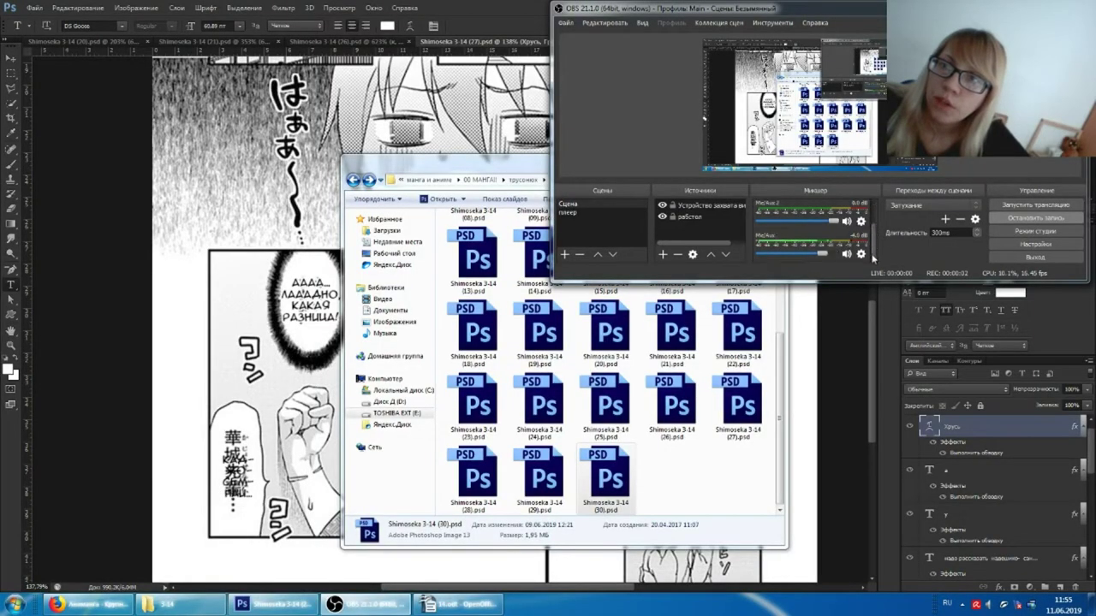
# - Bring Photoshop forward on page (27).psd and zoom in on the はぁあ〜 sound effect
pyautogui.click(881, 328)
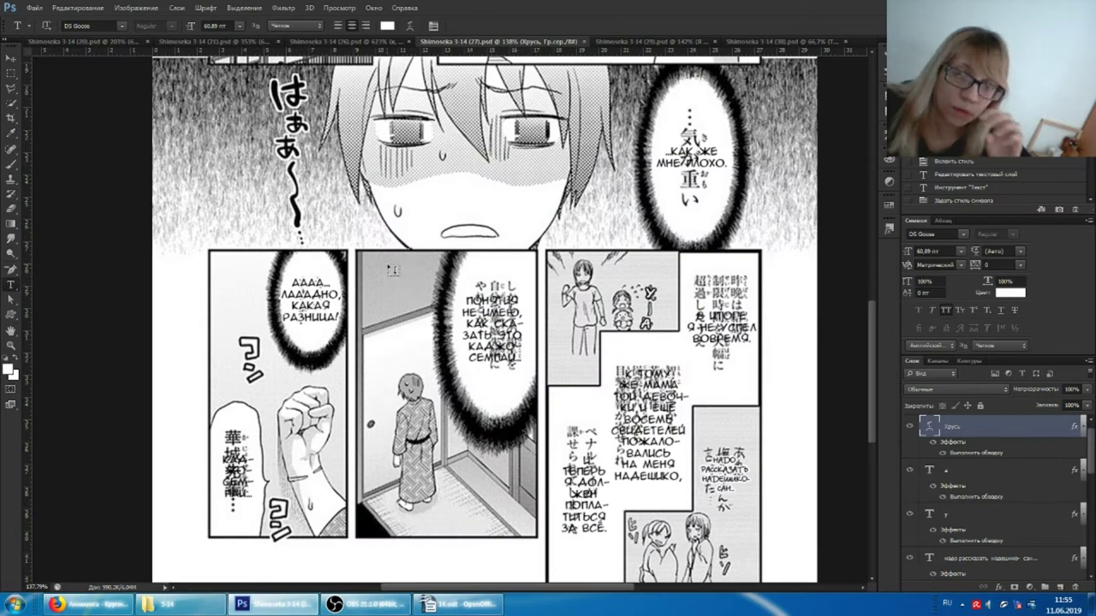
pyautogui.click(621, 41)
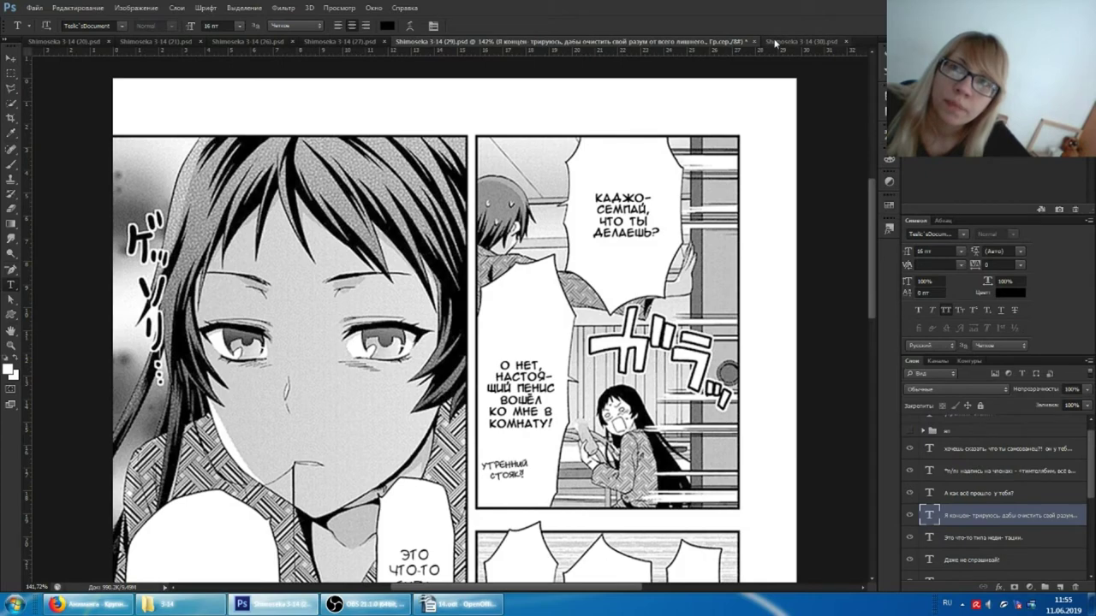
pyautogui.click(340, 41)
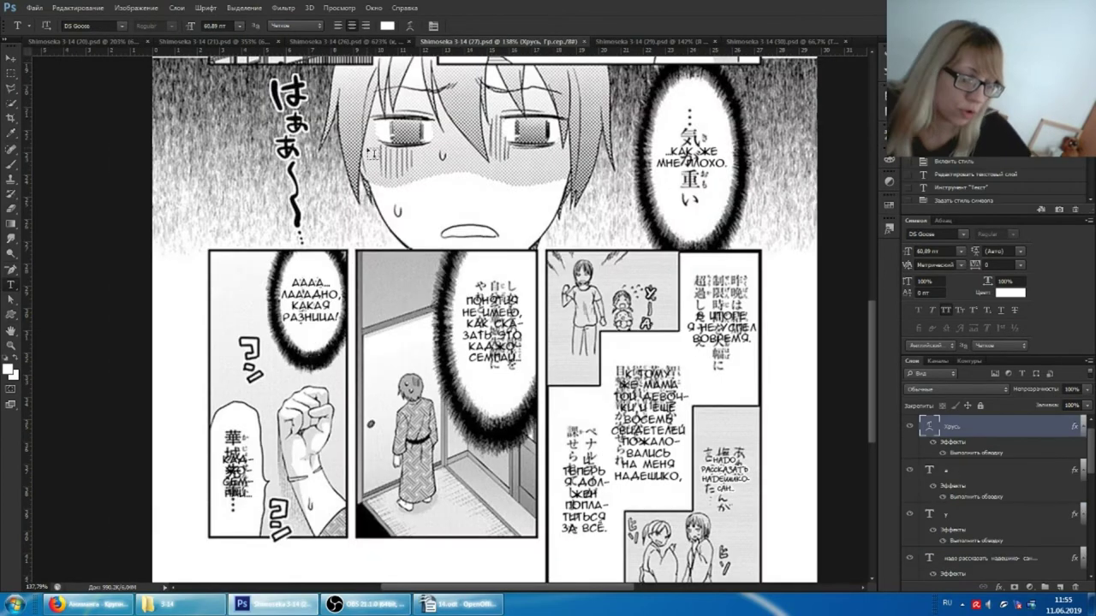
pyautogui.scroll(1, 256, 87)
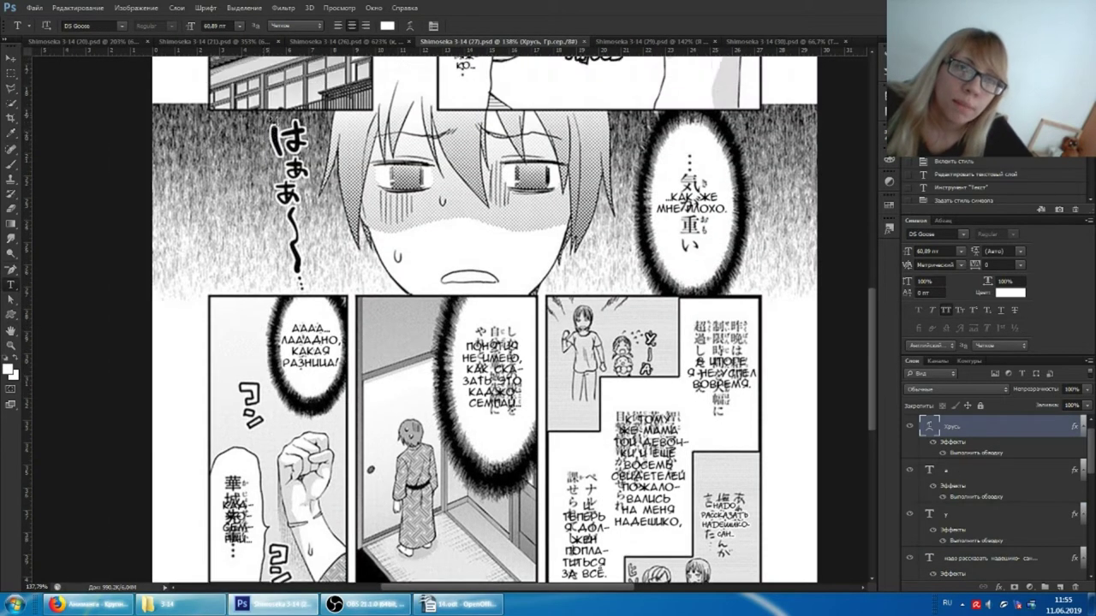
pyautogui.keyDown('alt'); pyautogui.scroll(1, 266, 120); pyautogui.keyUp('alt')
pyautogui.keyDown('alt'); pyautogui.scroll(1, 266, 120); pyautogui.keyUp('alt')
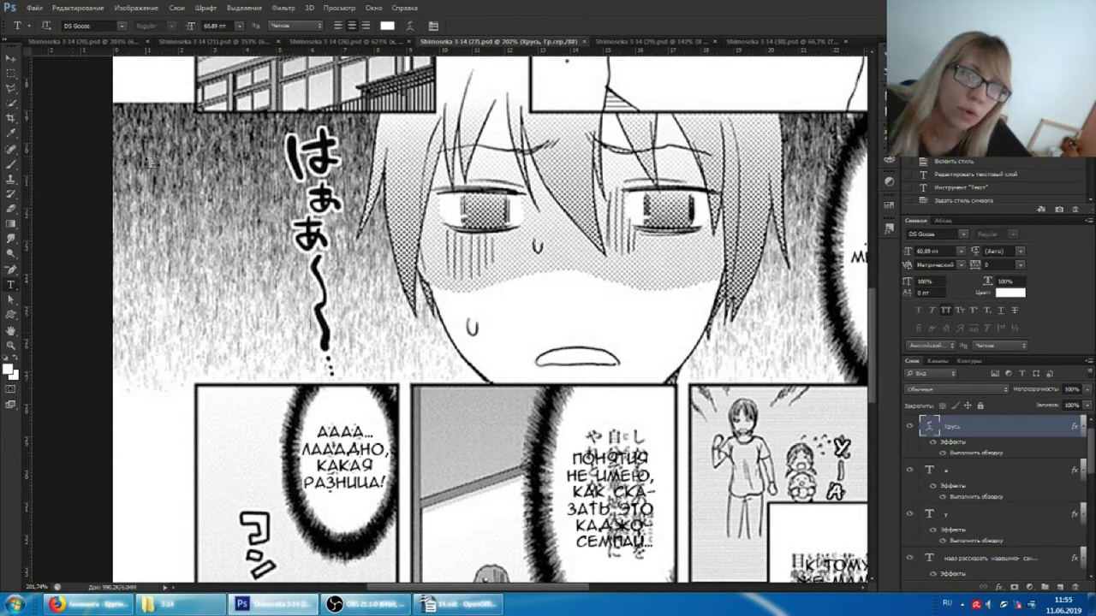
pyautogui.click(22, 25)
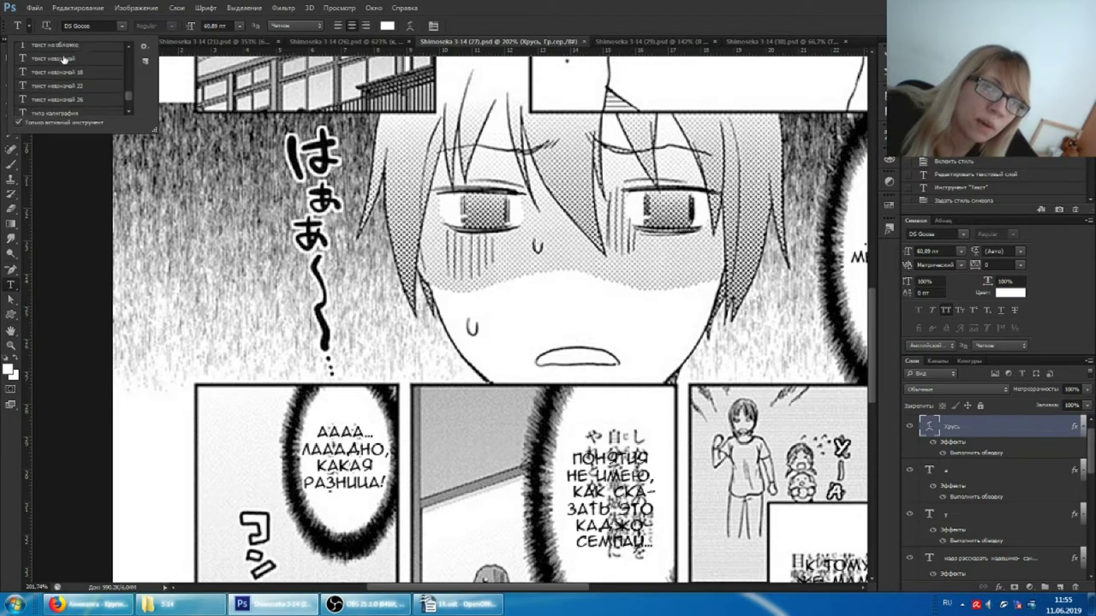
# - Type ХА beside は using the 26 pt slanted 'текст наклонный 26' text preset
pyautogui.scroll(-2, 64, 68)
pyautogui.scroll(-2, 77, 82)
pyautogui.scroll(-2, 85, 87)
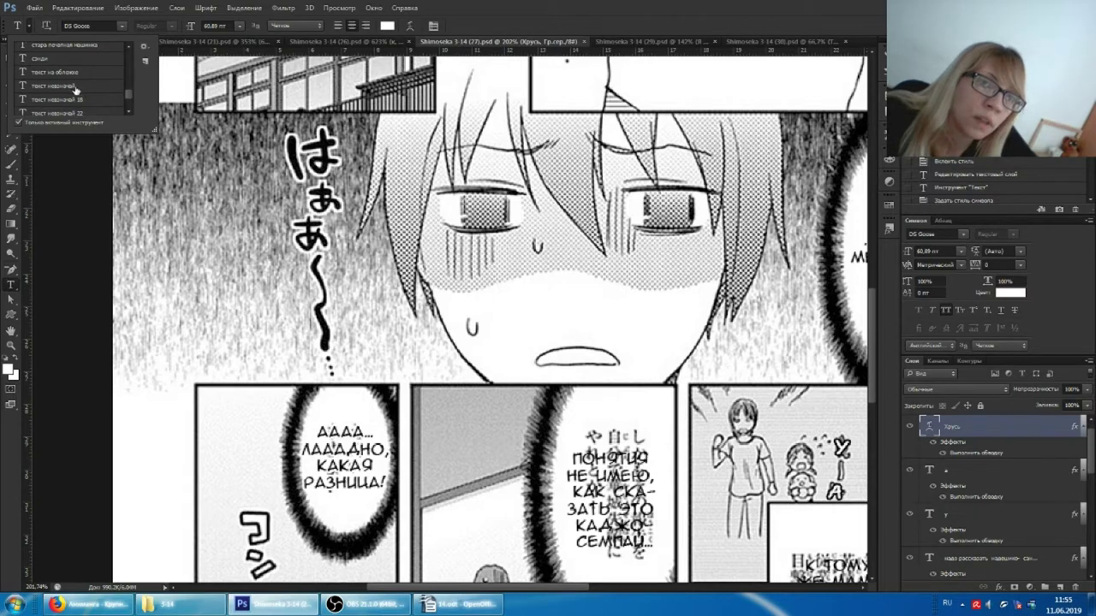
pyautogui.scroll(-2, 74, 90)
pyautogui.scroll(-2, 68, 89)
pyautogui.click(58, 75)
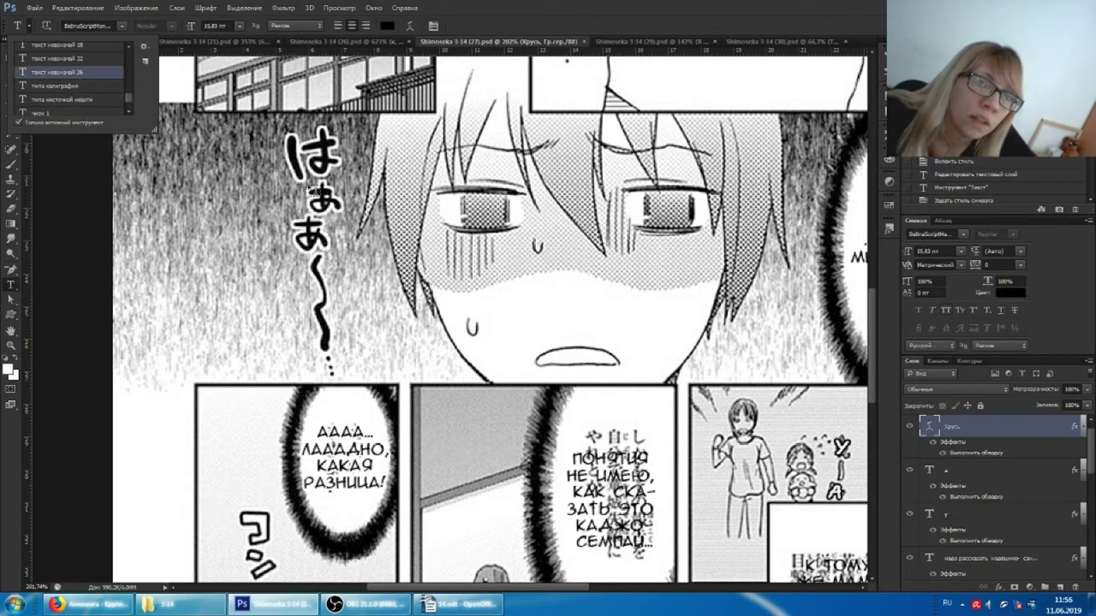
pyautogui.click(286, 161)
pyautogui.write('Х')
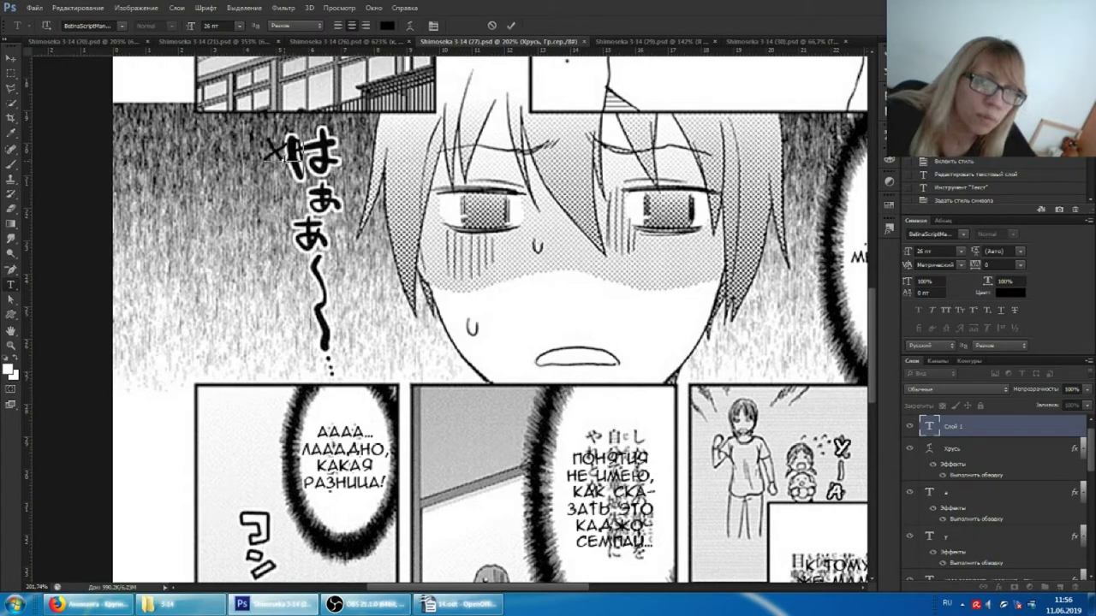
pyautogui.hotkey('ctrl', 'Return')
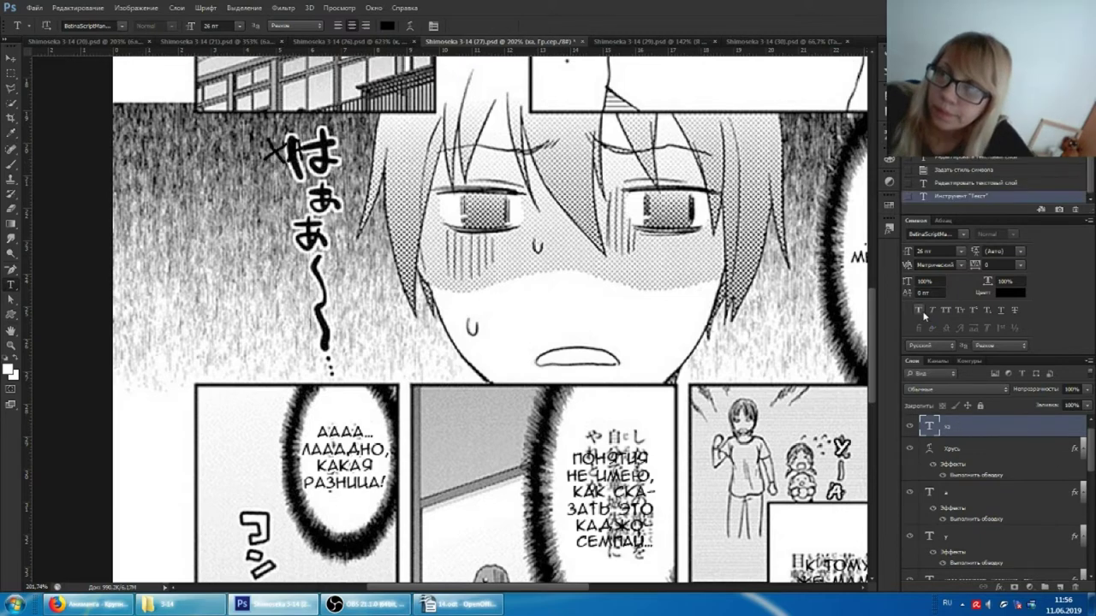
# - Give the ХА layer a white Stroke layer style
pyautogui.rightClick(991, 428)
pyautogui.press('Escape')
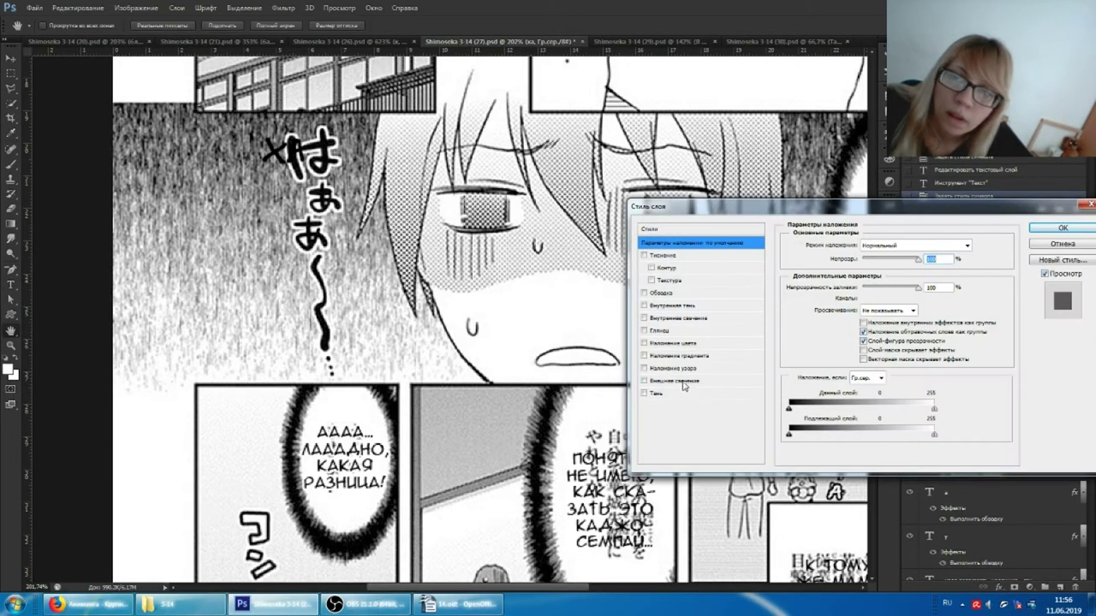
pyautogui.click(681, 381)
pyautogui.click(643, 381)
pyautogui.click(644, 293)
pyautogui.click(815, 323)
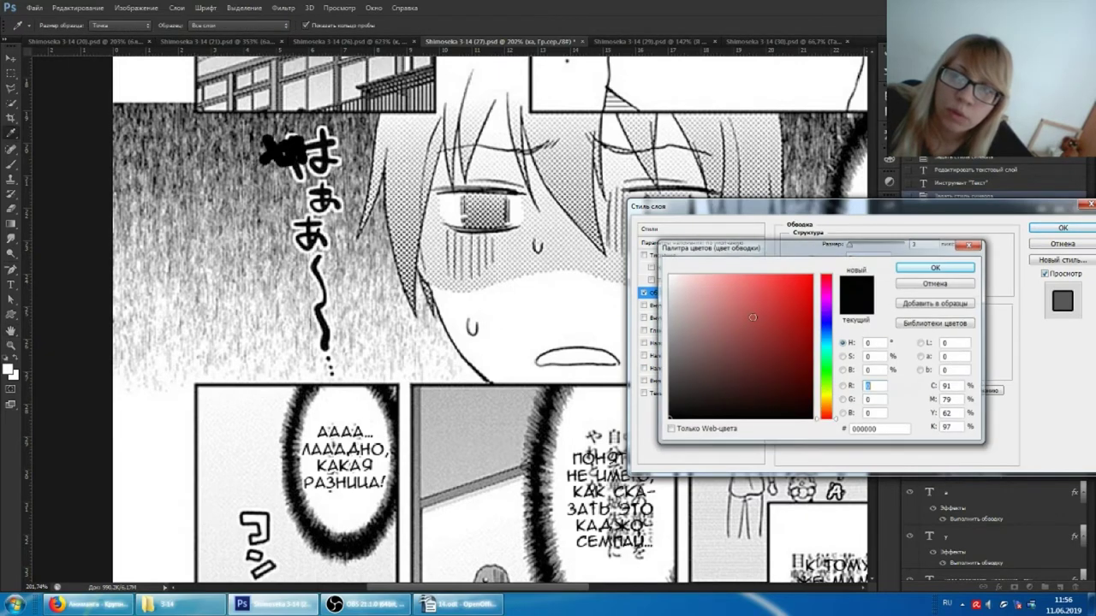
pyautogui.click(668, 276)
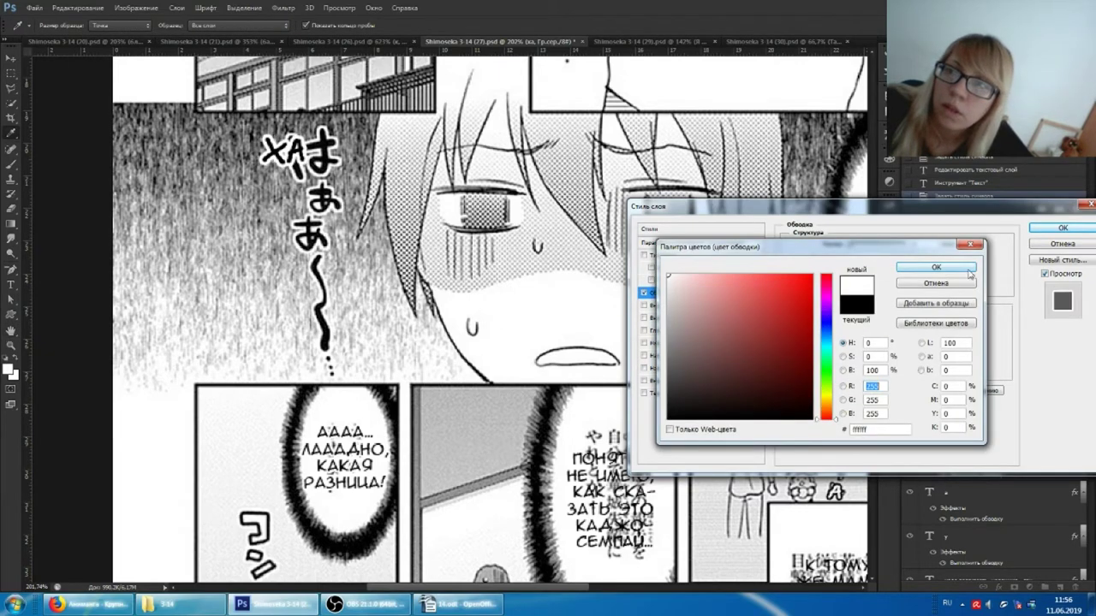
pyautogui.click(970, 270)
pyautogui.click(1063, 228)
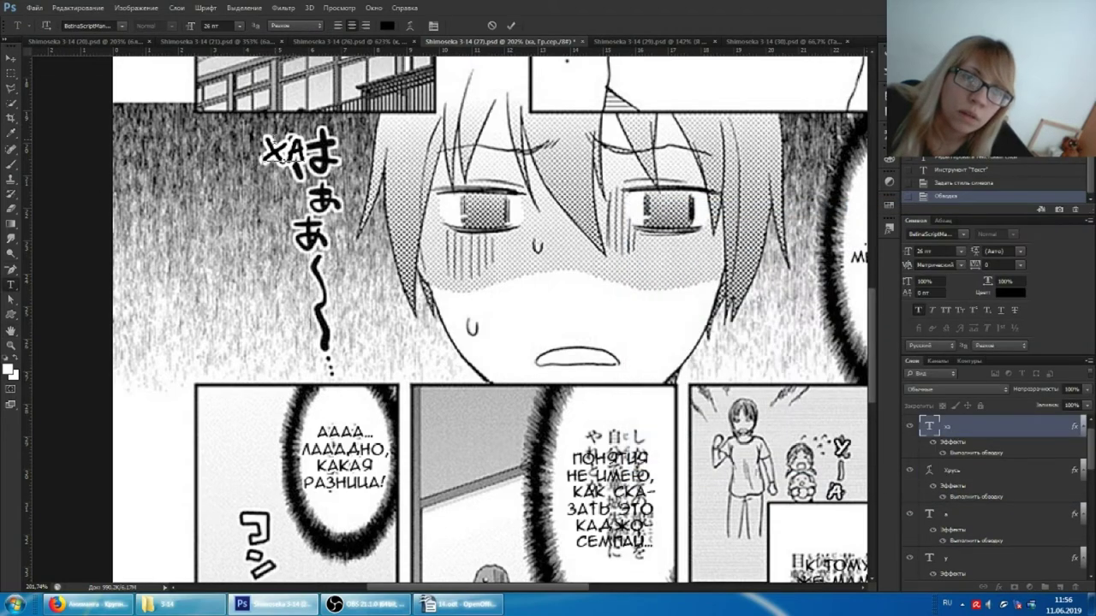
pyautogui.scroll(2, 288, 116)
pyautogui.moveTo(289, 119); pyautogui.dragTo(312, 143)
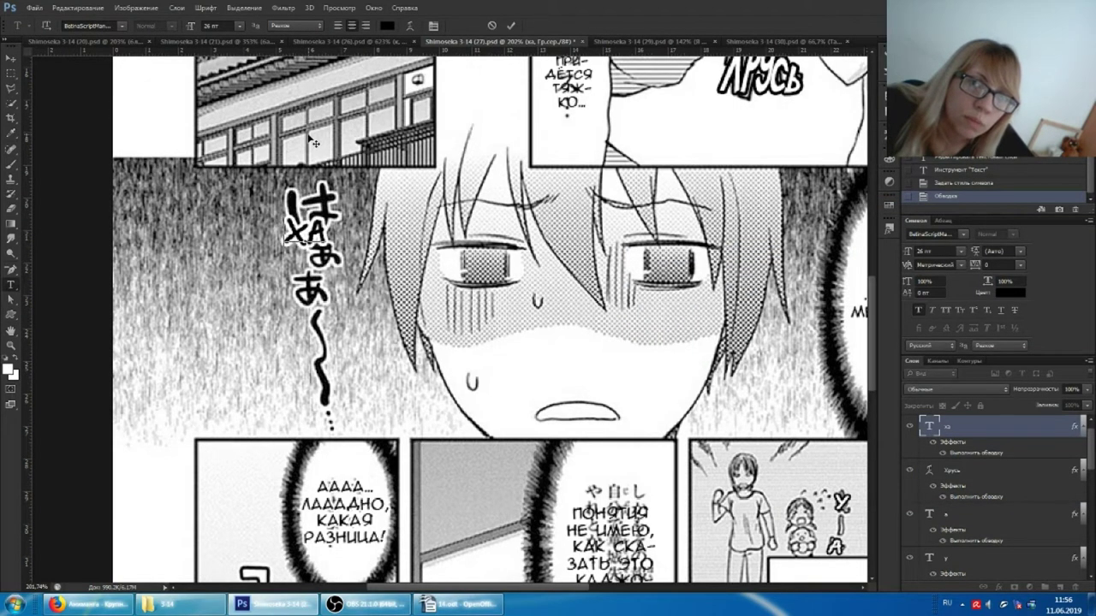
# - Enlarge ХА and shift and tilt it onto the は character
pyautogui.hotkey('ctrl', 't')
pyautogui.moveTo(338, 202); pyautogui.dragTo(336, 171)
pyautogui.press('Return')
pyautogui.hotkey('ctrl', 't')
pyautogui.press('Return')
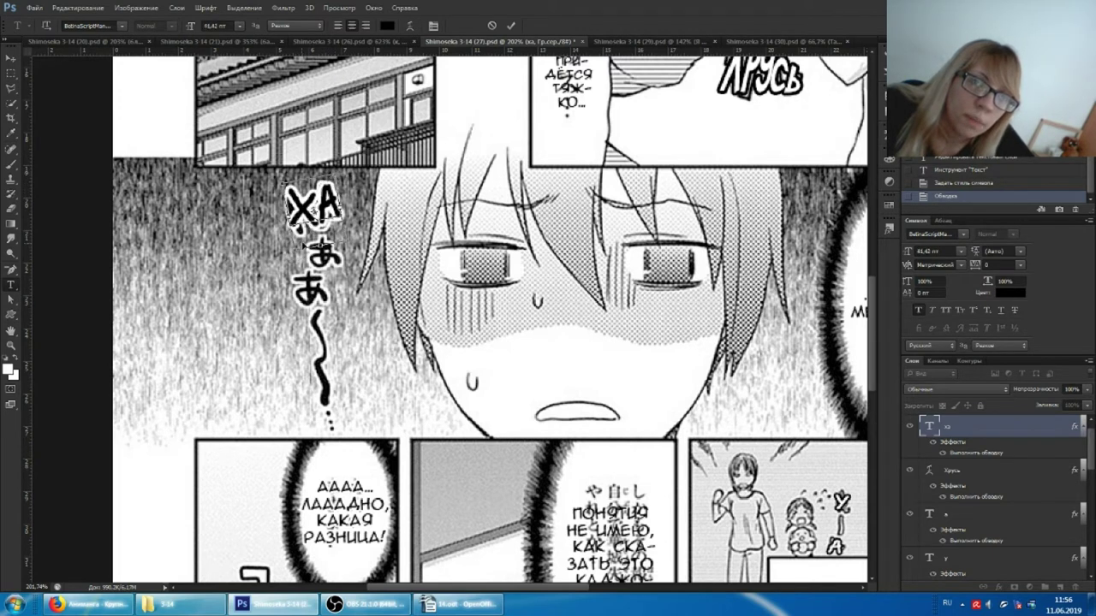
pyautogui.moveTo(341, 182); pyautogui.dragTo(346, 176)
pyautogui.press('Return')
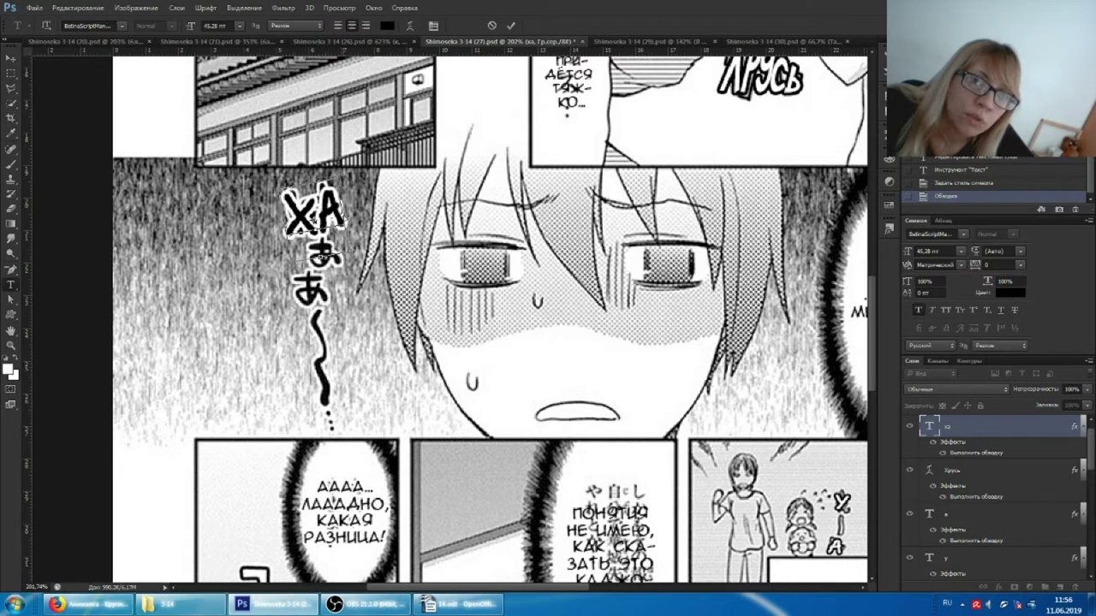
pyautogui.moveTo(315, 182)
pyautogui.mouseDown()
pyautogui.moveTo(318, 171)
pyautogui.moveTo(381, 257)
pyautogui.mouseUp()
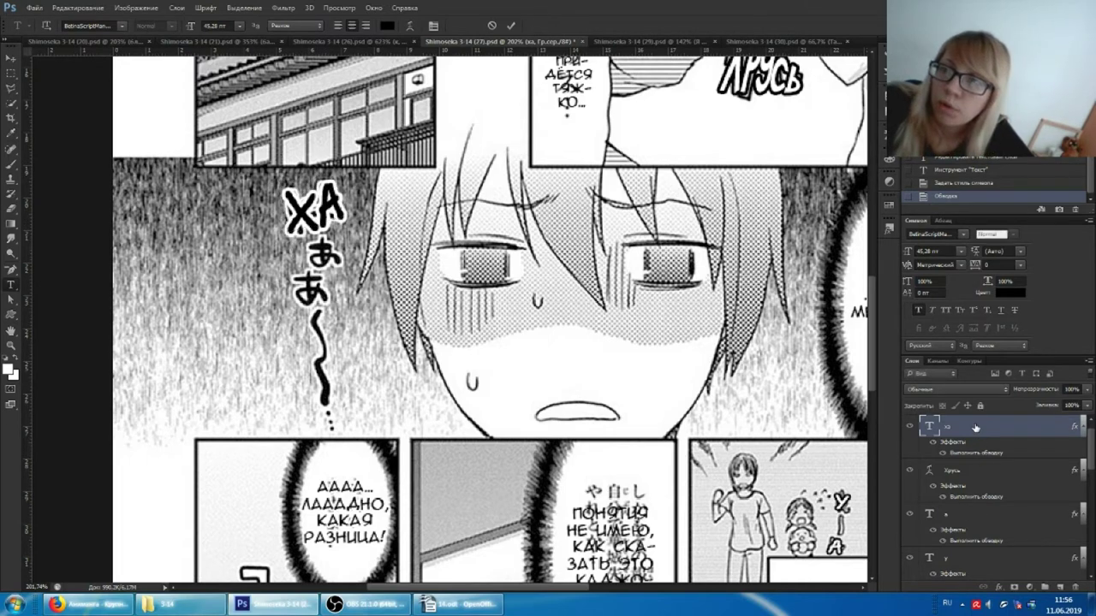
# - Duplicate ХА and turn the copy into a smaller А over the first あ
pyautogui.rightClick(976, 425)
pyautogui.click(853, 162)
pyautogui.press('Return')
pyautogui.moveTo(255, 212); pyautogui.dragTo(255, 277)
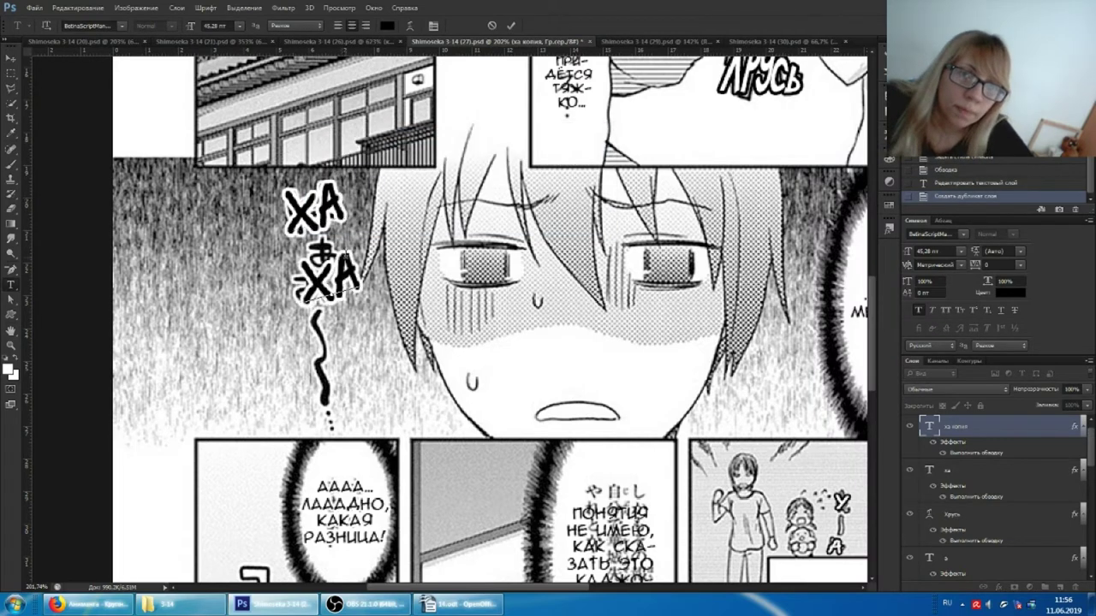
pyautogui.click(324, 276)
pyautogui.press('BackSpace')
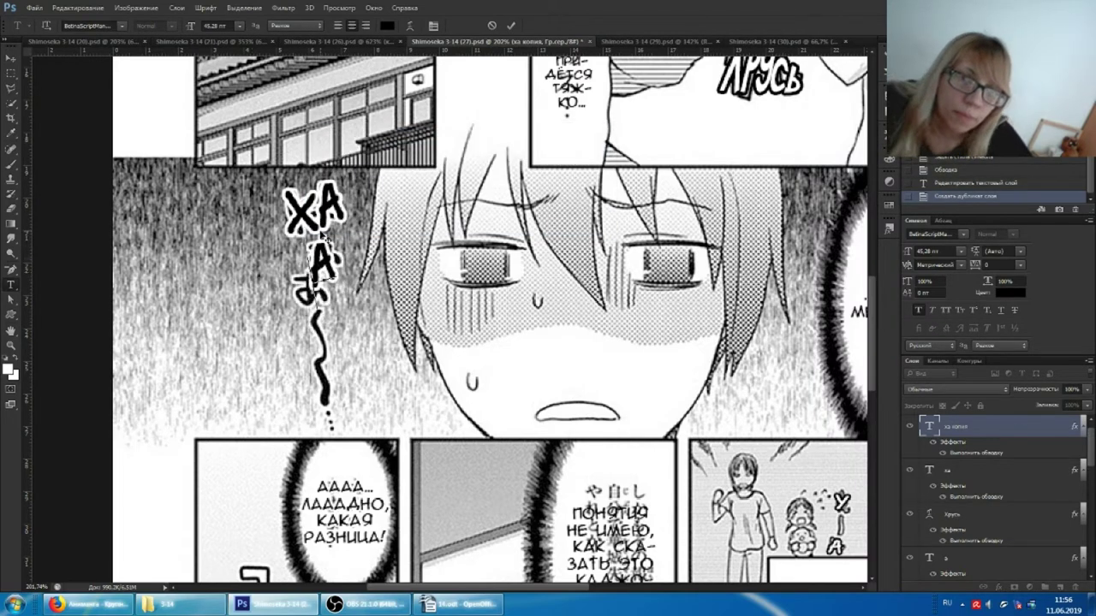
pyautogui.hotkey('ctrl', 'shift', ',')
pyautogui.hotkey('ctrl', 'shift', ',')
pyautogui.hotkey('ctrl', 'shift', ',')
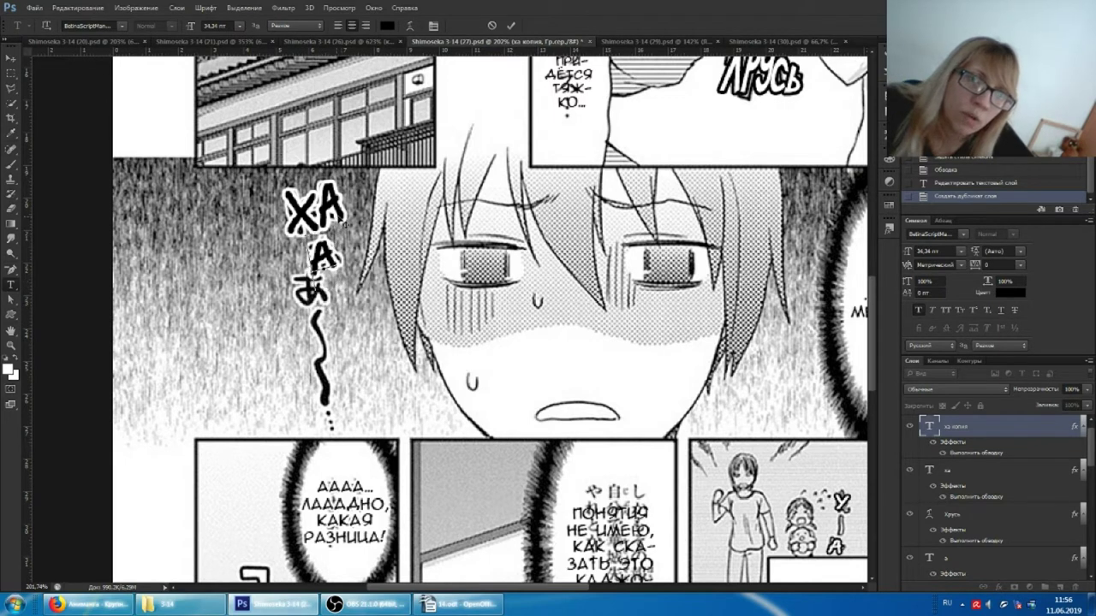
pyautogui.hotkey('alt', 'Right')
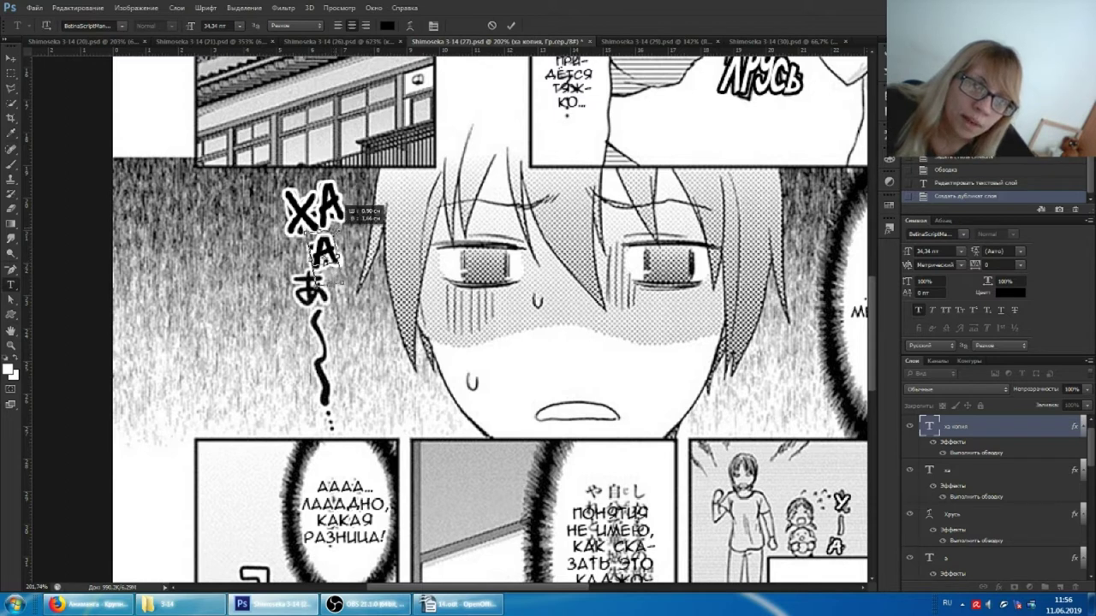
pyautogui.hotkey('ctrl', 'shift', ',')
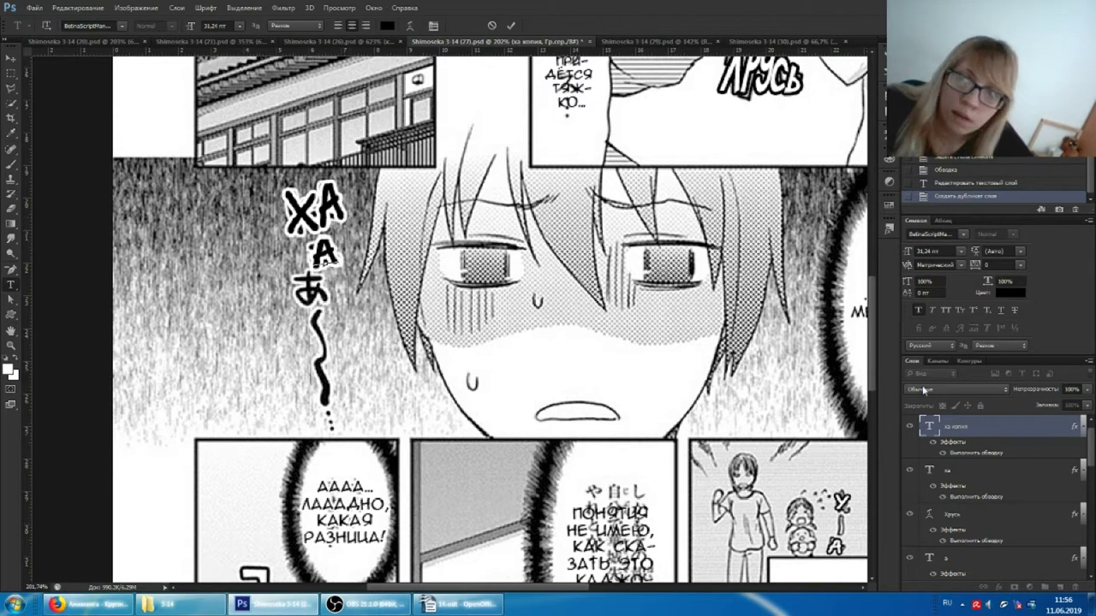
# - Duplicate the А and move the second А down over the next あ
pyautogui.rightClick(970, 426)
pyautogui.click(867, 169)
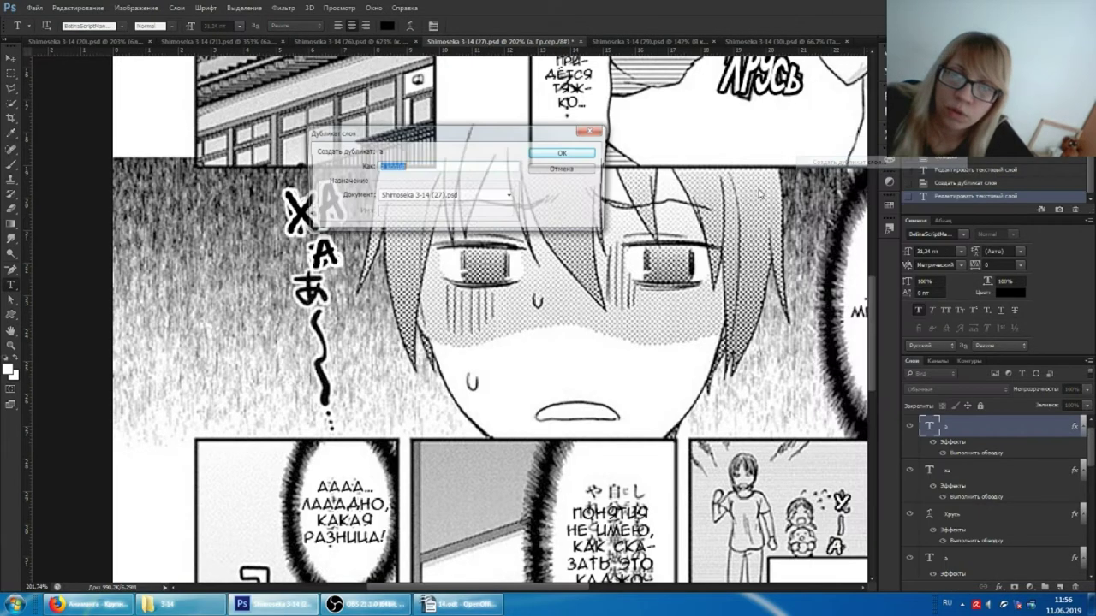
pyautogui.press('Return')
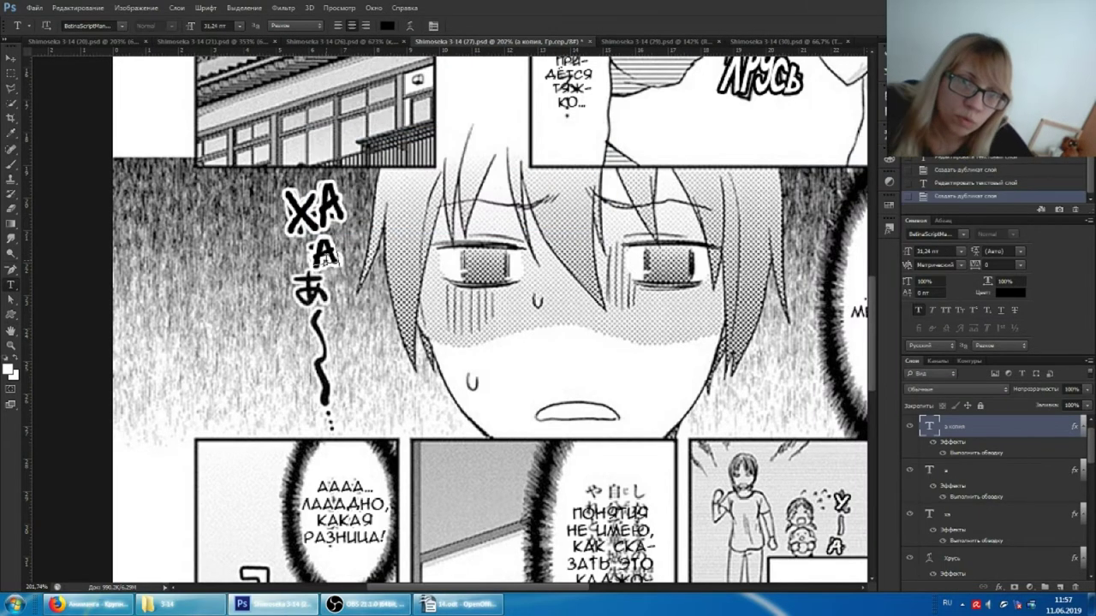
pyautogui.moveTo(336, 247)
pyautogui.mouseDown()
pyautogui.moveTo(313, 297)
pyautogui.moveTo(334, 268)
pyautogui.mouseUp()
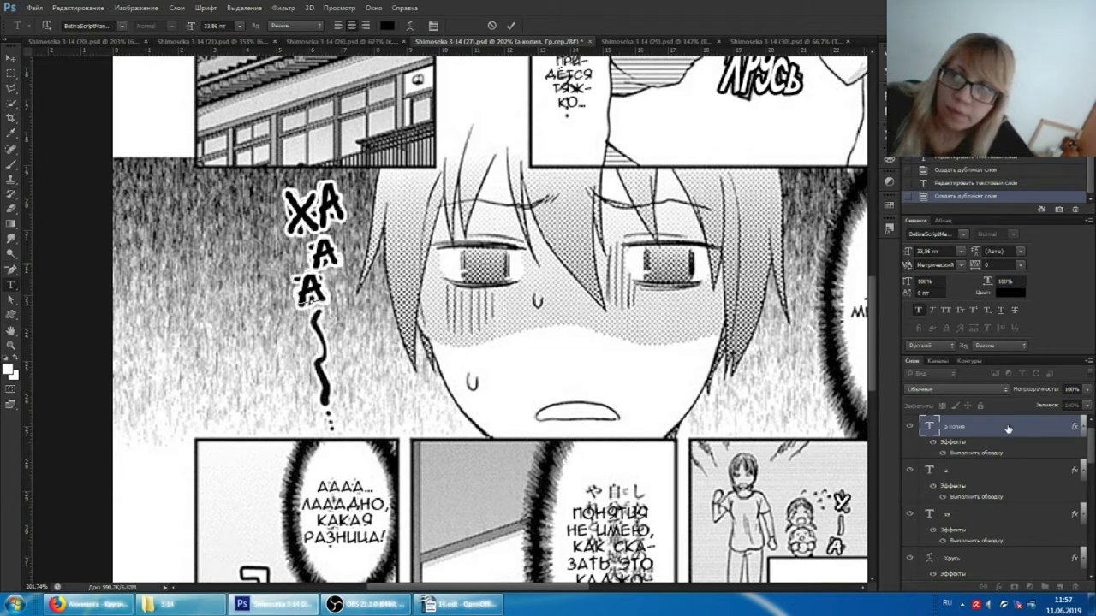
pyautogui.hotkey('ctrl', 'Return')
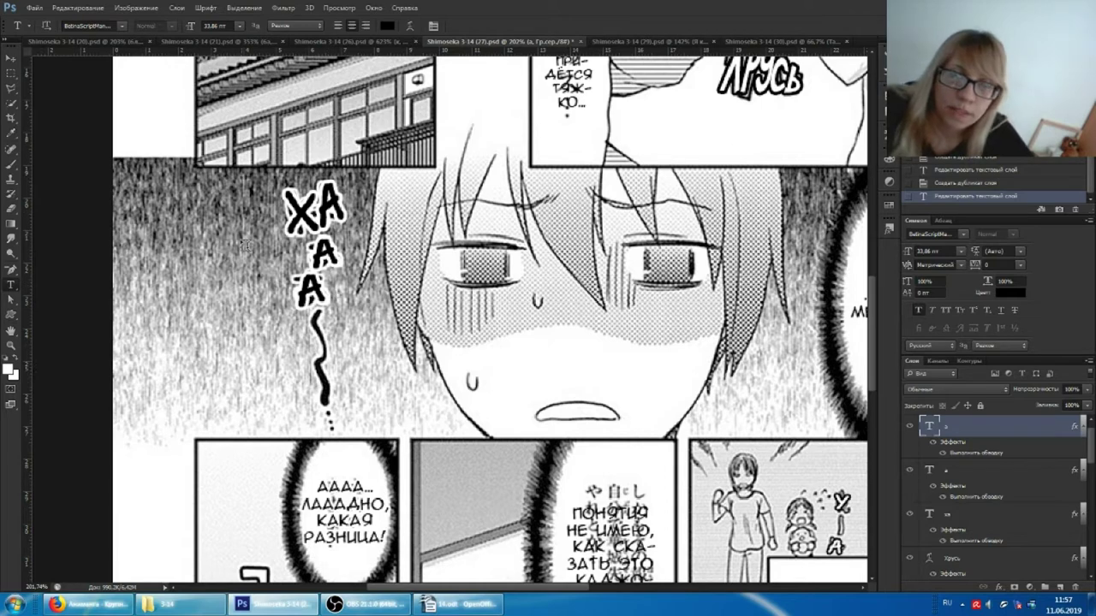
pyautogui.scroll(-3, 297, 293)
# - Add white 100 pt DS Goose тук text over the left panel and open its Layer Style
pyautogui.scroll(-3, 297, 294)
pyautogui.scroll(-2, 297, 293)
pyautogui.scroll(-2, 294, 293)
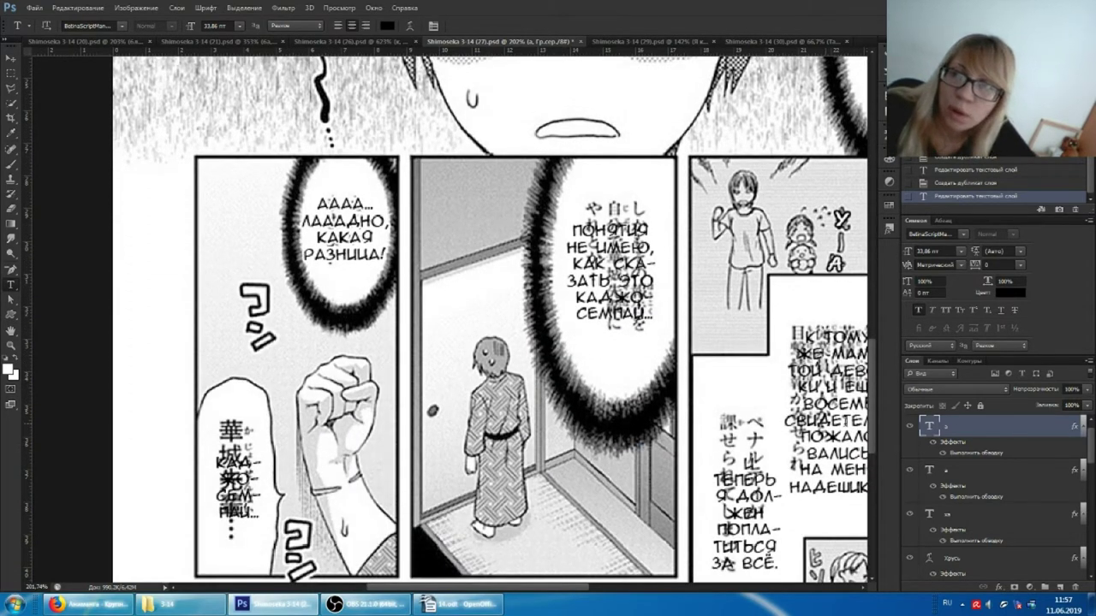
pyautogui.scroll(1, 511, 435)
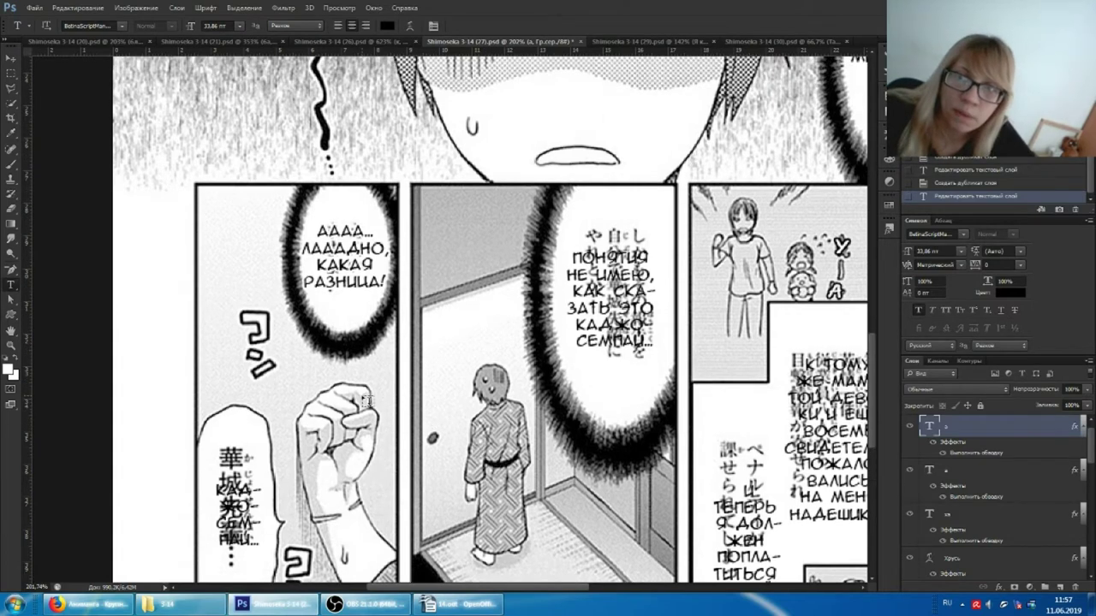
pyautogui.hscroll(-2, 213, 359)
pyautogui.scroll(2, 183, 342)
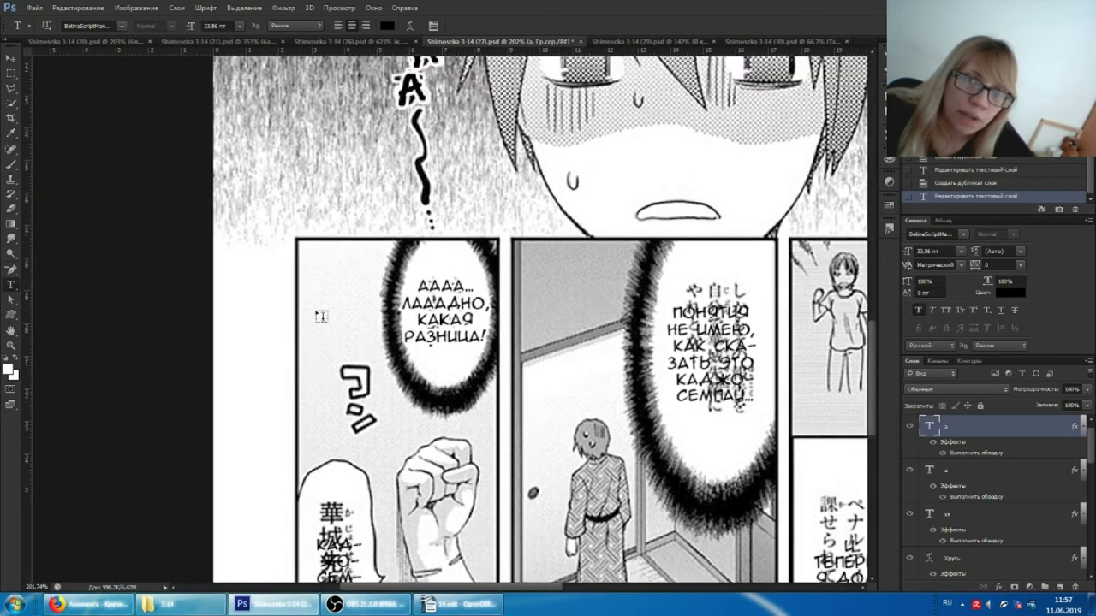
pyautogui.scroll(2, 257, 333)
pyautogui.scroll(1, 321, 315)
pyautogui.scroll(-4, 321, 315)
pyautogui.scroll(-4, 321, 315)
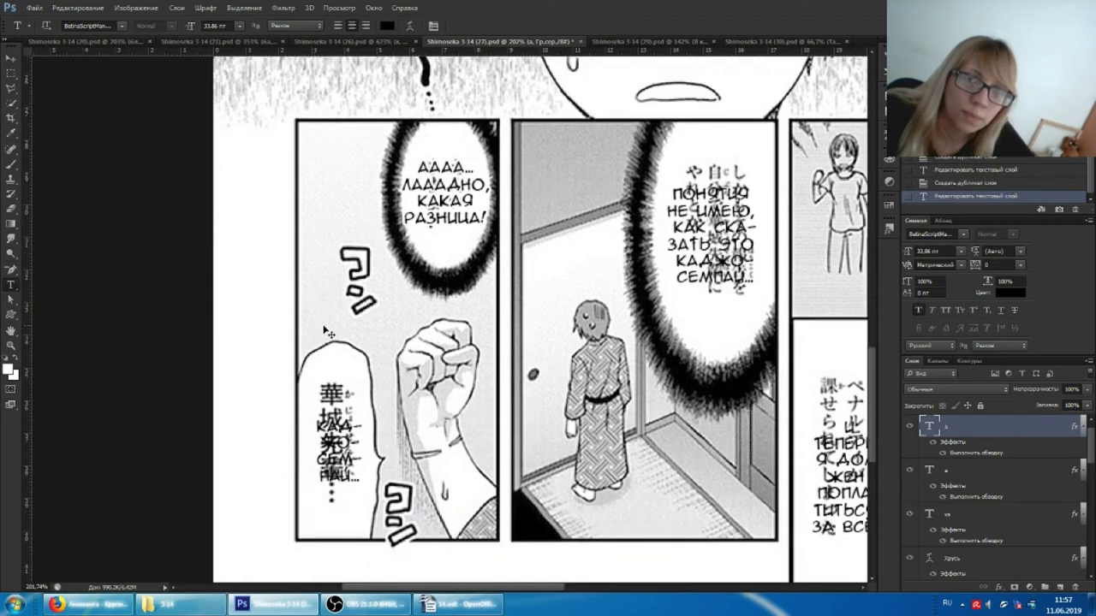
pyautogui.hscroll(1, 326, 284)
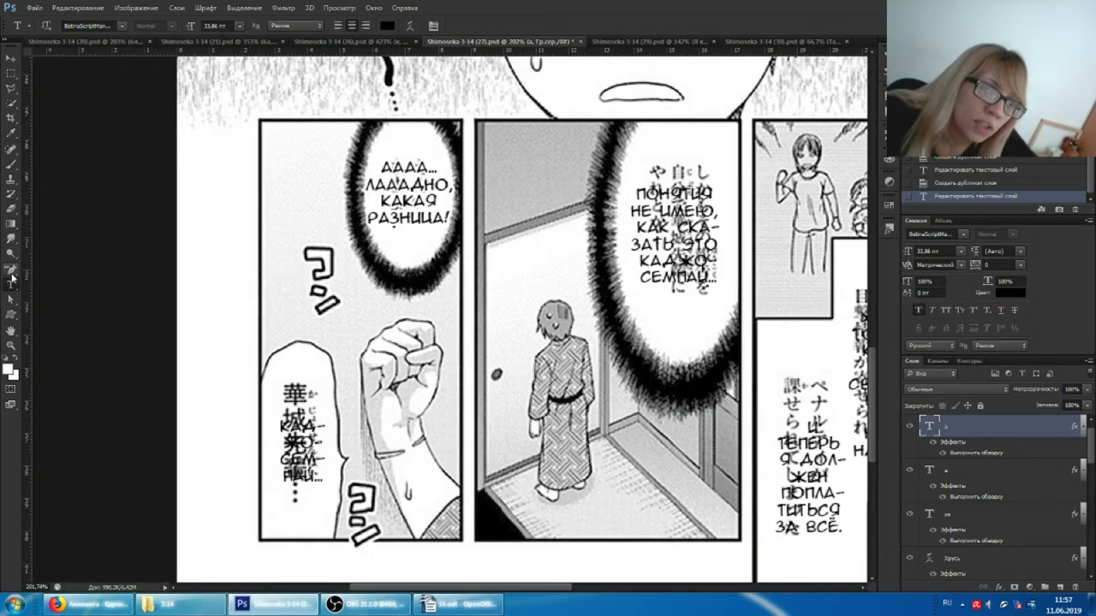
pyautogui.click(18, 26)
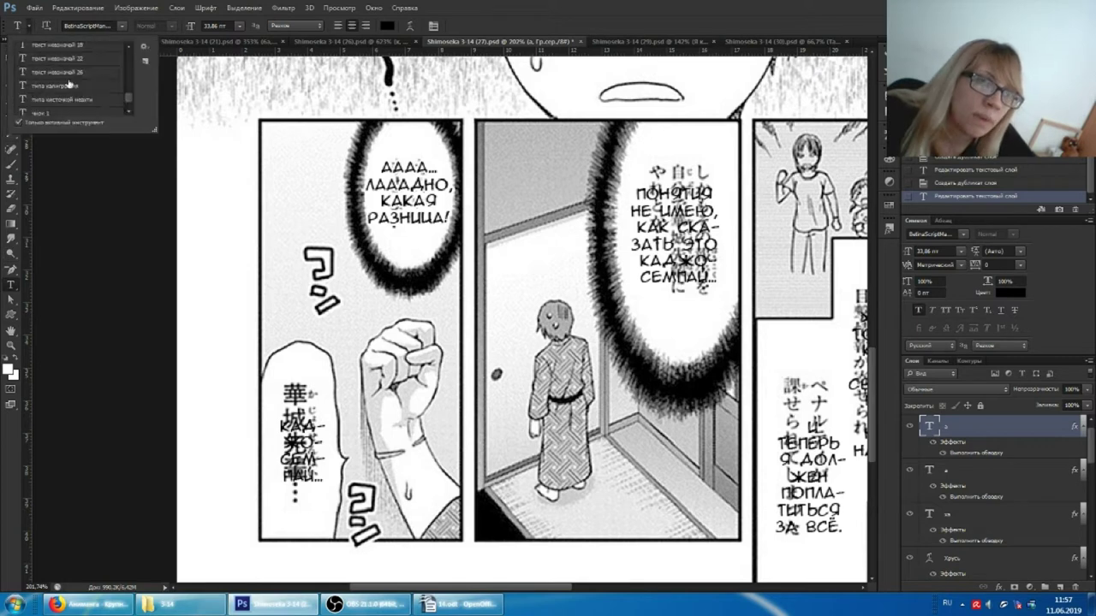
pyautogui.click(51, 76)
pyautogui.click(309, 250)
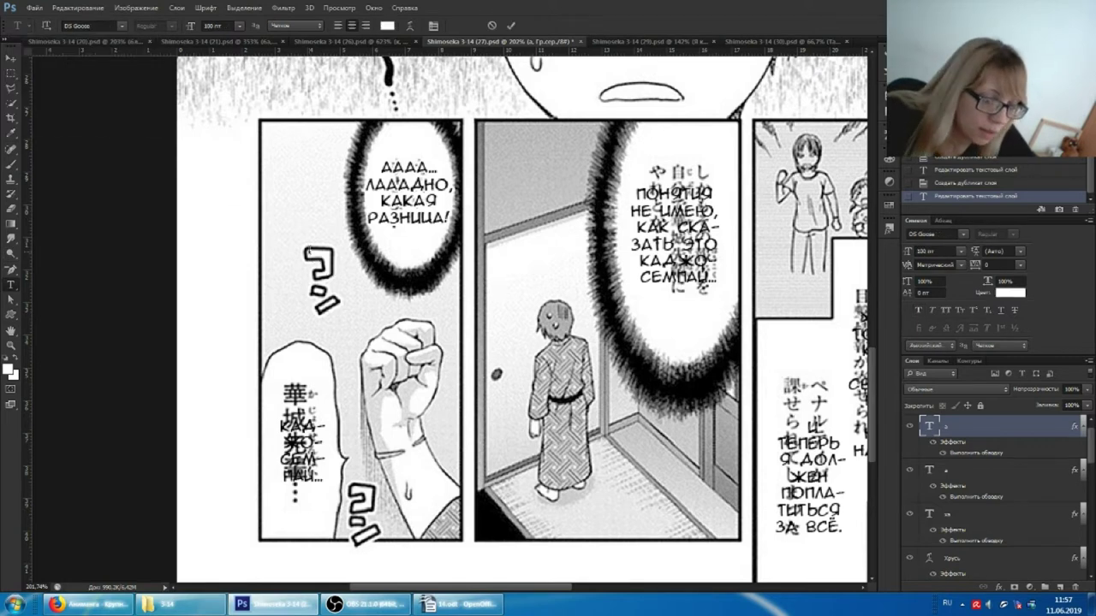
pyautogui.hotkey('ctrl', 'Return')
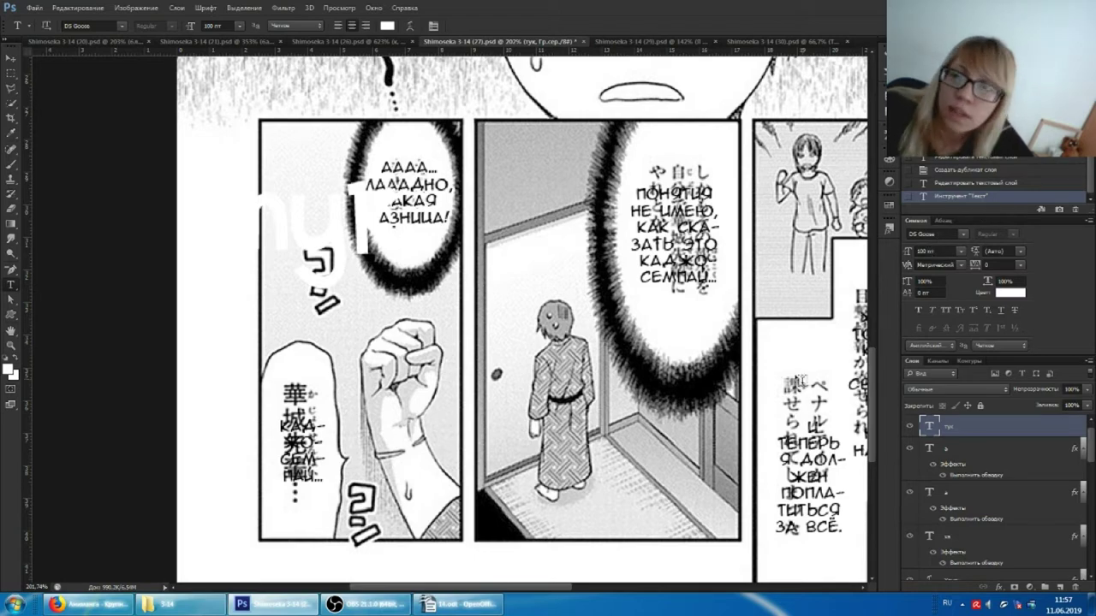
pyautogui.doubleClick(1019, 426)
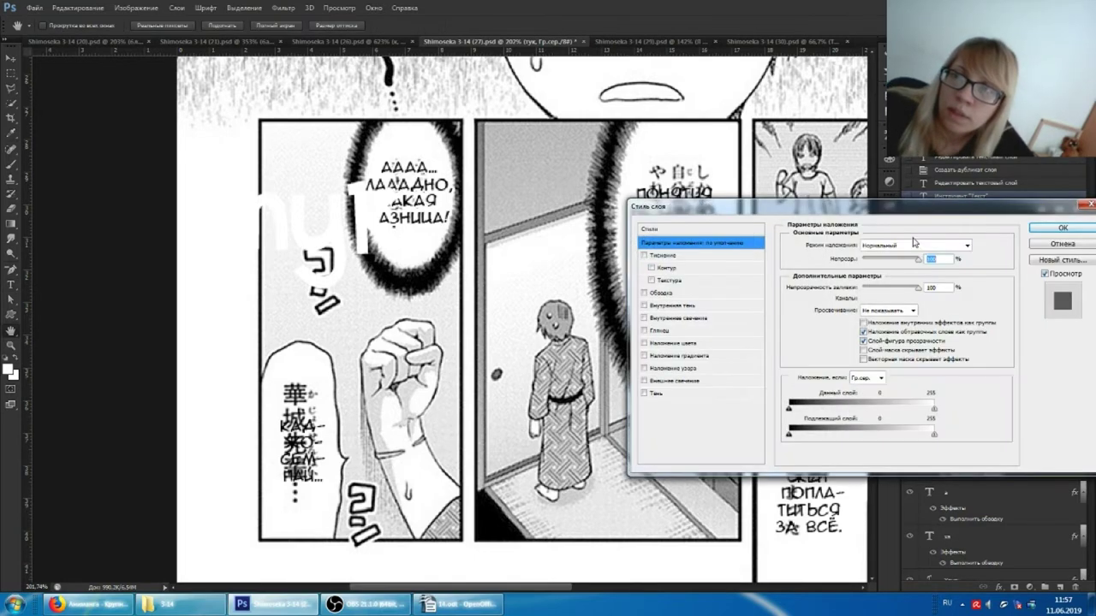
# - Give тук a stroke and outer glow and switch it to all caps ТУК
pyautogui.click(647, 294)
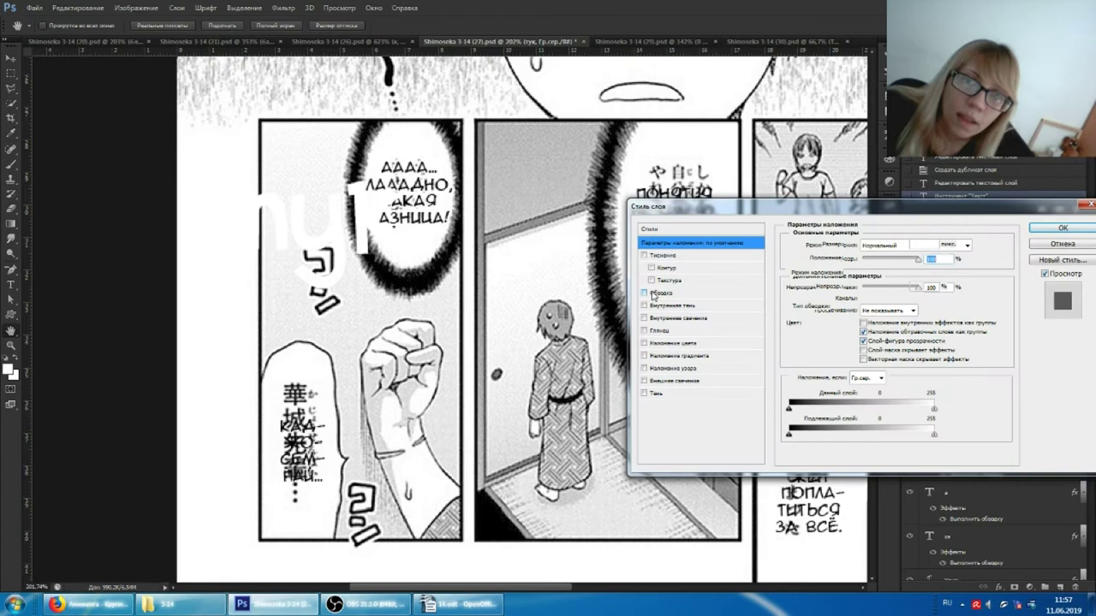
pyautogui.click(681, 381)
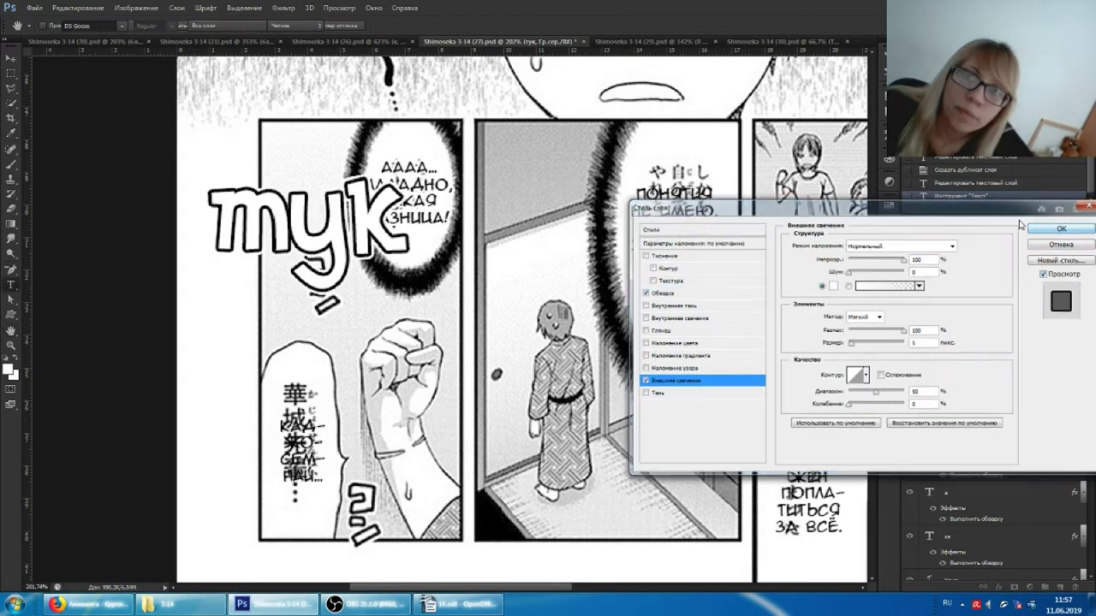
pyautogui.click(1060, 228)
pyautogui.click(946, 311)
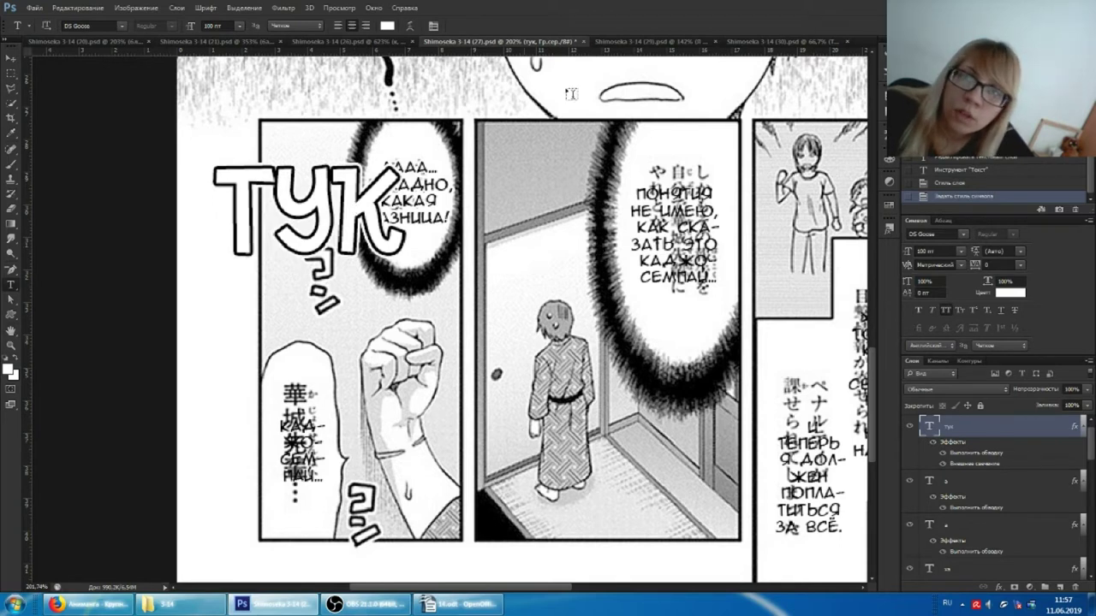
# - Warp ТУК with the Arc style, Bend 0 and Horizontal Distortion -48
pyautogui.click(415, 27)
pyautogui.click(702, 148)
pyautogui.click(685, 181)
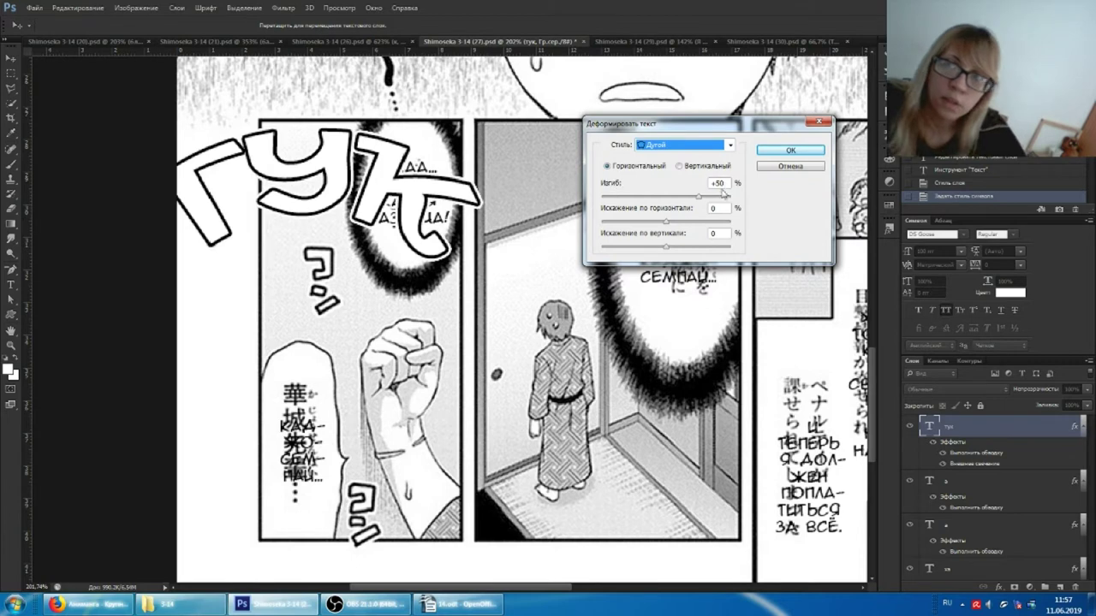
pyautogui.write('0')
pyautogui.click(635, 220)
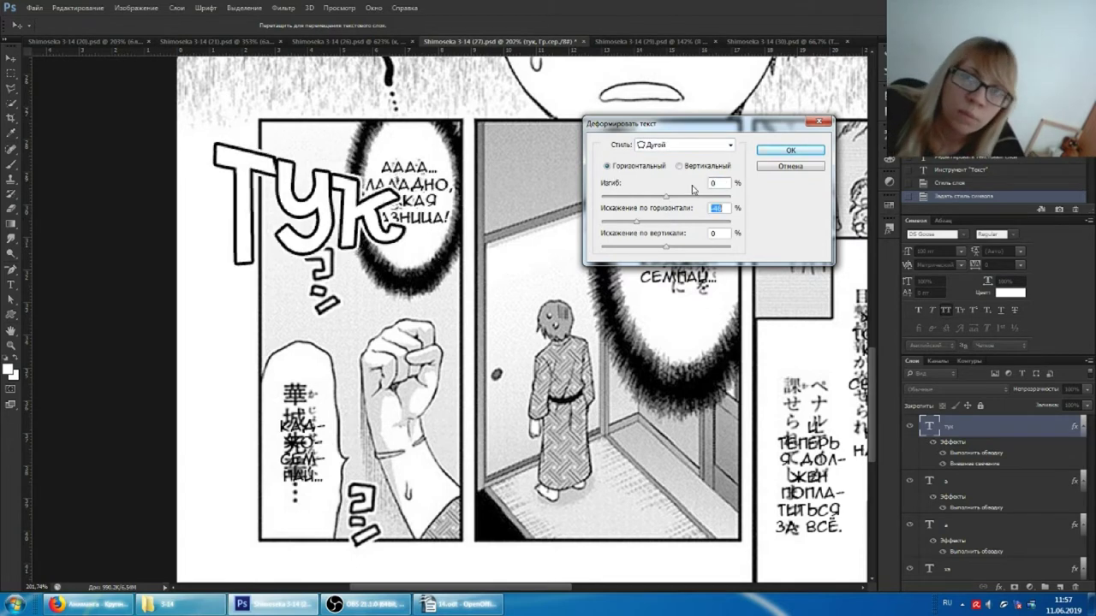
pyautogui.click(788, 150)
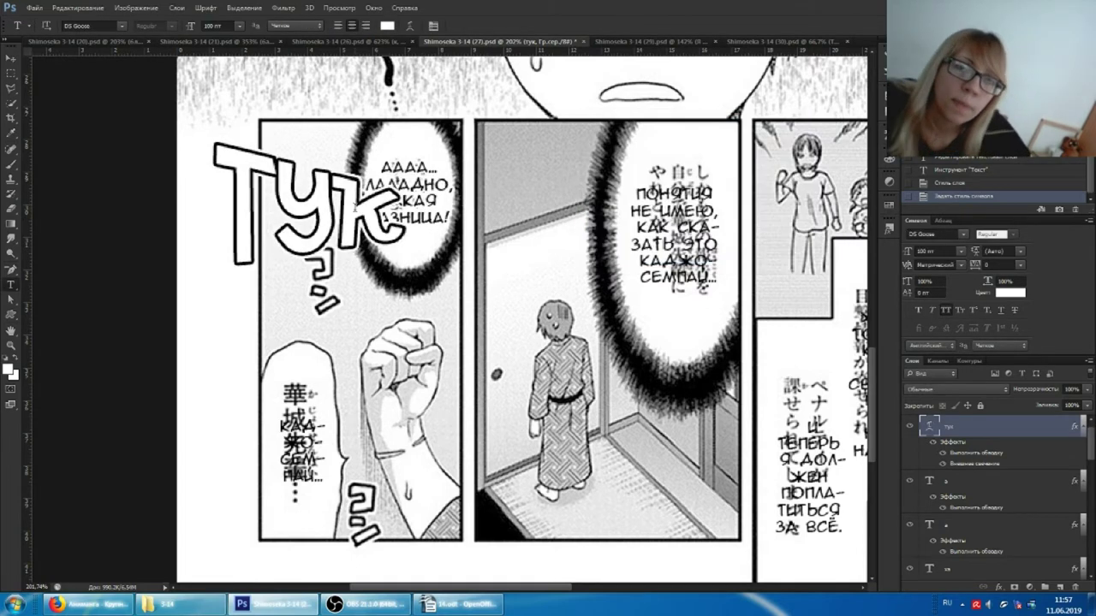
# - Scale ТУК down to about 29 pt and rotate it onto the upper ?! mark
pyautogui.moveTo(397, 129)
pyautogui.mouseDown()
pyautogui.moveTo(298, 253)
pyautogui.moveTo(320, 305)
pyautogui.moveTo(369, 250)
pyautogui.moveTo(360, 251)
pyautogui.mouseUp()
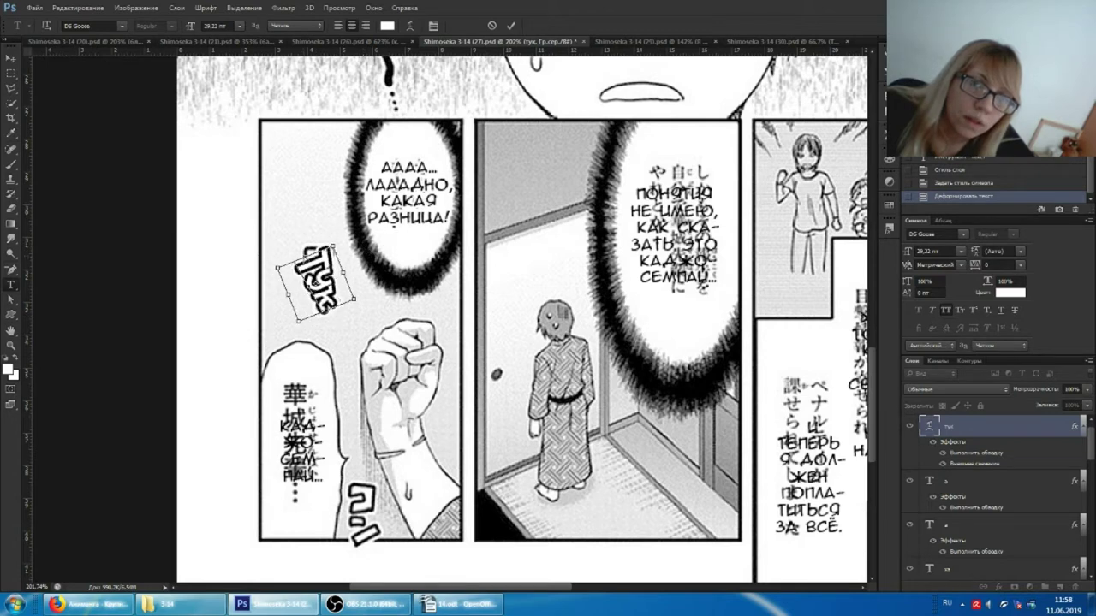
pyautogui.press('Return')
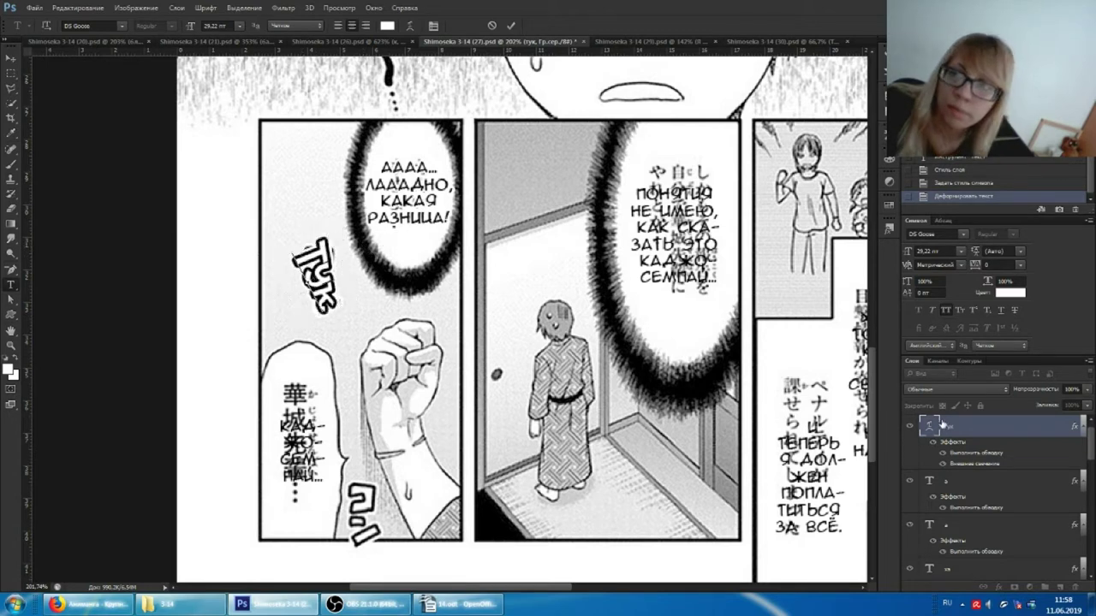
pyautogui.click(943, 436)
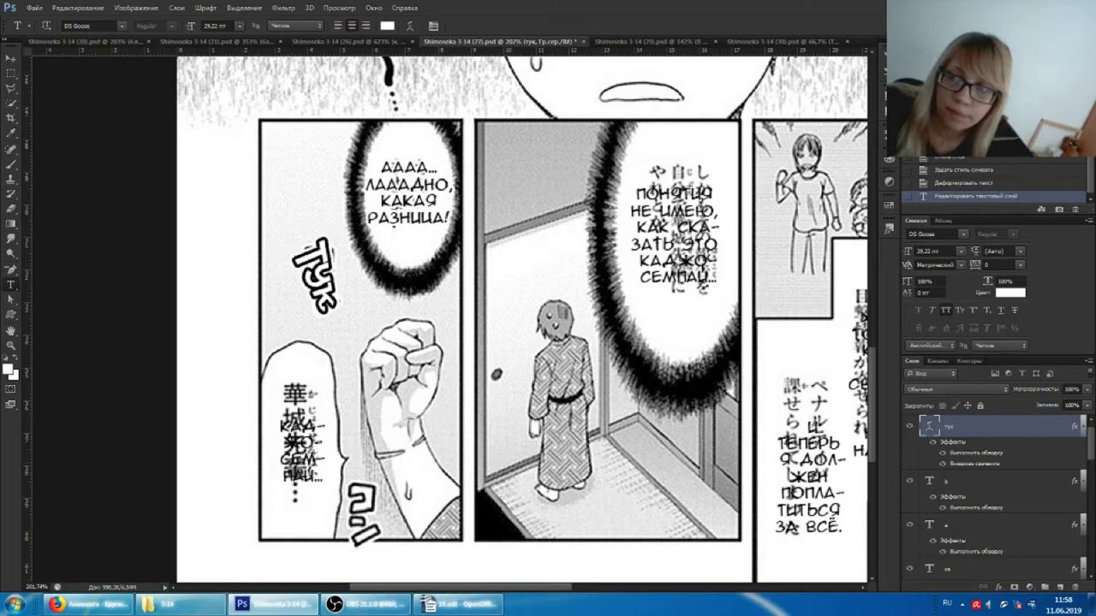
pyautogui.rightClick(982, 426)
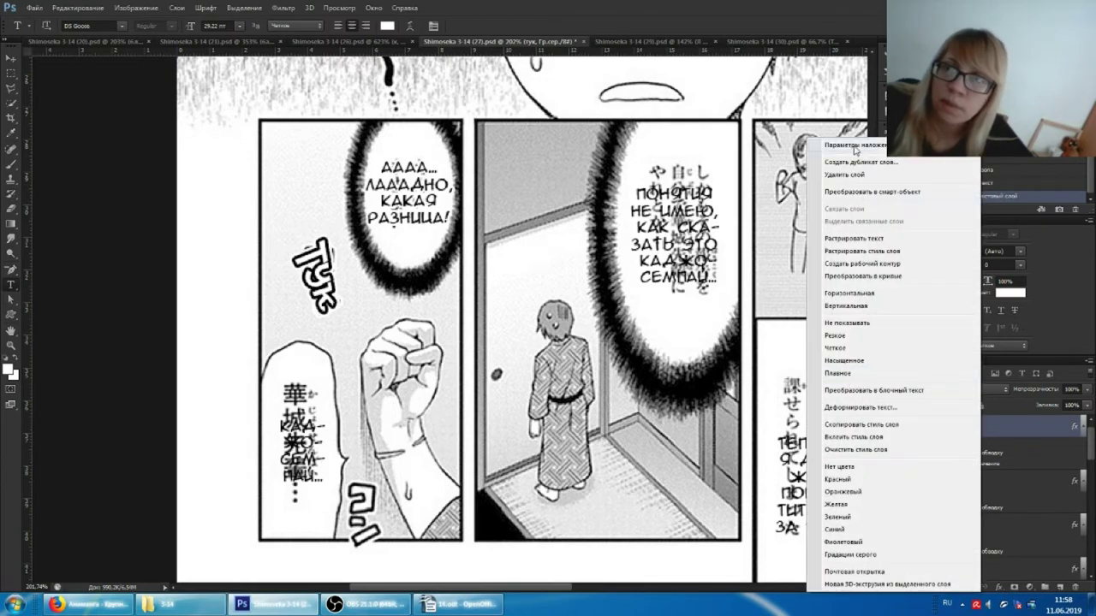
# - Duplicate ТУК and move the copy down onto the lower ?! mark beside the fist
pyautogui.click(861, 162)
pyautogui.press('Return')
pyautogui.moveTo(341, 242)
pyautogui.mouseDown()
pyautogui.moveTo(423, 470)
pyautogui.moveTo(420, 461)
pyautogui.moveTo(470, 448)
pyautogui.mouseUp()
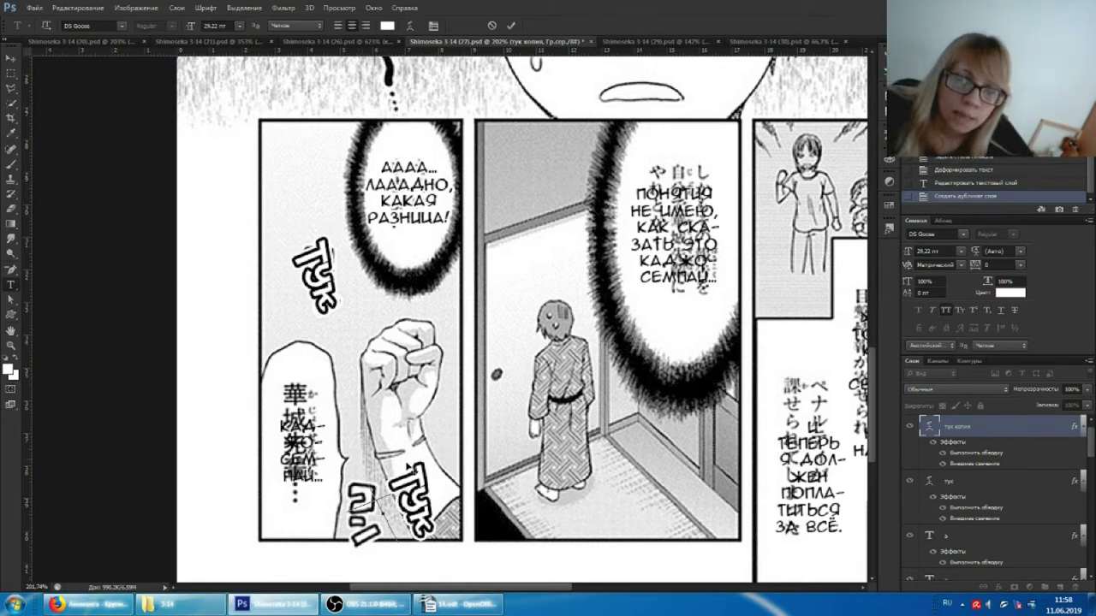
pyautogui.moveTo(448, 473)
pyautogui.mouseDown()
pyautogui.moveTo(387, 466)
pyautogui.moveTo(402, 469)
pyautogui.mouseUp()
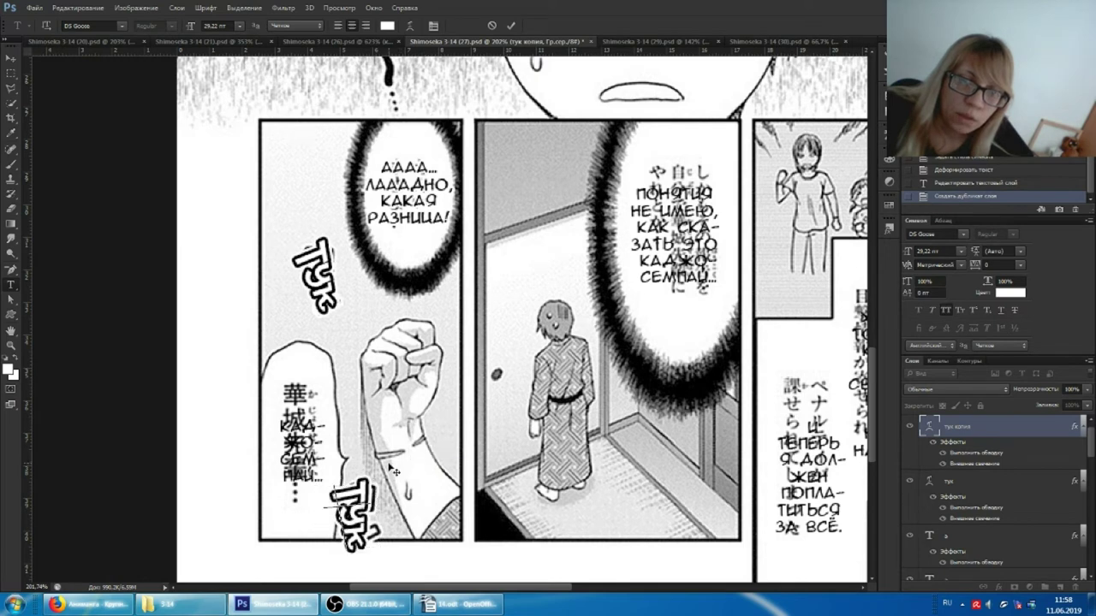
pyautogui.press('Return')
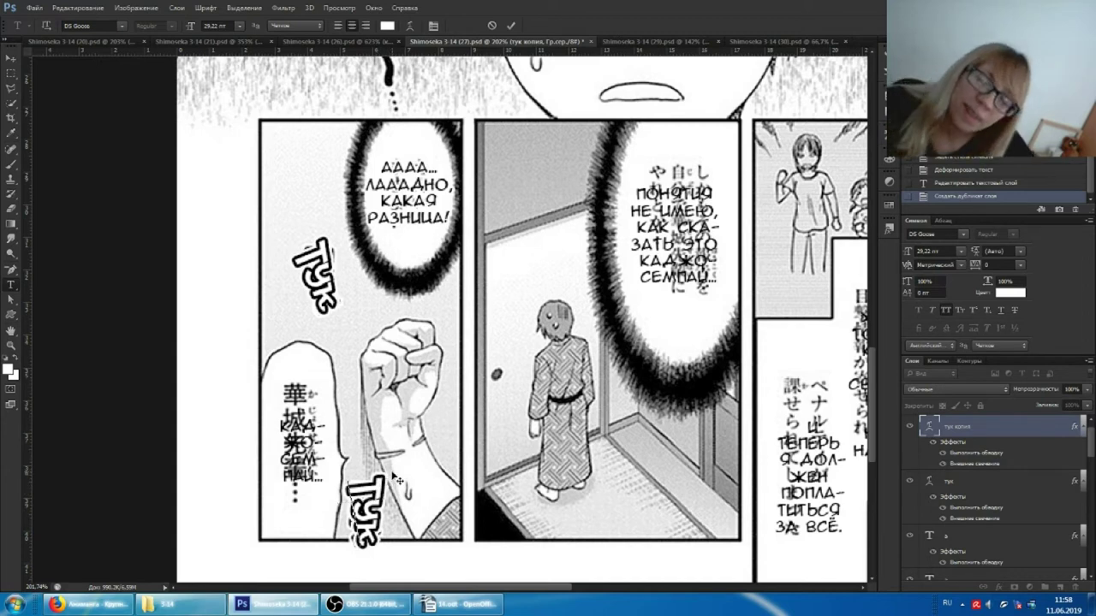
# - Shrink the lower ТУК to about 25 pt and rotate it more upright
pyautogui.click(398, 484)
pyautogui.moveTo(392, 476)
pyautogui.mouseDown()
pyautogui.moveTo(408, 472)
pyautogui.moveTo(396, 464)
pyautogui.mouseUp()
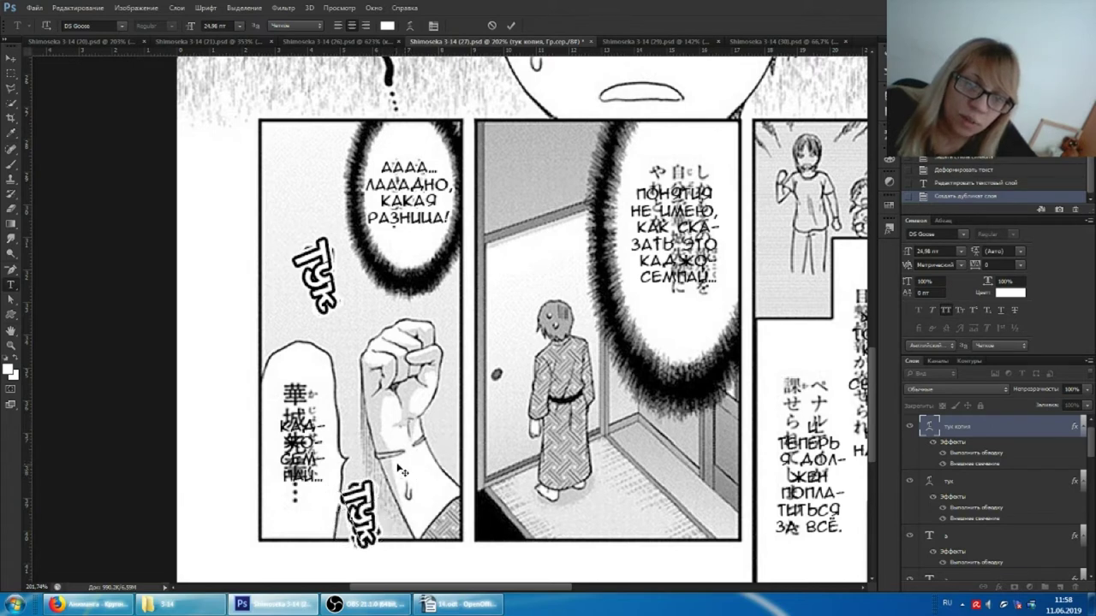
pyautogui.moveTo(395, 464); pyautogui.dragTo(414, 472)
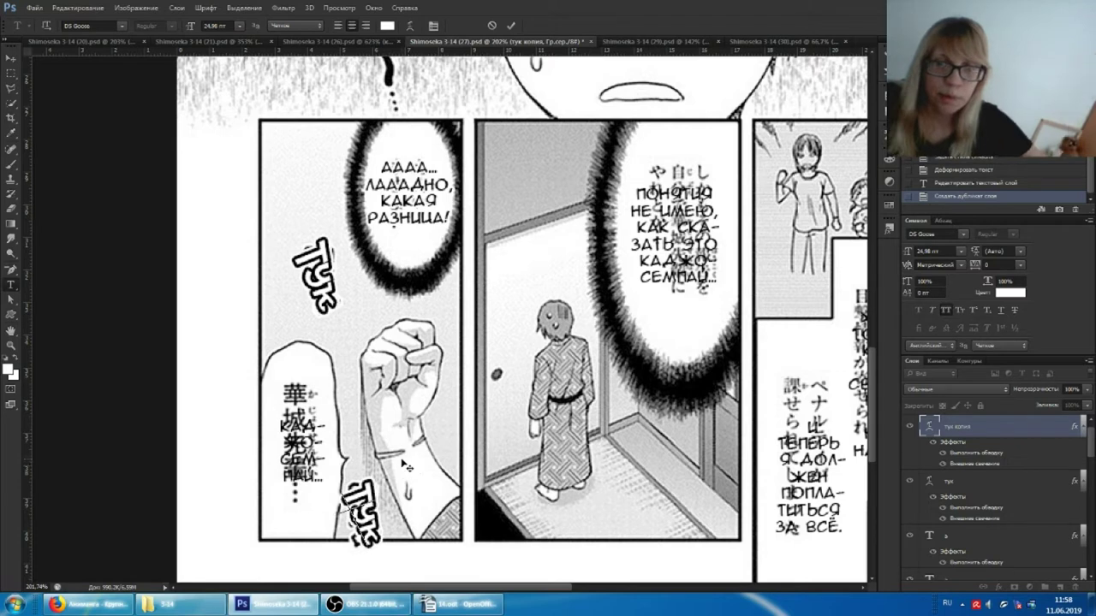
pyautogui.hotkey('ctrl', 't')
pyautogui.moveTo(420, 444); pyautogui.dragTo(402, 462)
pyautogui.press('Return')
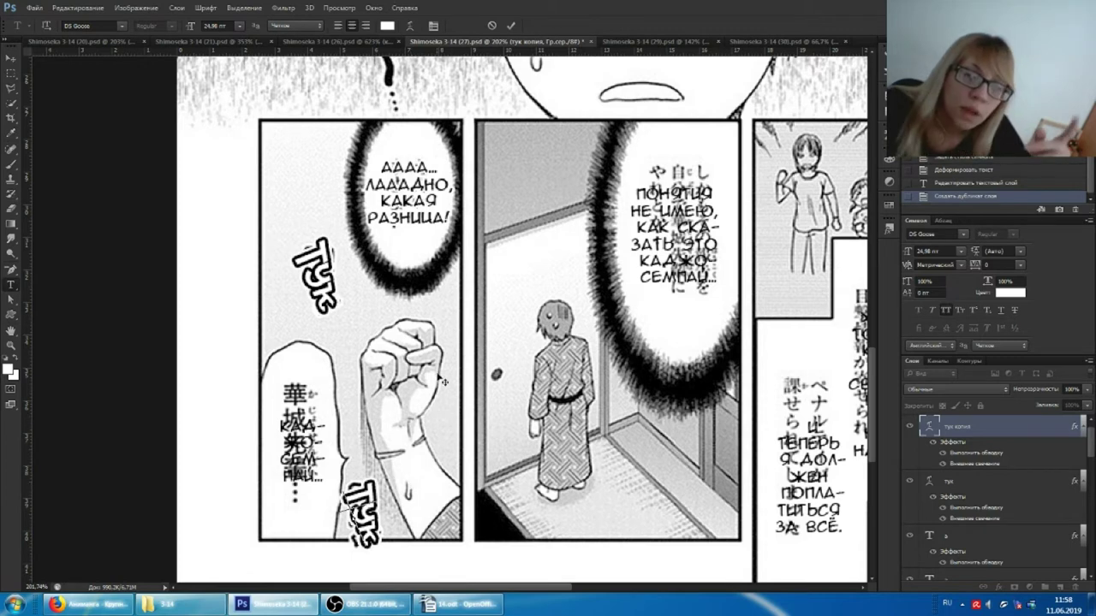
pyautogui.click(411, 27)
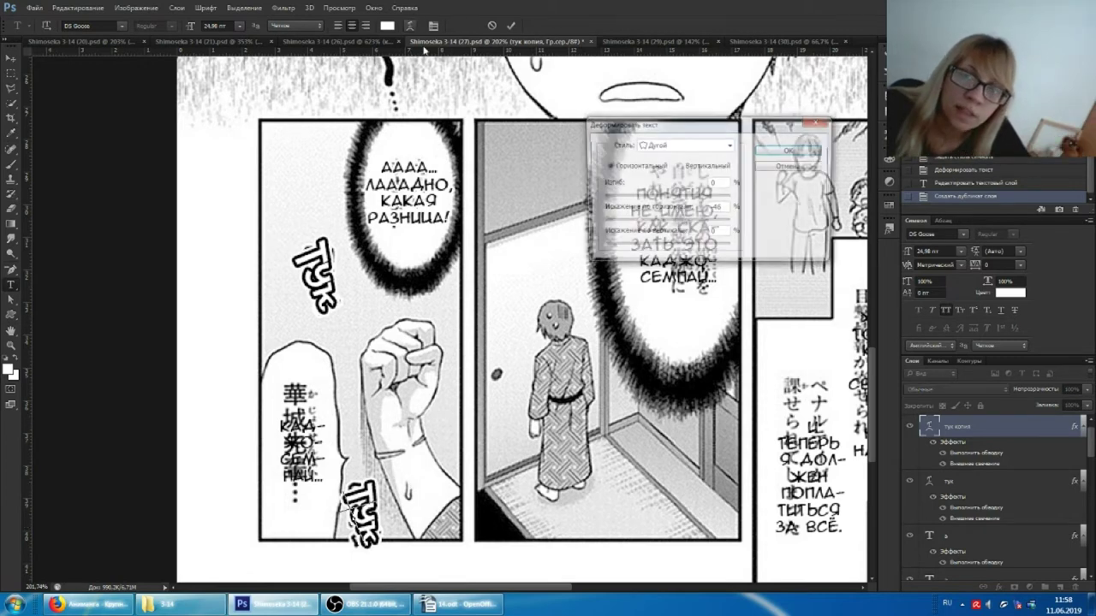
# - Set the lower ТУК's warp horizontal distortion to -15 and its size to 24.88 pt
pyautogui.click(662, 222)
pyautogui.hotkey('shift', 'Down')
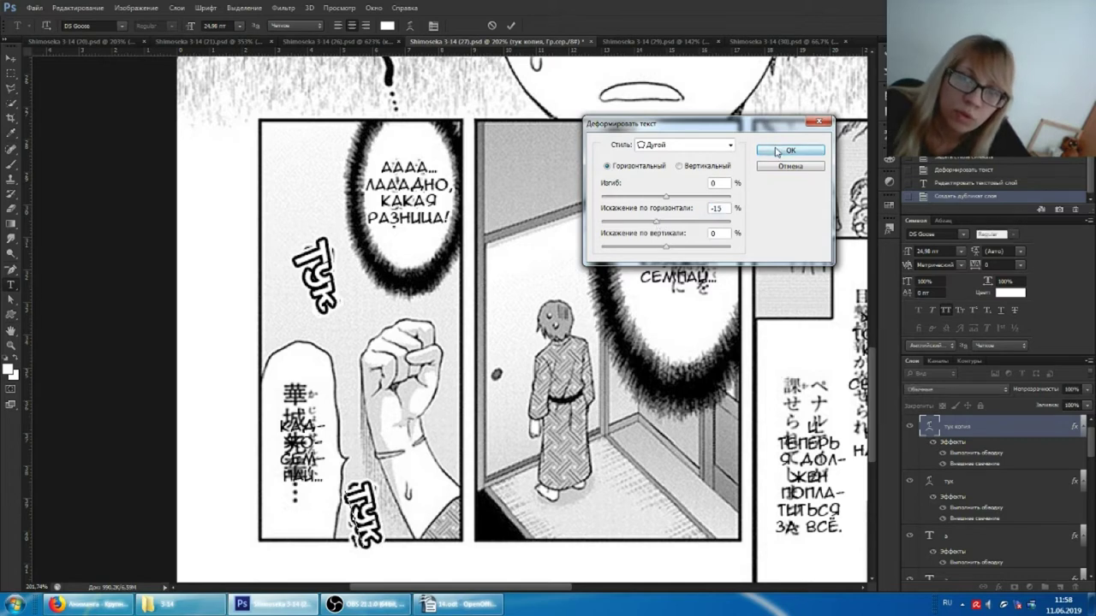
pyautogui.click(790, 151)
pyautogui.hotkey('ctrl', 'shift', '.')
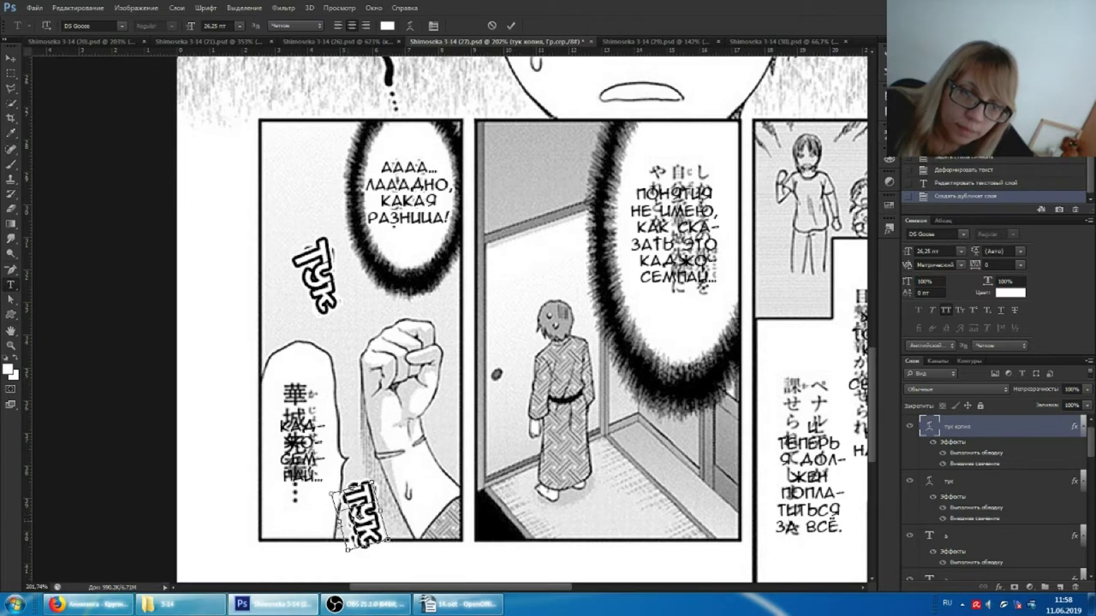
pyautogui.hotkey('ctrl', 'shift', ',')
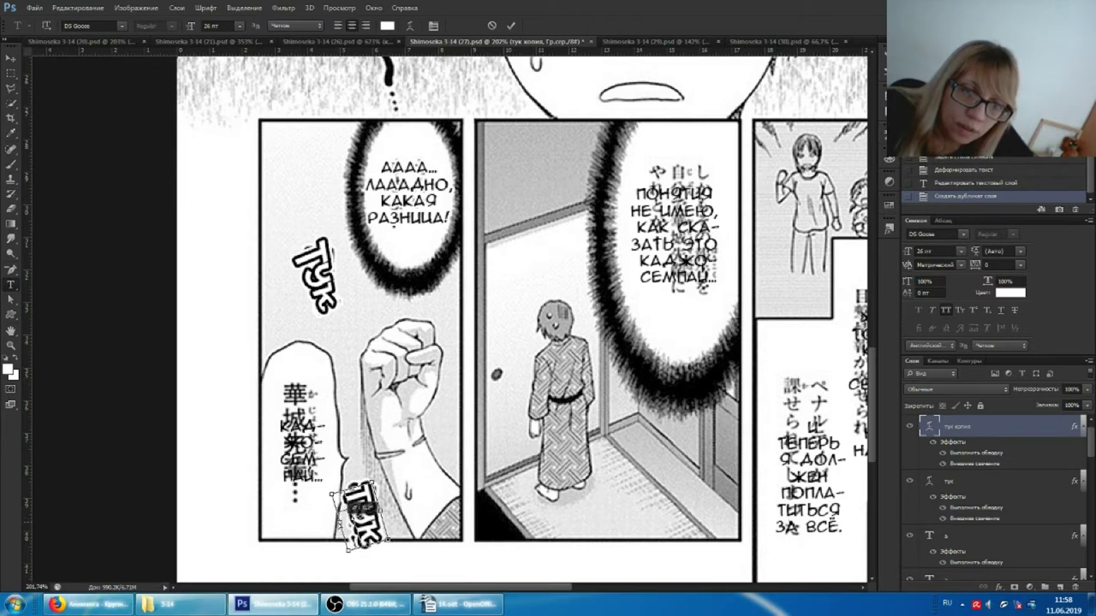
pyautogui.hotkey('ctrl', 'shift', ',')
pyautogui.hotkey('ctrl', 'Return')
pyautogui.hscroll(3, 634, 281)
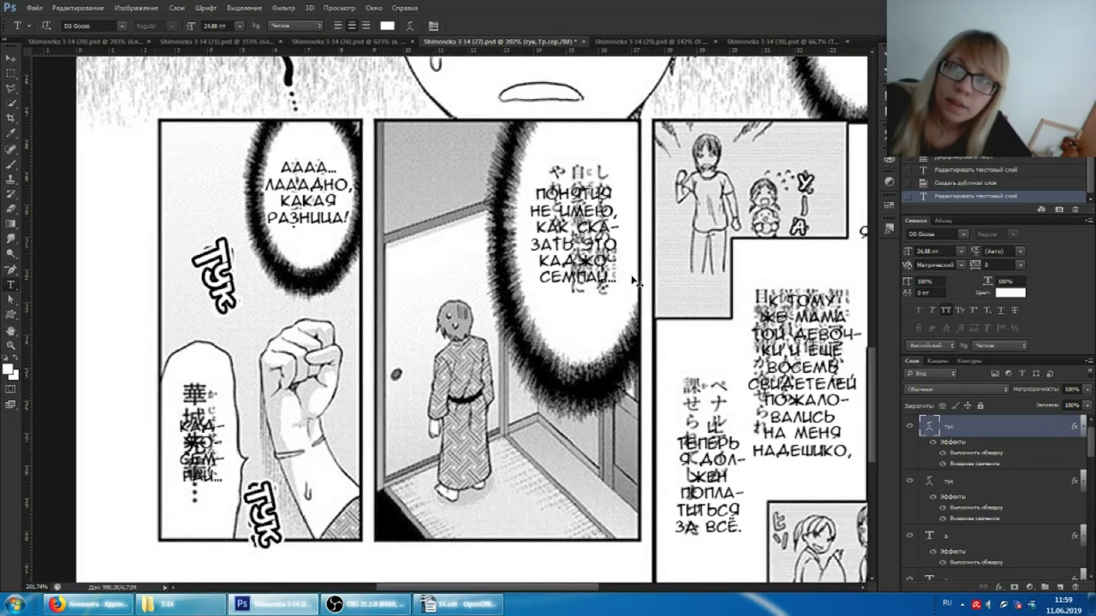
# - Type ШУШУ with the BrushType text preset beside the girls in the bottom panel
pyautogui.hscroll(4, 634, 281)
pyautogui.hscroll(2, 632, 249)
pyautogui.hscroll(3, 629, 207)
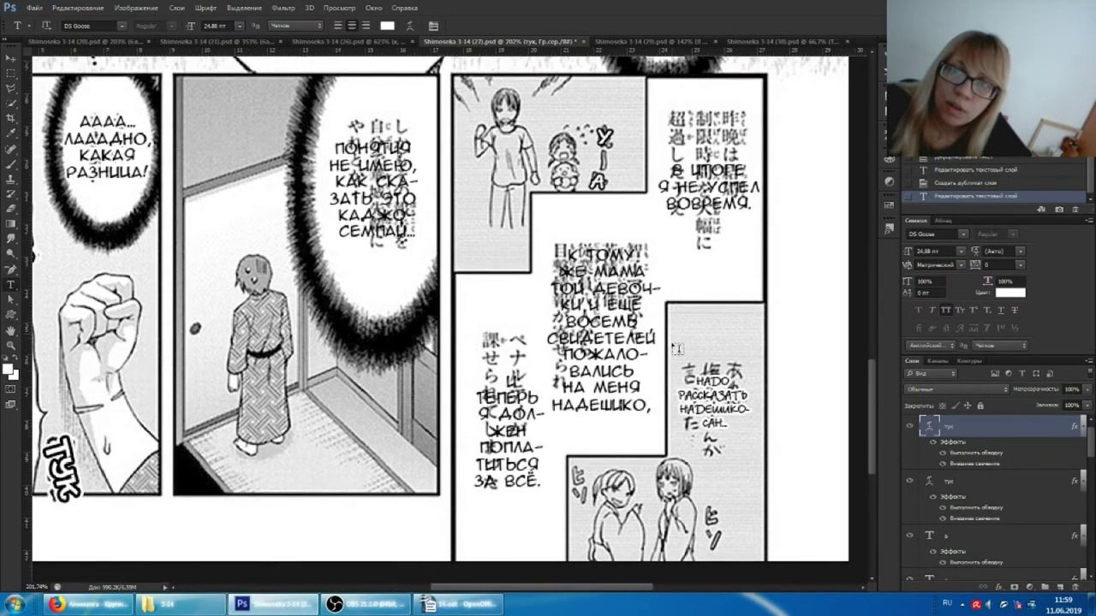
pyautogui.scroll(-4, 651, 342)
pyautogui.scroll(2, 629, 455)
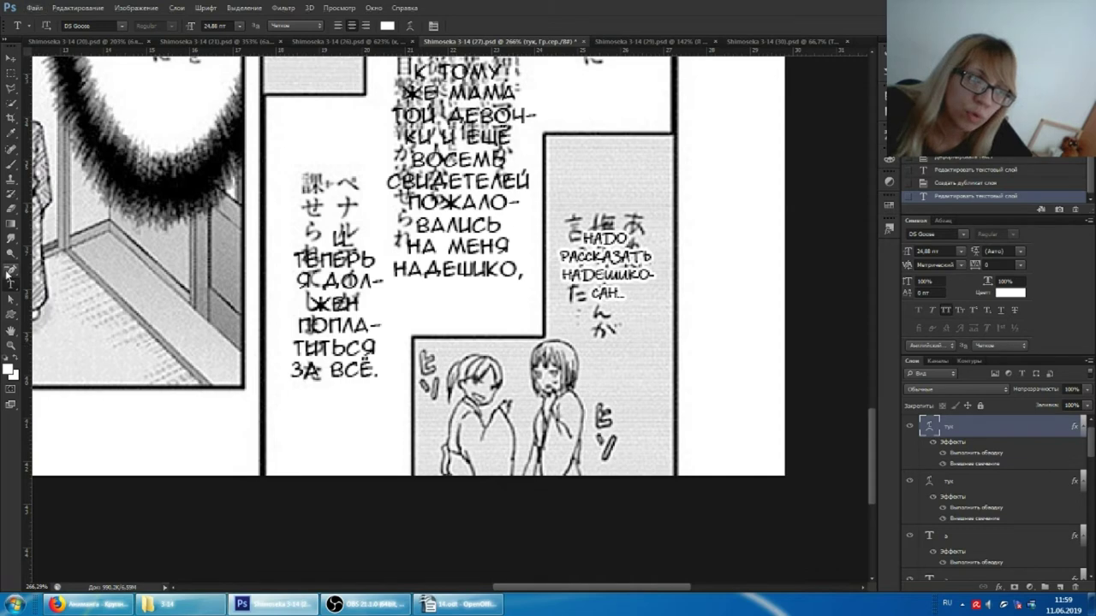
pyautogui.click(19, 26)
pyautogui.scroll(-3, 55, 67)
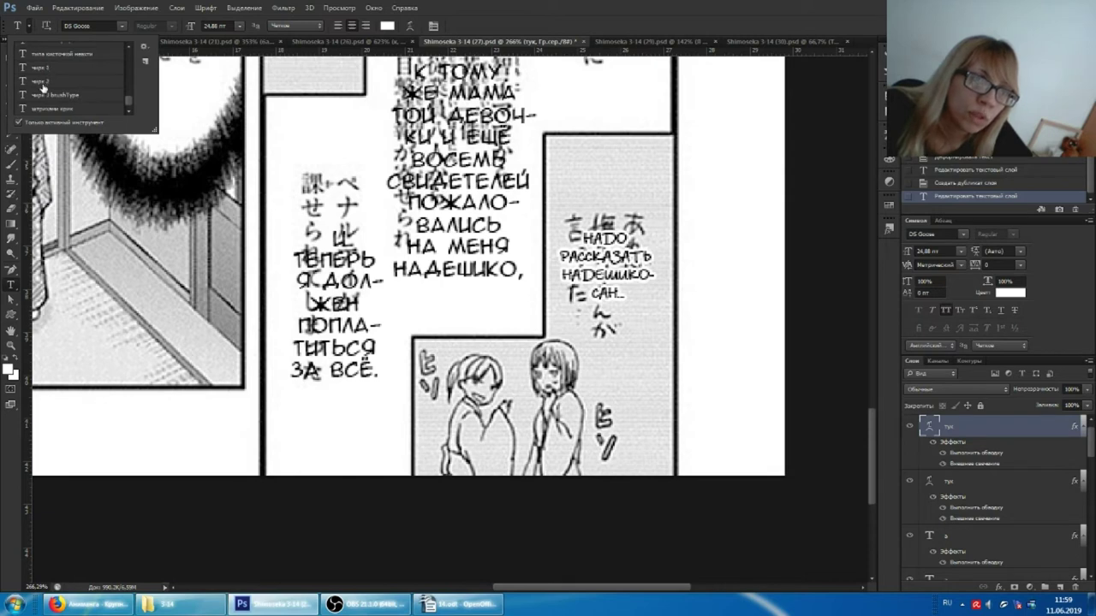
pyautogui.click(41, 95)
pyautogui.click(615, 390)
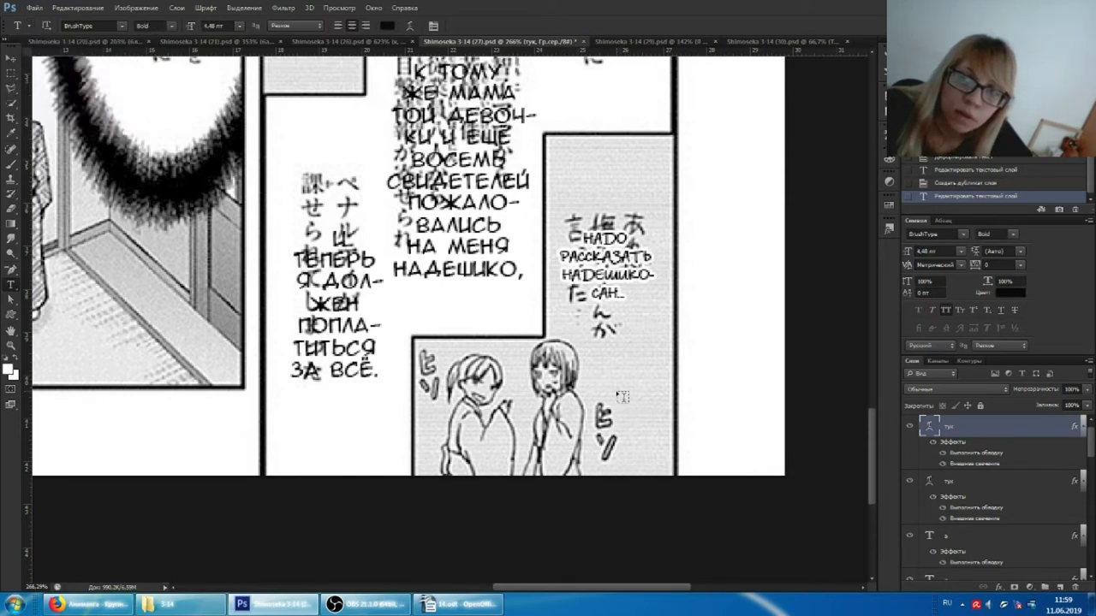
pyautogui.write('ШУШУ')
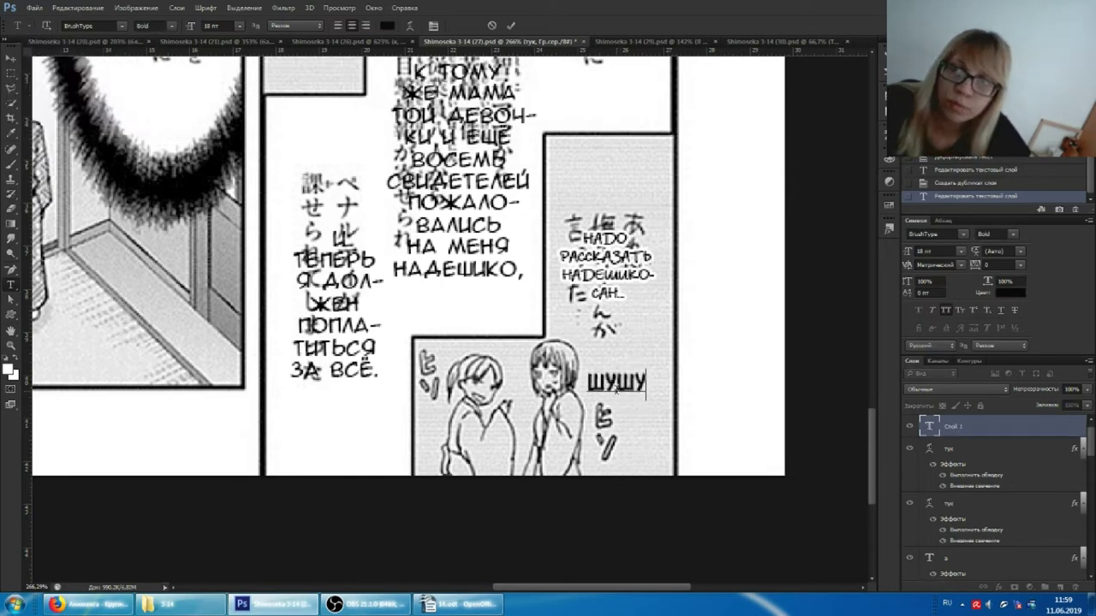
pyautogui.click(992, 427)
# - Make ШУШУ white with a black stroke and break it into two stacked ШУ lines
pyautogui.click(1013, 292)
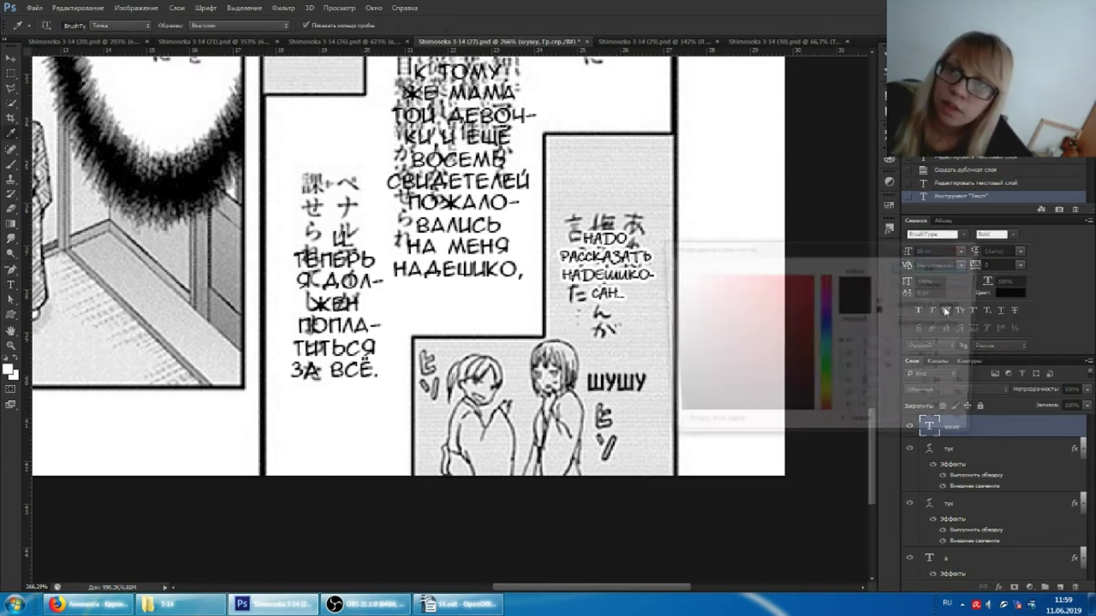
pyautogui.click(668, 274)
pyautogui.click(936, 267)
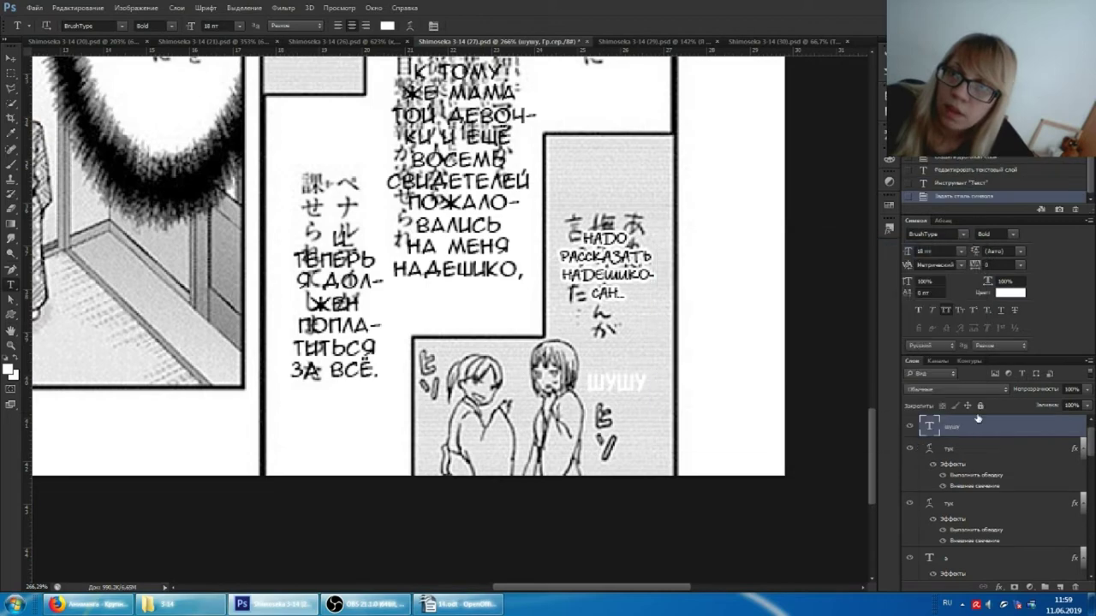
pyautogui.doubleClick(1011, 425)
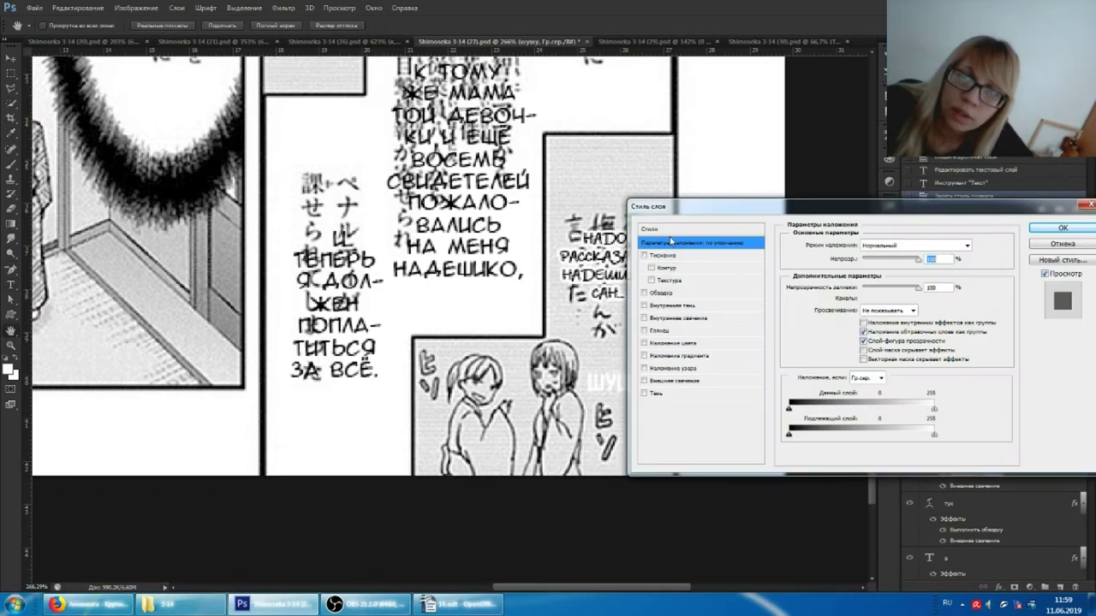
pyautogui.click(660, 292)
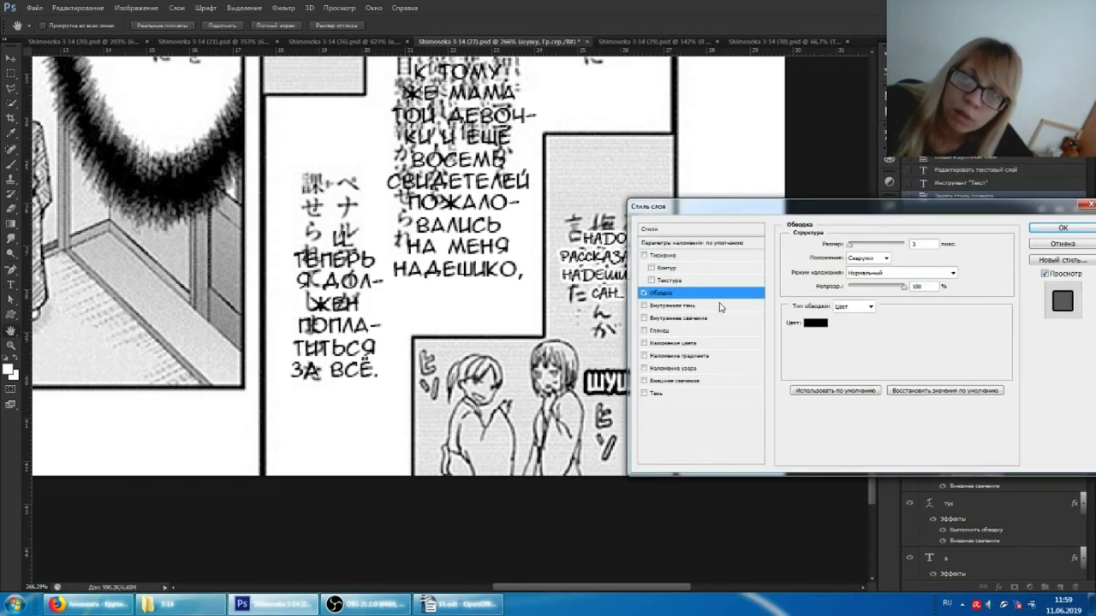
pyautogui.doubleClick(926, 245)
pyautogui.write('1')
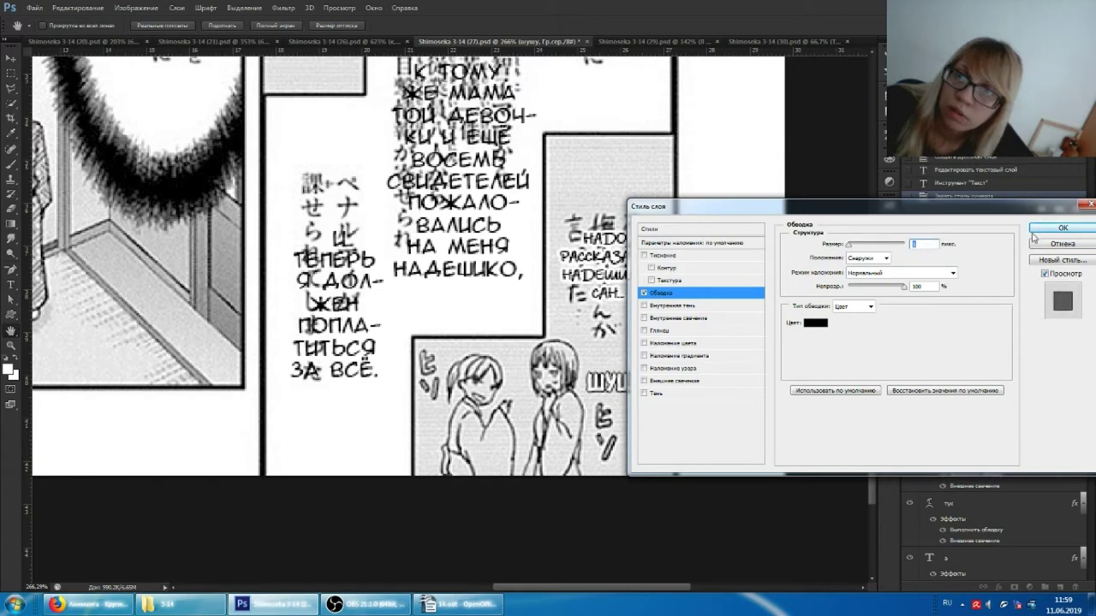
pyautogui.click(1055, 229)
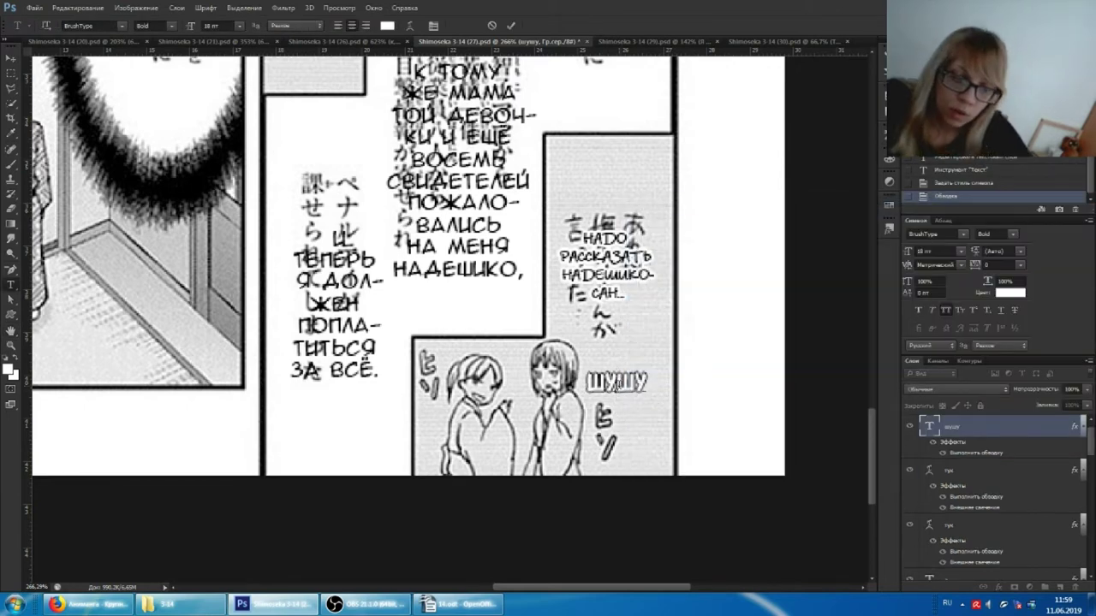
pyautogui.press('Return')
pyautogui.click(995, 426)
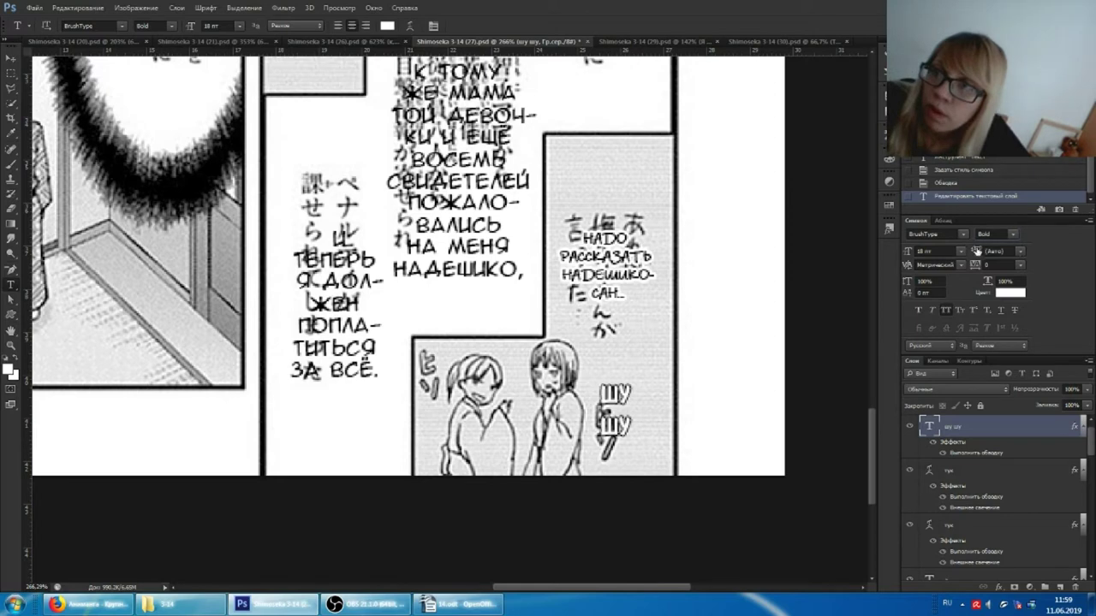
# - Tighten the шу шу line spacing, settling on 13 pt leading
pyautogui.click(1021, 250)
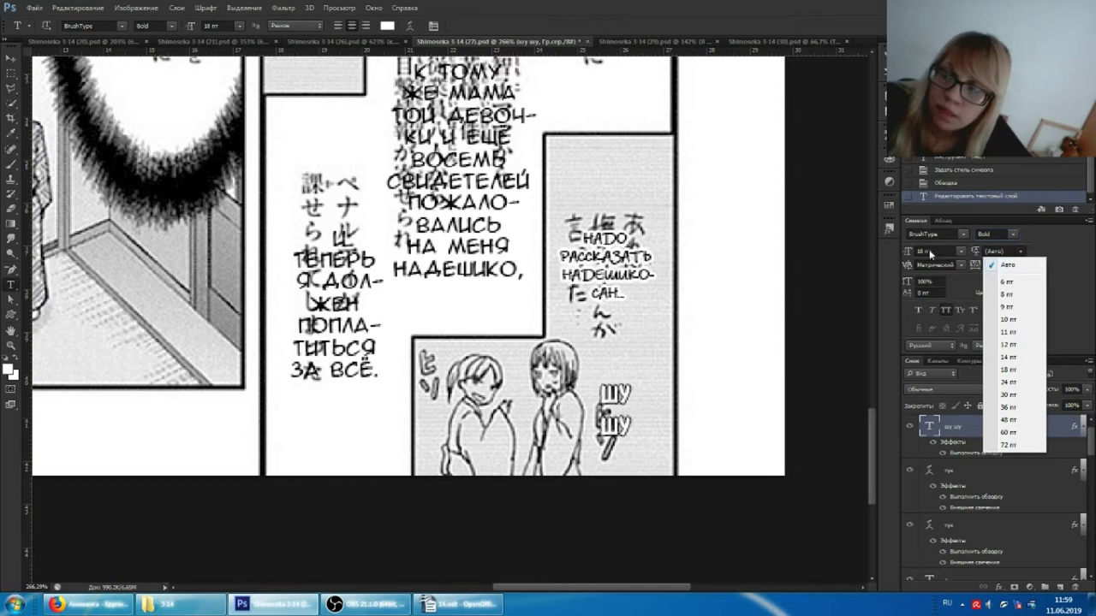
pyautogui.click(1014, 371)
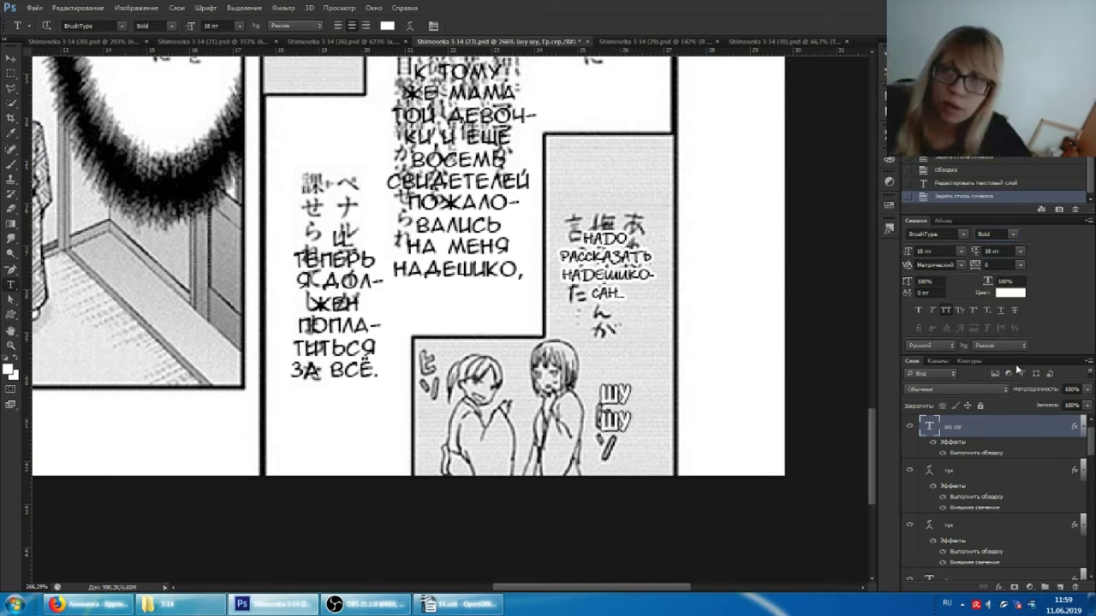
pyautogui.click(1018, 252)
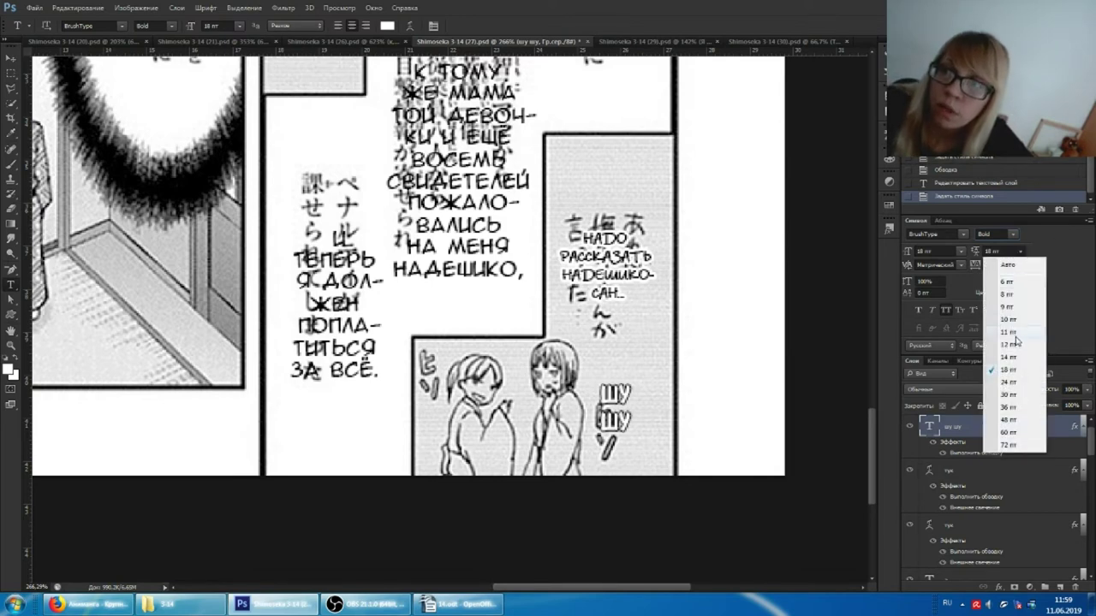
pyautogui.click(1012, 332)
pyautogui.doubleClick(1009, 252)
pyautogui.write('13')
pyautogui.press('Return')
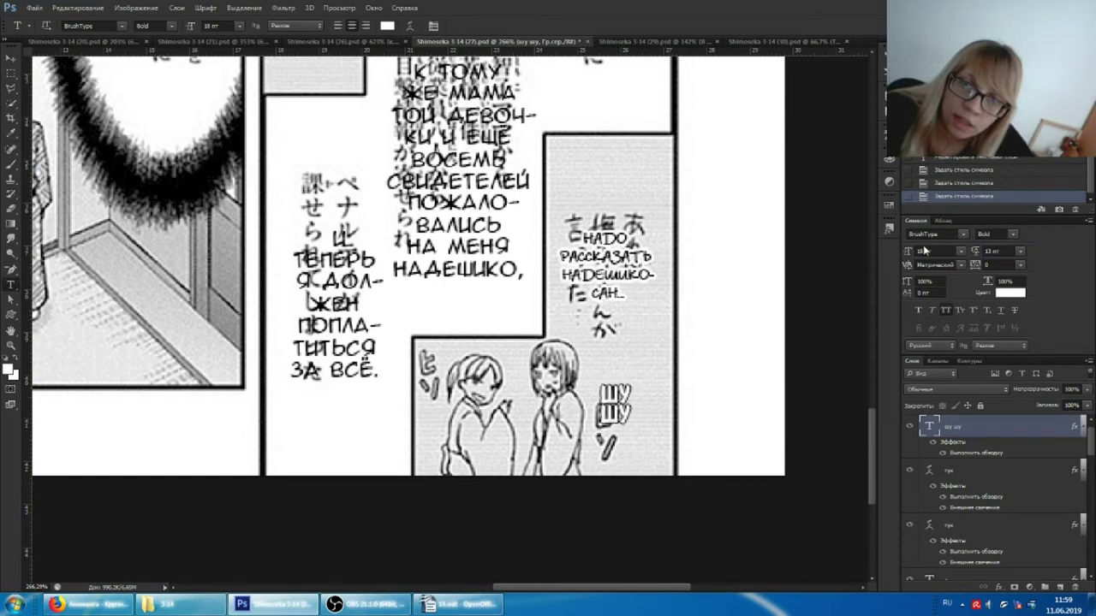
# - Scale up the шу шу text beside the girl
pyautogui.click(615, 401)
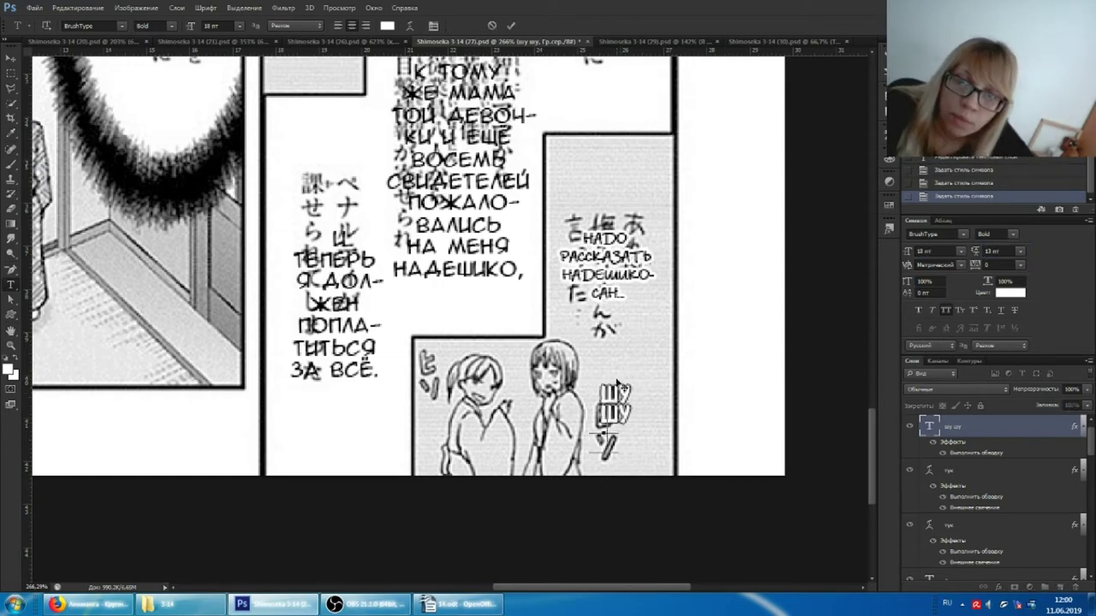
pyautogui.hotkey('ctrl', 'a')
pyautogui.moveTo(620, 406)
pyautogui.mouseDown()
pyautogui.moveTo(611, 378)
pyautogui.moveTo(623, 457)
pyautogui.mouseUp()
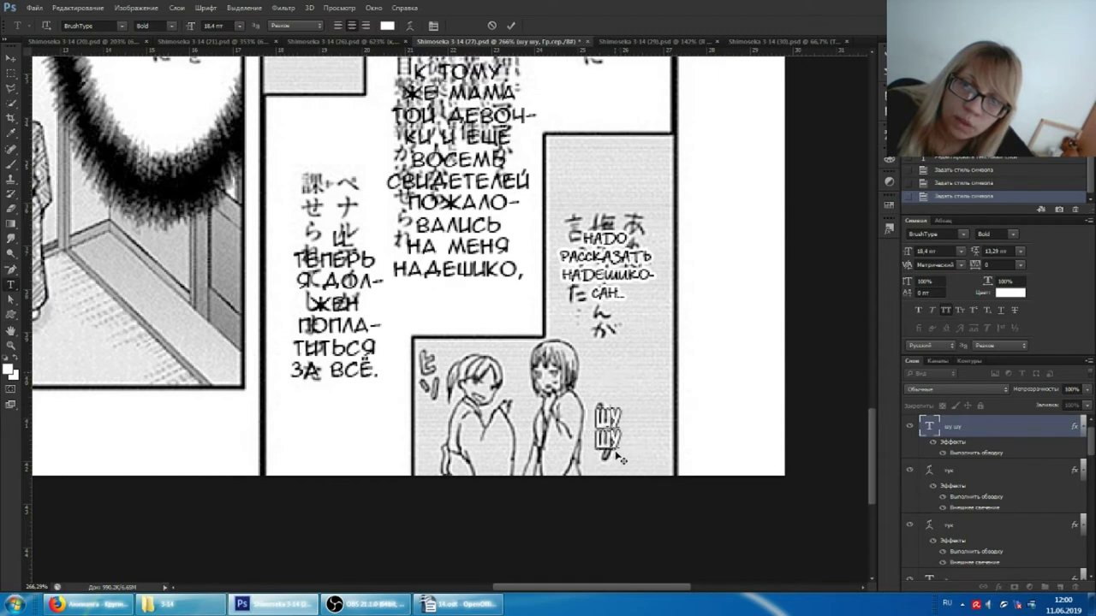
pyautogui.click(608, 457)
pyautogui.moveTo(608, 460); pyautogui.dragTo(623, 470)
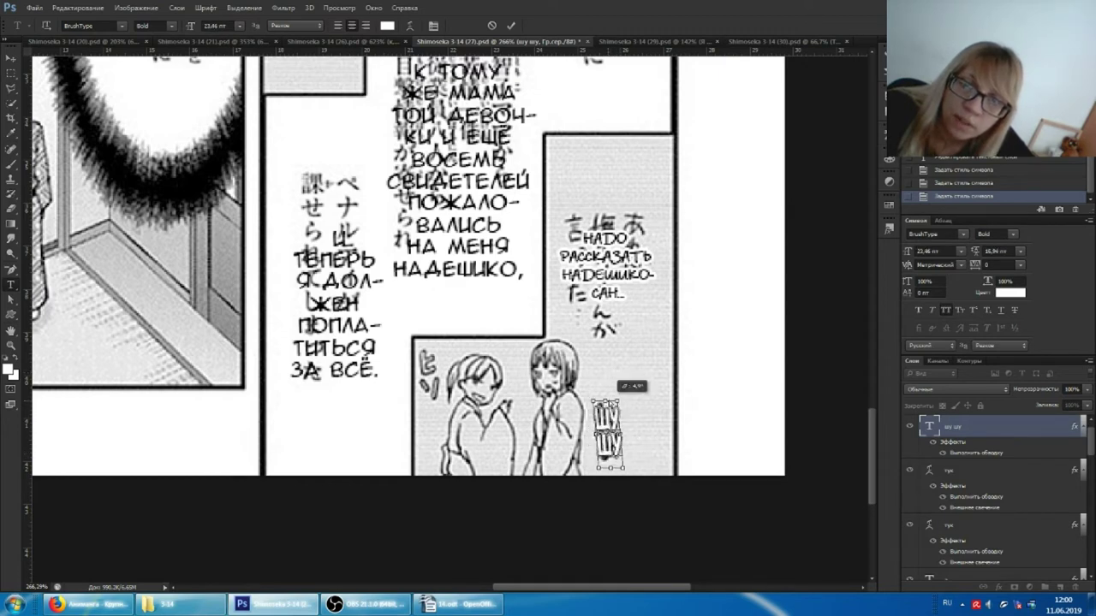
# - Set the шу шу leading to 18 pt and enlarge the text a little more
pyautogui.click(1006, 251)
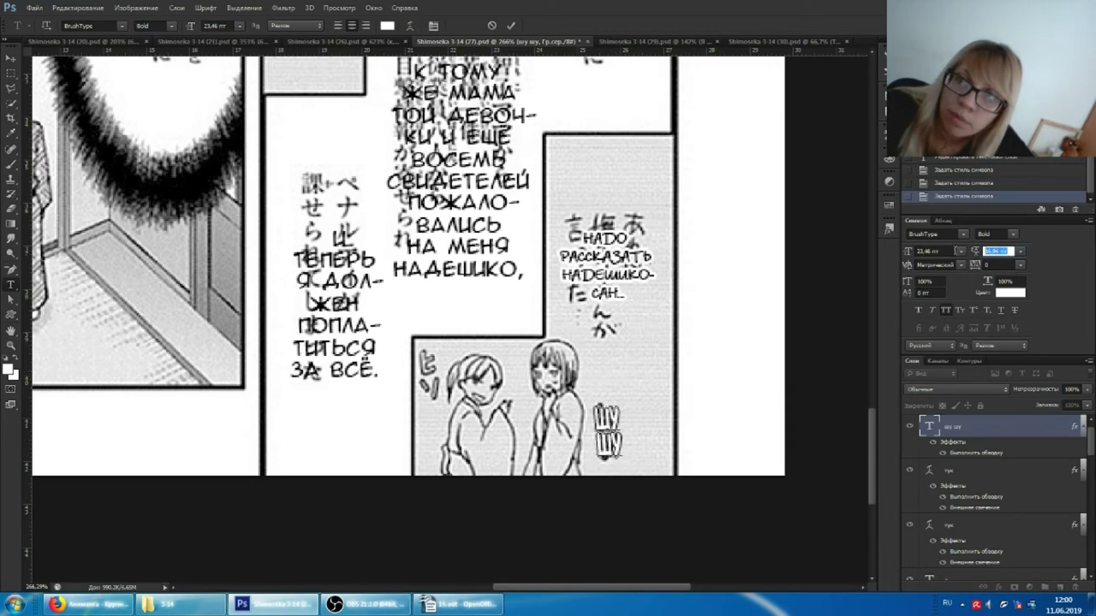
pyautogui.write('18')
pyautogui.press('Return')
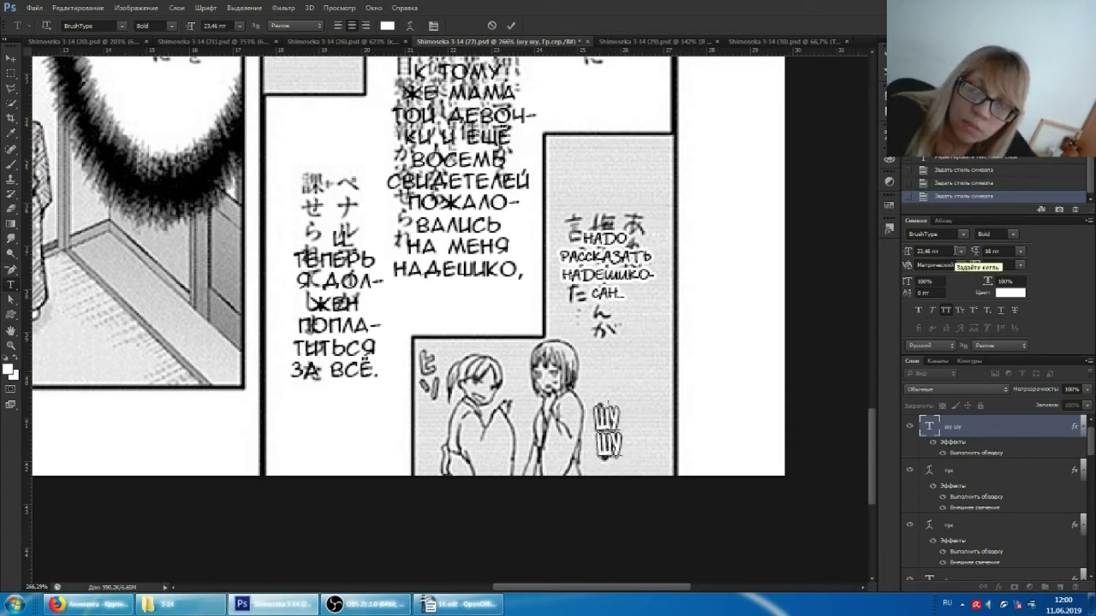
pyautogui.click(999, 266)
pyautogui.write('18')
pyautogui.press('Return')
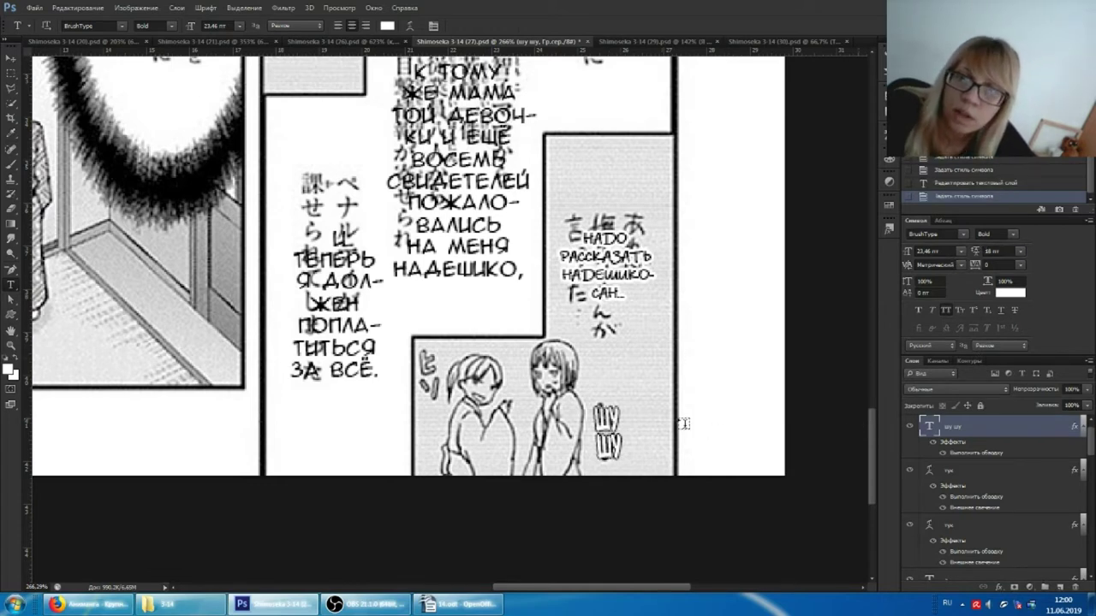
pyautogui.click(618, 409)
pyautogui.moveTo(619, 396); pyautogui.dragTo(618, 398)
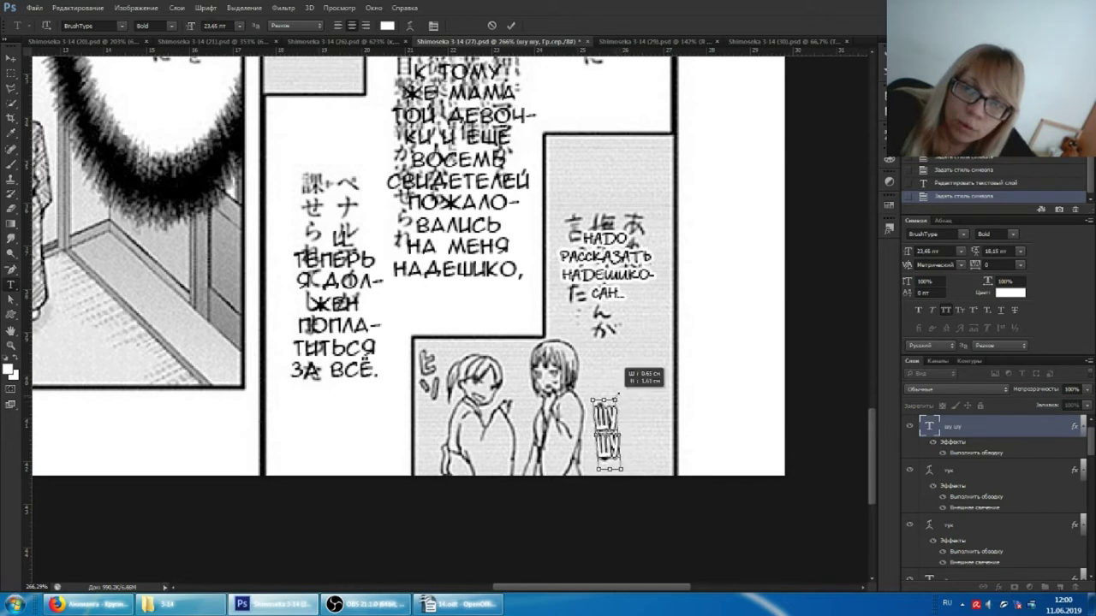
# - Duplicate the шу шу layer and place a smaller 21.12 pt copy at the bottom panel's left edge
pyautogui.rightClick(996, 426)
pyautogui.click(893, 162)
pyautogui.moveTo(624, 387)
pyautogui.mouseDown()
pyautogui.moveTo(443, 318)
pyautogui.moveTo(433, 351)
pyautogui.mouseUp()
pyautogui.press('Return')
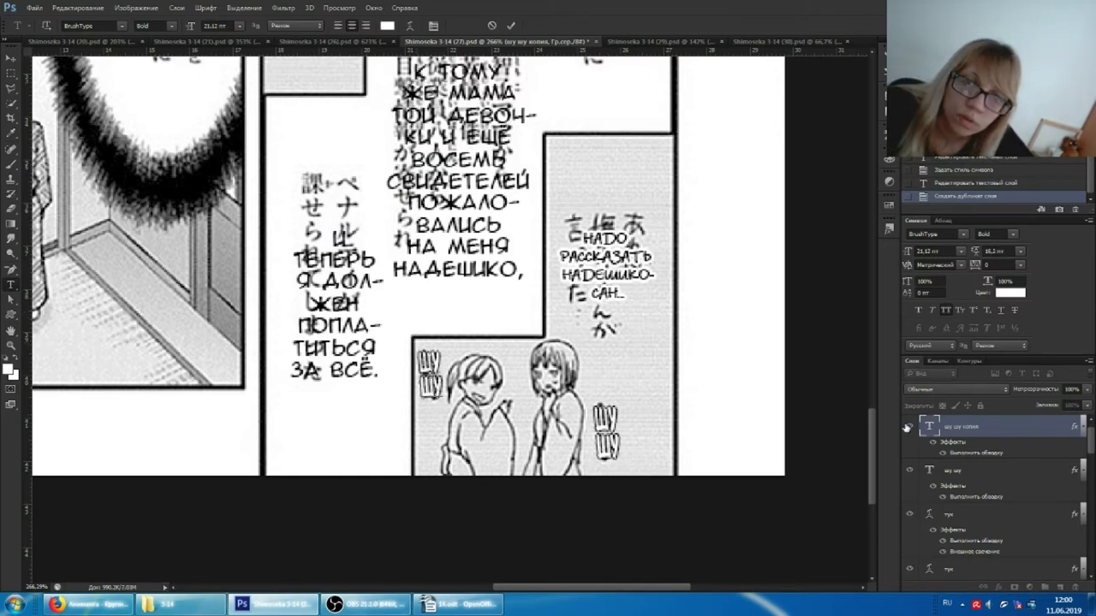
pyautogui.scroll(5, 544, 208)
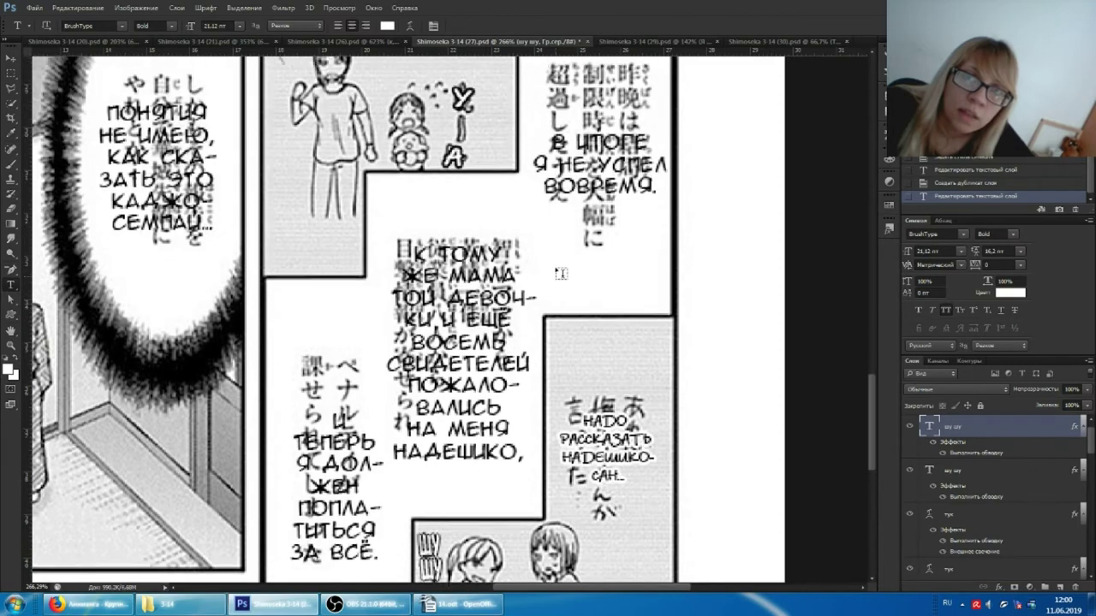
# - On the next manga page, apply the white DS Goose 100 pt спортсмен text preset
pyautogui.hscroll(-2, 544, 208)
pyautogui.hscroll(-2, 544, 208)
pyautogui.hscroll(-2, 544, 208)
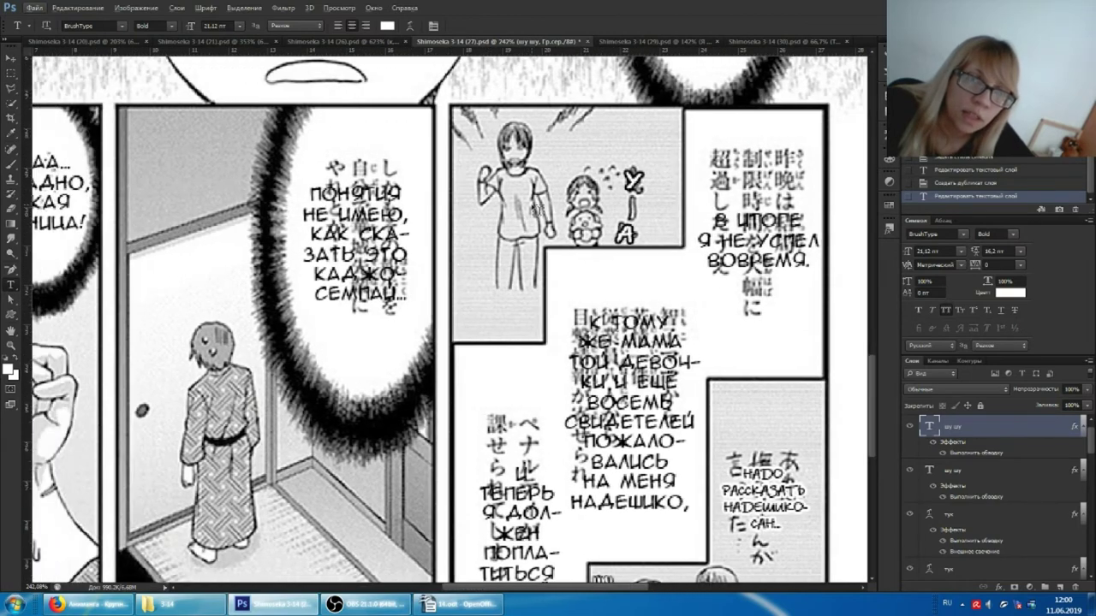
pyautogui.click(664, 43)
pyautogui.scroll(1, 695, 377)
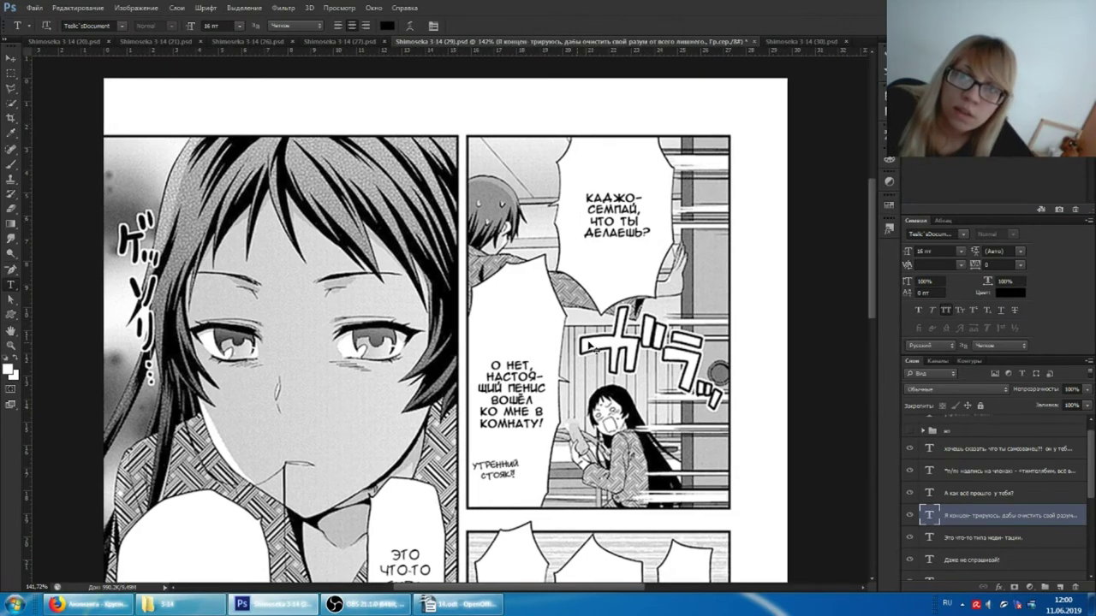
pyautogui.scroll(2, 676, 364)
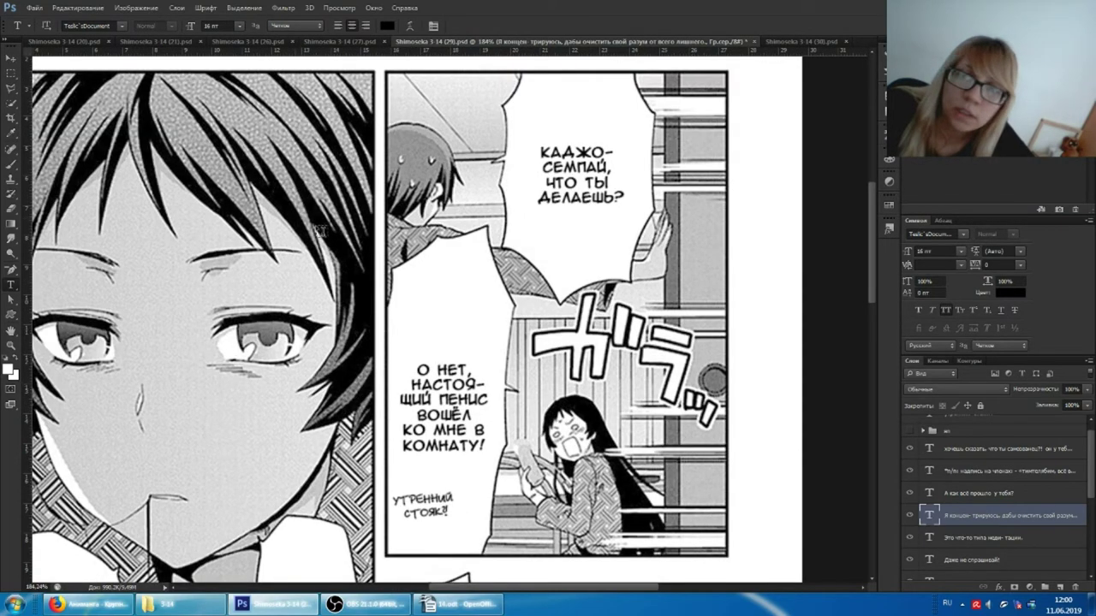
pyautogui.click(25, 25)
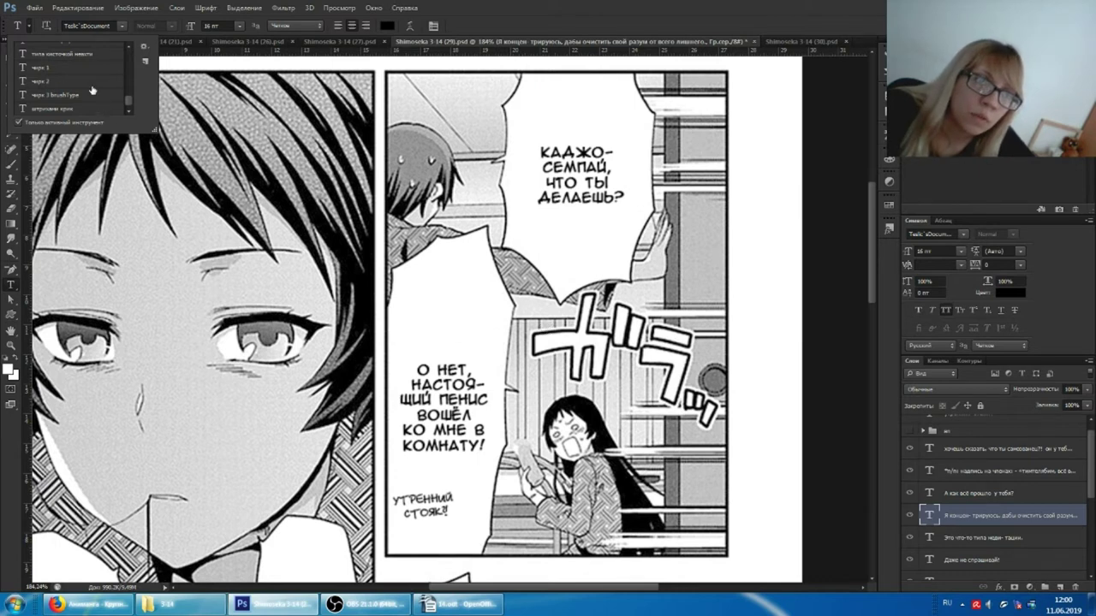
pyautogui.scroll(3, 90, 90)
pyautogui.click(49, 52)
pyautogui.scroll(1, 52, 68)
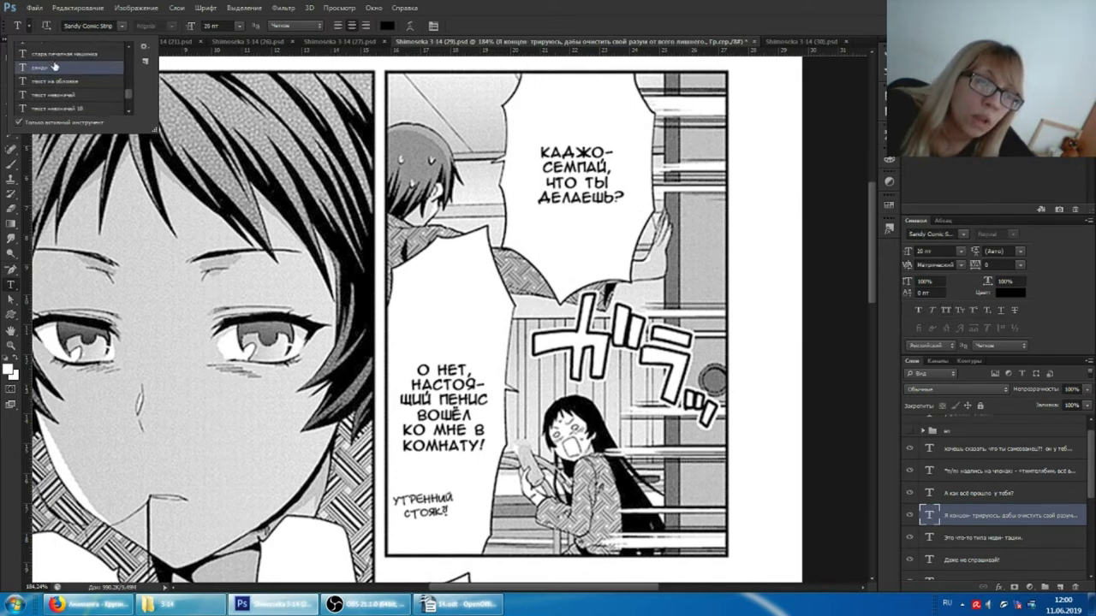
pyautogui.click(53, 67)
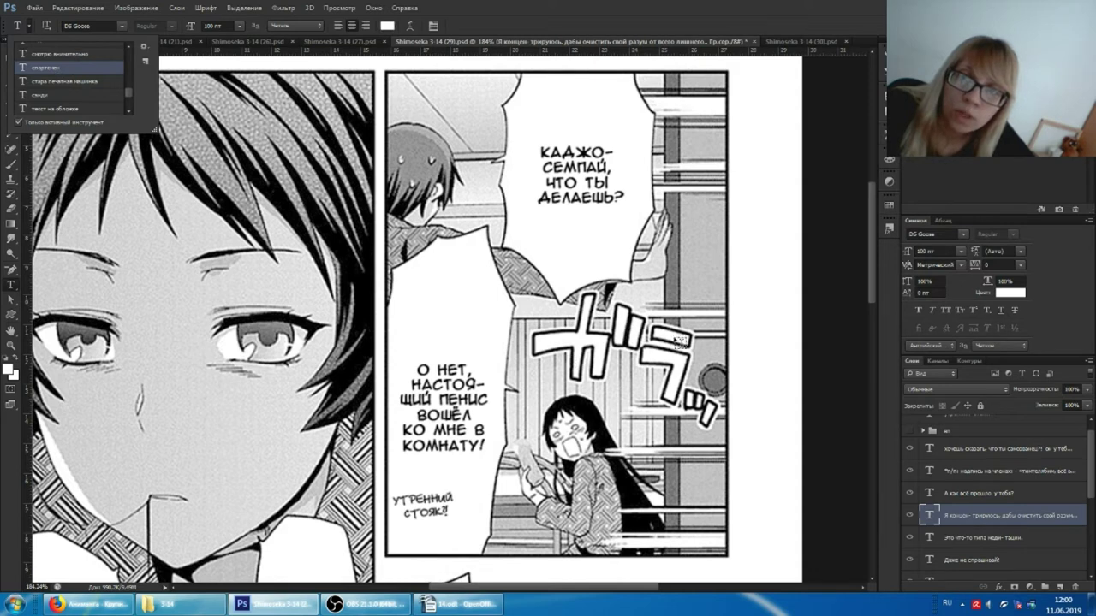
# - Type 'Тр' on the page and give it Stroke and Outer Glow layer styles
pyautogui.click(588, 411)
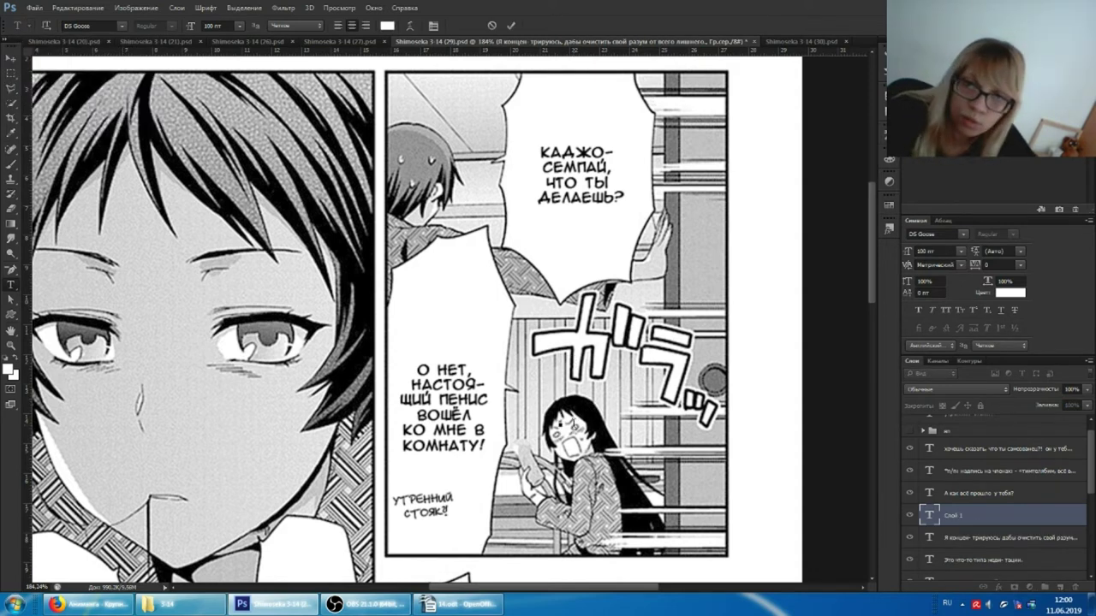
pyautogui.write('ТО')
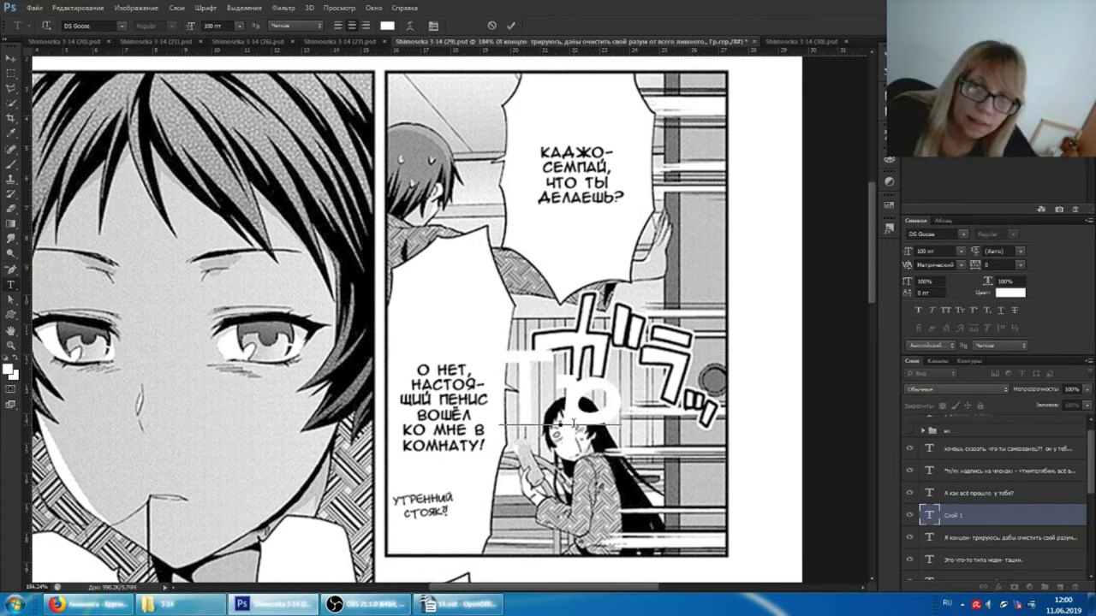
pyautogui.click(976, 521)
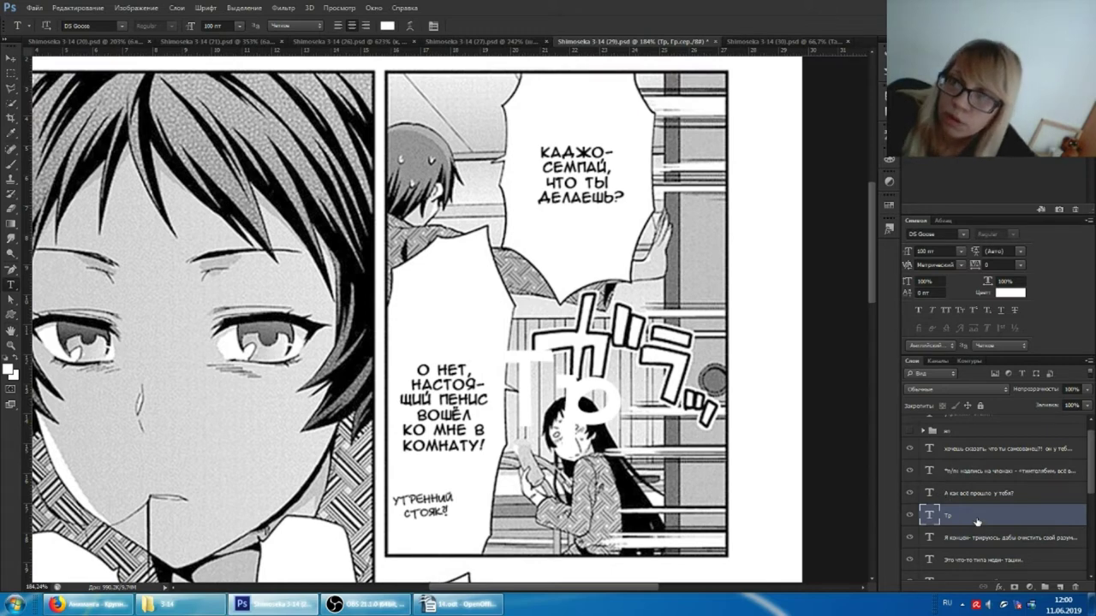
pyautogui.click(661, 293)
pyautogui.click(675, 380)
pyautogui.click(1061, 228)
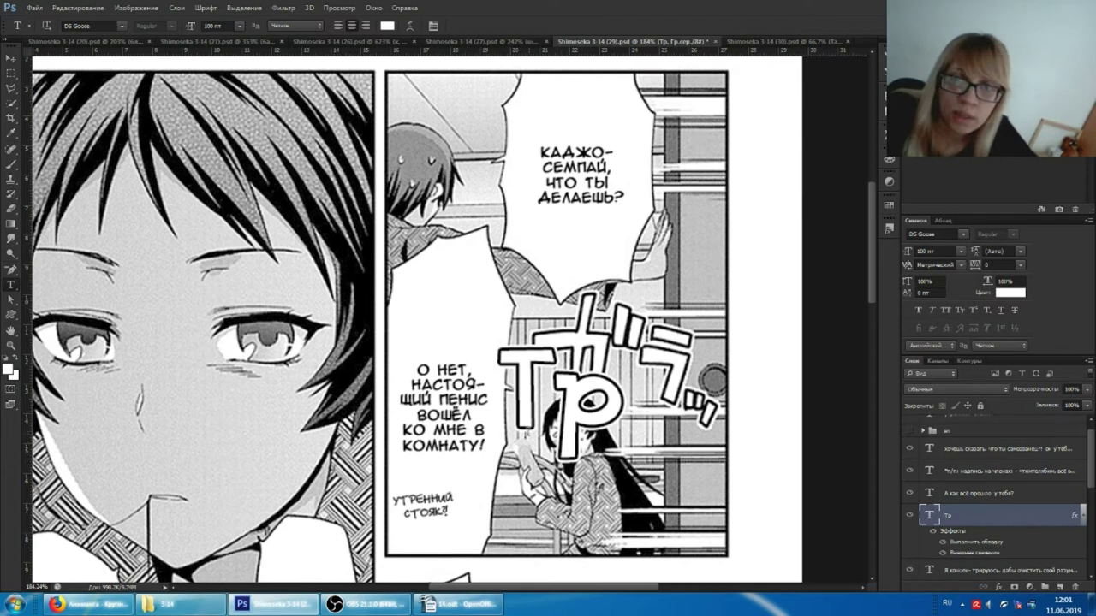
# - Extend the text to 'Трык' and position it over the Japanese ガラ sound effect
pyautogui.click(555, 385)
pyautogui.moveTo(556, 326); pyautogui.dragTo(590, 269)
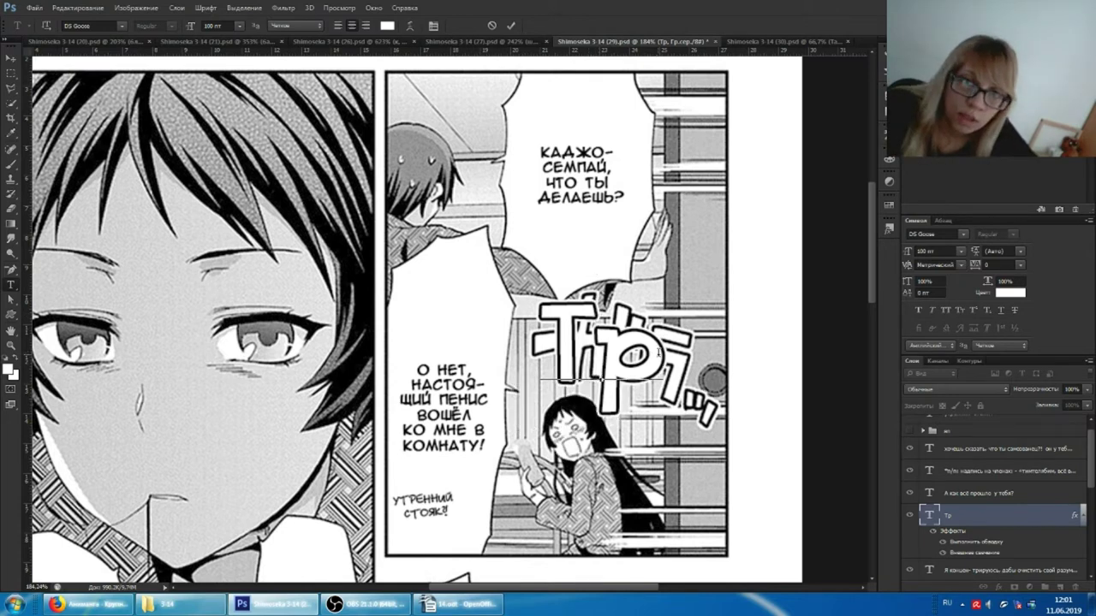
pyautogui.moveTo(635, 274); pyautogui.dragTo(584, 253)
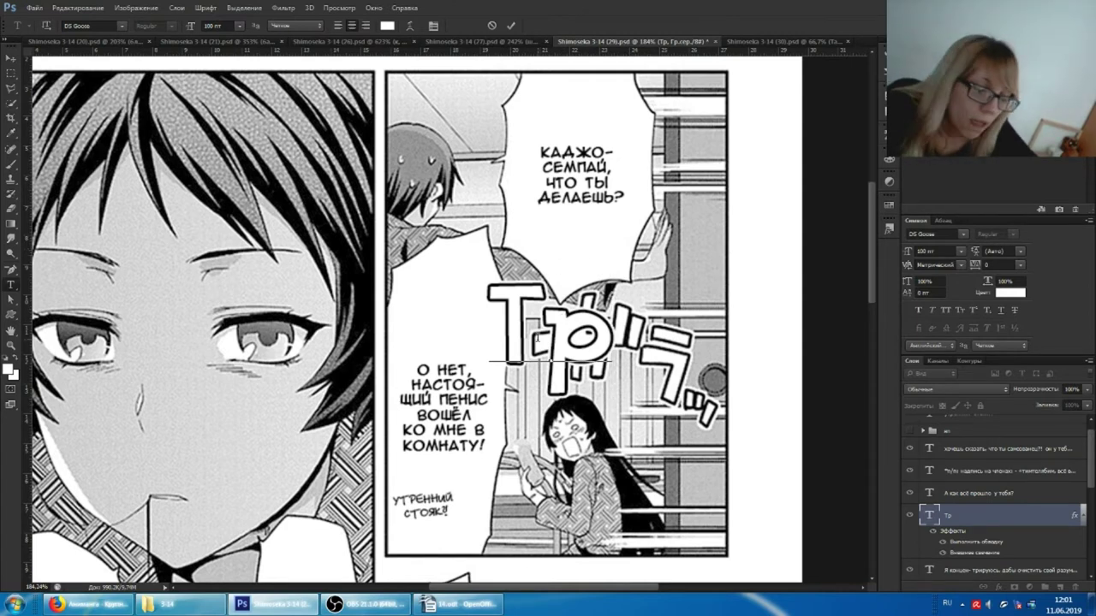
pyautogui.write('ык')
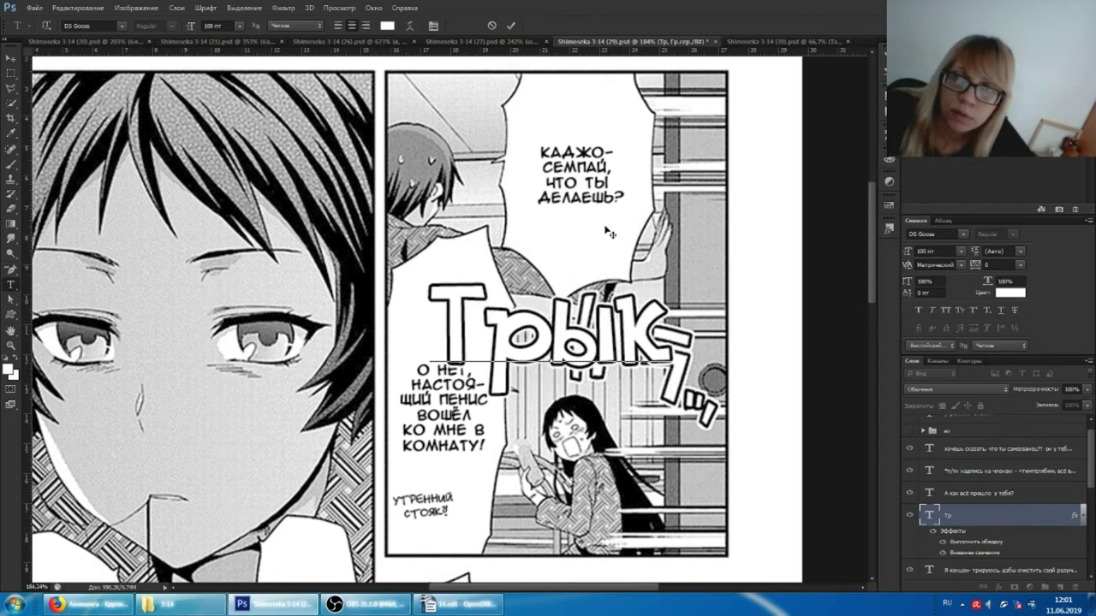
pyautogui.moveTo(605, 231); pyautogui.dragTo(619, 323)
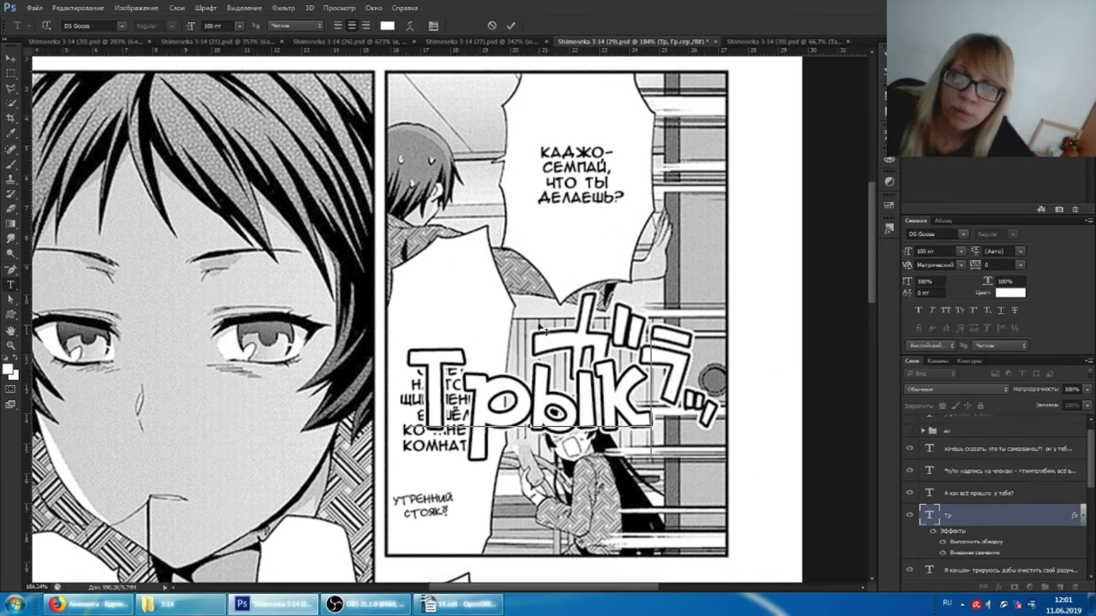
pyautogui.moveTo(540, 328); pyautogui.dragTo(643, 272)
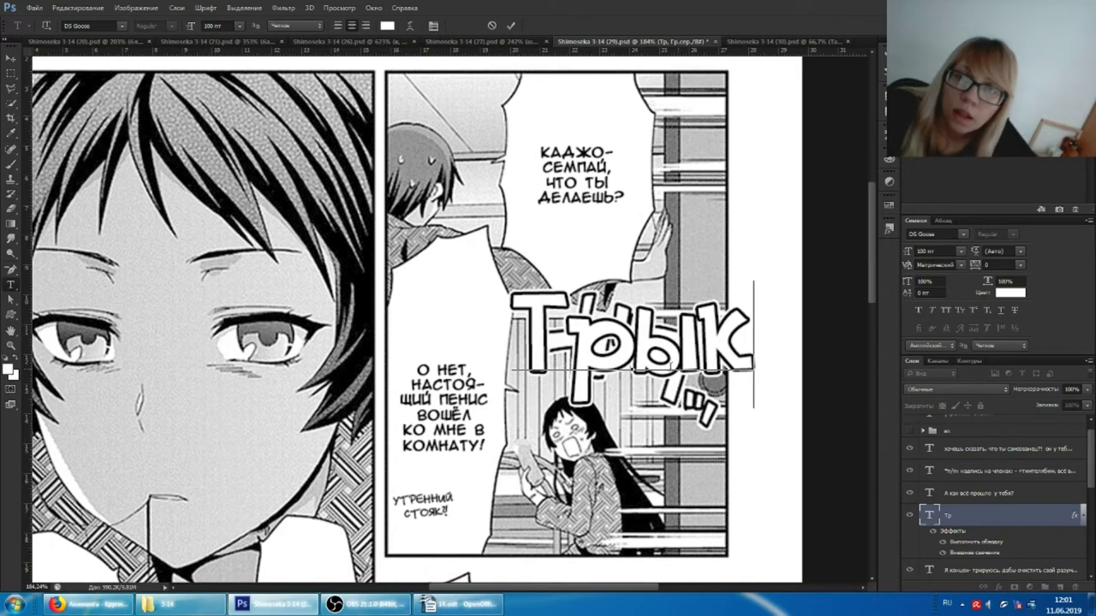
pyautogui.hotkey('ctrl', 'Return')
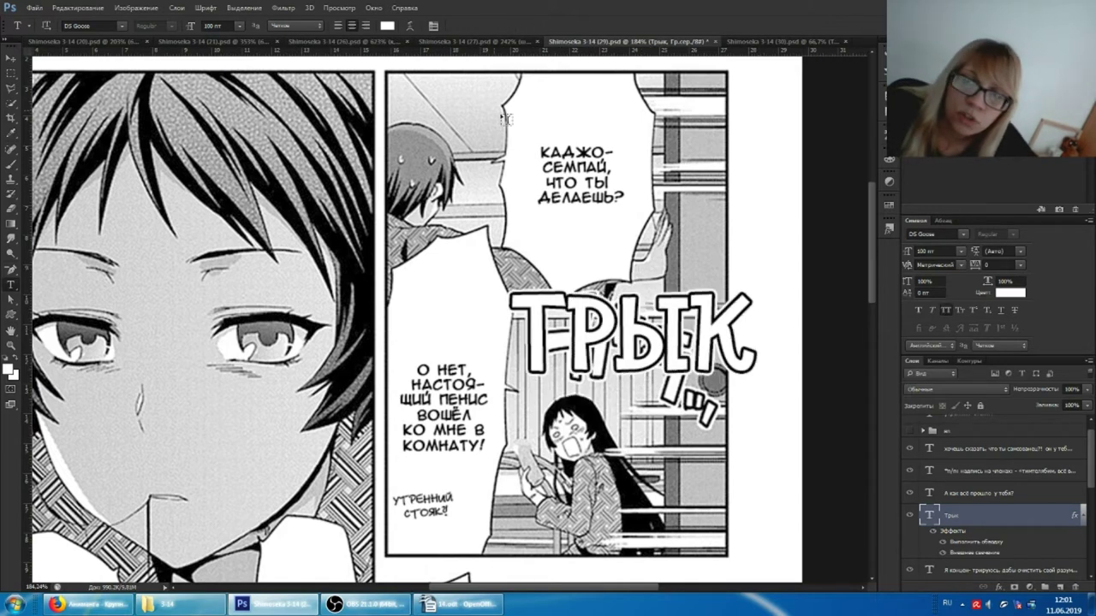
# - Warp Трык with the Arc style and -57 horizontal distortion
pyautogui.click(410, 26)
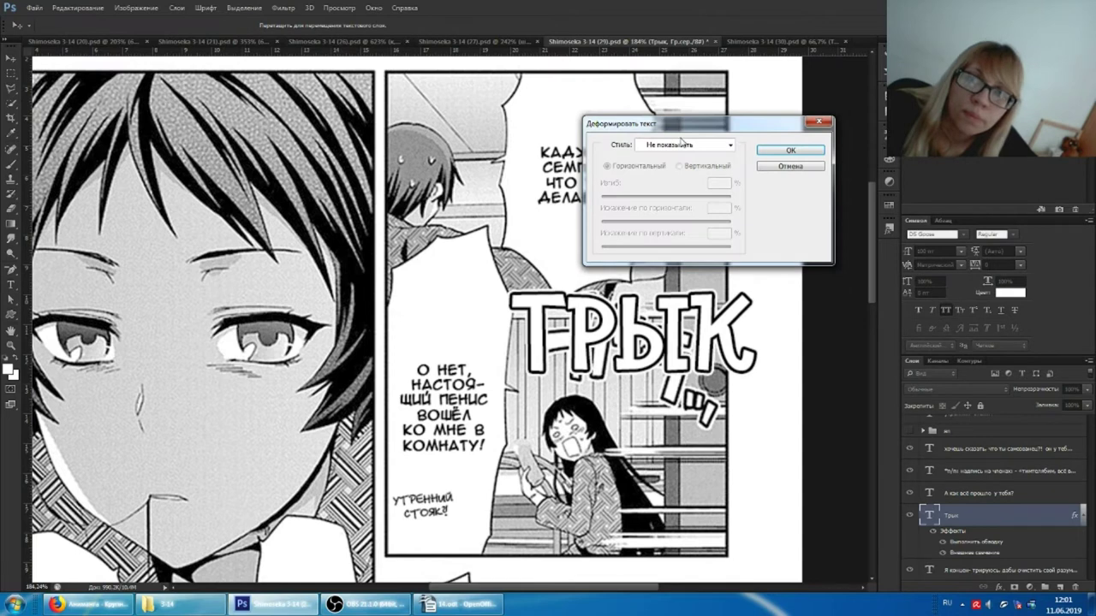
pyautogui.click(681, 144)
pyautogui.click(677, 160)
pyautogui.moveTo(681, 199); pyautogui.dragTo(635, 224)
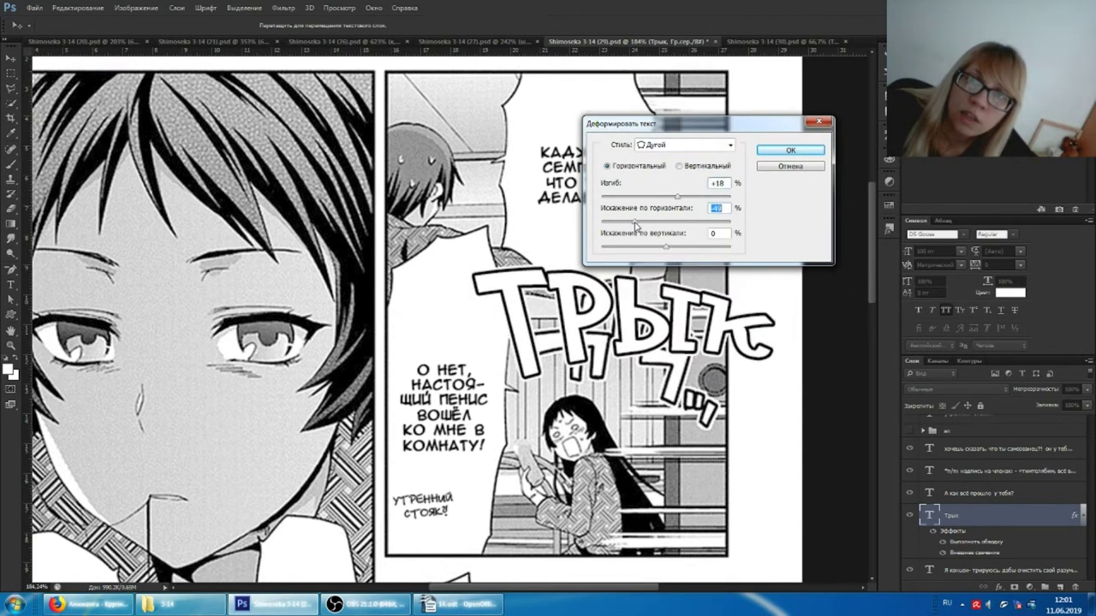
pyautogui.click(789, 153)
# - Slant Трык to the right, shrink it to about 80 pt, and shift it right
pyautogui.hotkey('ctrl', 't')
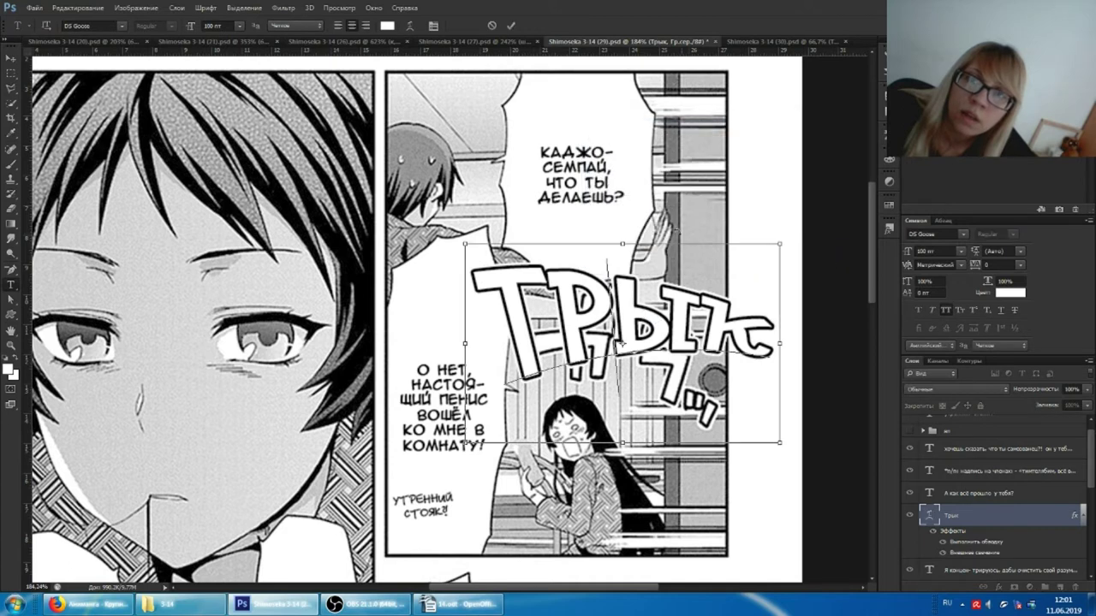
pyautogui.moveTo(623, 270); pyautogui.dragTo(715, 270)
pyautogui.press('Return')
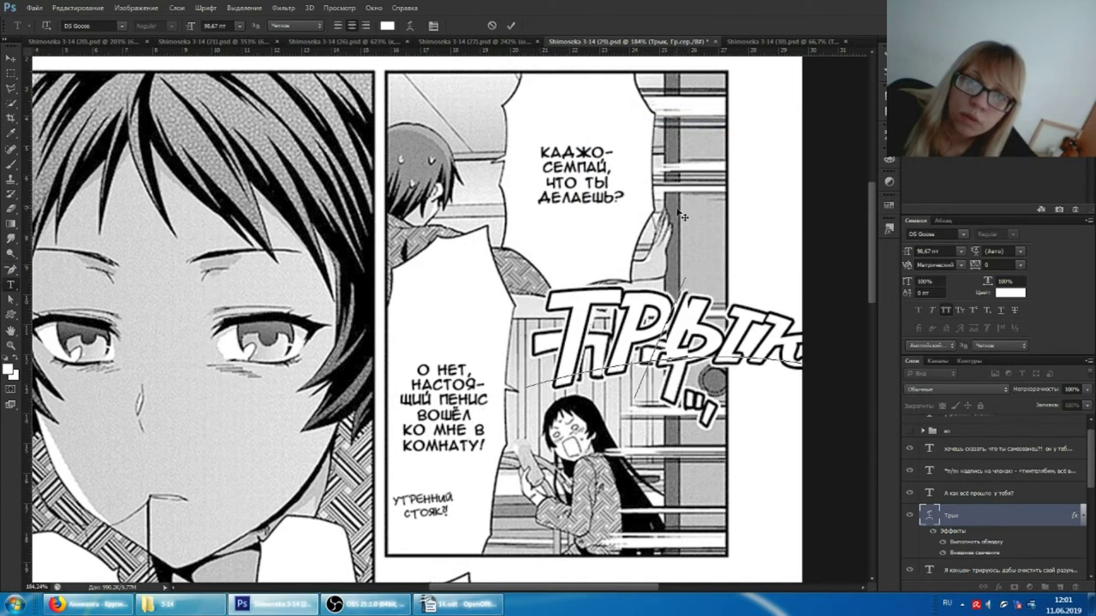
pyautogui.hotkey('ctrl', 't')
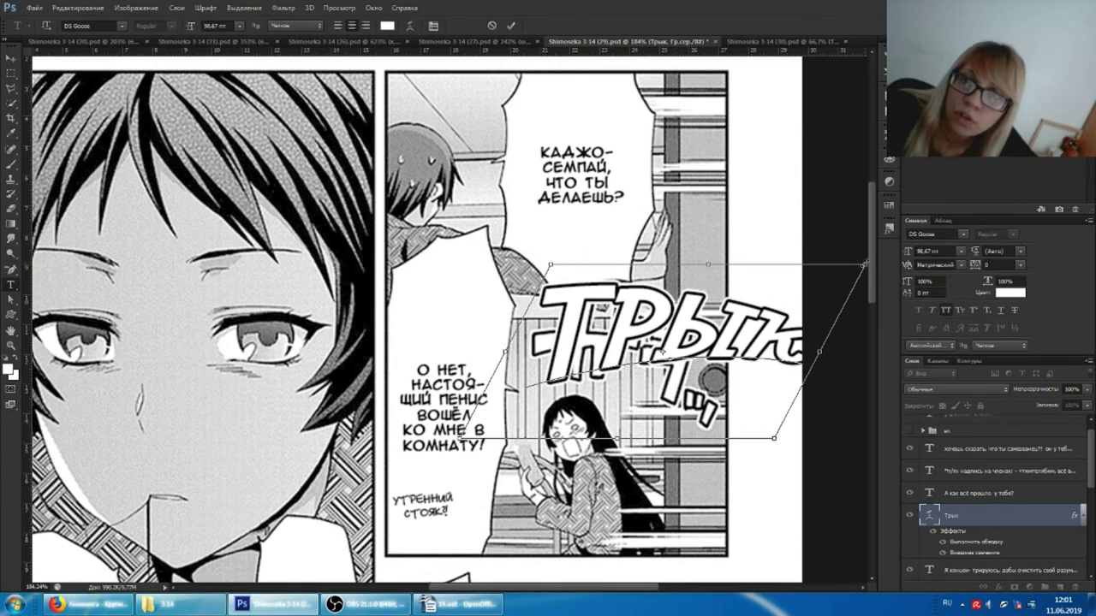
pyautogui.moveTo(865, 263); pyautogui.dragTo(789, 297)
pyautogui.press('Return')
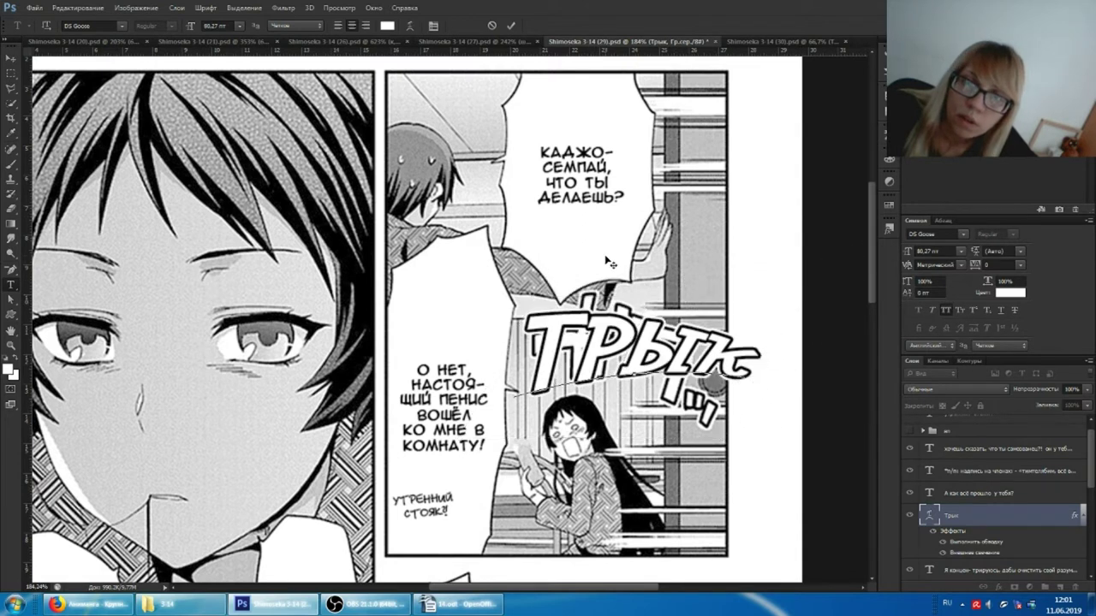
pyautogui.moveTo(606, 259); pyautogui.dragTo(621, 251)
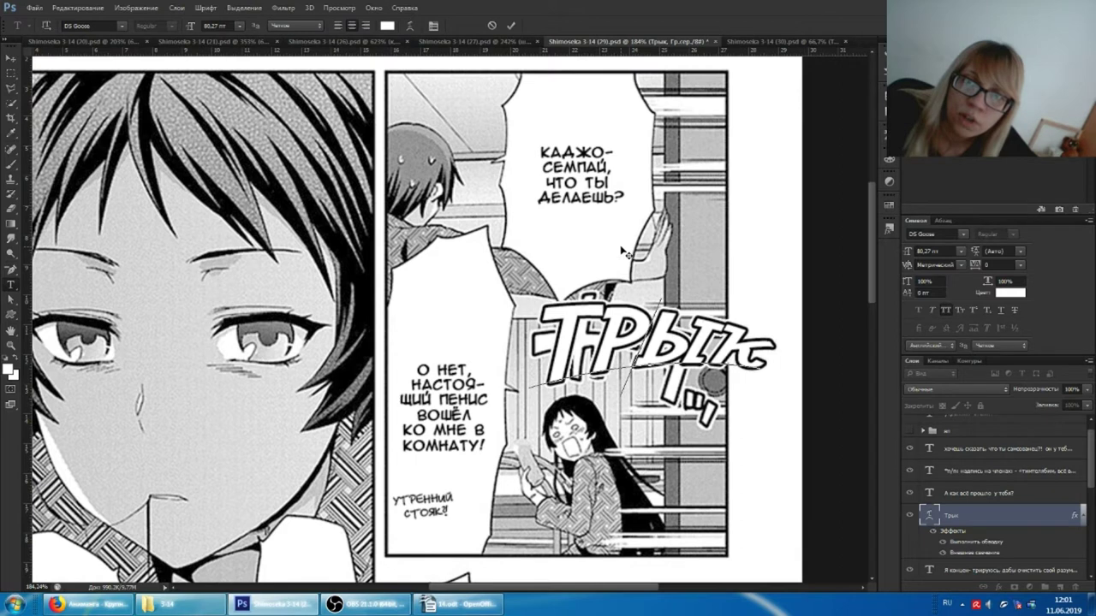
pyautogui.moveTo(625, 251); pyautogui.dragTo(653, 257)
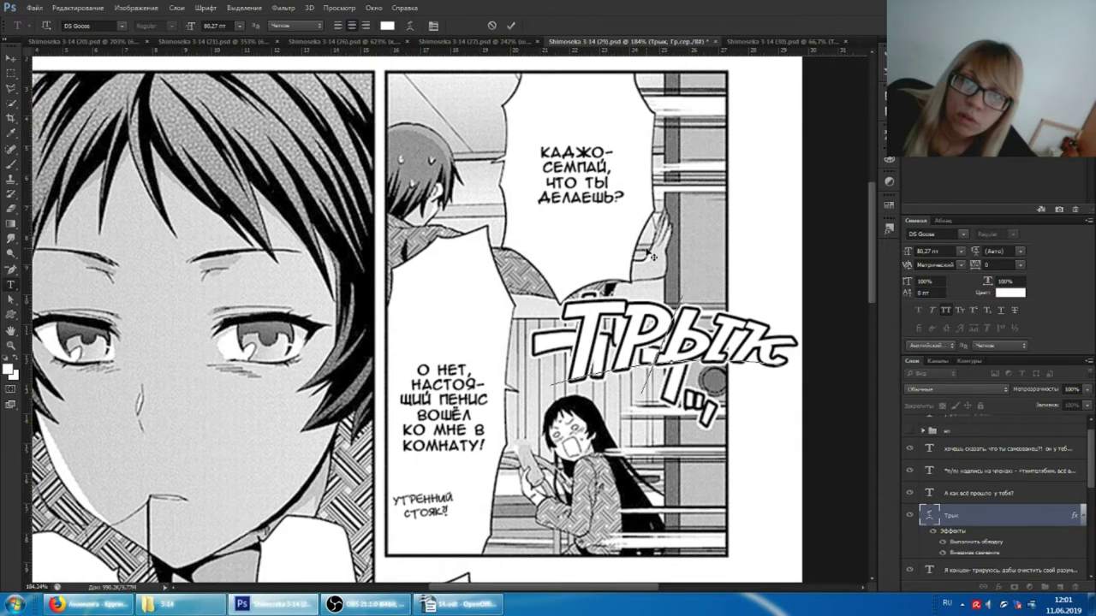
# - Raise the Arc bend to +30 and rotate Трык to about -12°
pyautogui.hotkey('ctrl', 't')
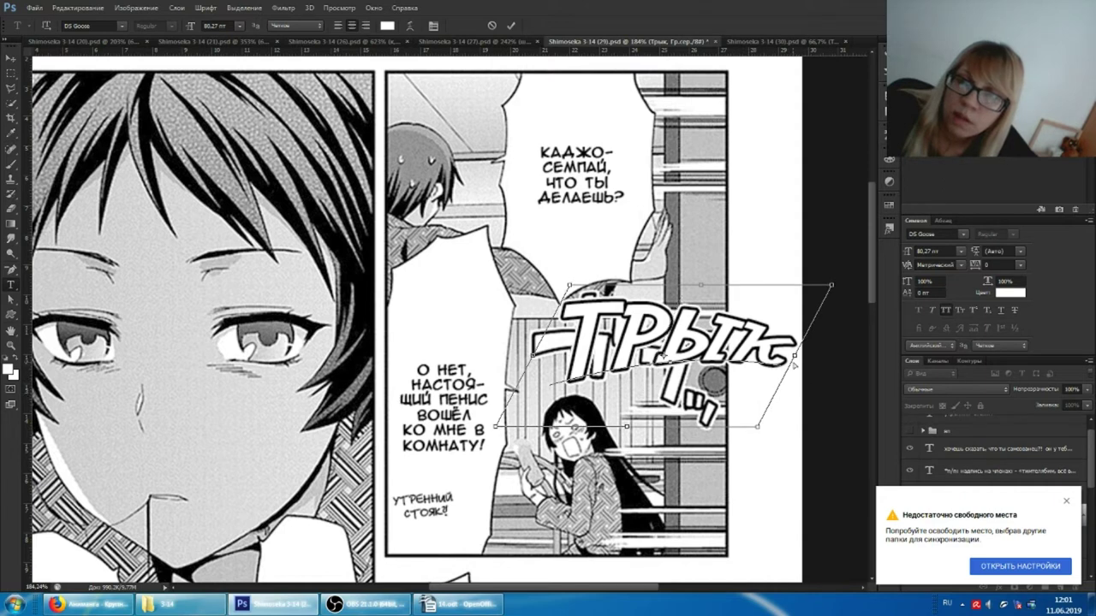
pyautogui.moveTo(796, 356); pyautogui.dragTo(732, 403)
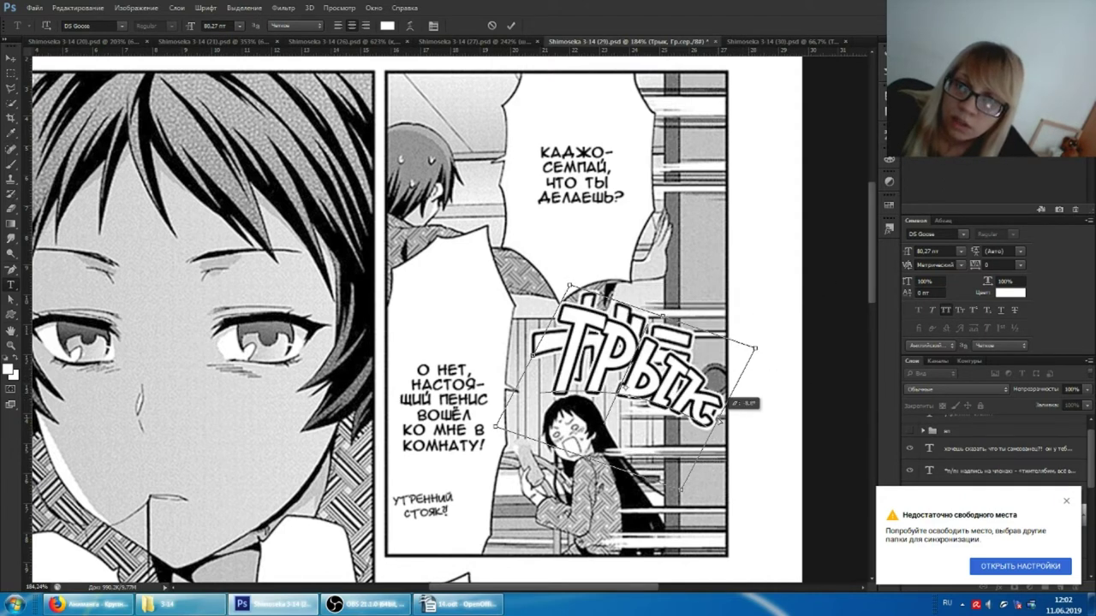
pyautogui.moveTo(732, 403); pyautogui.dragTo(730, 390)
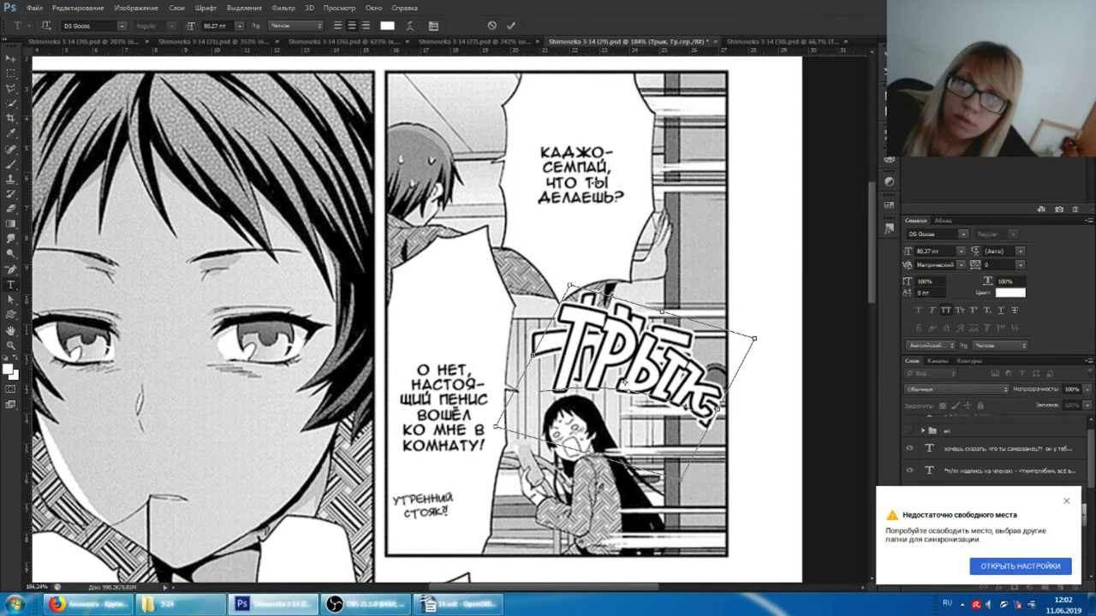
pyautogui.click(434, 26)
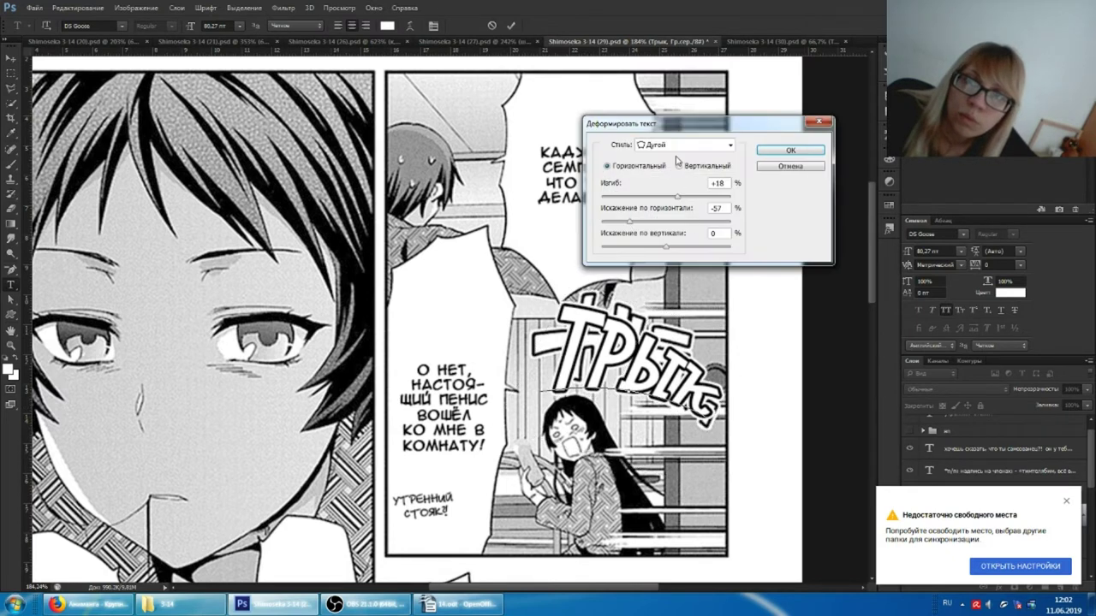
pyautogui.moveTo(697, 198); pyautogui.dragTo(684, 200)
pyautogui.moveTo(685, 199); pyautogui.dragTo(687, 200)
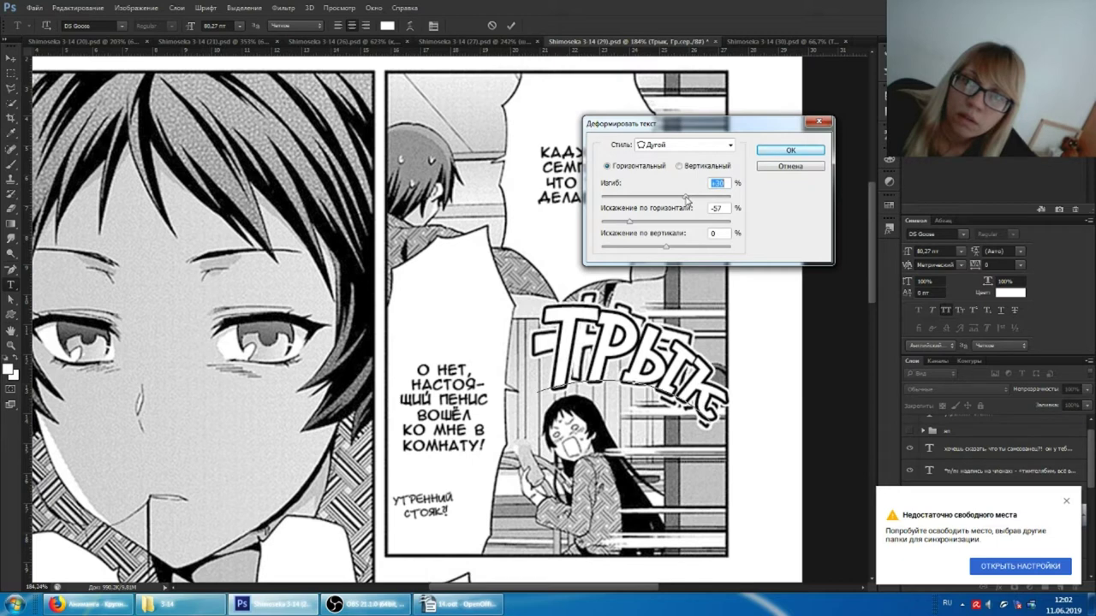
pyautogui.click(787, 170)
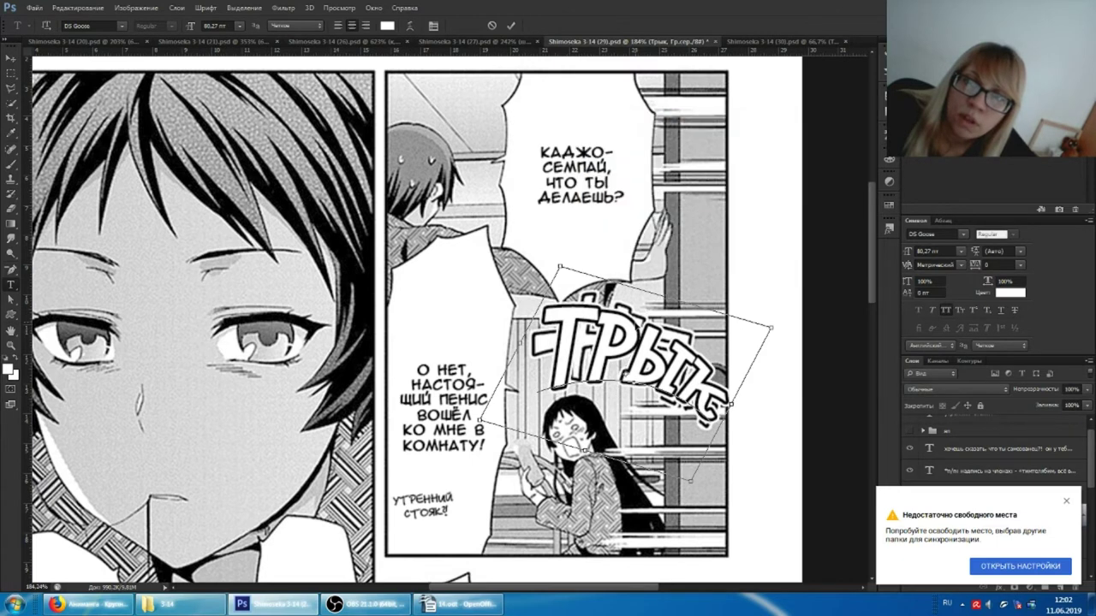
pyautogui.moveTo(738, 401); pyautogui.dragTo(734, 412)
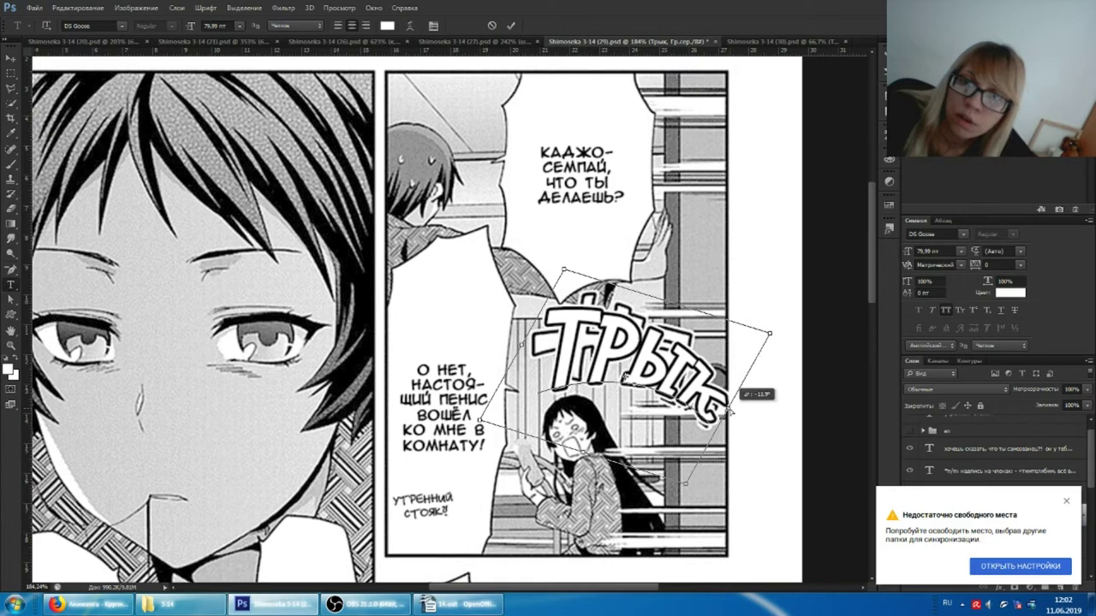
pyautogui.moveTo(734, 411); pyautogui.dragTo(730, 409)
pyautogui.press('Return')
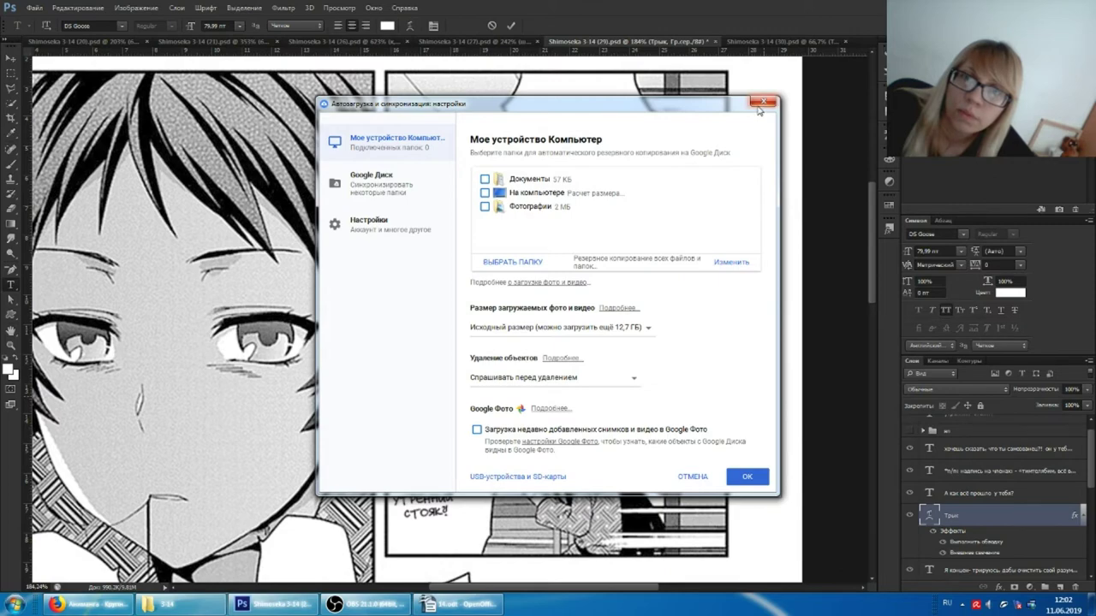
# - Dismiss the backup window, commit Трык, scroll to the vertical ゲッソリ, and bring up the Animanga dictionary
pyautogui.click(765, 103)
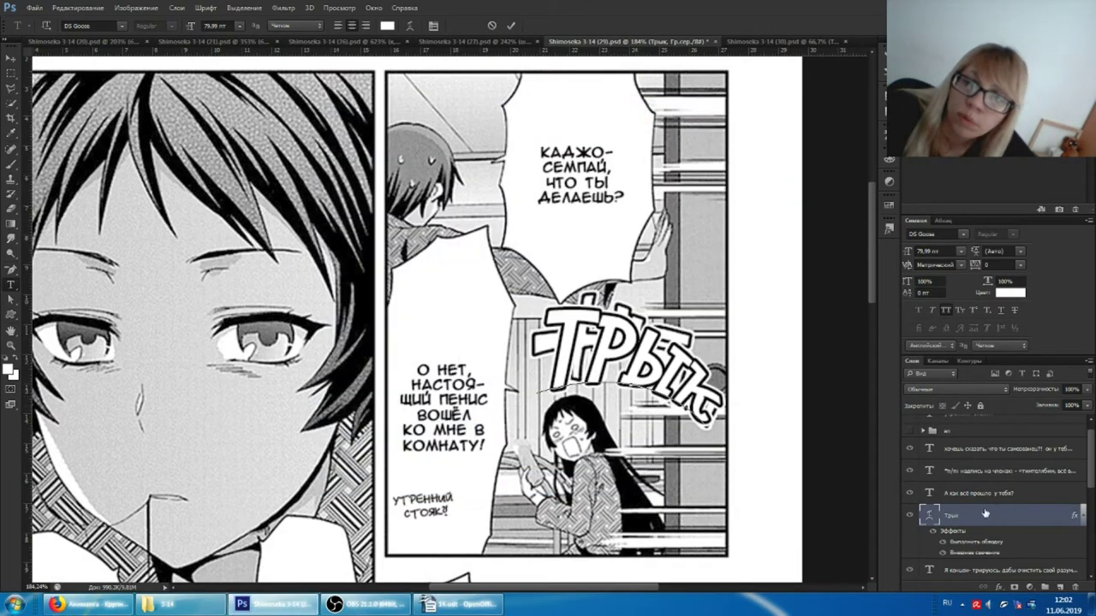
pyautogui.hotkey('ctrl', 'Return')
pyautogui.scroll(-1, 644, 364)
pyautogui.scroll(2, 633, 362)
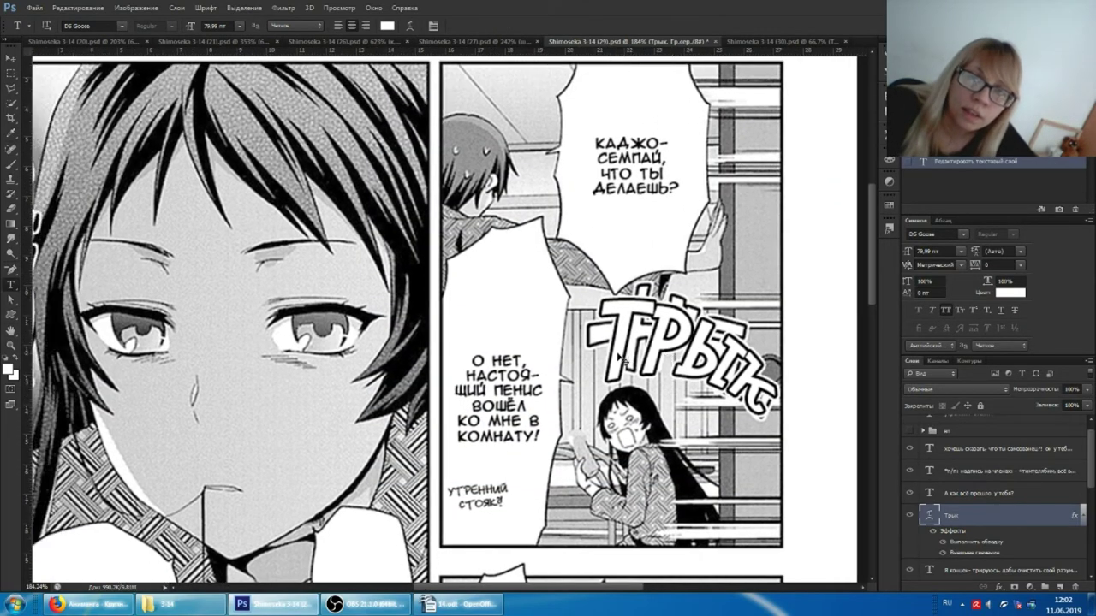
pyautogui.scroll(2, 629, 360)
pyautogui.scroll(2, 624, 360)
pyautogui.scroll(2, 624, 359)
pyautogui.scroll(2, 480, 309)
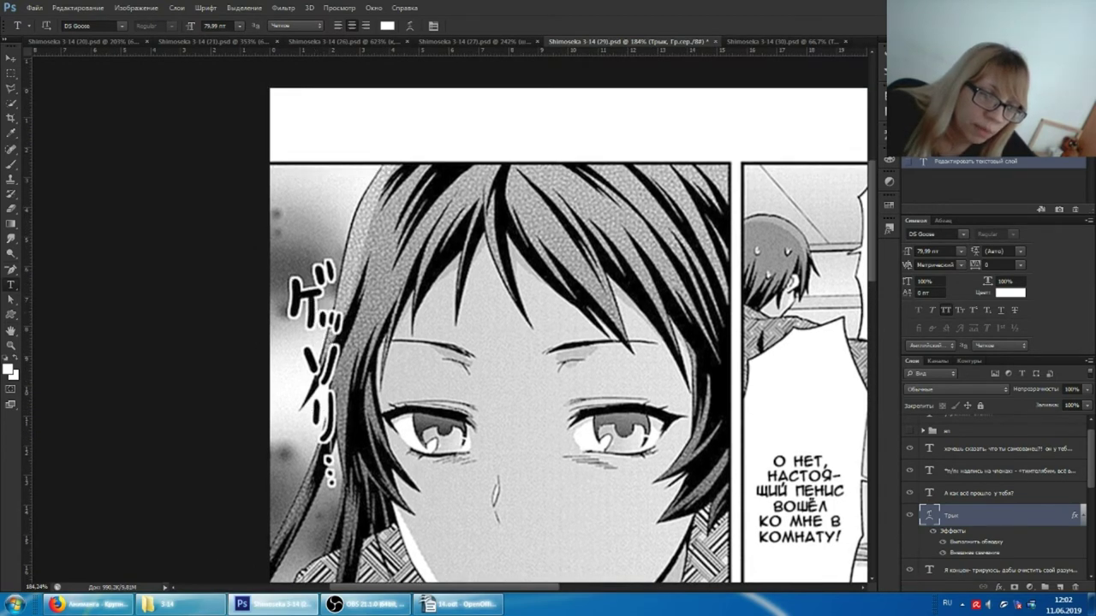
pyautogui.click(89, 604)
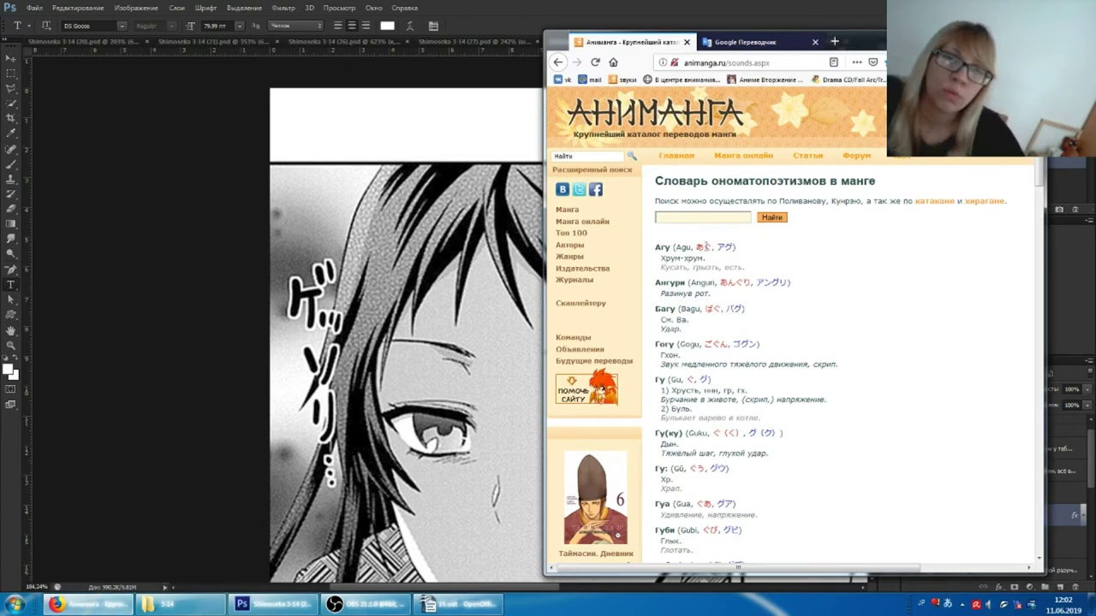
# - Search the Animanga dictionary for the katakana ソリ via the katakana picker
pyautogui.click(940, 202)
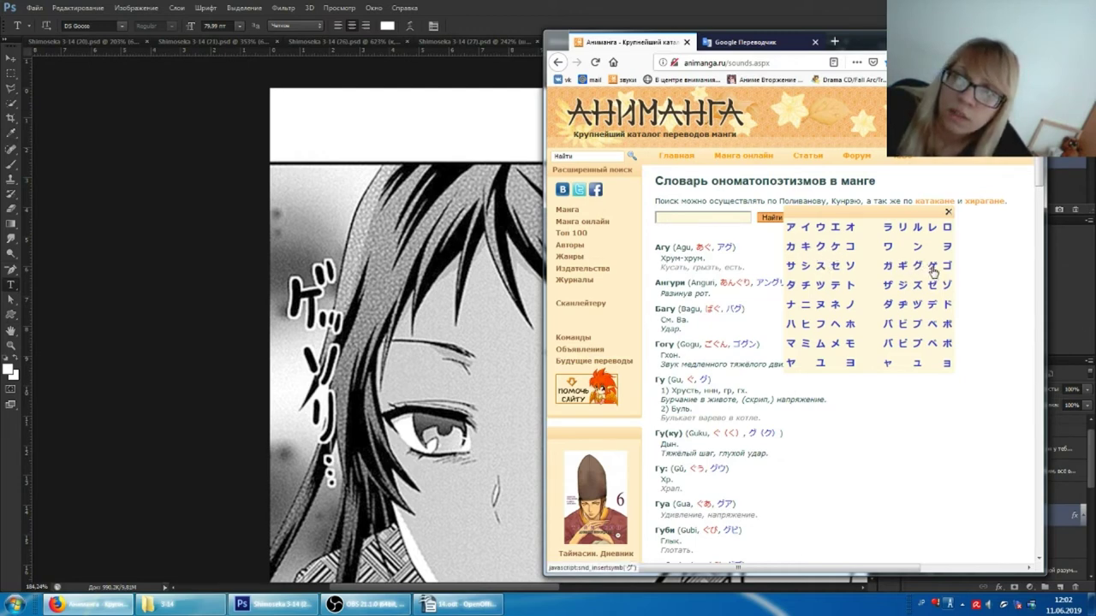
pyautogui.click(933, 266)
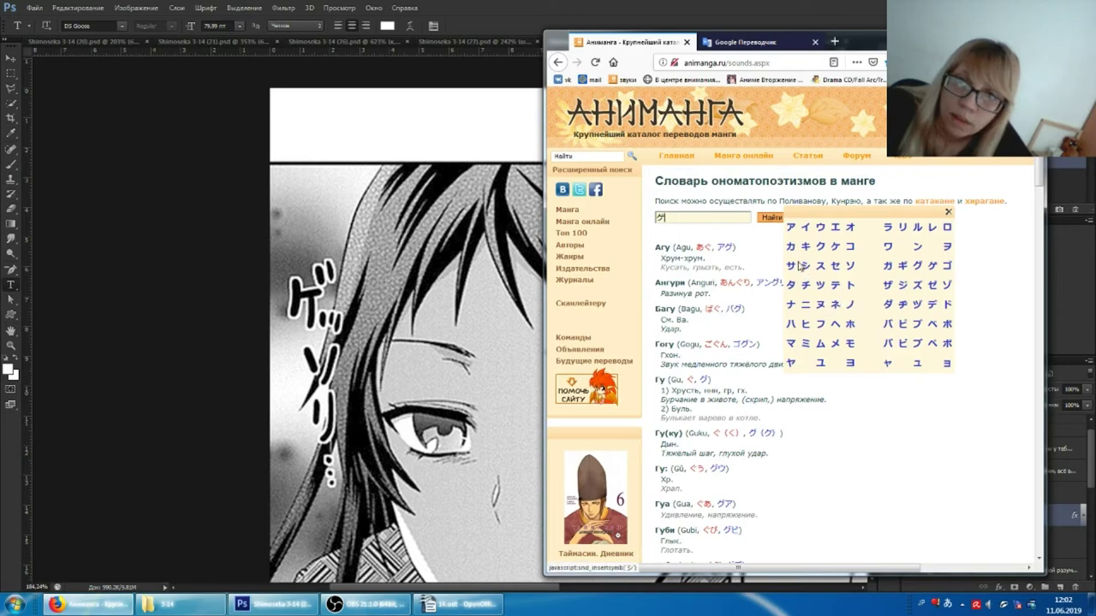
pyautogui.click(667, 217)
pyautogui.press('BackSpace')
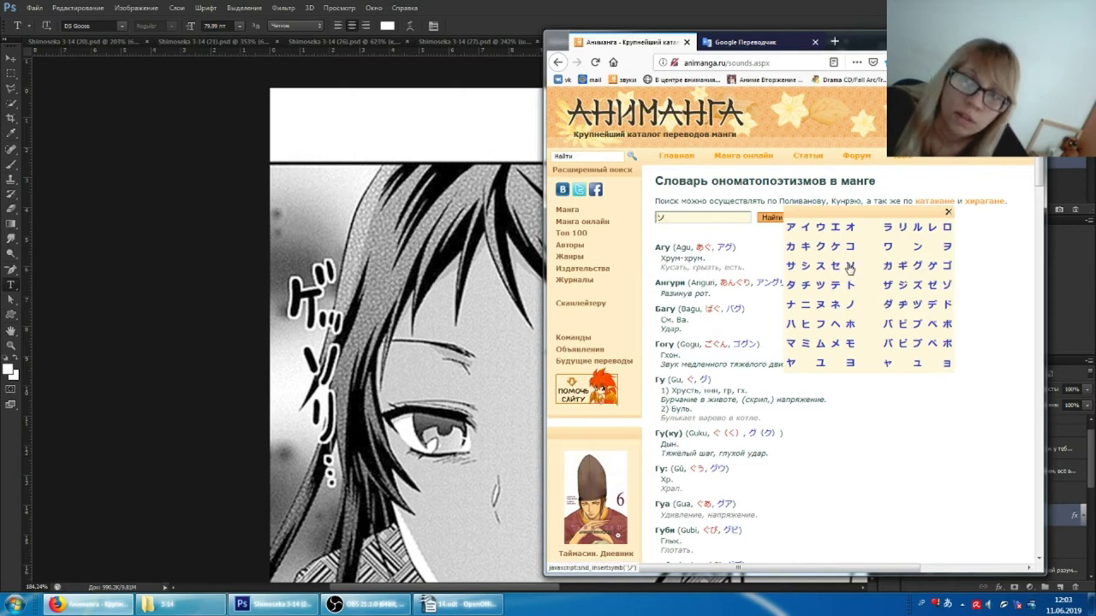
pyautogui.click(905, 228)
pyautogui.click(772, 219)
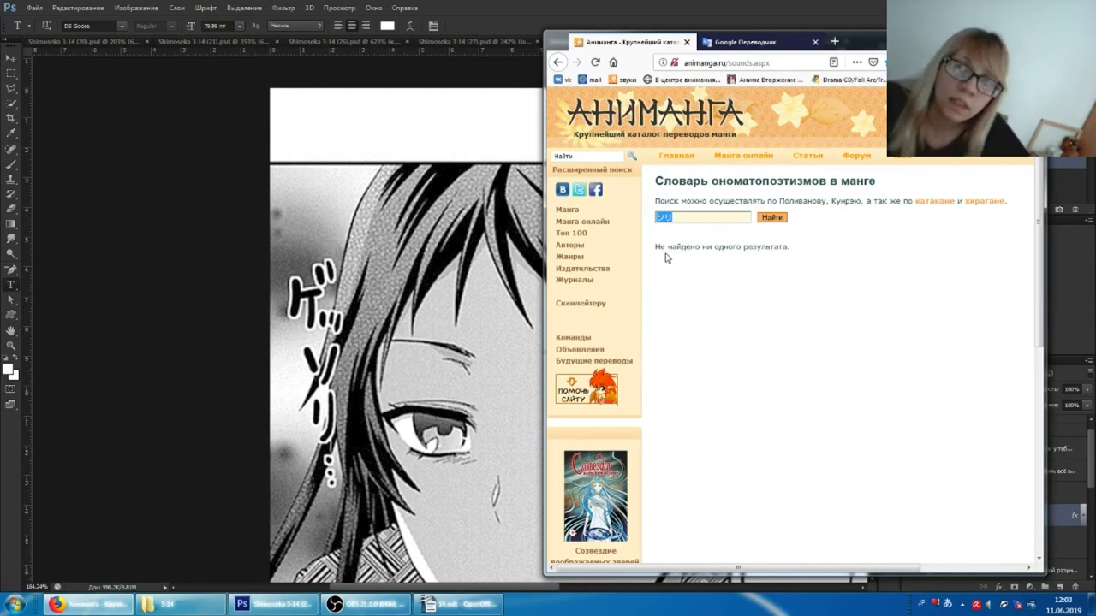
pyautogui.click(745, 41)
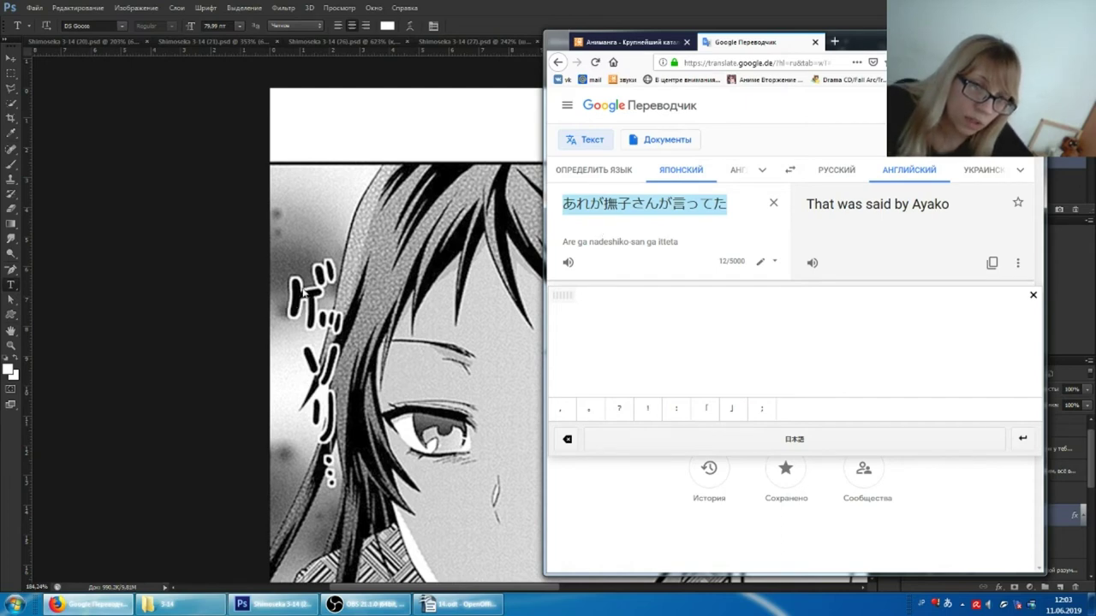
# - Enter ゲッソリ in Google Translate's Japanese source box using the IME
pyautogui.write('f')
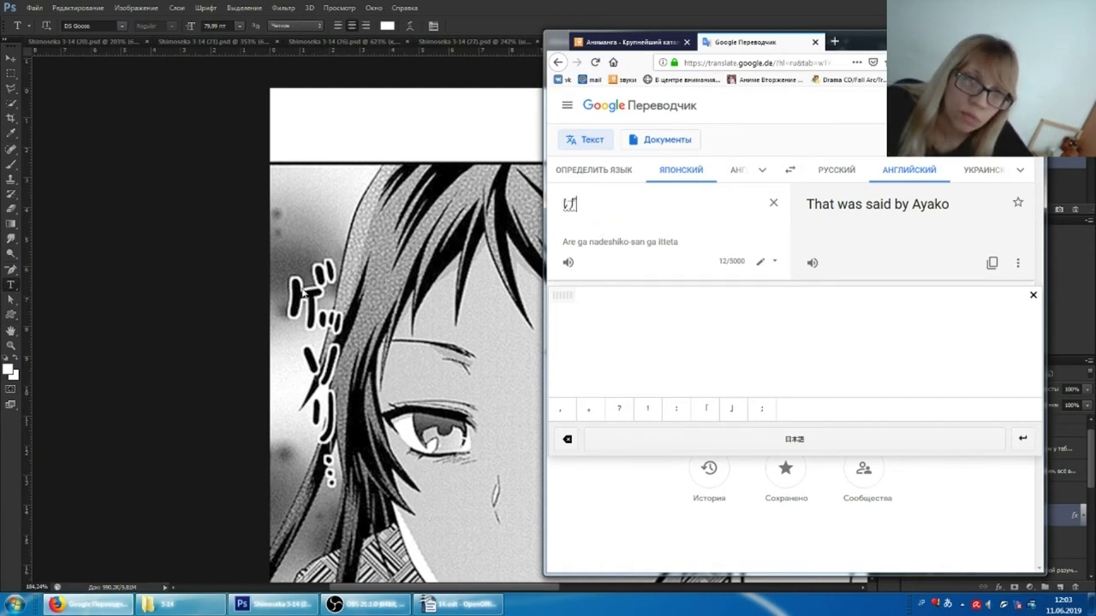
pyautogui.press('space')
pyautogui.press('space')
pyautogui.press('space')
pyautogui.press('space')
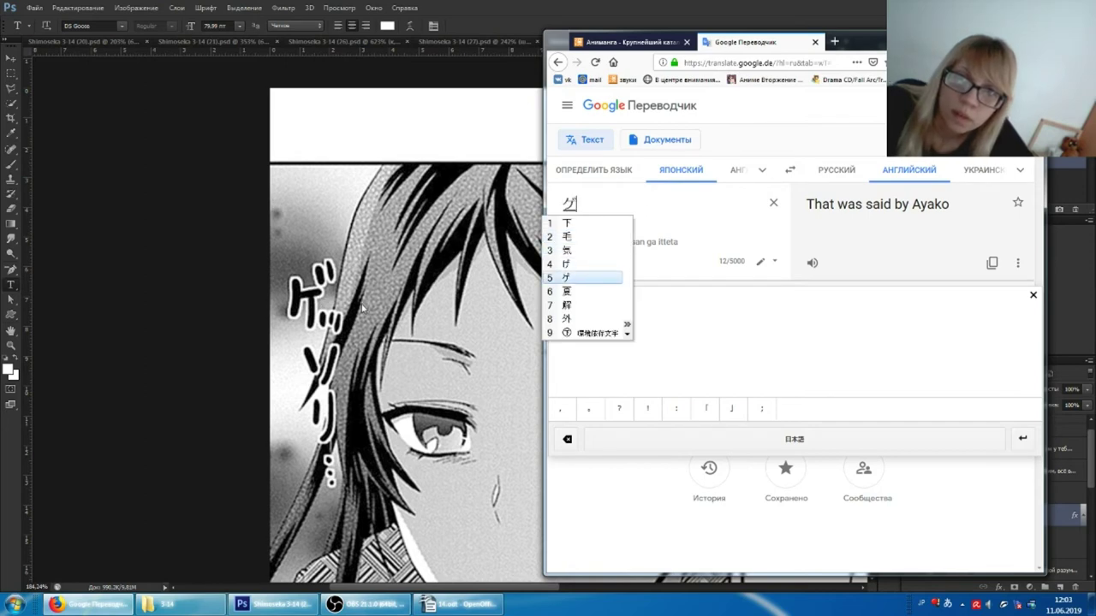
pyautogui.press('Return')
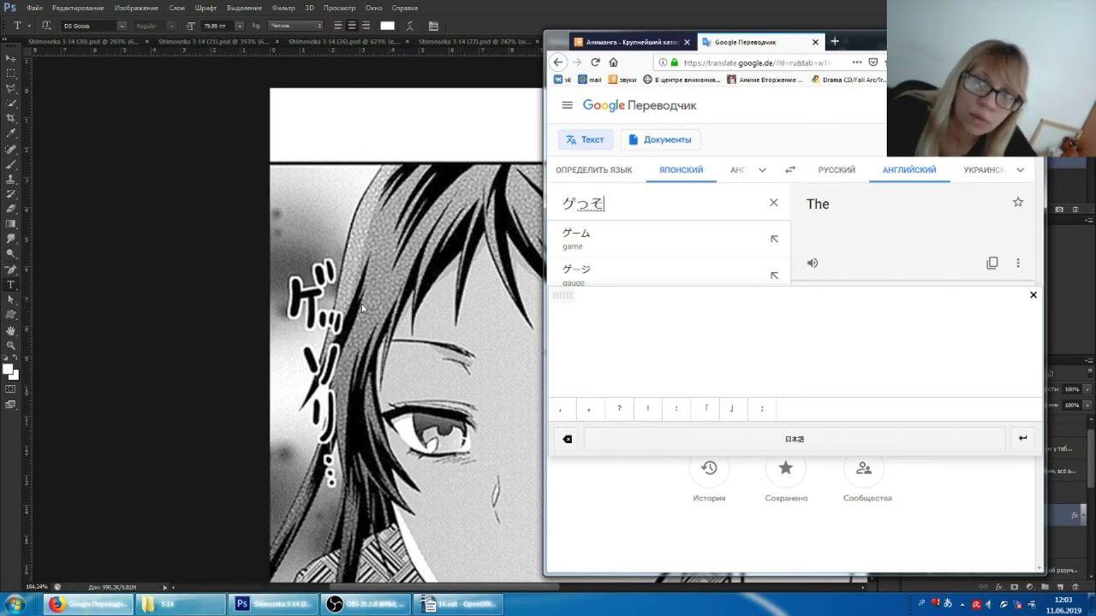
pyautogui.press('space')
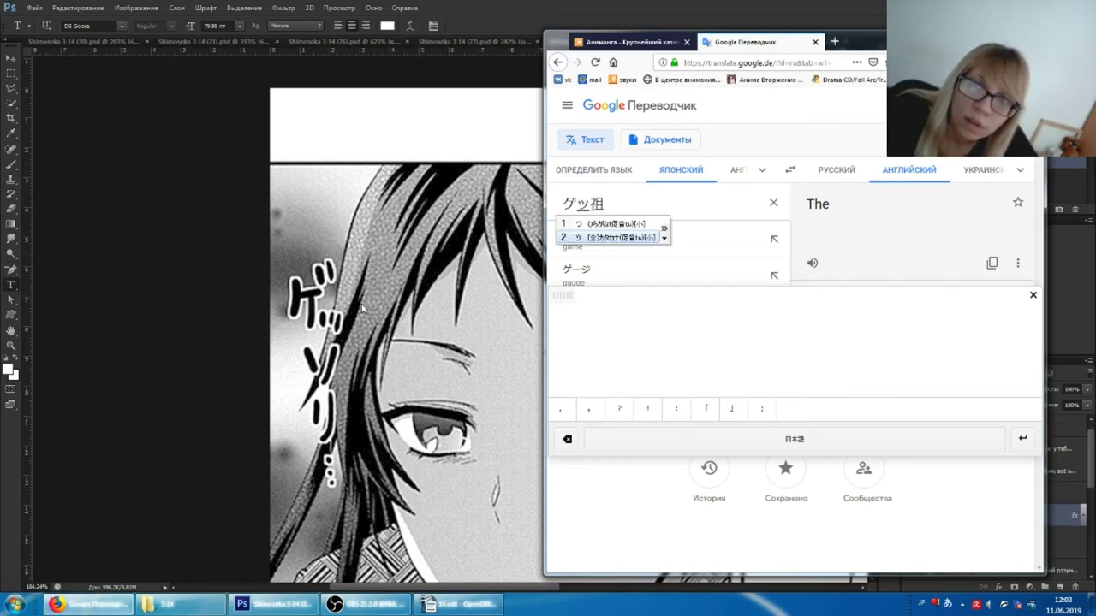
pyautogui.press('Return')
pyautogui.press('BackSpace')
pyautogui.write('s')
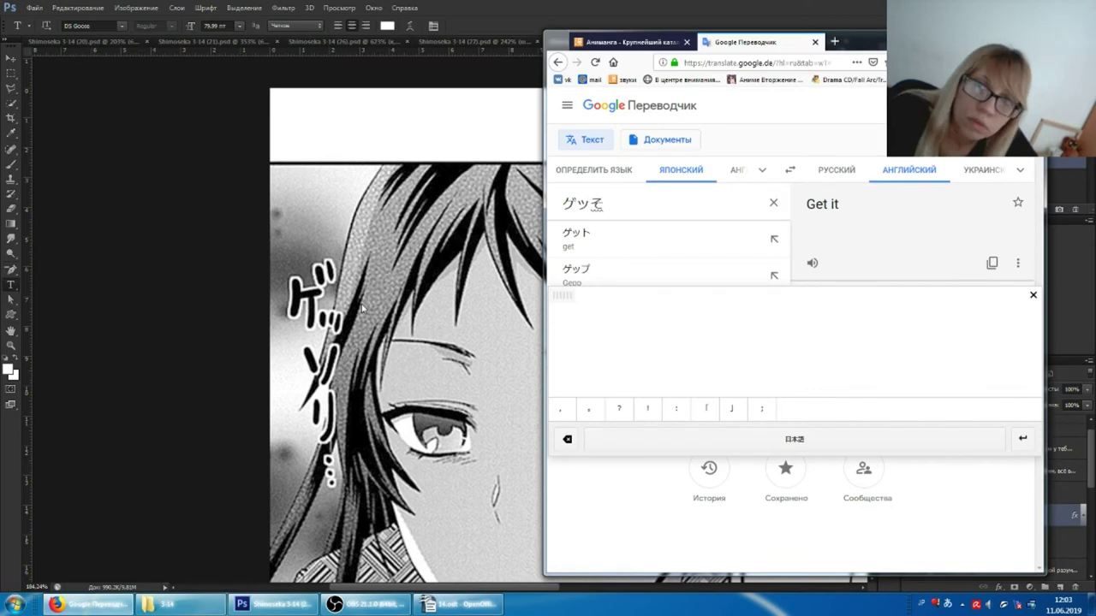
pyautogui.press('space')
pyautogui.press('space')
pyautogui.press('space')
pyautogui.press('space')
pyautogui.press('space')
pyautogui.press('space')
pyautogui.press('space')
pyautogui.press('space')
pyautogui.press('space')
pyautogui.press('space')
pyautogui.press('space')
pyautogui.press('space')
pyautogui.press('space')
pyautogui.press('space')
pyautogui.press('space')
pyautogui.press('space')
pyautogui.press('space')
pyautogui.press('space')
pyautogui.press('space')
pyautogui.press('space')
pyautogui.press('space')
pyautogui.press('Return')
pyautogui.write('ri')
pyautogui.press('space')
pyautogui.press('space')
pyautogui.press('space')
pyautogui.press('space')
pyautogui.press('space')
pyautogui.press('space')
pyautogui.press('space')
pyautogui.press('space')
pyautogui.press('space')
pyautogui.press('space')
pyautogui.press('space')
pyautogui.press('space')
pyautogui.press('space')
pyautogui.press('space')
pyautogui.press('space')
pyautogui.press('space')
pyautogui.press('Return')
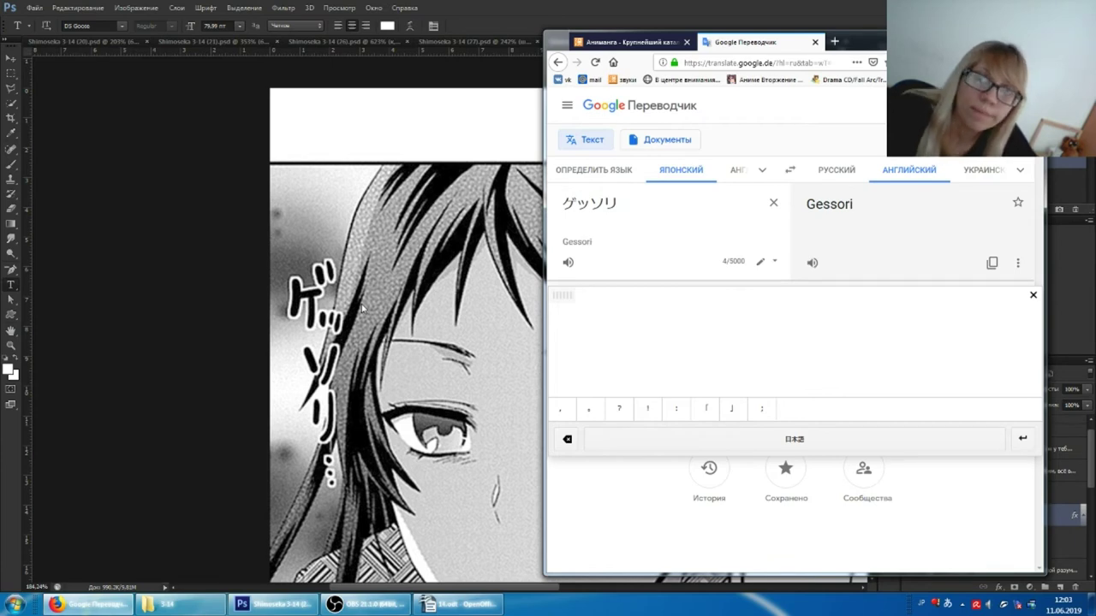
# - Translate ゲッソリ into Russian (унывайте), after comparing English and German results
pyautogui.click(843, 170)
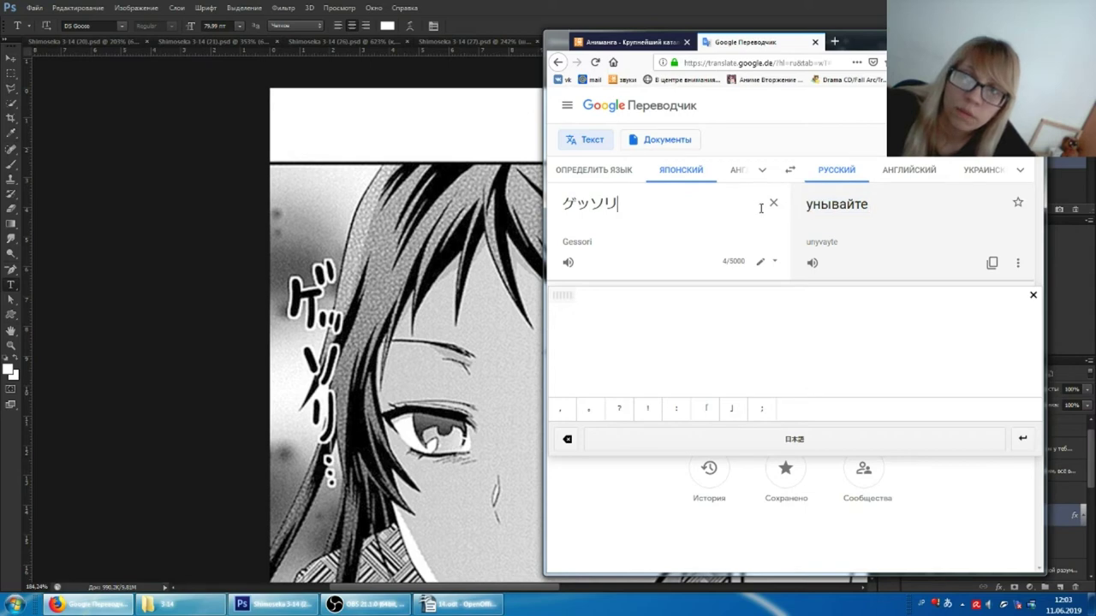
pyautogui.click(921, 170)
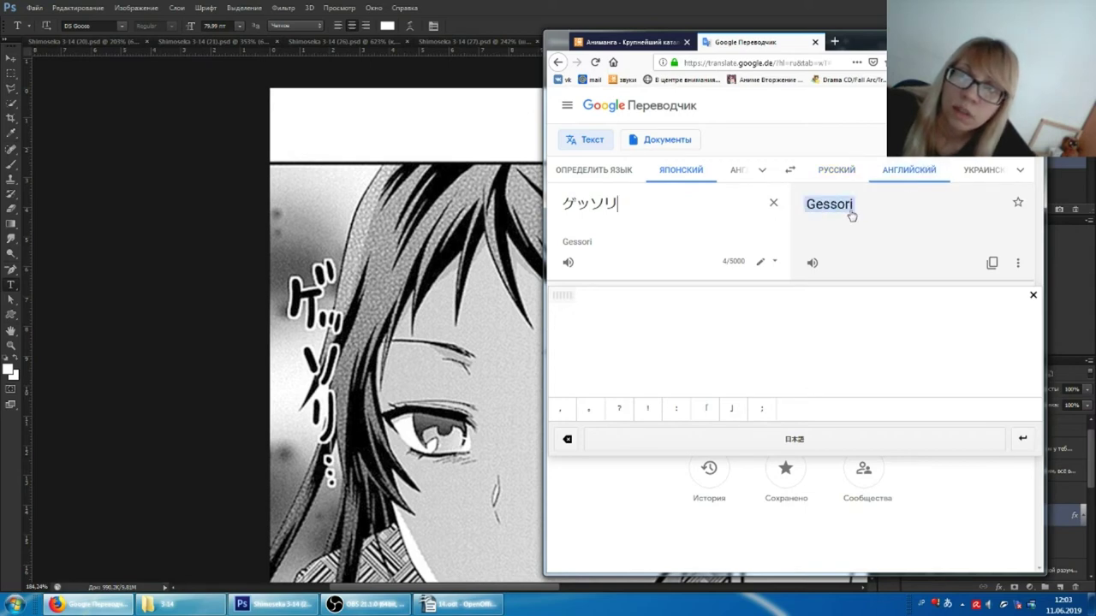
pyautogui.click(836, 171)
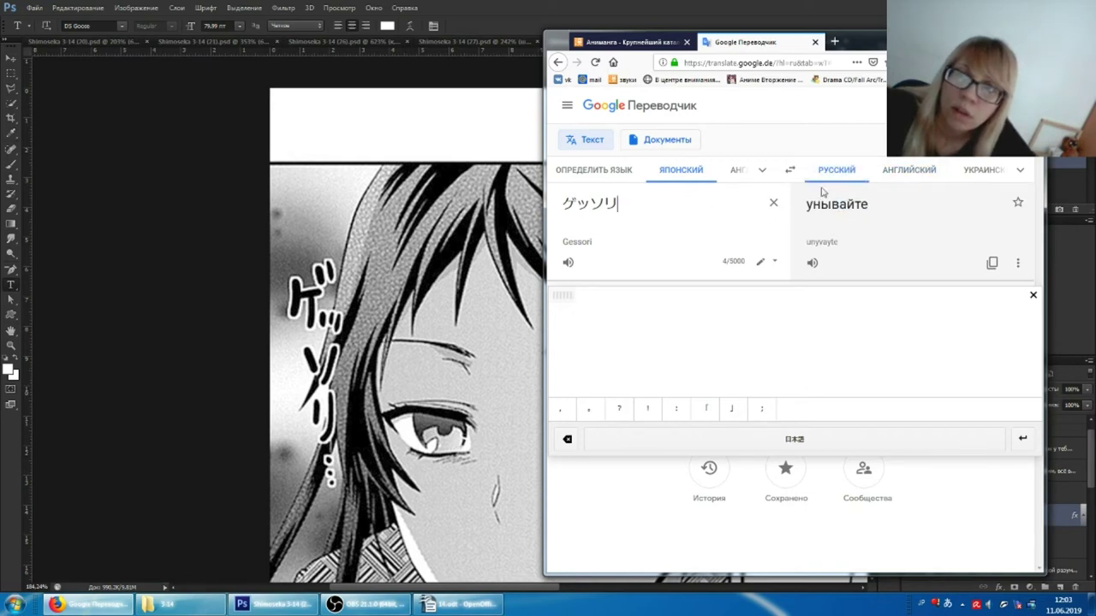
pyautogui.click(1021, 174)
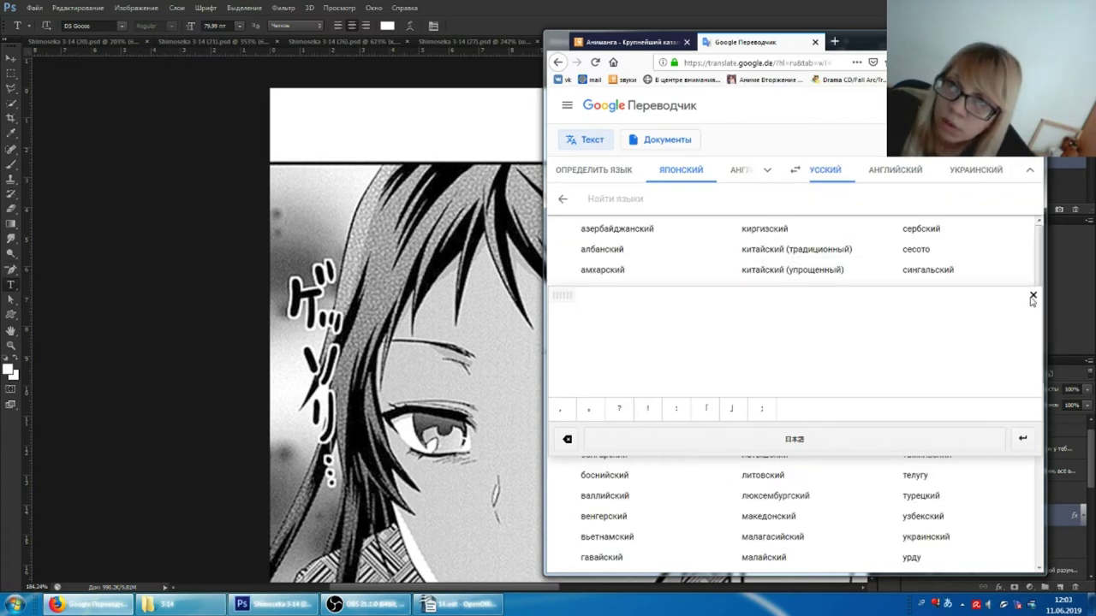
pyautogui.click(1033, 296)
pyautogui.click(1015, 174)
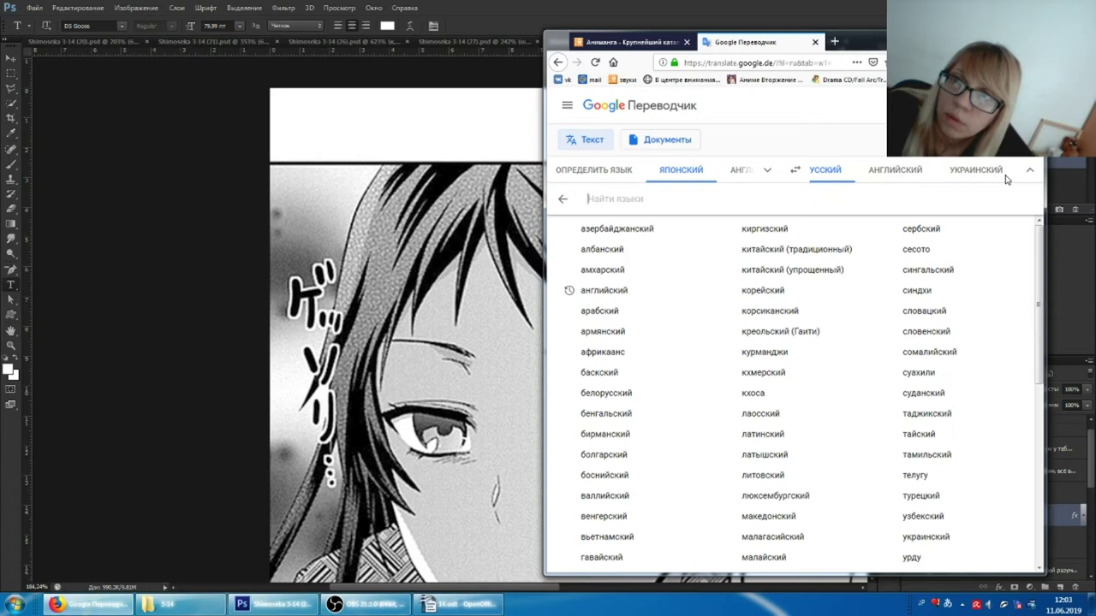
pyautogui.scroll(-1, 751, 413)
pyautogui.scroll(-2, 758, 423)
pyautogui.scroll(-1, 760, 428)
pyautogui.click(765, 419)
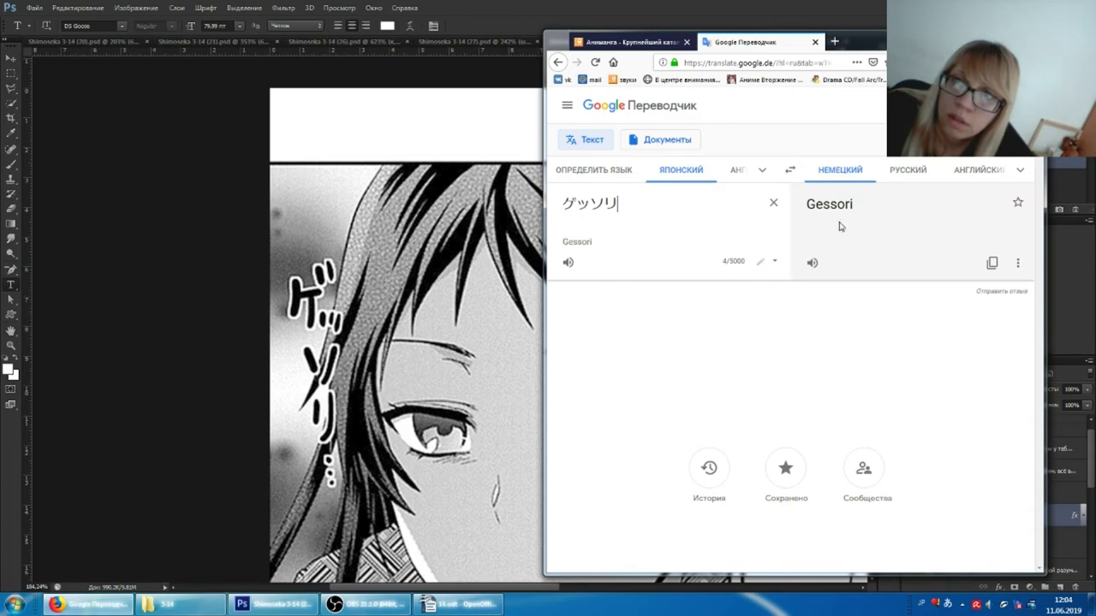
pyautogui.click(907, 172)
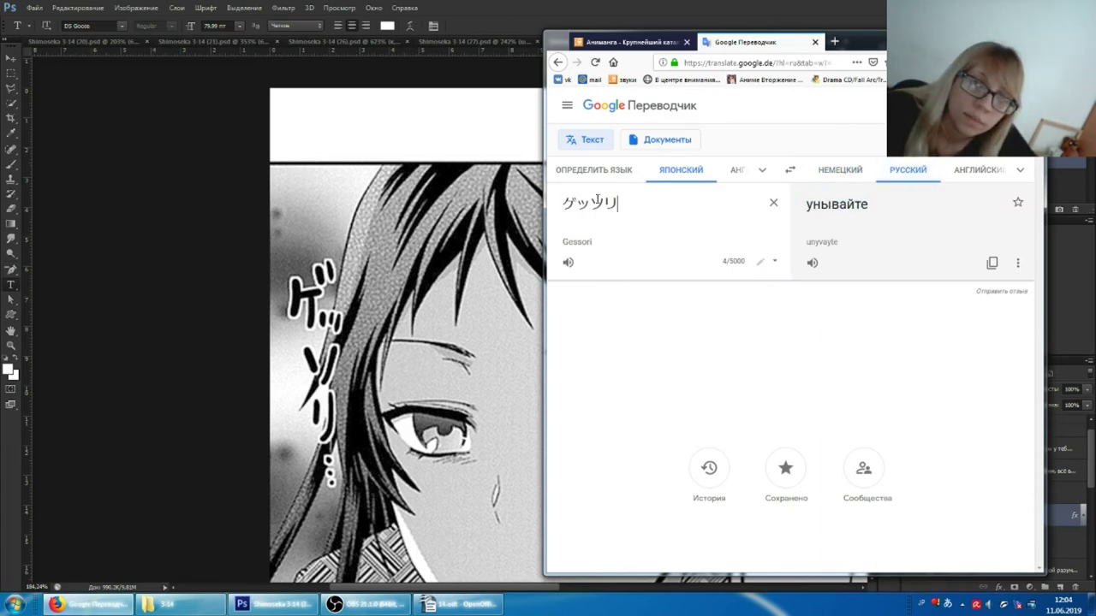
# - Copy the Japanese ゲッソリ and paste it as a new text layer in Photoshop
pyautogui.hotkey('ctrl', 'a')
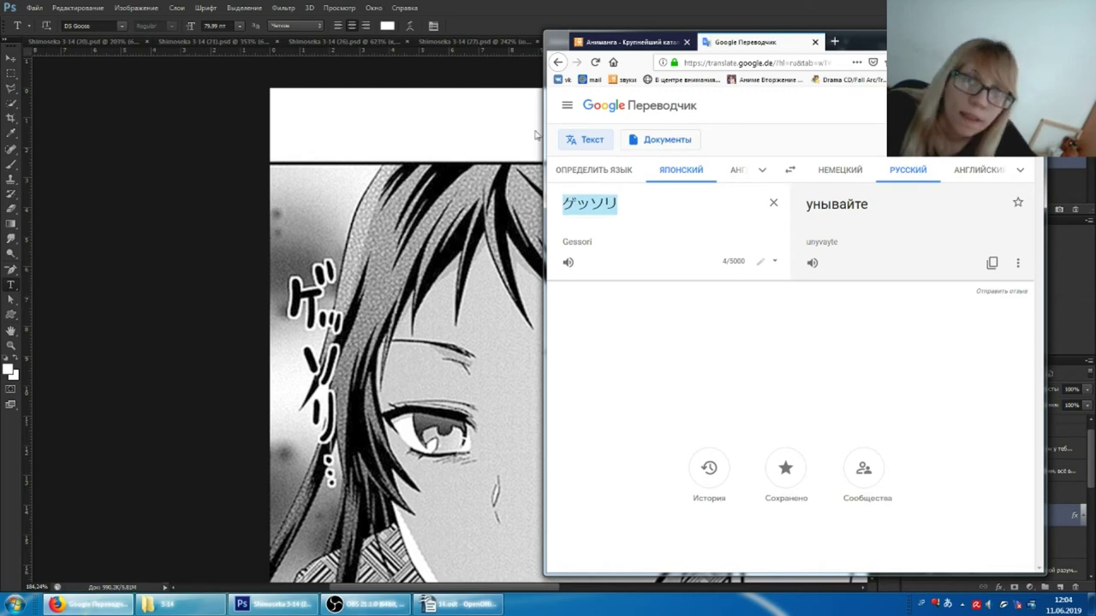
pyautogui.click(332, 250)
pyautogui.click(314, 220)
pyautogui.hotkey('ctrl', 'v')
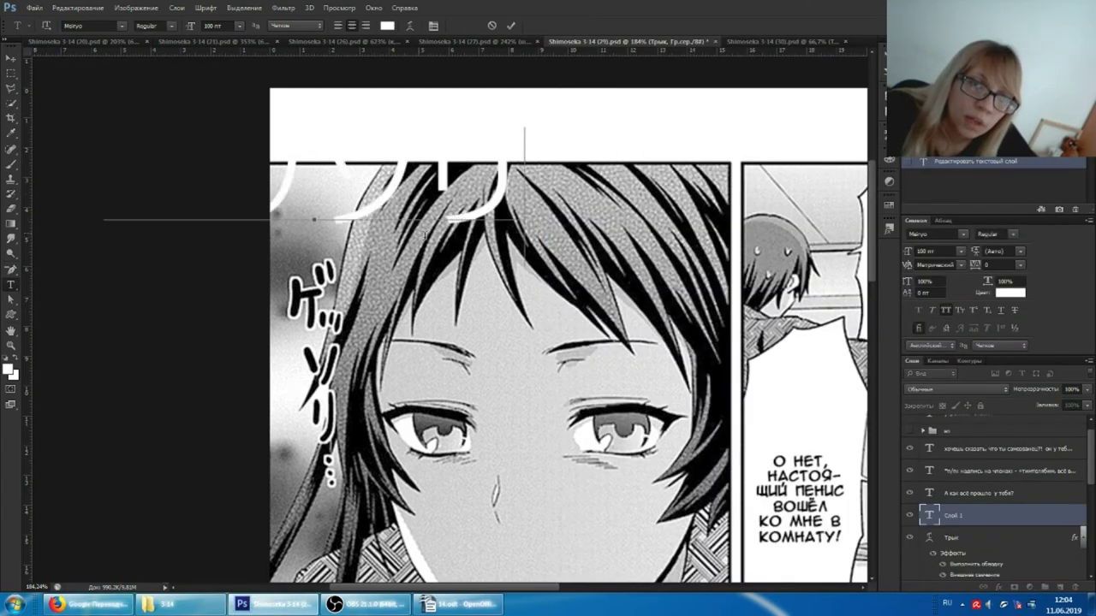
# - Commit the pasted ゲッソリ text and move its layer into the top group
pyautogui.hotkey('ctrl', 'Return')
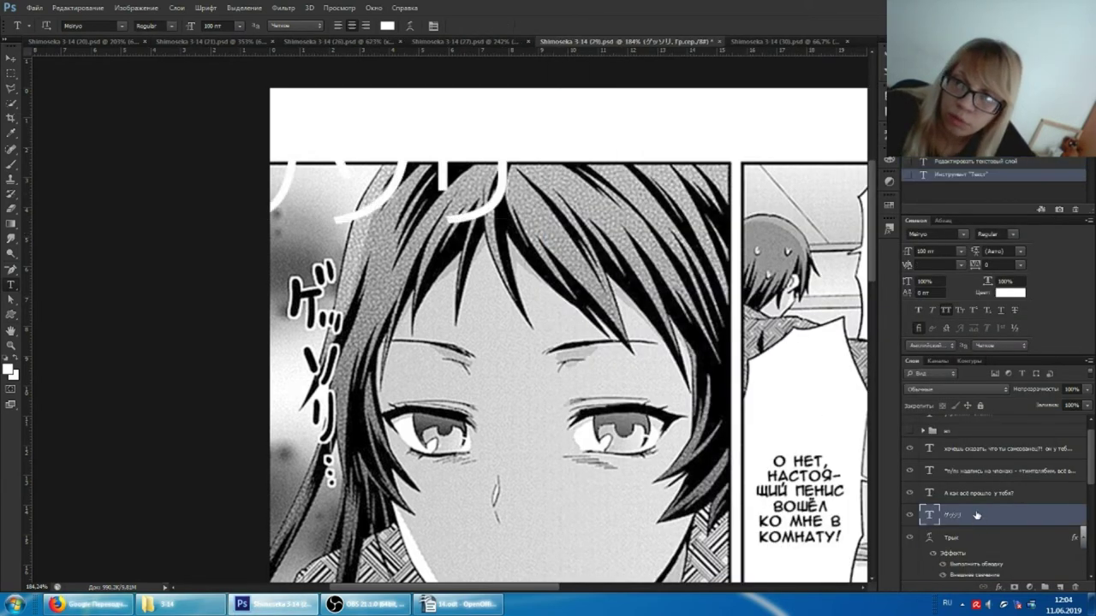
pyautogui.moveTo(955, 430); pyautogui.dragTo(923, 428)
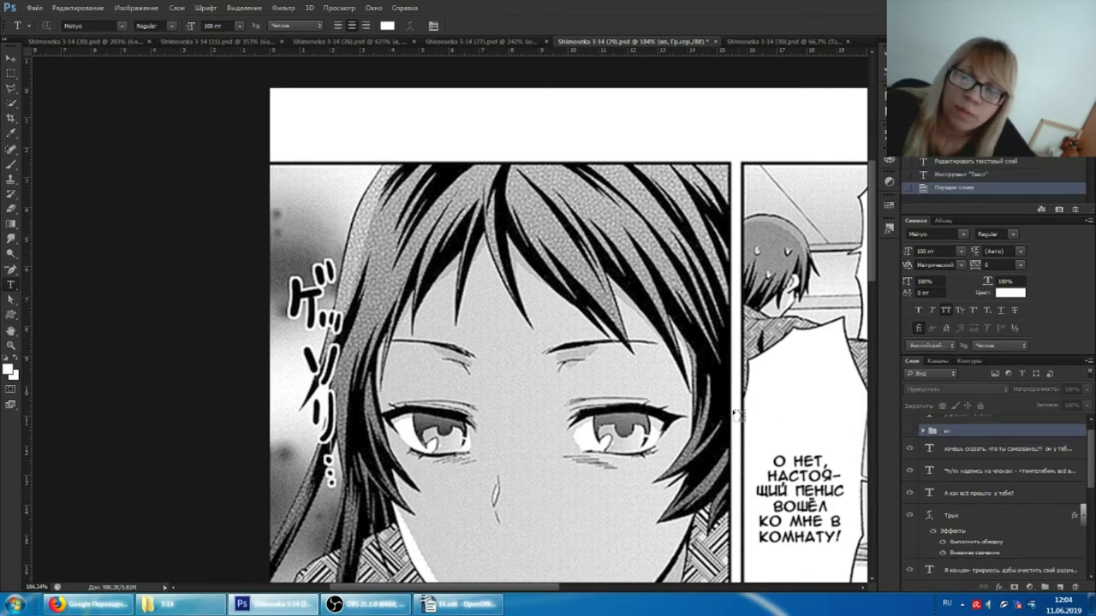
pyautogui.scroll(-2, 317, 367)
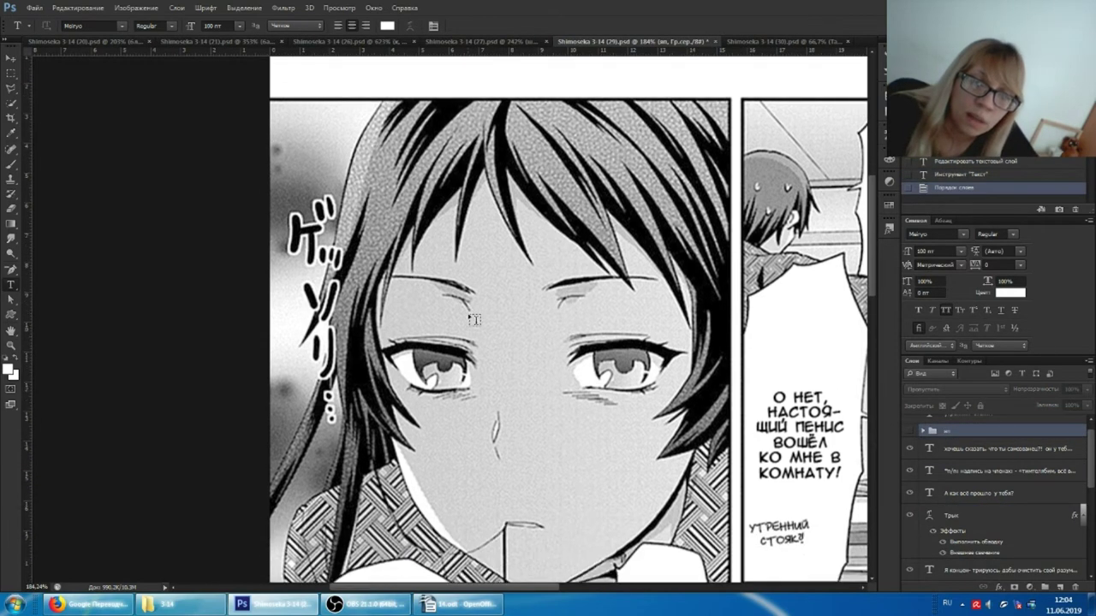
pyautogui.scroll(-2, 325, 291)
pyautogui.scroll(-1, 333, 214)
pyautogui.scroll(2, 332, 214)
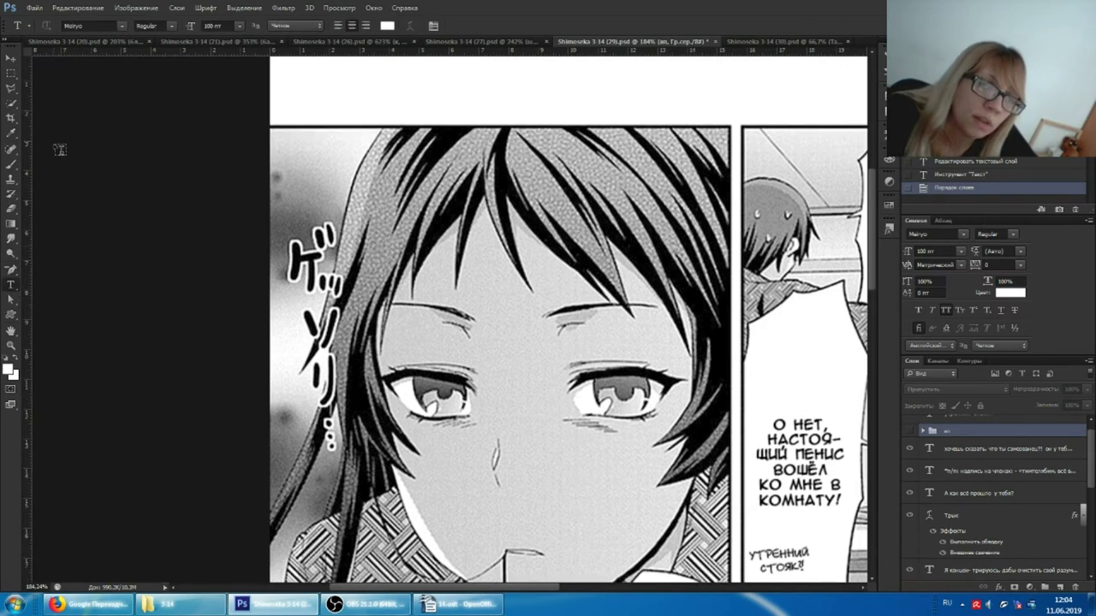
# - Select the black BetinaScript 22 pt text preset from the saved tool presets
pyautogui.click(23, 29)
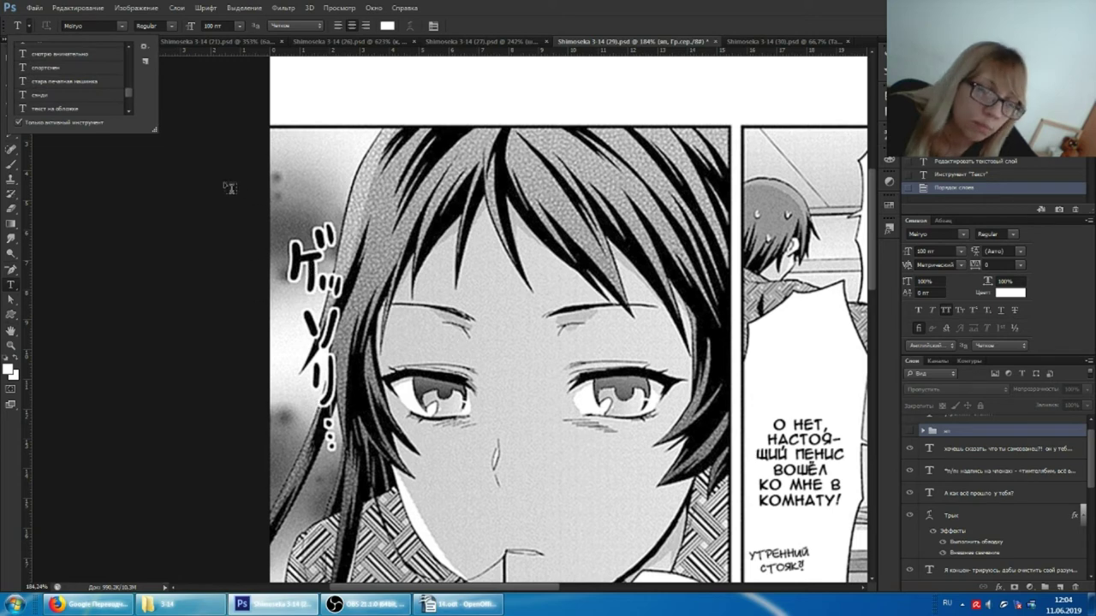
pyautogui.scroll(2, 53, 75)
pyautogui.scroll(1, 72, 77)
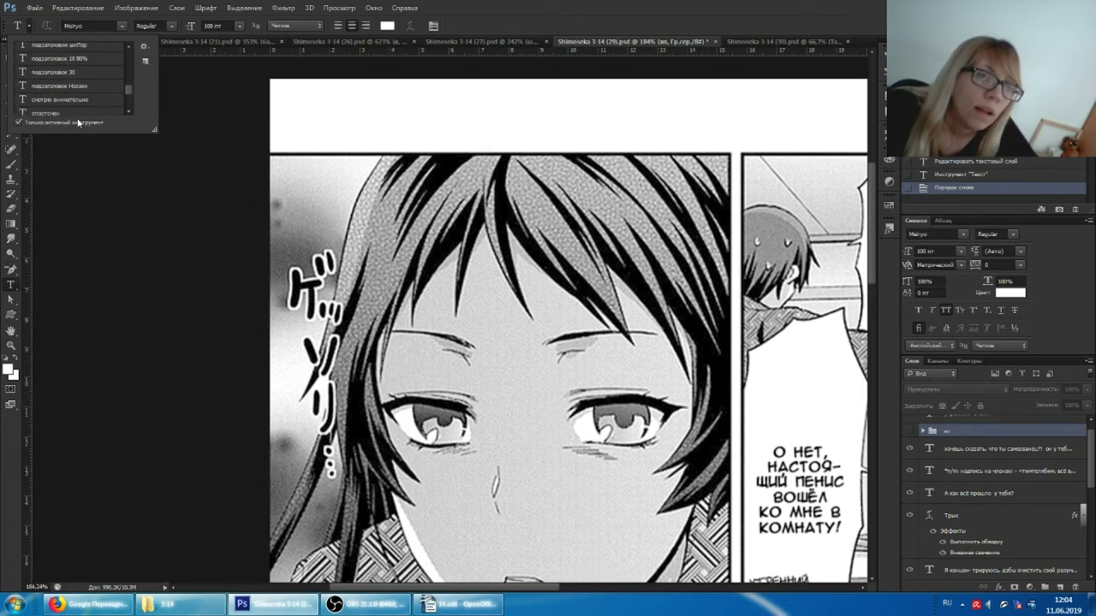
pyautogui.scroll(2, 75, 77)
pyautogui.scroll(1, 76, 89)
pyautogui.scroll(1, 77, 101)
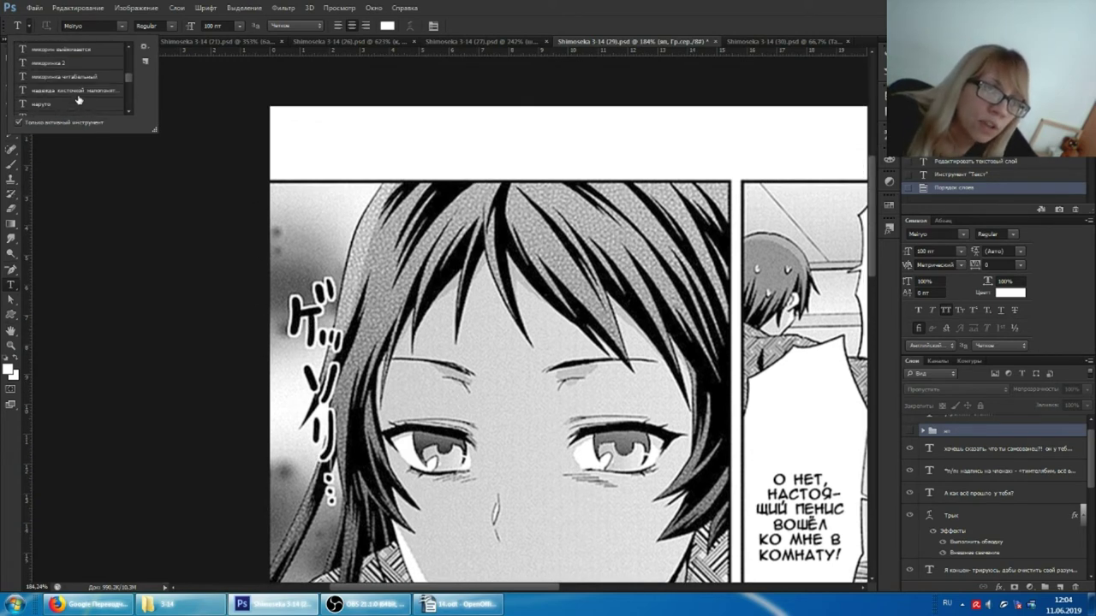
pyautogui.scroll(-2, 78, 91)
pyautogui.scroll(-1, 76, 86)
pyautogui.scroll(-1, 69, 82)
pyautogui.scroll(-2, 70, 82)
pyautogui.scroll(-1, 72, 87)
pyautogui.click(68, 86)
# - Type УНЫ in the BetinaScript 22 pt preset beside the sound effect, with Faux Bold
pyautogui.click(314, 309)
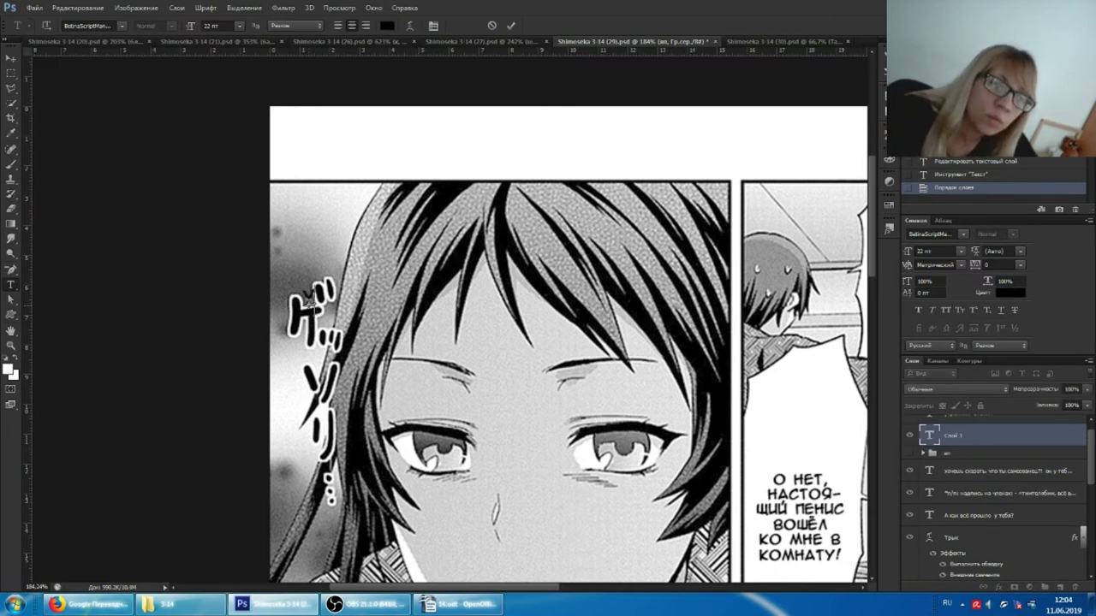
pyautogui.write('ыы')
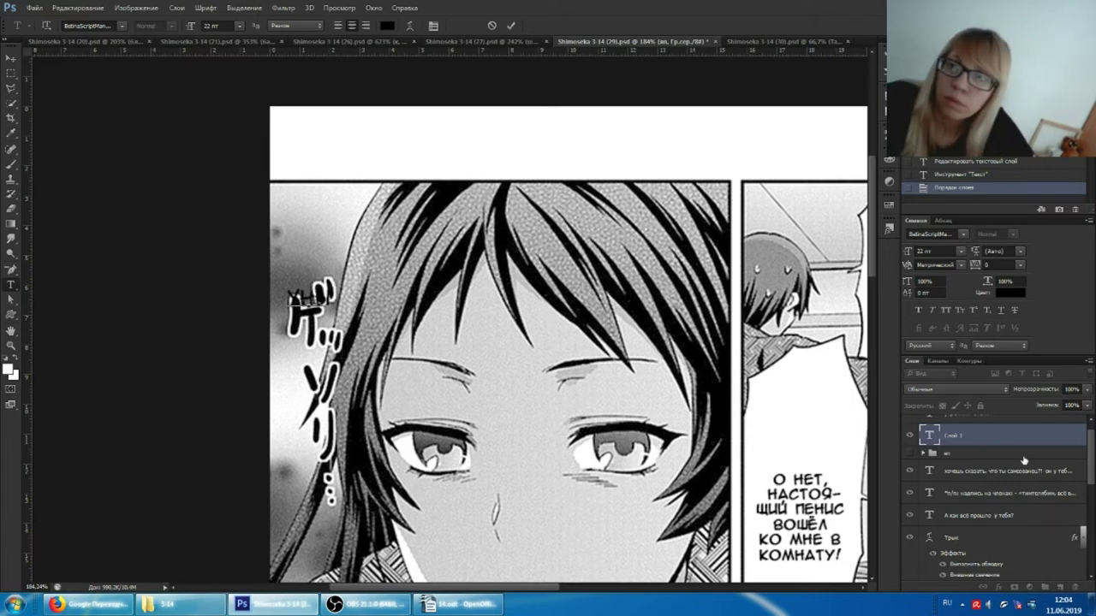
pyautogui.click(990, 437)
pyautogui.click(918, 310)
# - Give УНЫ a white Stroke layer style, then drop the text down one line
pyautogui.doubleClick(970, 438)
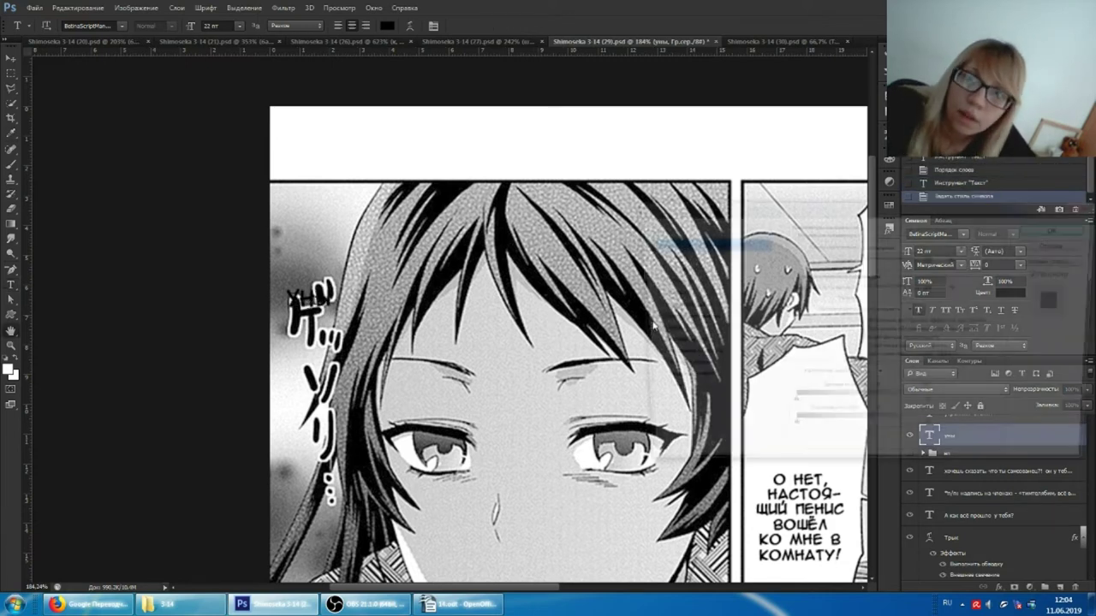
pyautogui.click(658, 294)
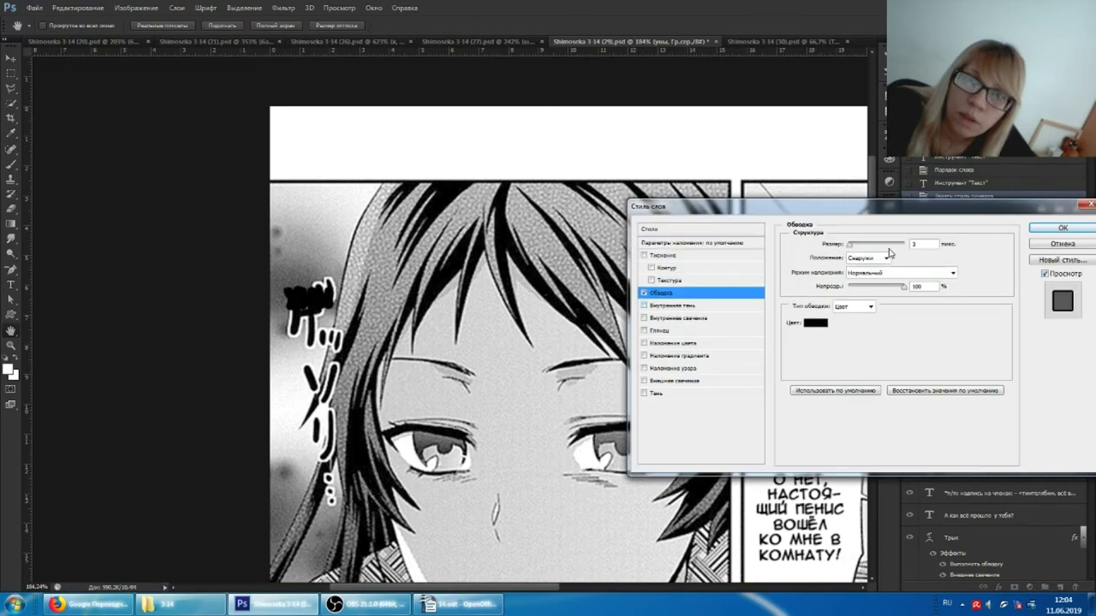
pyautogui.click(814, 323)
pyautogui.click(669, 276)
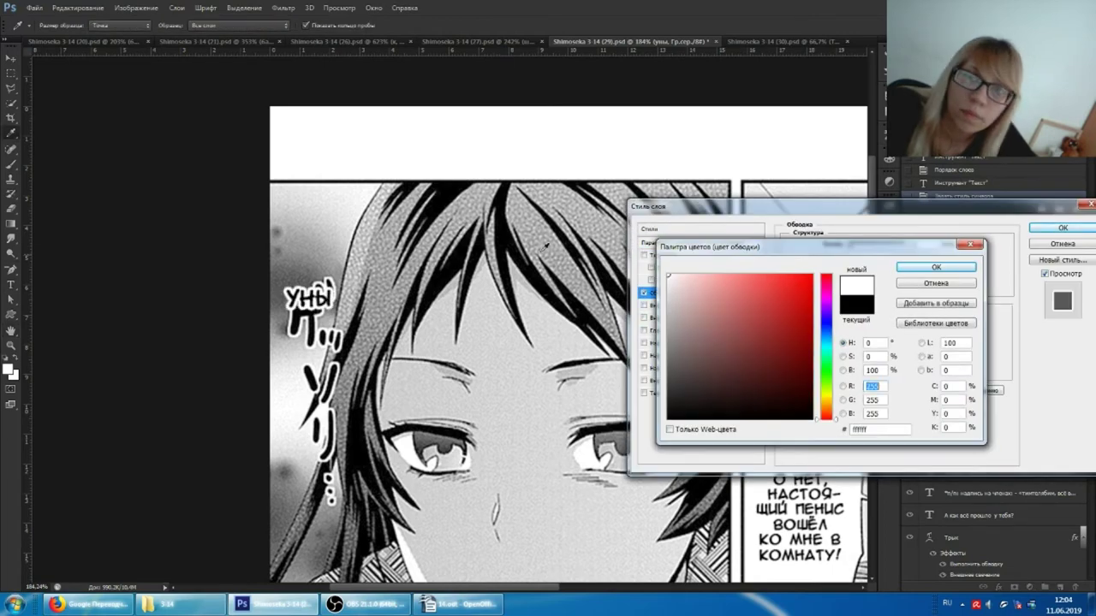
pyautogui.click(936, 268)
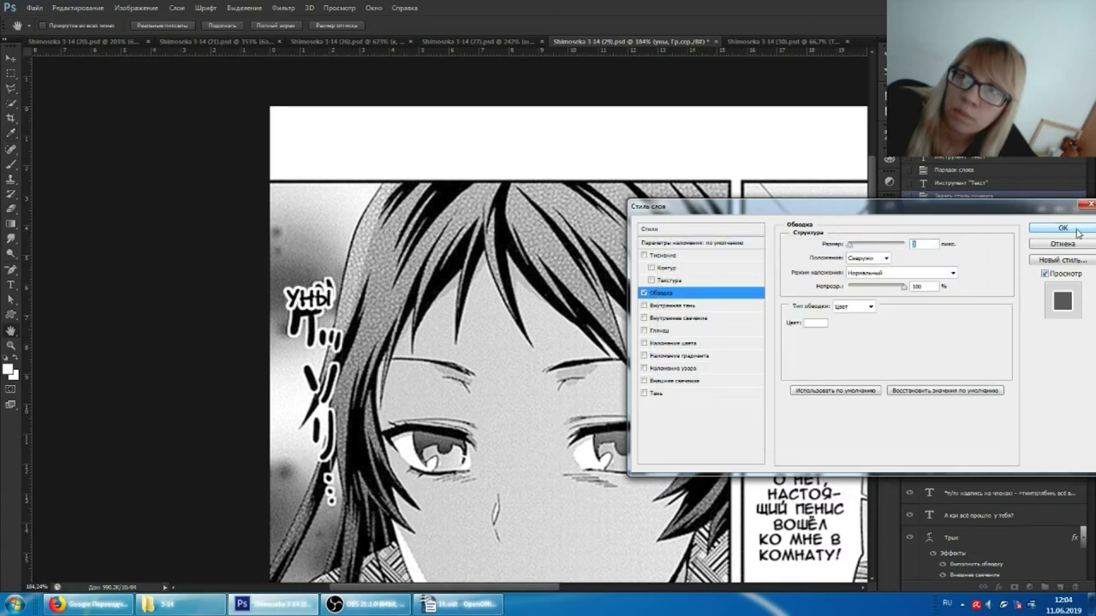
pyautogui.click(1063, 228)
pyautogui.click(328, 308)
pyautogui.press('Return')
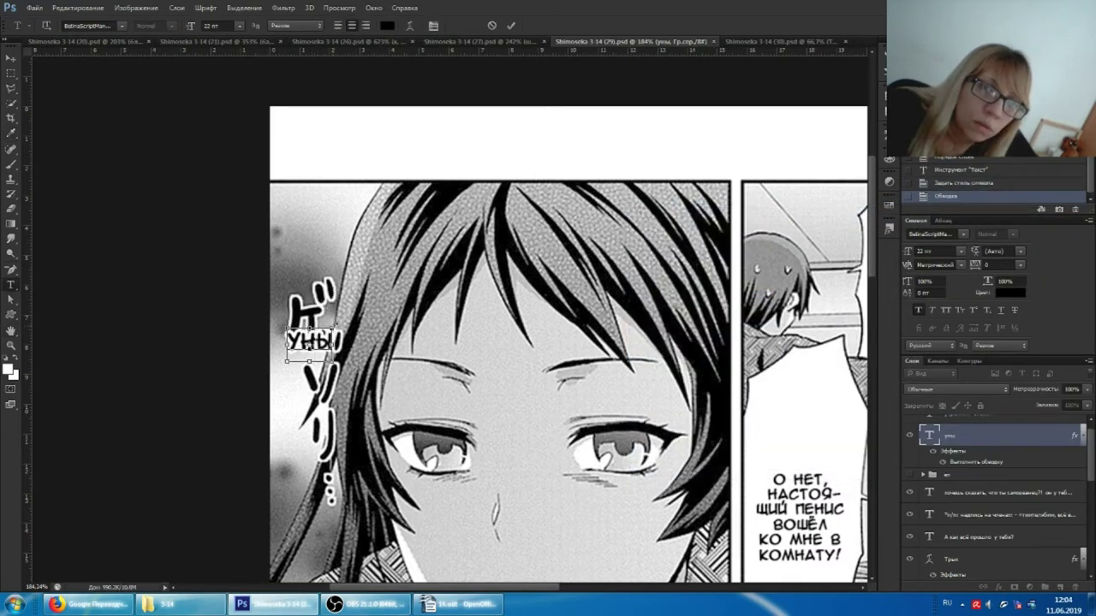
# - Scale УНЫ up to about 68.5 pt so it covers the ゲ character
pyautogui.moveTo(344, 276)
pyautogui.mouseDown()
pyautogui.moveTo(383, 268)
pyautogui.moveTo(353, 277)
pyautogui.moveTo(353, 314)
pyautogui.mouseUp()
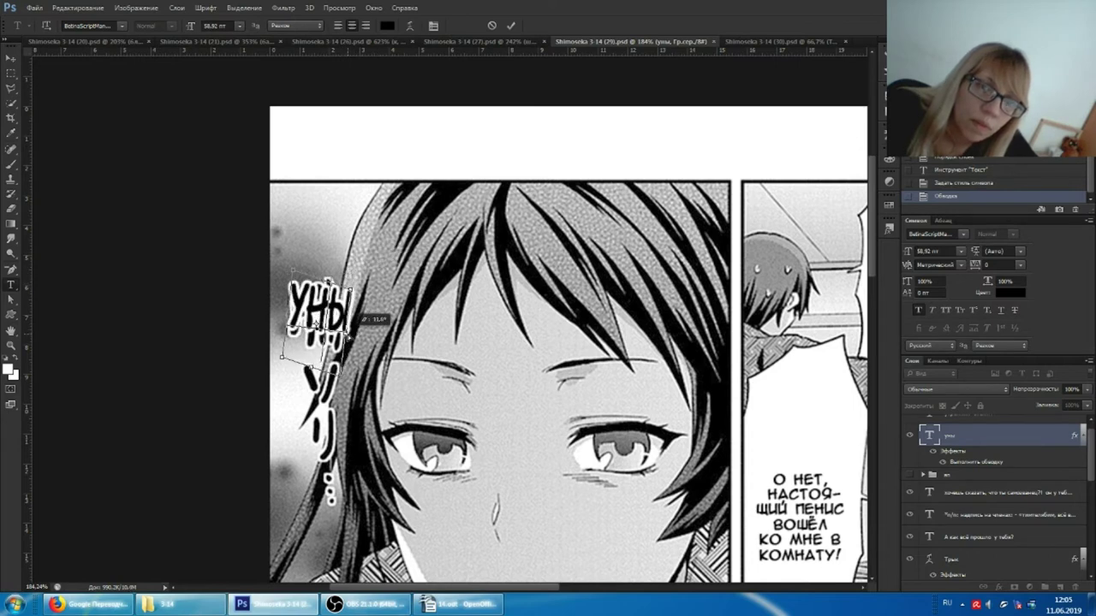
pyautogui.moveTo(305, 365); pyautogui.dragTo(312, 377)
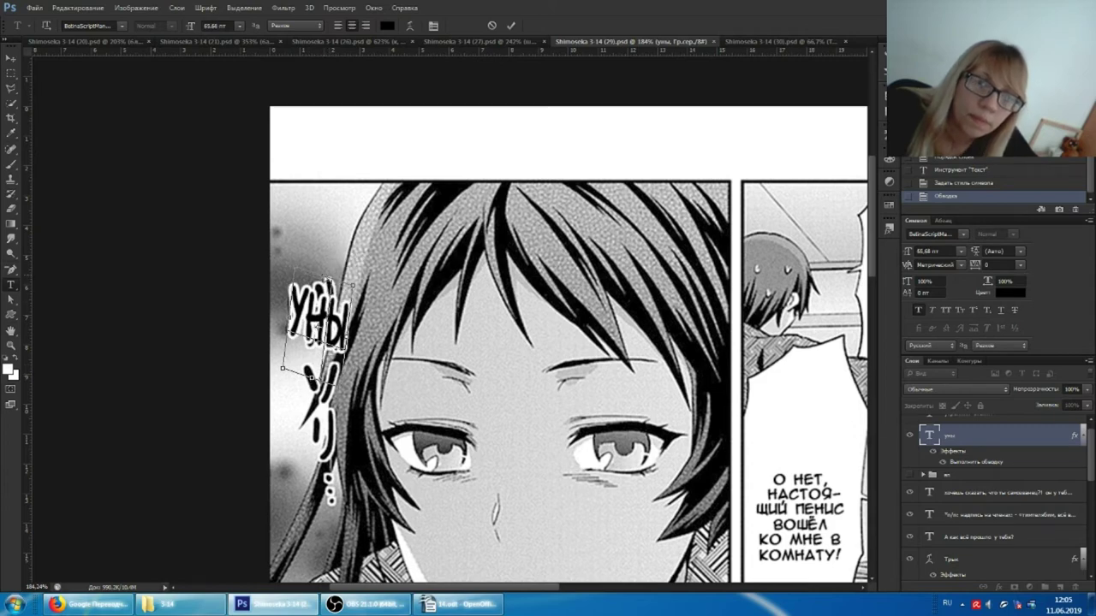
pyautogui.press('Return')
pyautogui.rightClick(948, 435)
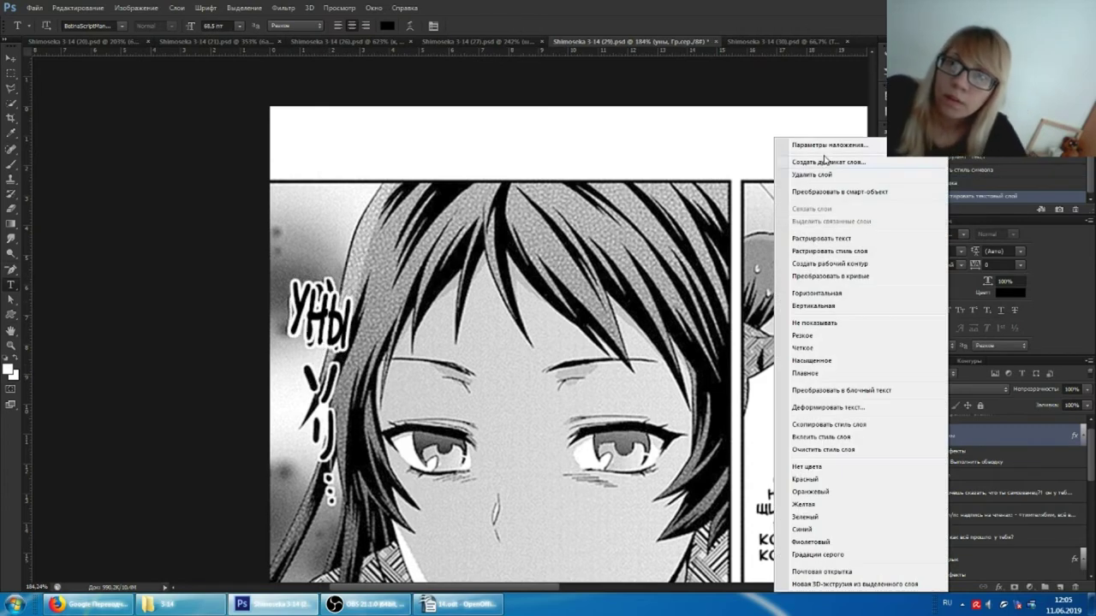
# - Duplicate УНЫ, retype the copy as НИ, and place and resize it below УНЫ
pyautogui.click(828, 162)
pyautogui.press('Return')
pyautogui.moveTo(301, 387); pyautogui.dragTo(286, 379)
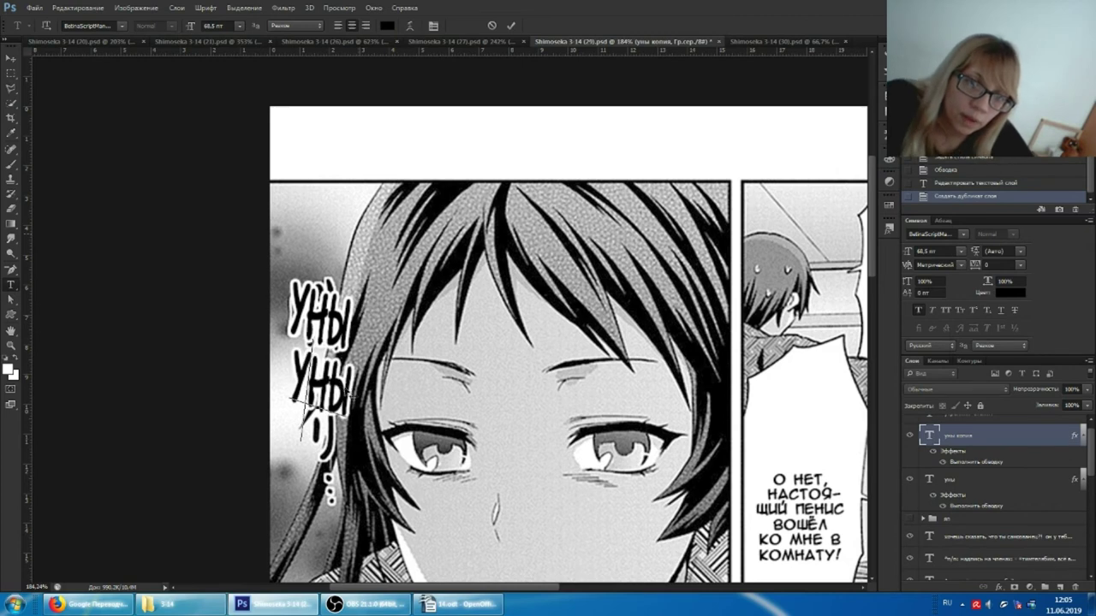
pyautogui.write('ни')
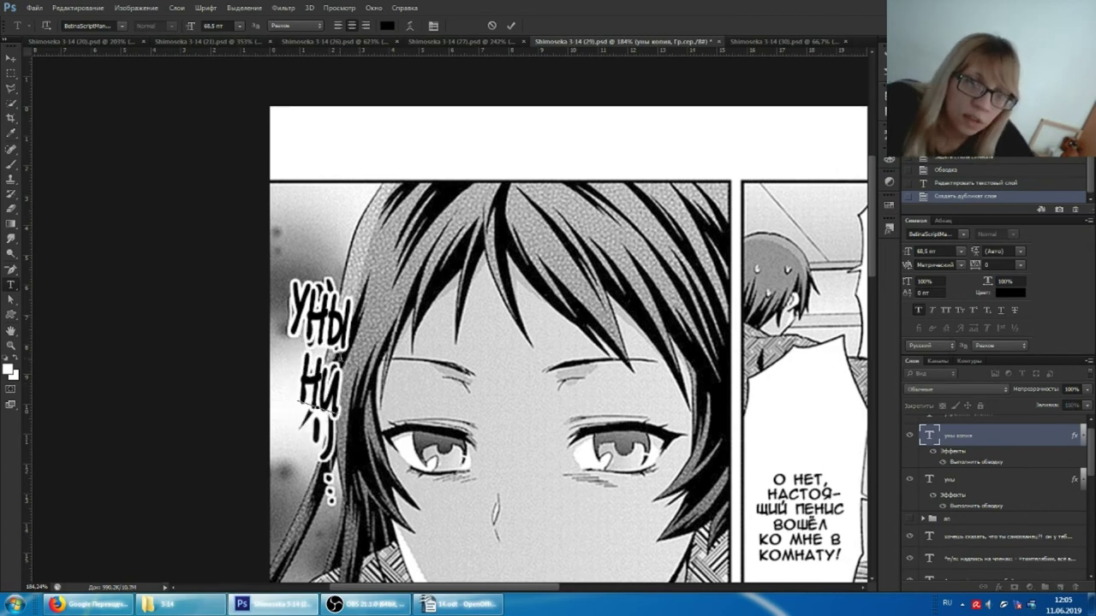
pyautogui.hotkey('ctrl', 't')
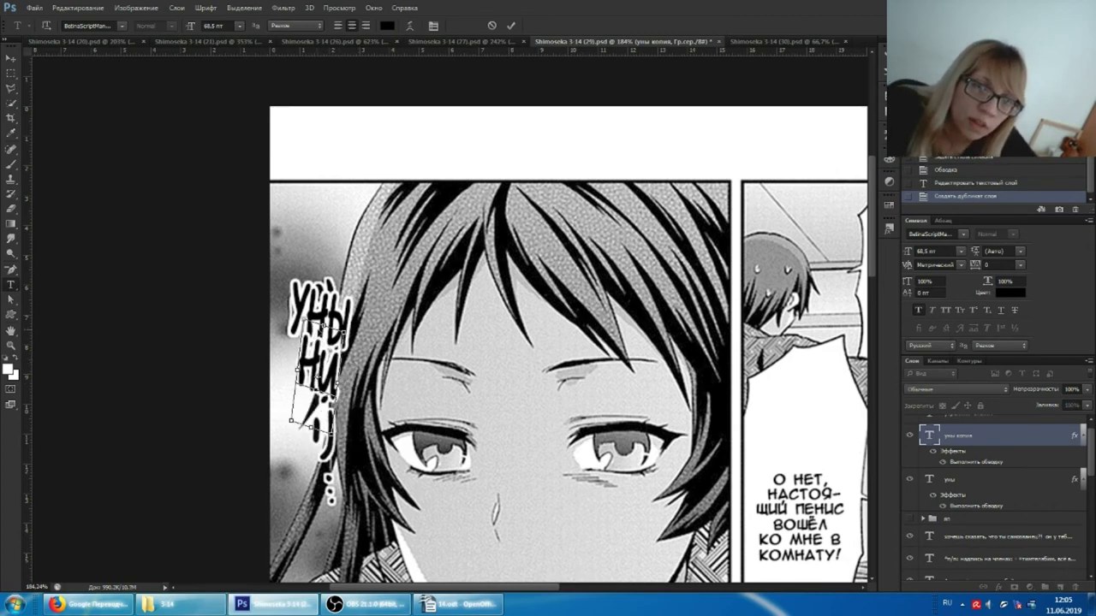
pyautogui.press('Return')
pyautogui.moveTo(333, 308); pyautogui.dragTo(334, 323)
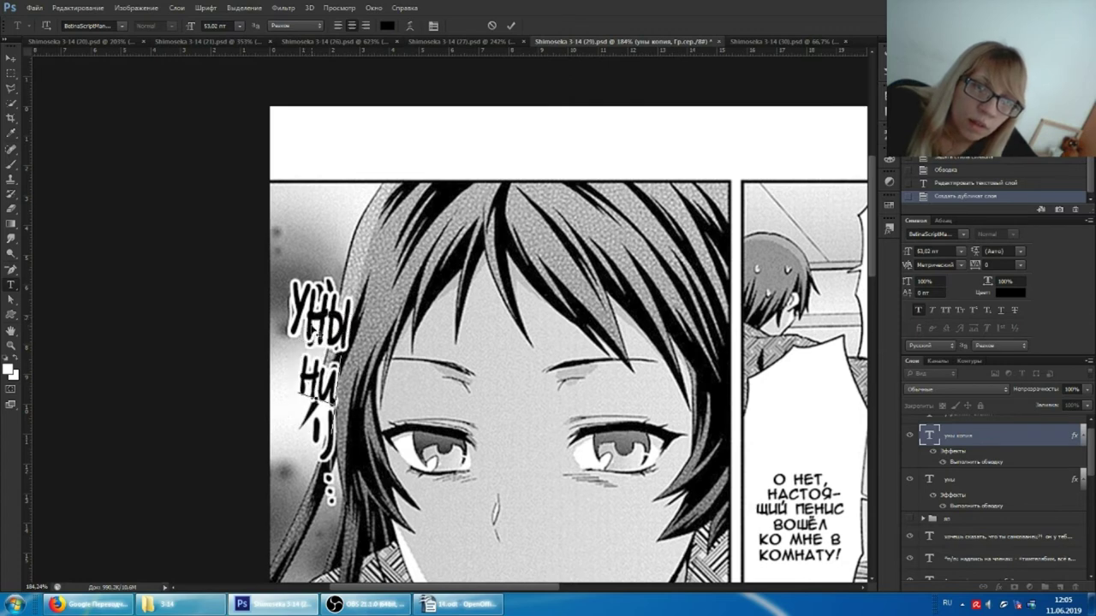
pyautogui.hotkey('ctrl', 't')
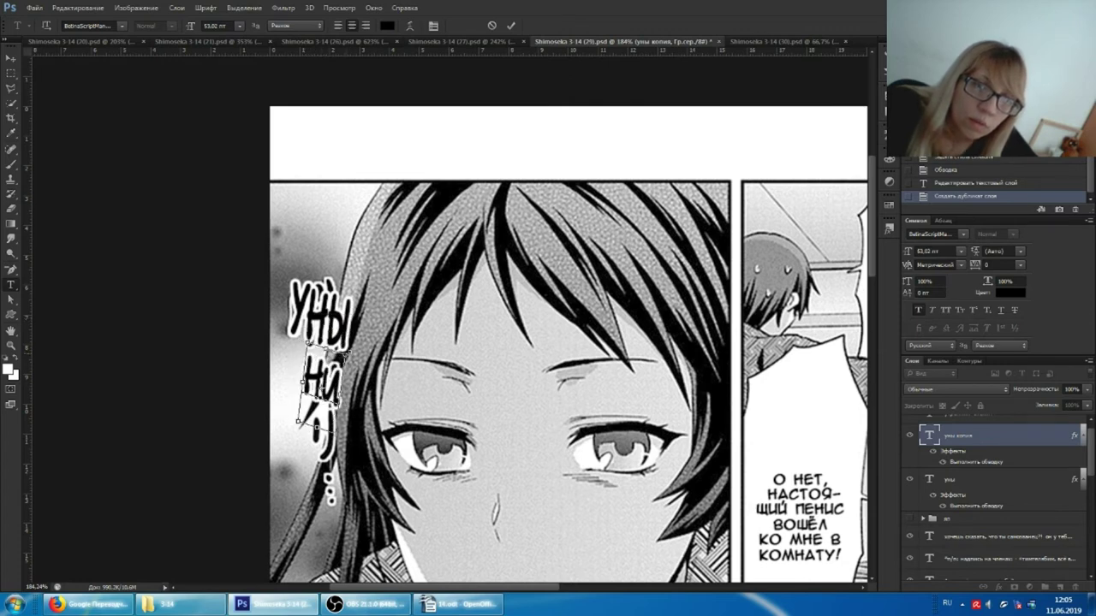
pyautogui.moveTo(299, 421); pyautogui.dragTo(305, 416)
pyautogui.press('Return')
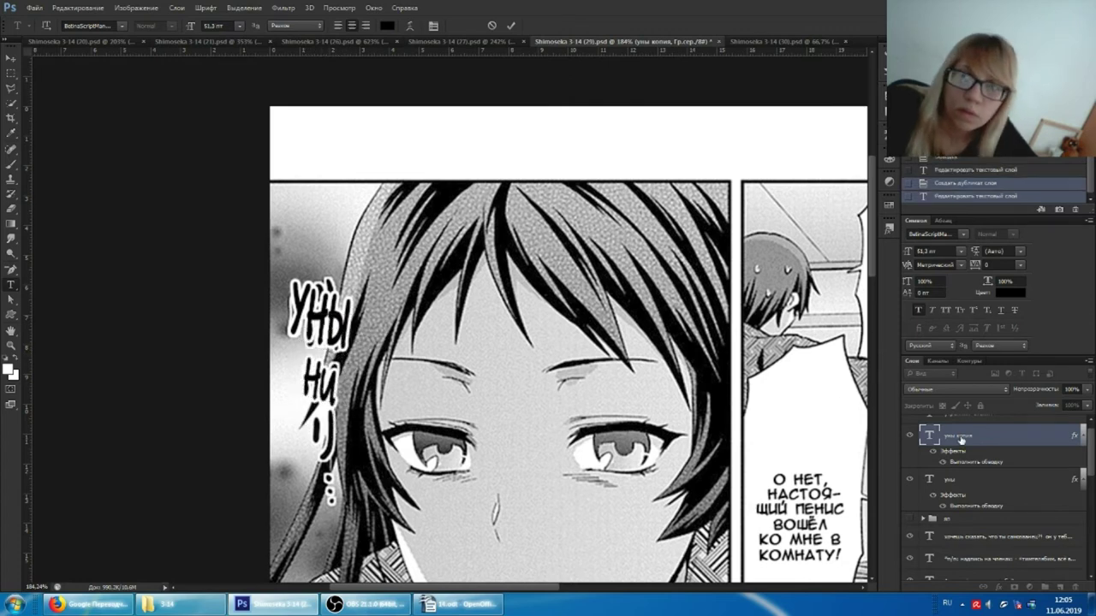
# - Duplicate НИ, retype it as Ё, and resize it to about 55.9 pt below НИ
pyautogui.rightClick(961, 439)
pyautogui.click(822, 174)
pyautogui.press('Return')
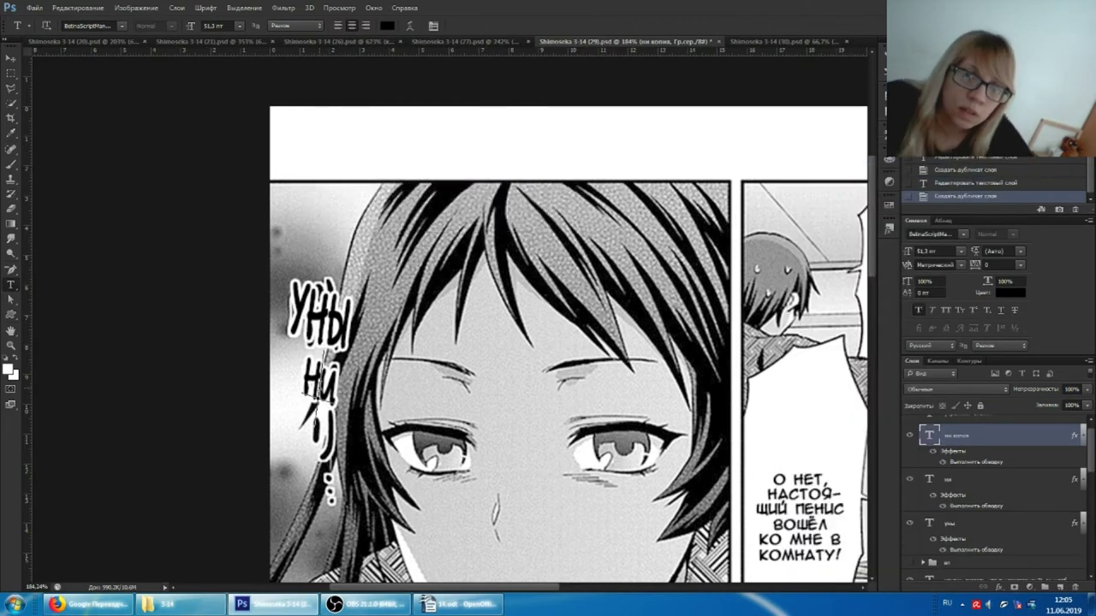
pyautogui.moveTo(320, 390); pyautogui.dragTo(328, 452)
pyautogui.write('Е')
pyautogui.hotkey('ctrl', 'a')
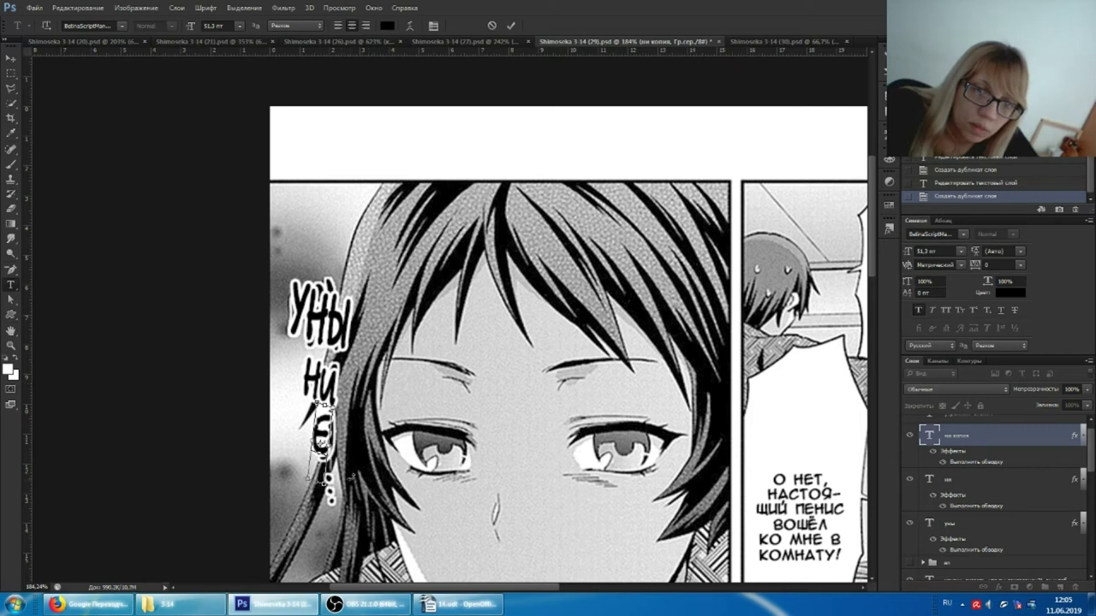
pyautogui.moveTo(328, 484); pyautogui.dragTo(332, 488)
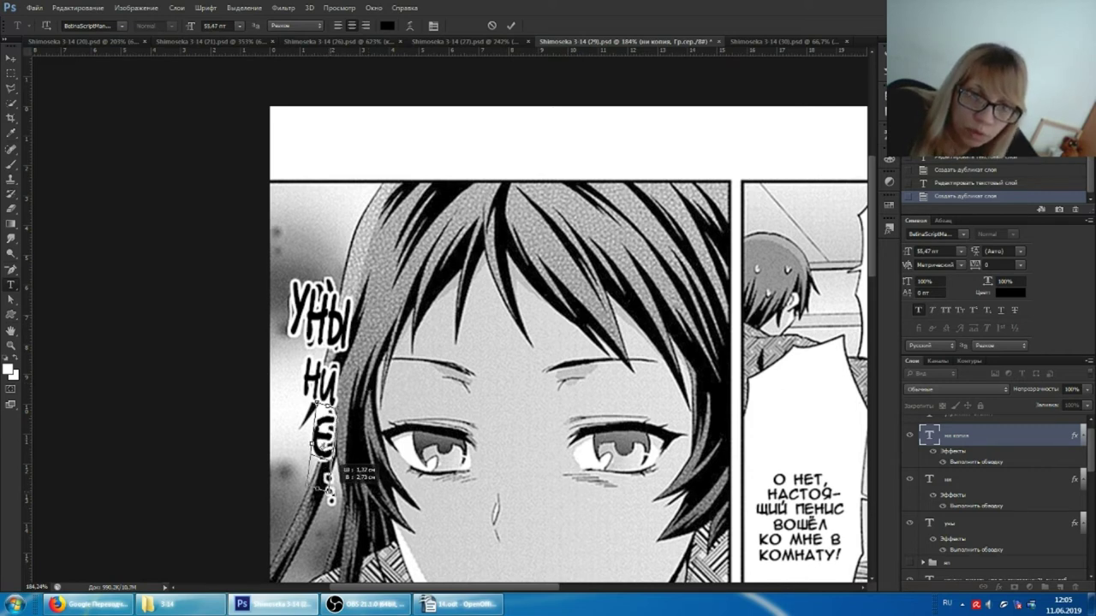
pyautogui.moveTo(332, 471); pyautogui.dragTo(330, 481)
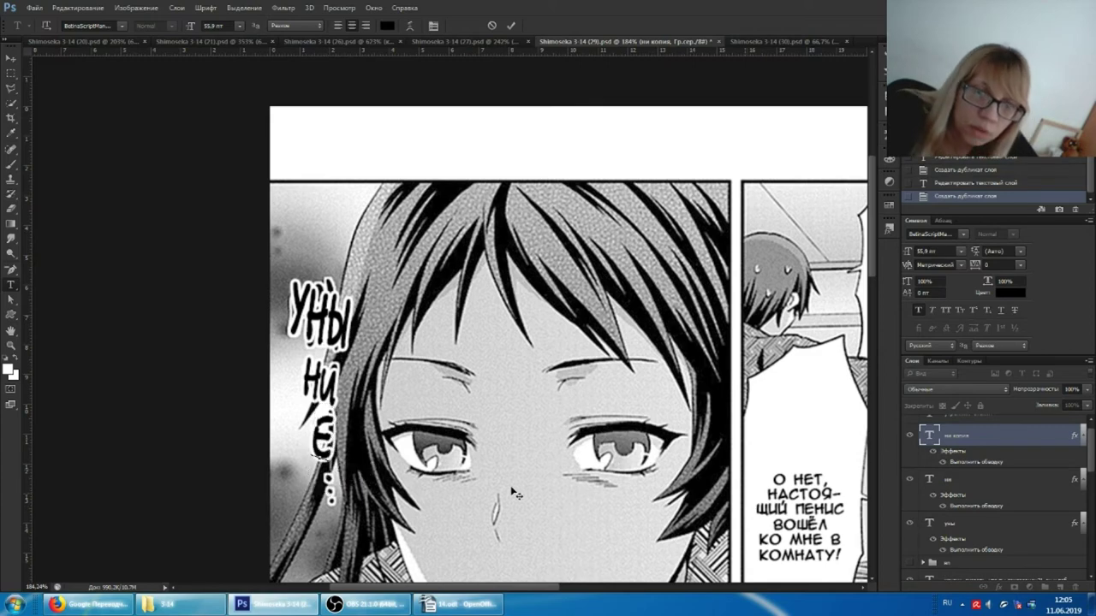
pyautogui.click(961, 438)
# - Save the document and toggle УНЫ's visibility to compare it with the original
pyautogui.scroll(-3, 573, 393)
pyautogui.hotkey('ctrl', 's')
pyautogui.click(343, 206)
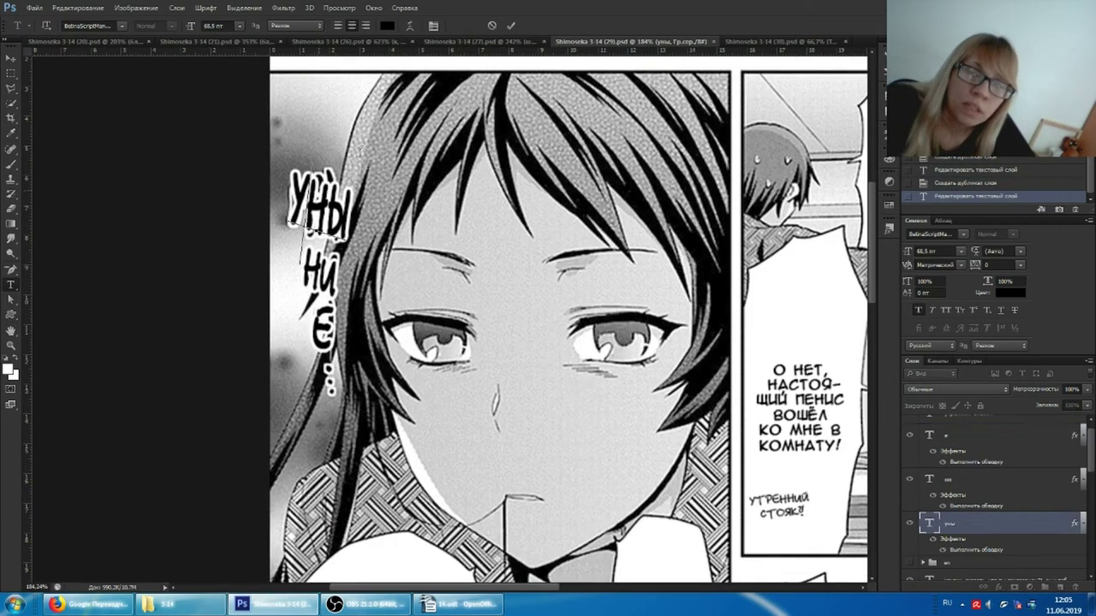
pyautogui.click(910, 521)
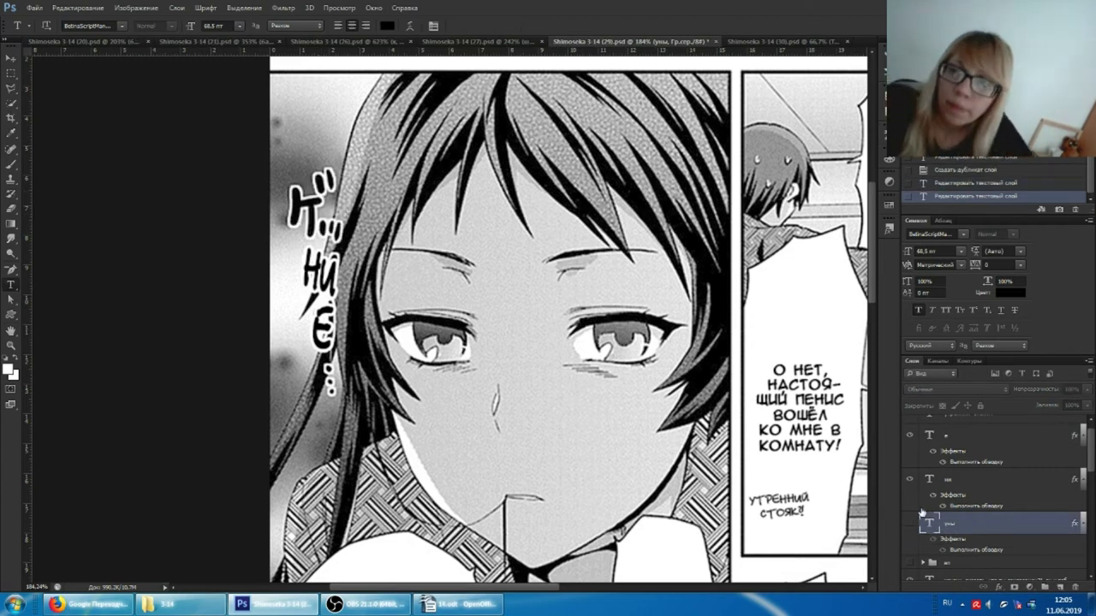
pyautogui.click(909, 524)
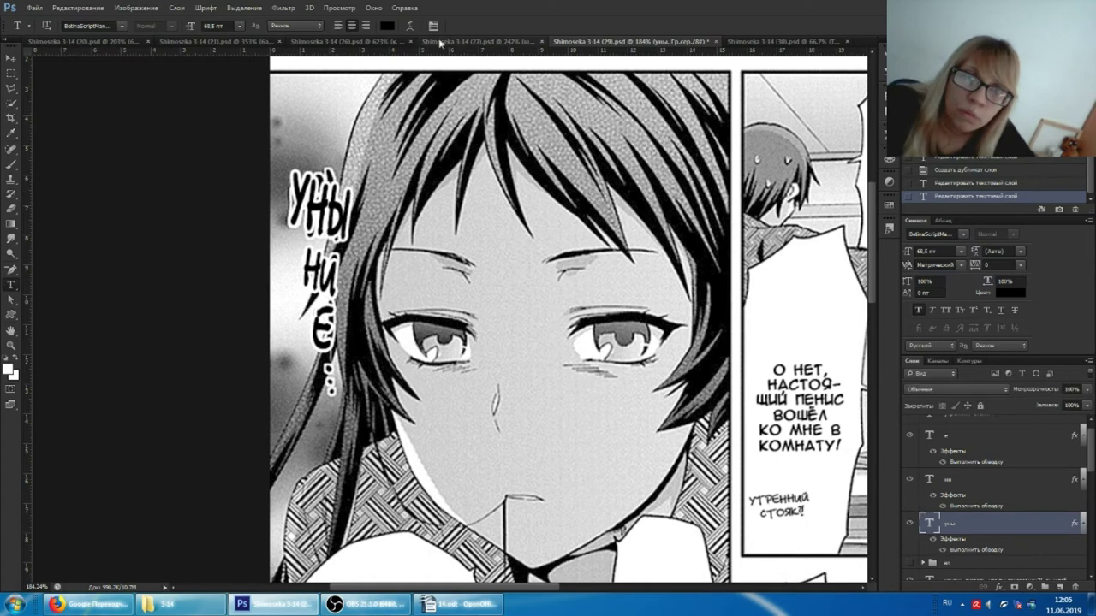
# - Warp УНЫ with the Arc style, Bend 0 and −52% horizontal distortion
pyautogui.click(413, 26)
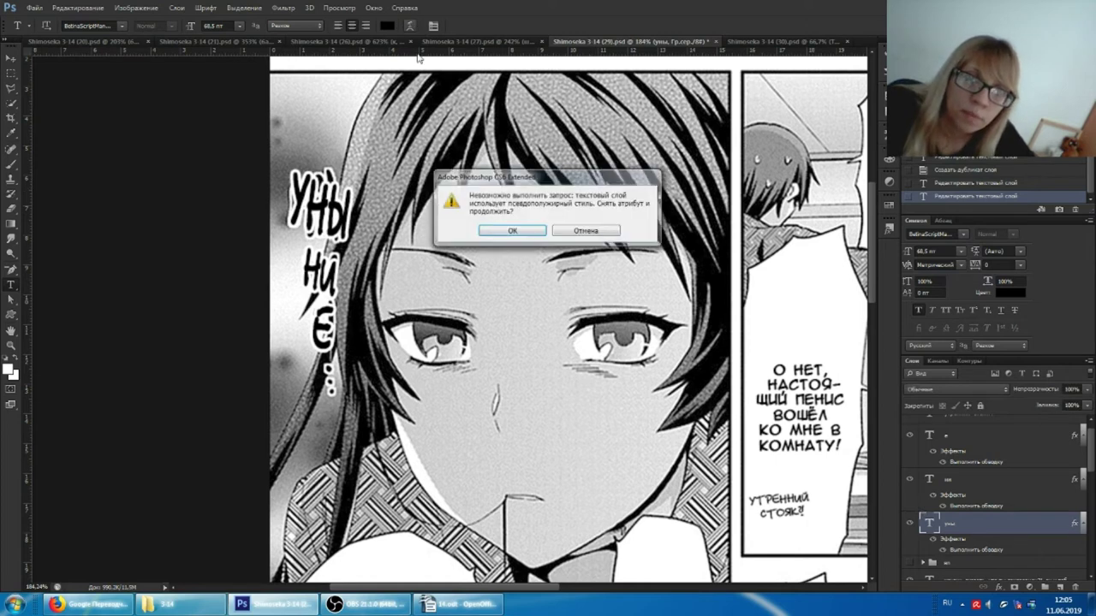
pyautogui.click(512, 230)
pyautogui.click(666, 147)
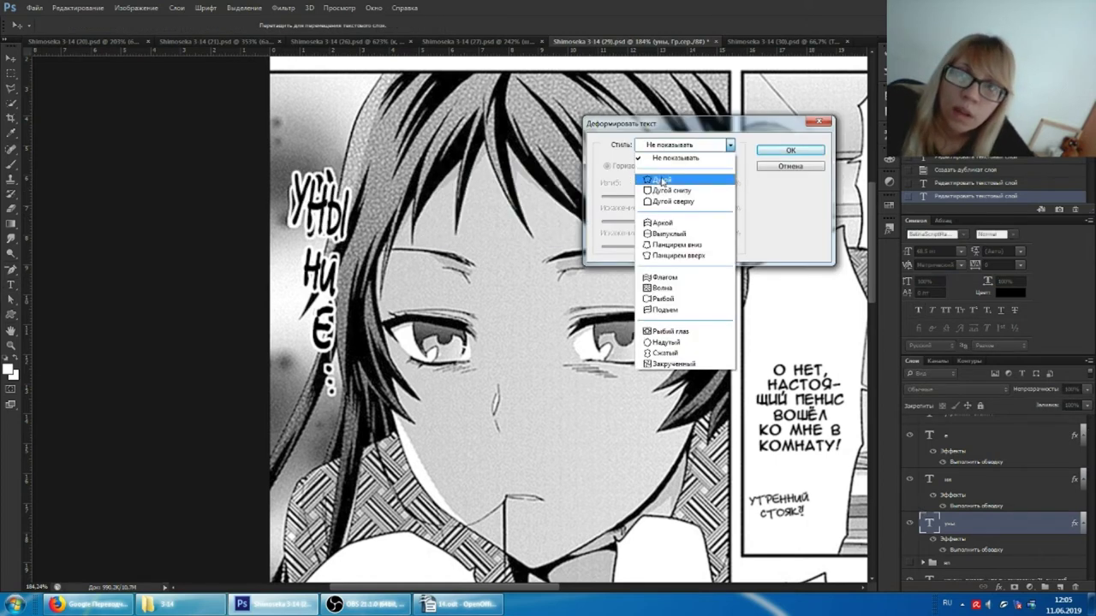
pyautogui.click(663, 180)
pyautogui.doubleClick(718, 184)
pyautogui.write('0')
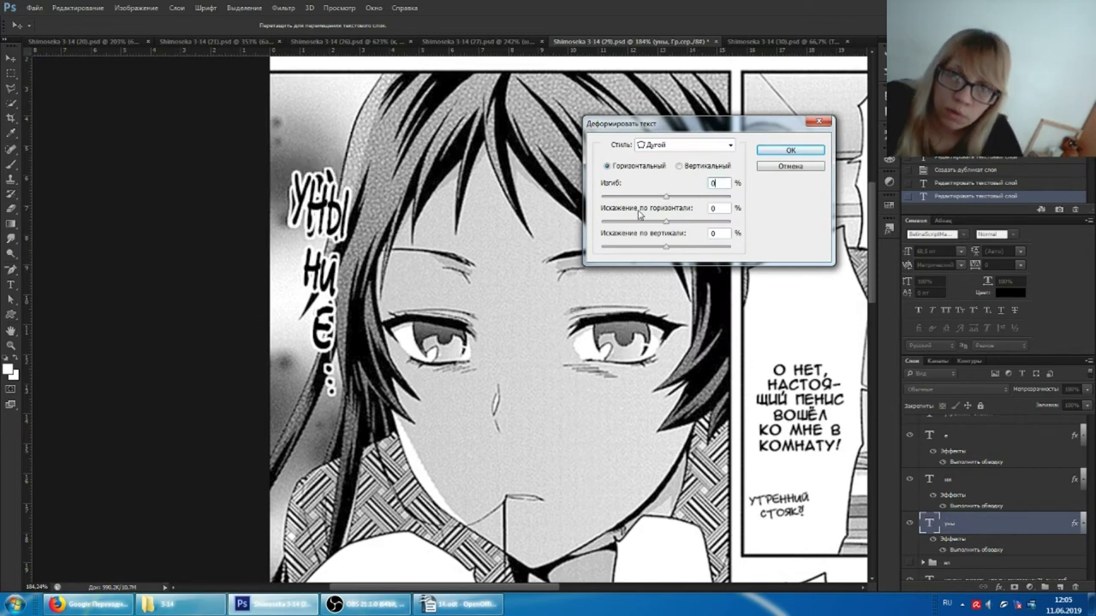
pyautogui.click(633, 222)
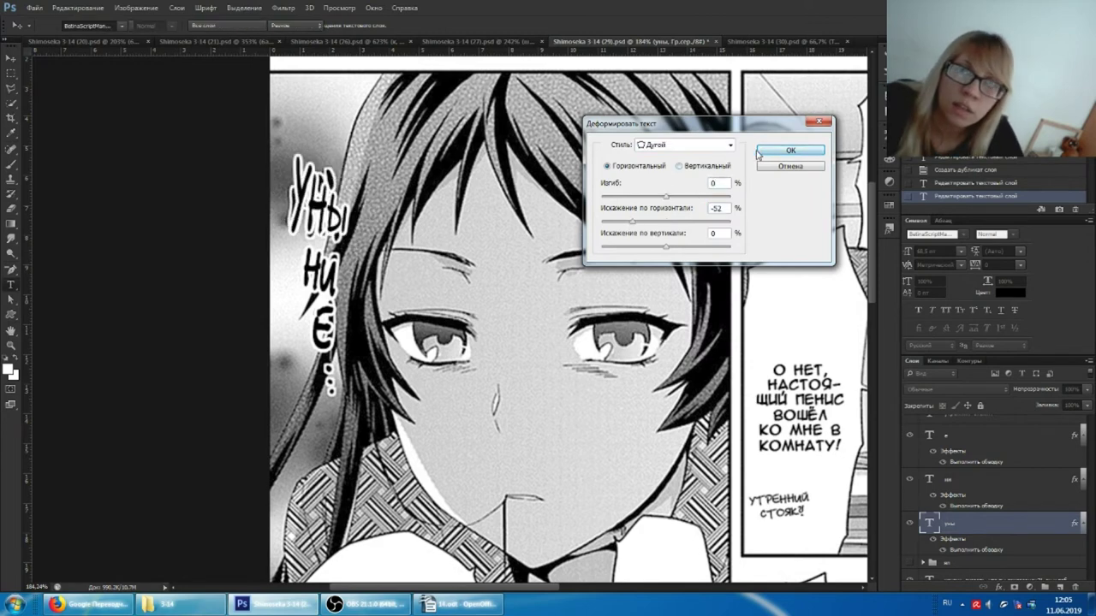
pyautogui.click(759, 151)
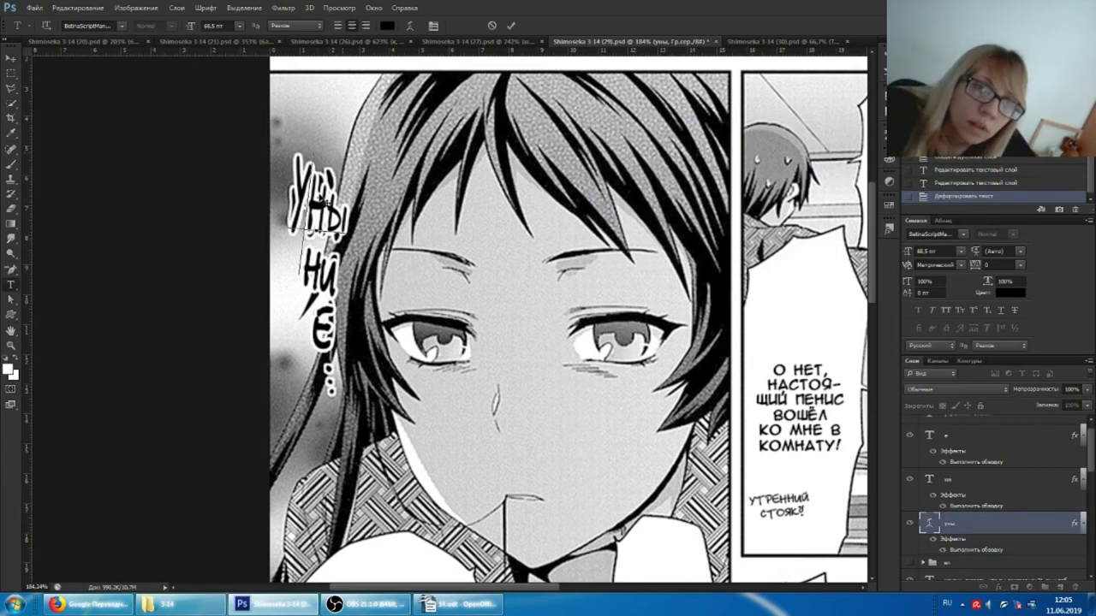
# - Shrink the warped УНЫ to about 53.33 pt and rotate it roughly 20° along the hair
pyautogui.moveTo(358, 154); pyautogui.dragTo(308, 283)
pyautogui.moveTo(344, 232); pyautogui.dragTo(319, 195)
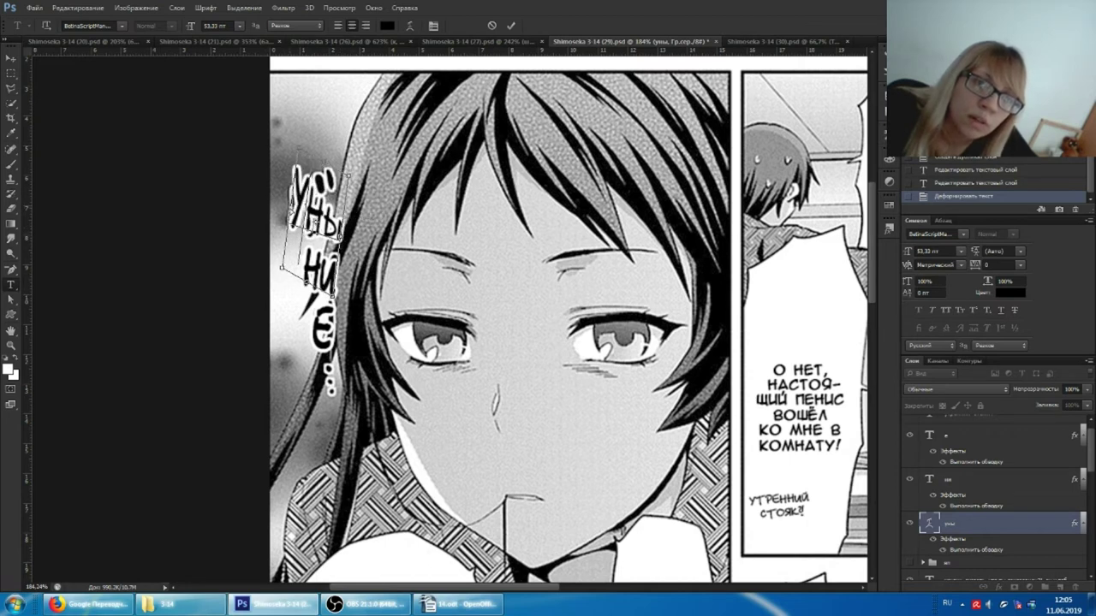
pyautogui.moveTo(319, 195); pyautogui.dragTo(351, 224)
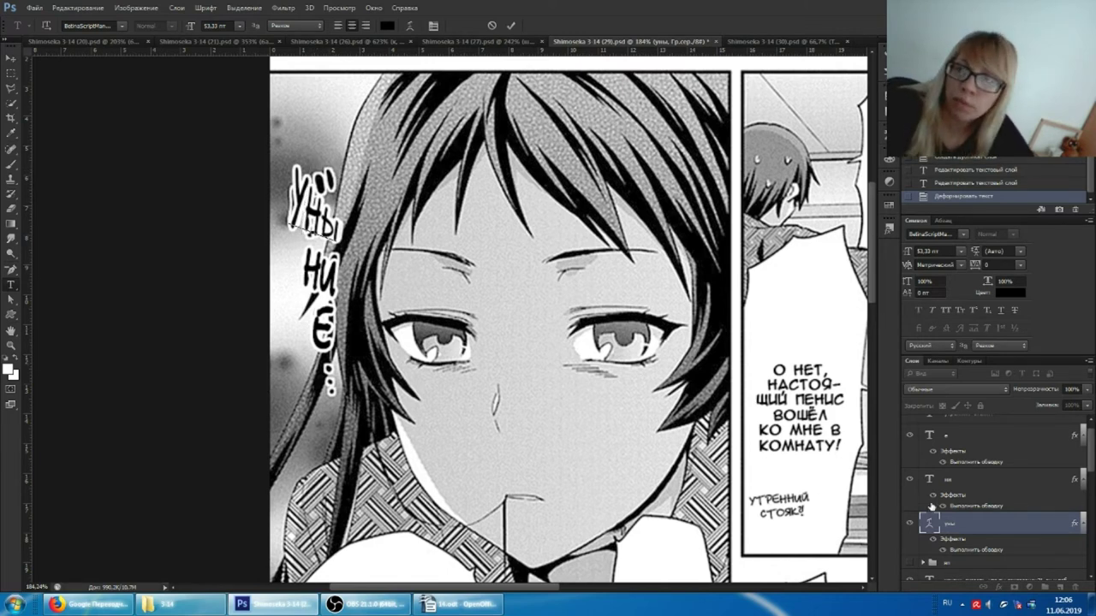
pyautogui.click(980, 524)
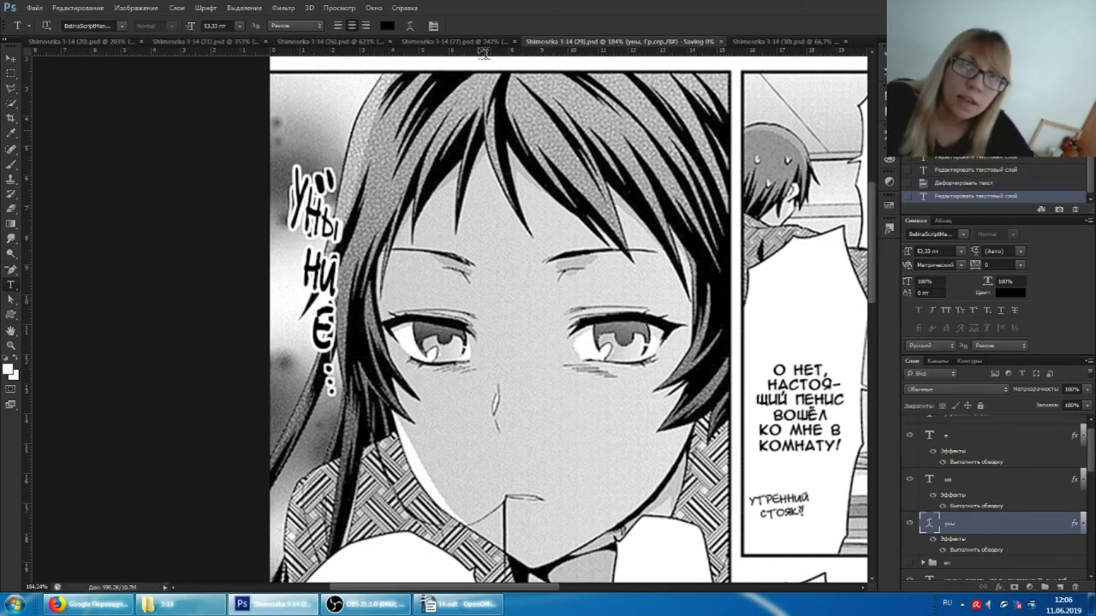
# - On page 30, type трык over ガララ using the white DS Goose 100 pt preset
pyautogui.click(779, 40)
pyautogui.scroll(3, 471, 343)
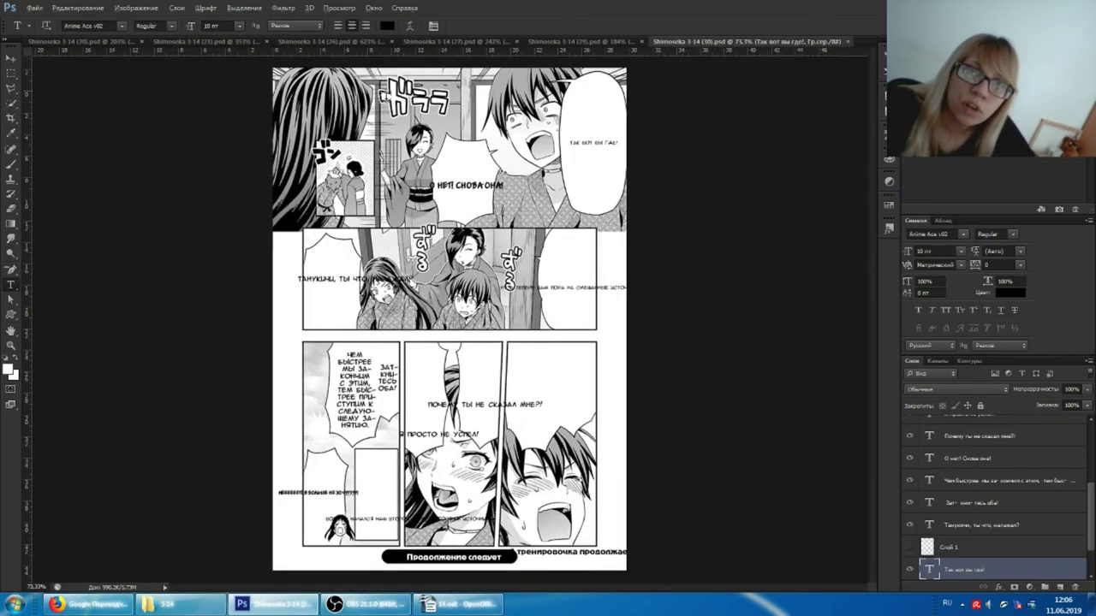
pyautogui.scroll(2, 444, 178)
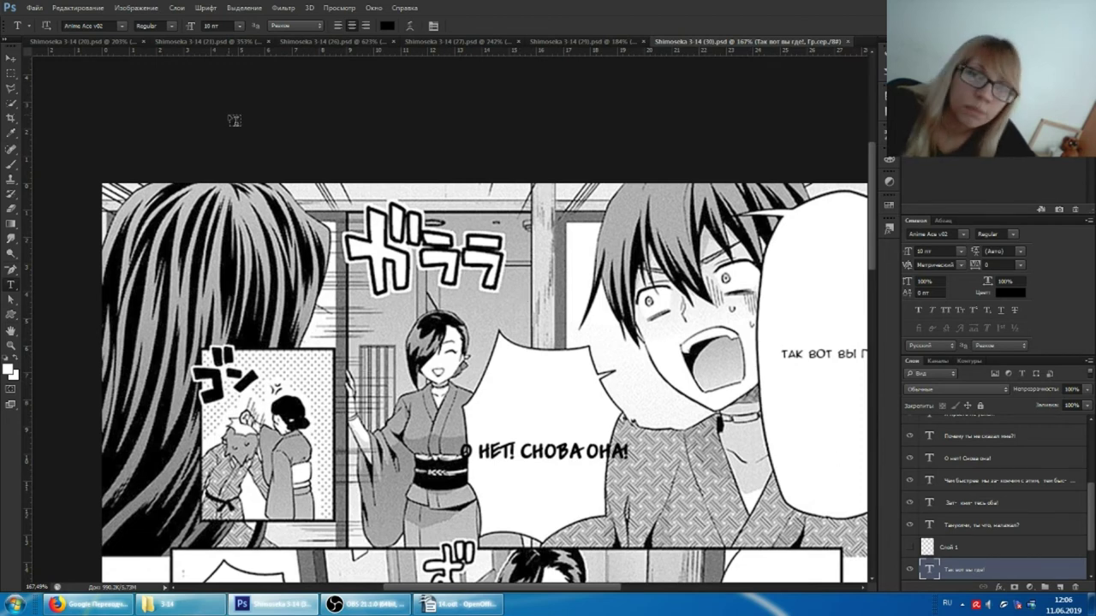
pyautogui.click(24, 28)
pyautogui.scroll(-5, 68, 82)
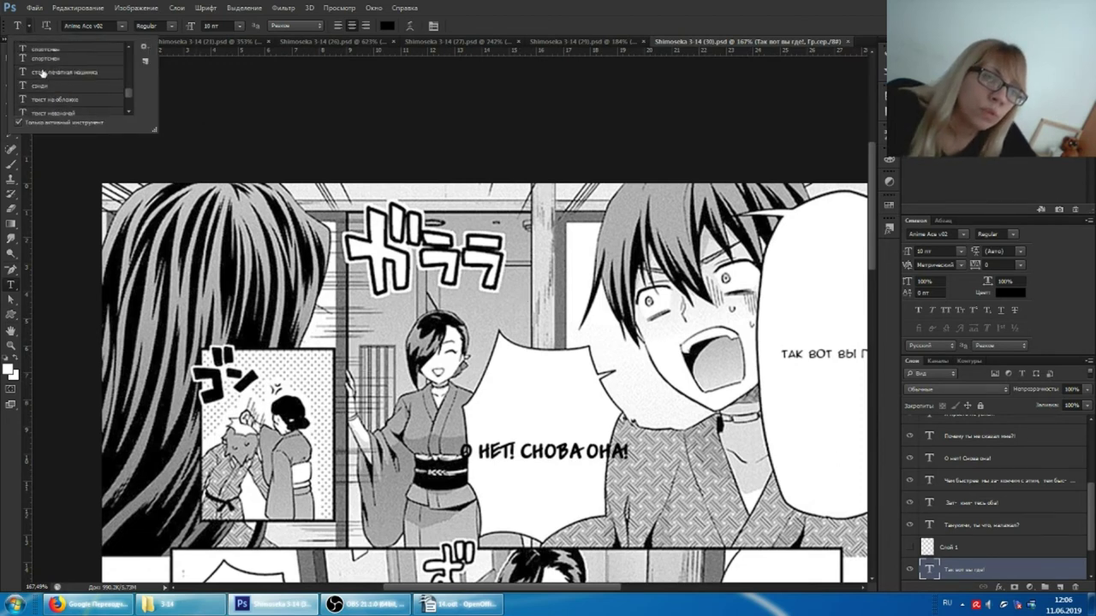
pyautogui.click(38, 97)
pyautogui.click(375, 267)
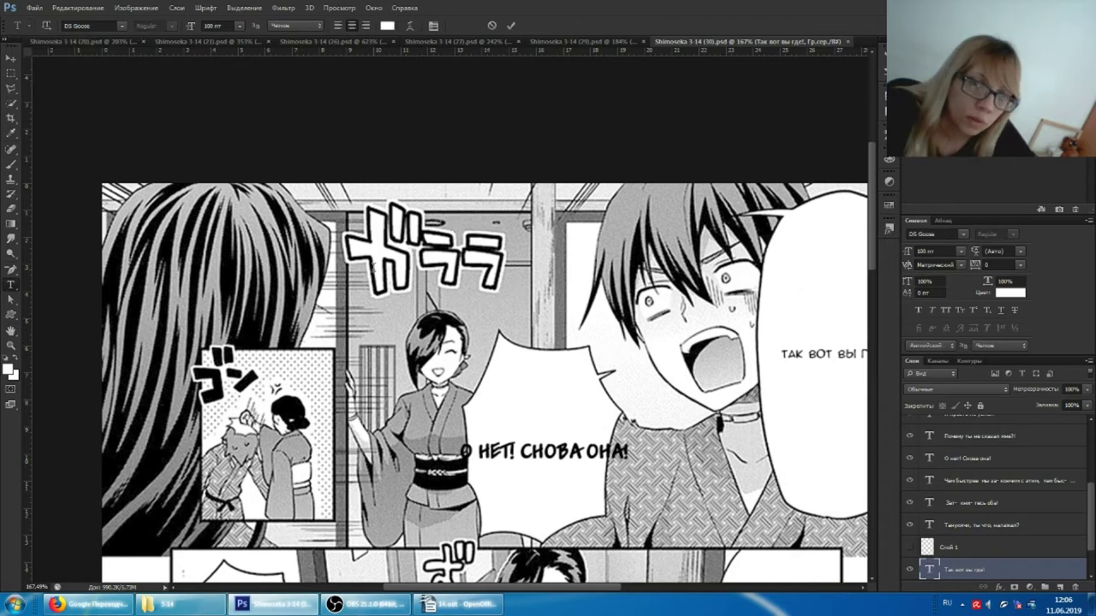
pyautogui.write('тдв')
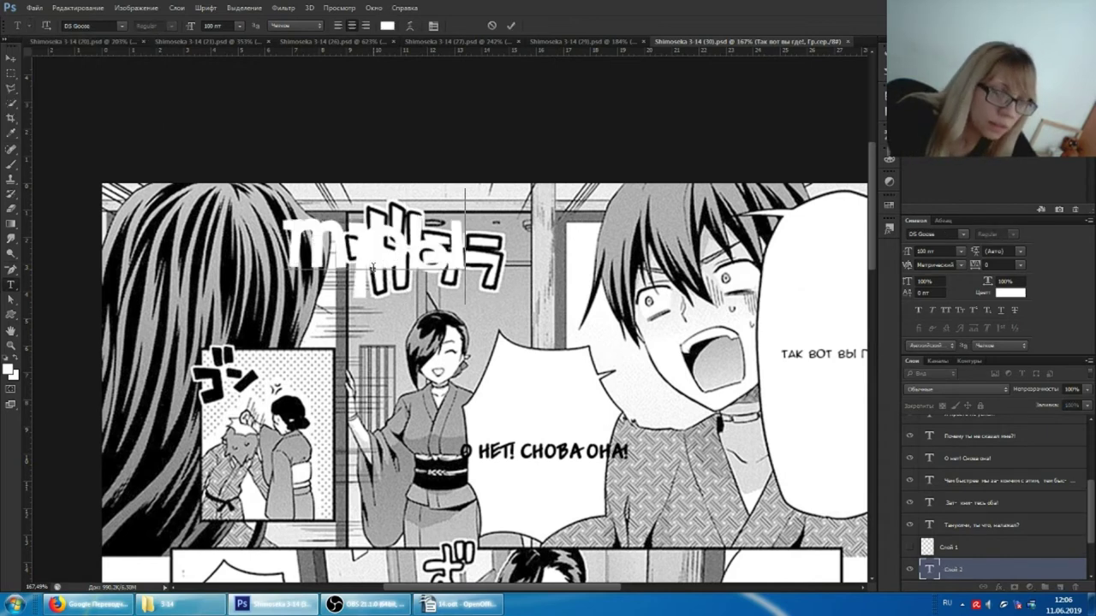
pyautogui.write('ыкс')
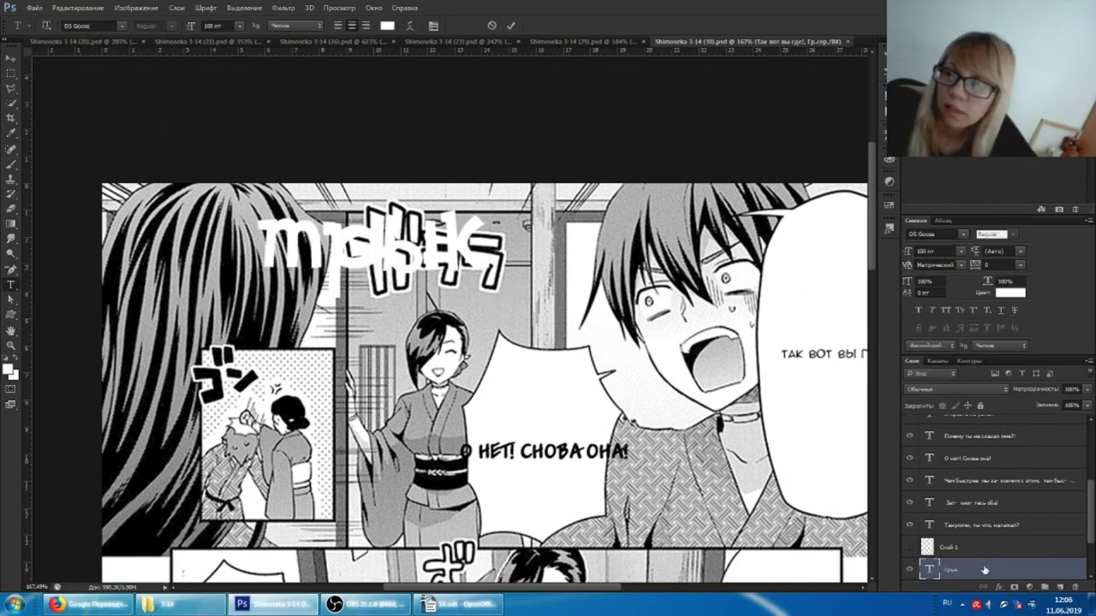
# - Give трык a 1 px Stroke and an Outer Glow set to 1 in Layer Style
pyautogui.press('F2')
pyautogui.click(661, 293)
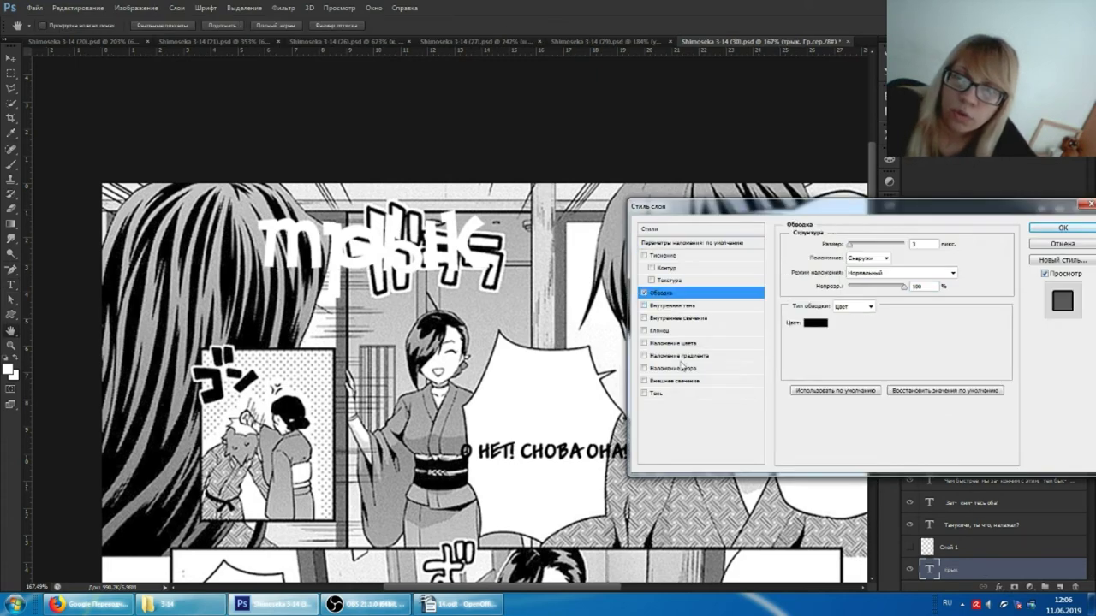
pyautogui.click(672, 380)
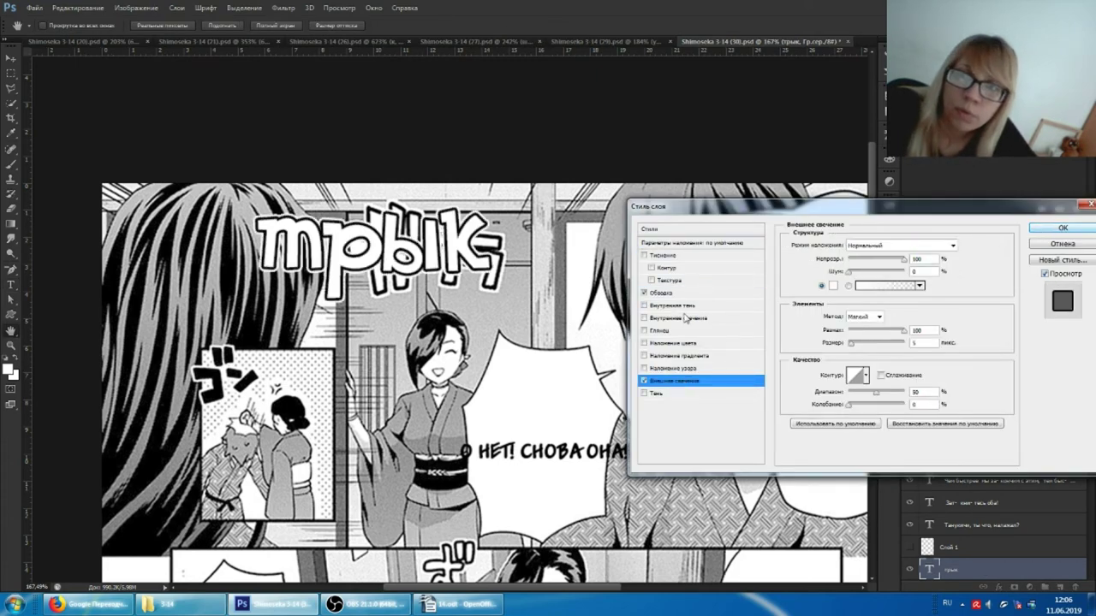
pyautogui.click(676, 293)
pyautogui.write('1')
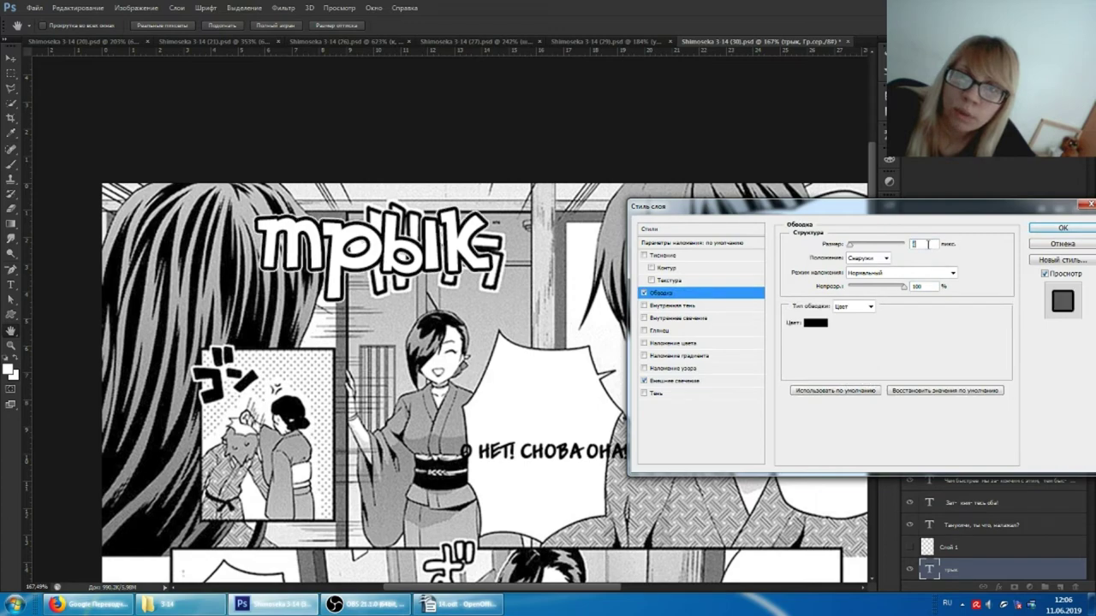
pyautogui.click(674, 382)
pyautogui.write('1')
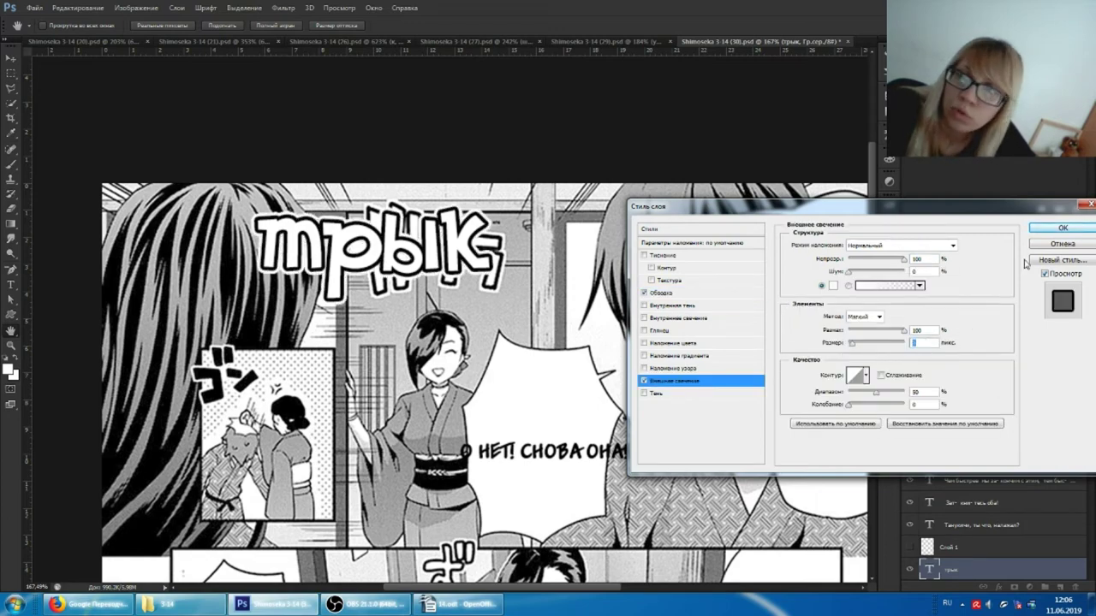
pyautogui.click(1062, 227)
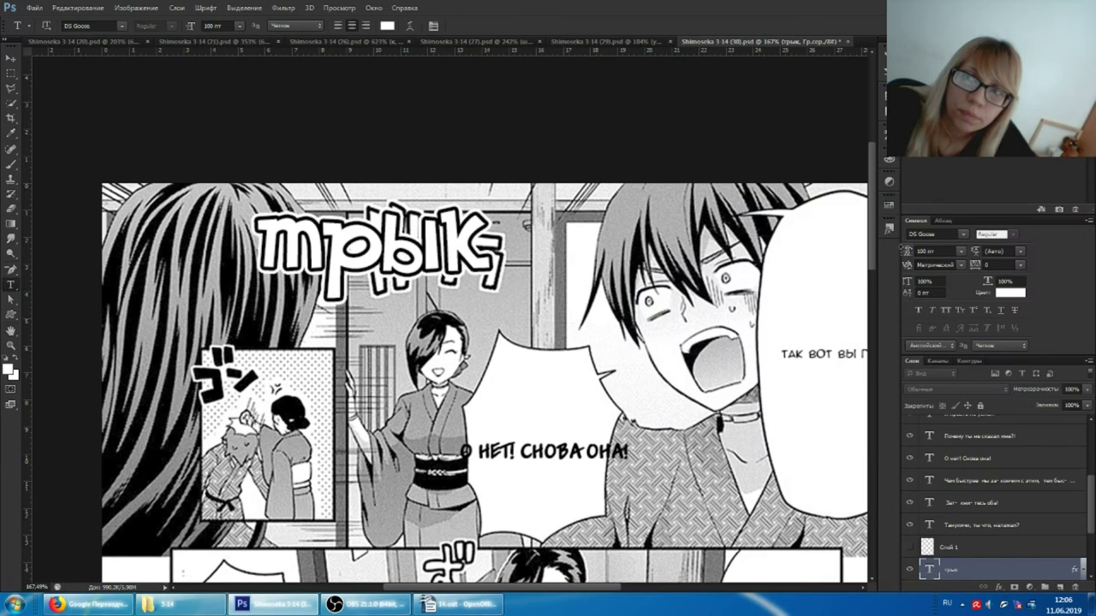
# - Make the lettering All Caps and delete ЫК, leaving only ТР
pyautogui.click(946, 310)
pyautogui.click(540, 169)
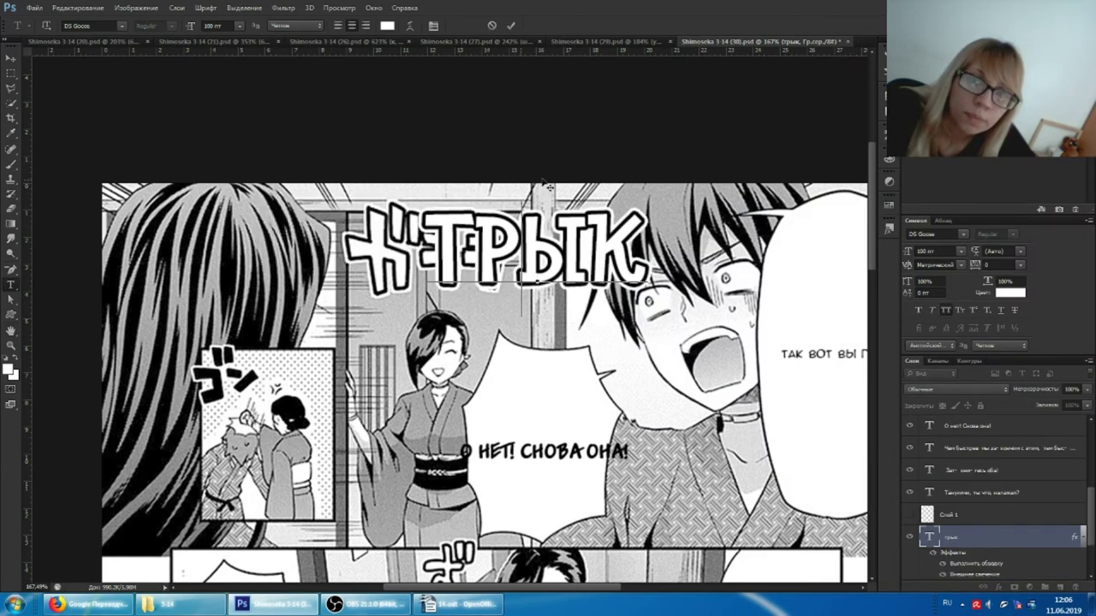
pyautogui.moveTo(528, 184); pyautogui.dragTo(558, 200)
pyautogui.click(574, 248)
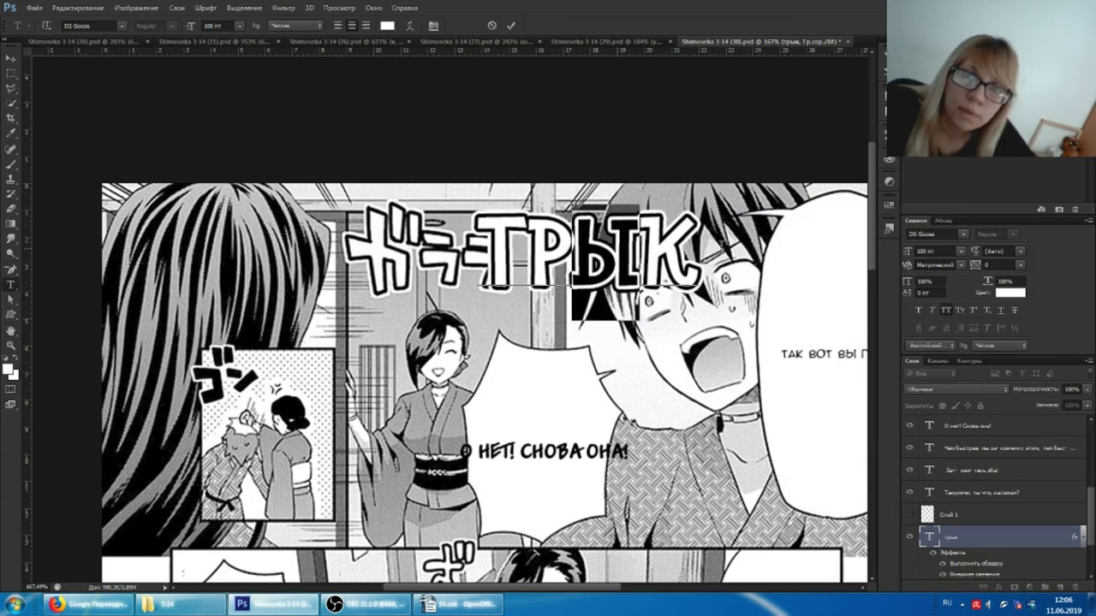
pyautogui.hotkey('shift', 'End')
pyautogui.press('BackSpace')
# - Move ТР onto the first katakana, tilting and scaling it to about 106.91 pt
pyautogui.moveTo(576, 233)
pyautogui.mouseDown()
pyautogui.moveTo(384, 224)
pyautogui.moveTo(479, 180)
pyautogui.mouseUp()
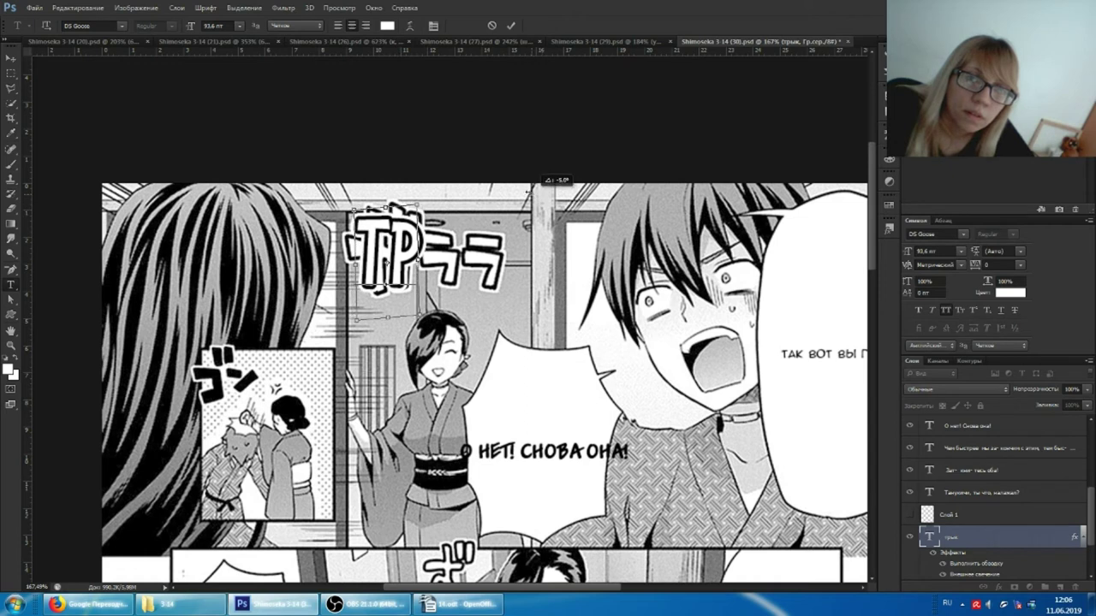
pyautogui.moveTo(387, 267); pyautogui.dragTo(384, 262)
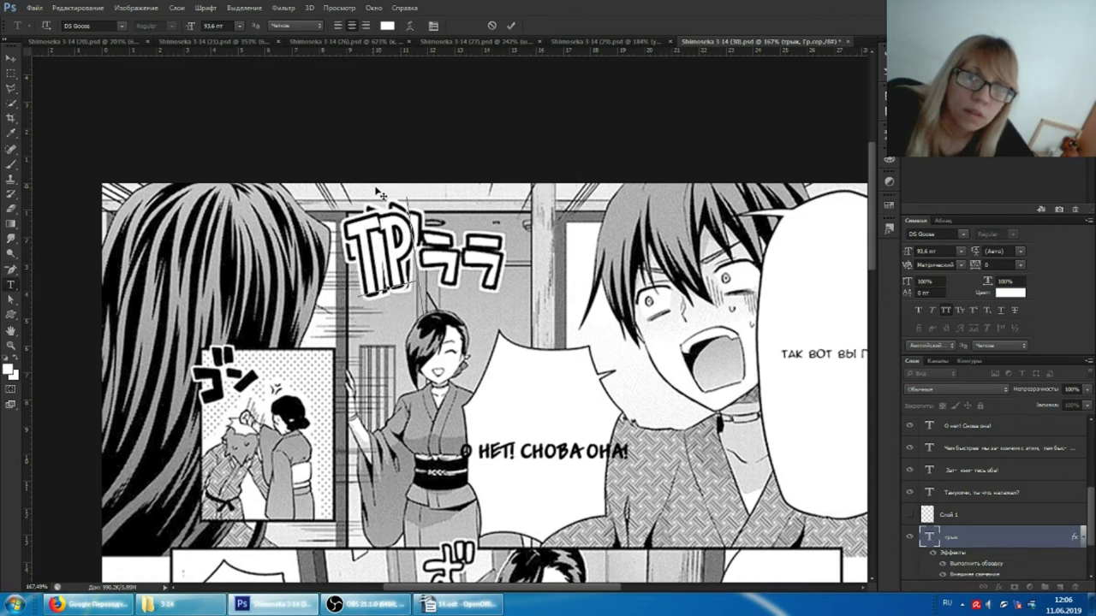
pyautogui.press('Return')
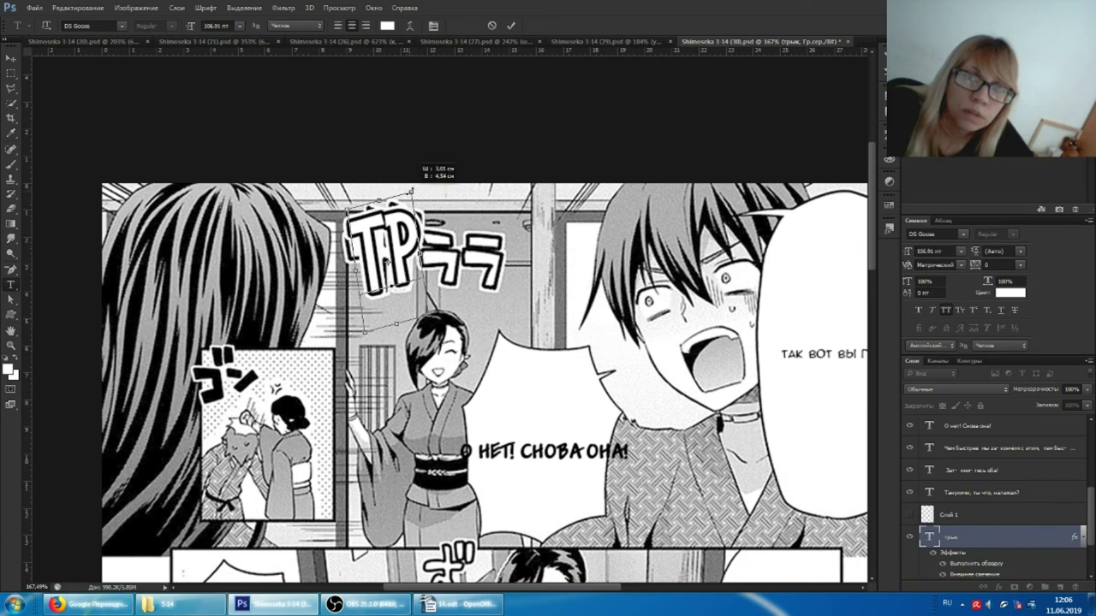
pyautogui.rightClick(925, 537)
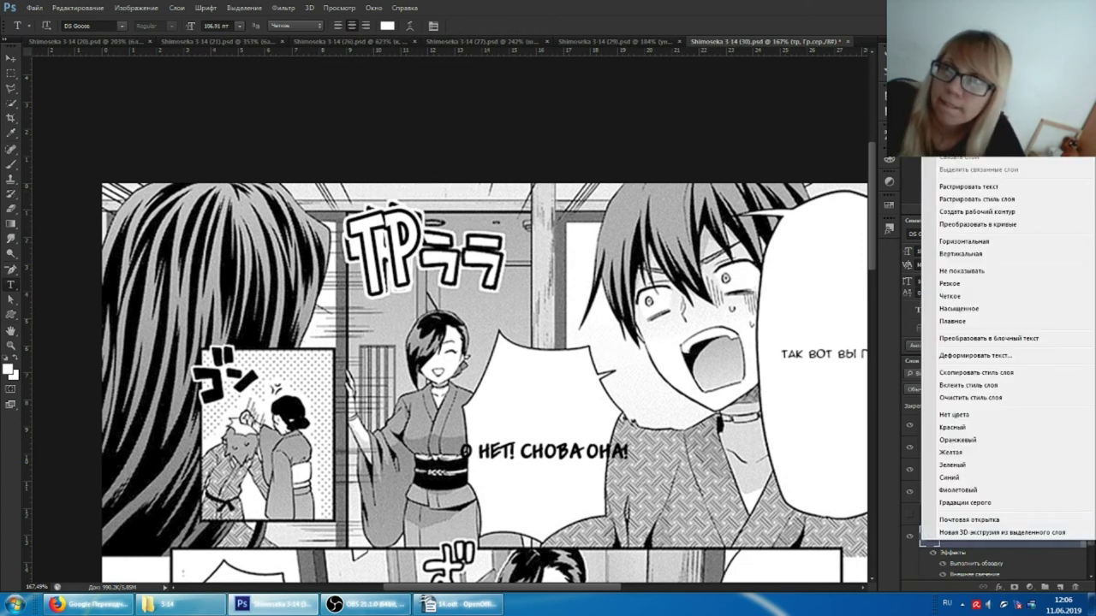
# - Restore the accidentally deleted ТР layer with undo
pyautogui.press('Escape')
pyautogui.press('Delete')
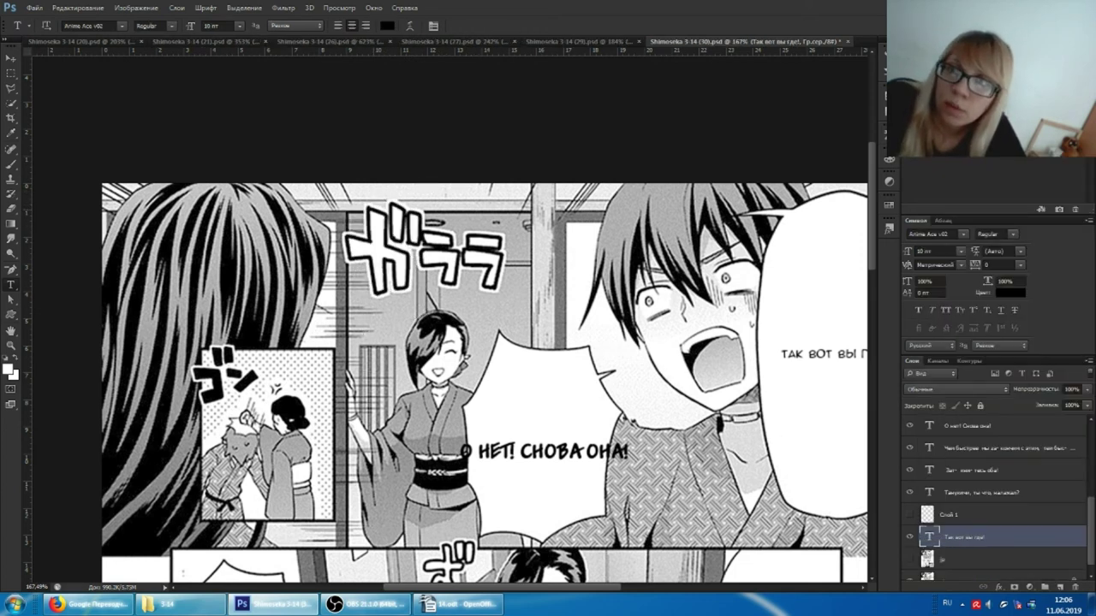
pyautogui.hotkey('ctrl', 'z')
pyautogui.rightClick(959, 534)
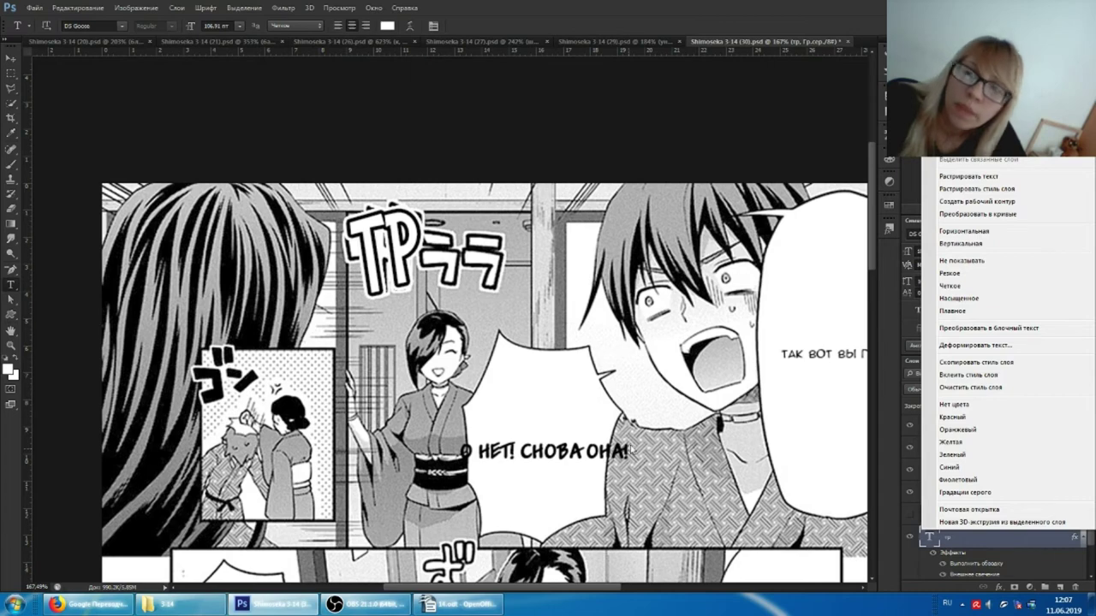
pyautogui.click(368, 604)
pyautogui.moveTo(912, 55); pyautogui.dragTo(909, 124)
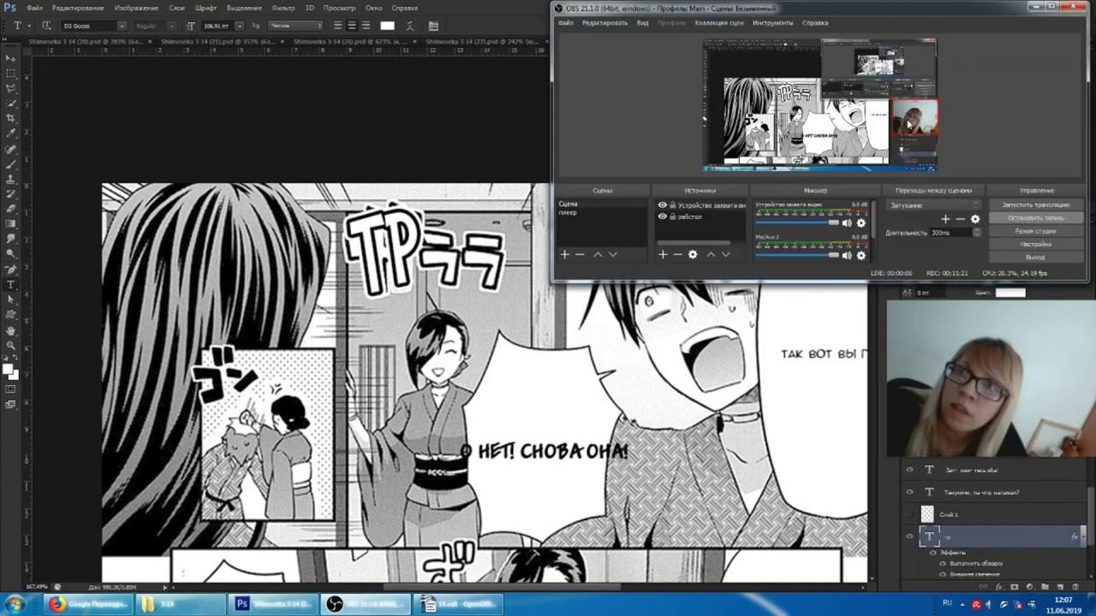
pyautogui.click(368, 604)
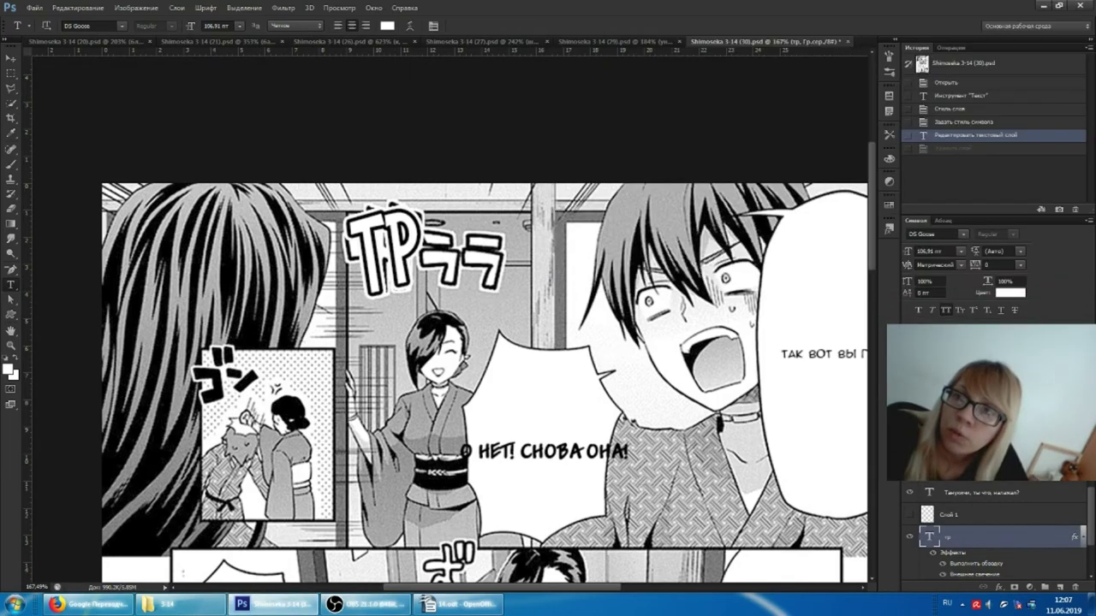
# - Duplicate ТР as 'тр копия' and shift the copy right of the original
pyautogui.rightClick(952, 545)
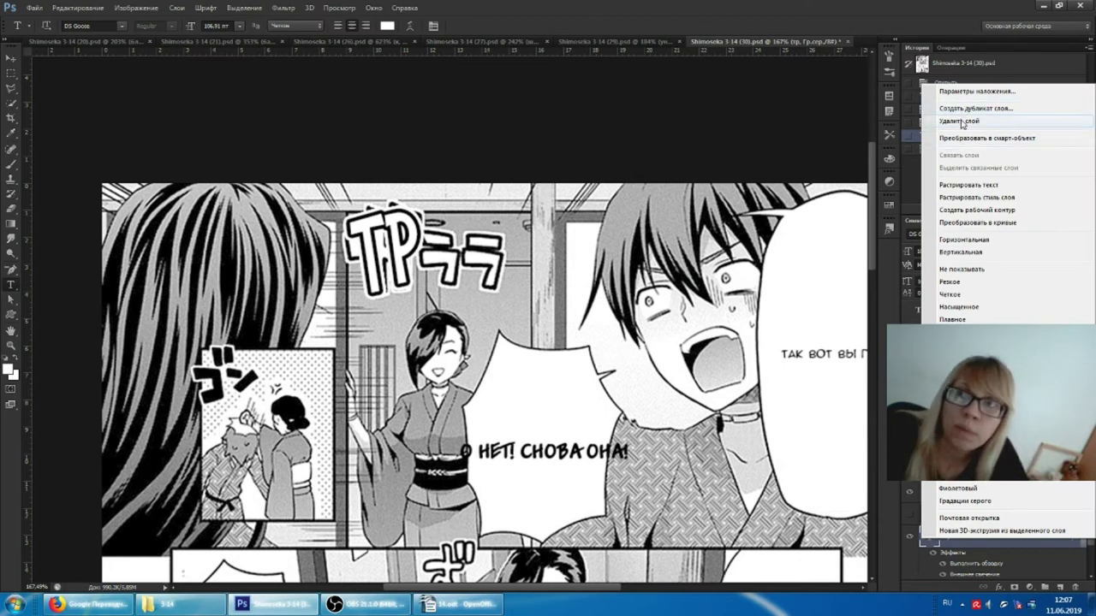
pyautogui.click(961, 108)
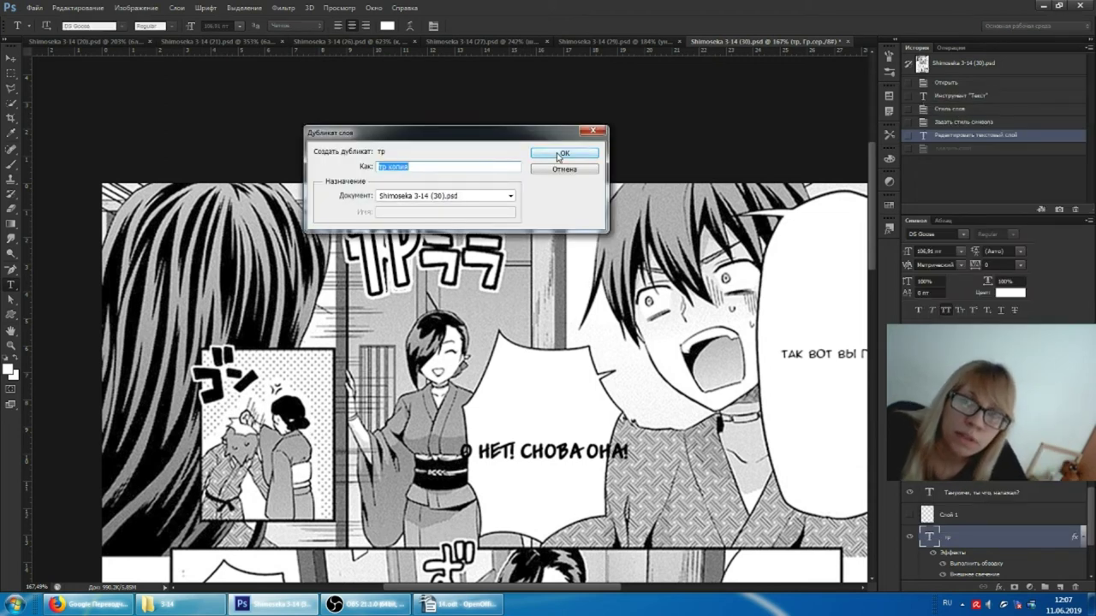
pyautogui.click(558, 154)
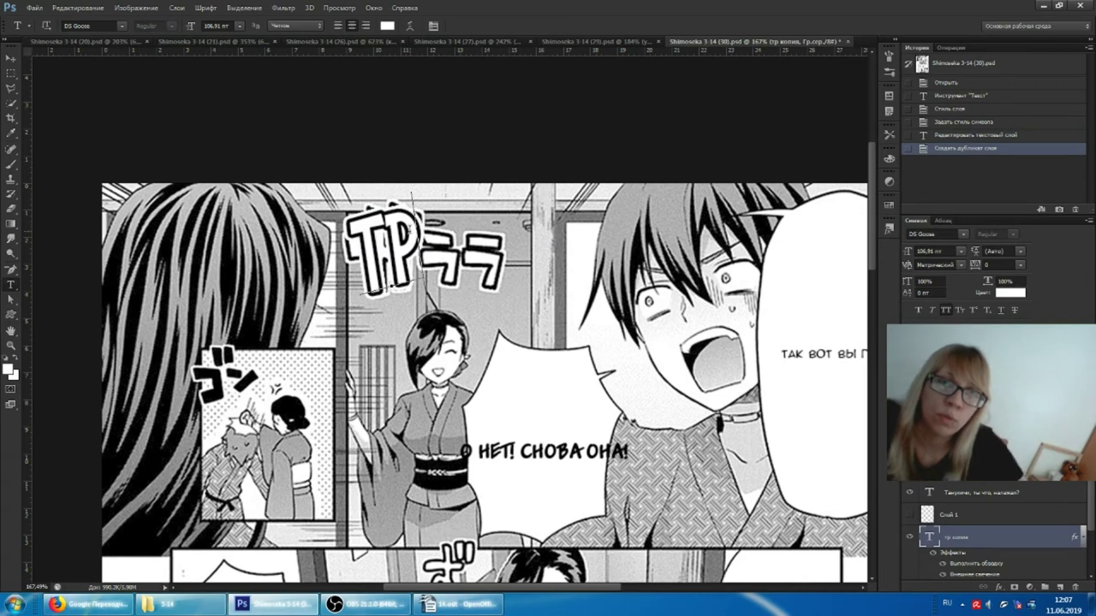
pyautogui.moveTo(396, 221); pyautogui.dragTo(457, 221)
# - Retype the duplicate as Ы at about 62 pt and set it right after ТР
pyautogui.hotkey('ctrl', 'a')
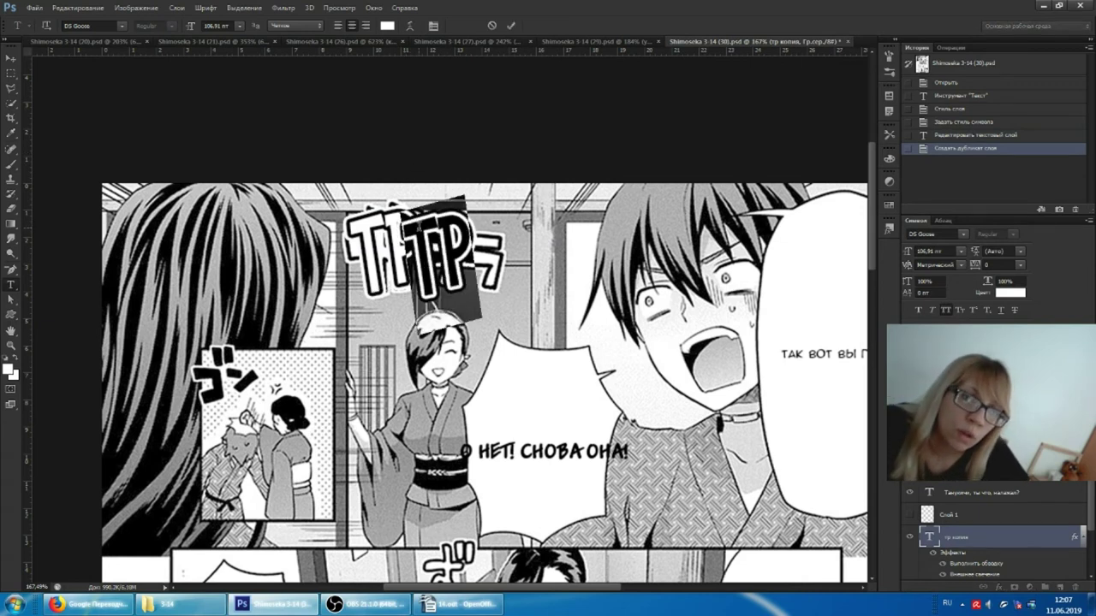
pyautogui.write('ры')
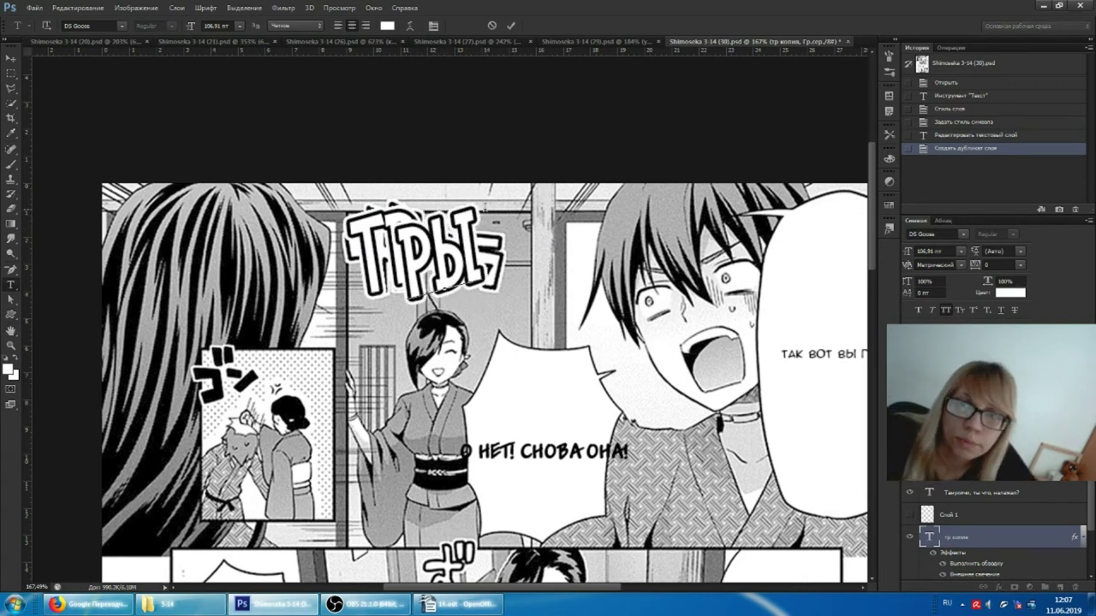
pyautogui.hotkey('ctrl', 'shift', ',')
pyautogui.hotkey('ctrl', 'shift', ',')
pyautogui.hotkey('ctrl', 'shift', ',')
pyautogui.hotkey('ctrl', 'shift', ',')
pyautogui.hotkey('ctrl', 'shift', ',')
pyautogui.hotkey('ctrl', 'shift', ',')
pyautogui.hotkey('ctrl', 'shift', ',')
pyautogui.hotkey('ctrl', 'shift', ',')
pyautogui.hotkey('ctrl', 'shift', ',')
pyautogui.hotkey('ctrl', 'shift', ',')
pyautogui.hotkey('ctrl', 'shift', ',')
pyautogui.hotkey('ctrl', 'shift', ',')
pyautogui.moveTo(435, 248); pyautogui.dragTo(451, 219)
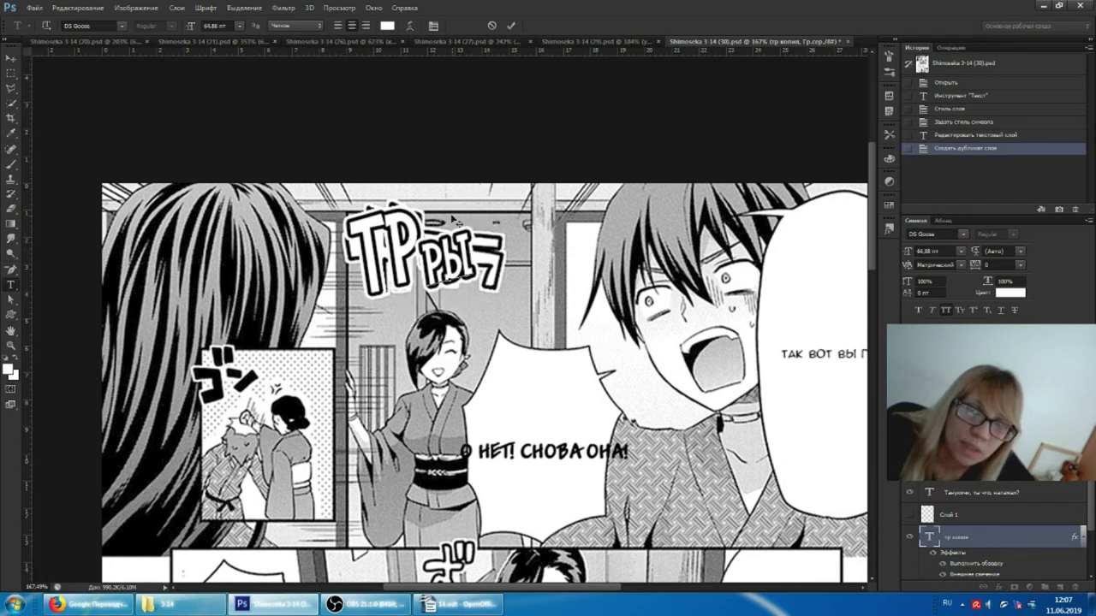
pyautogui.doubleClick(452, 233)
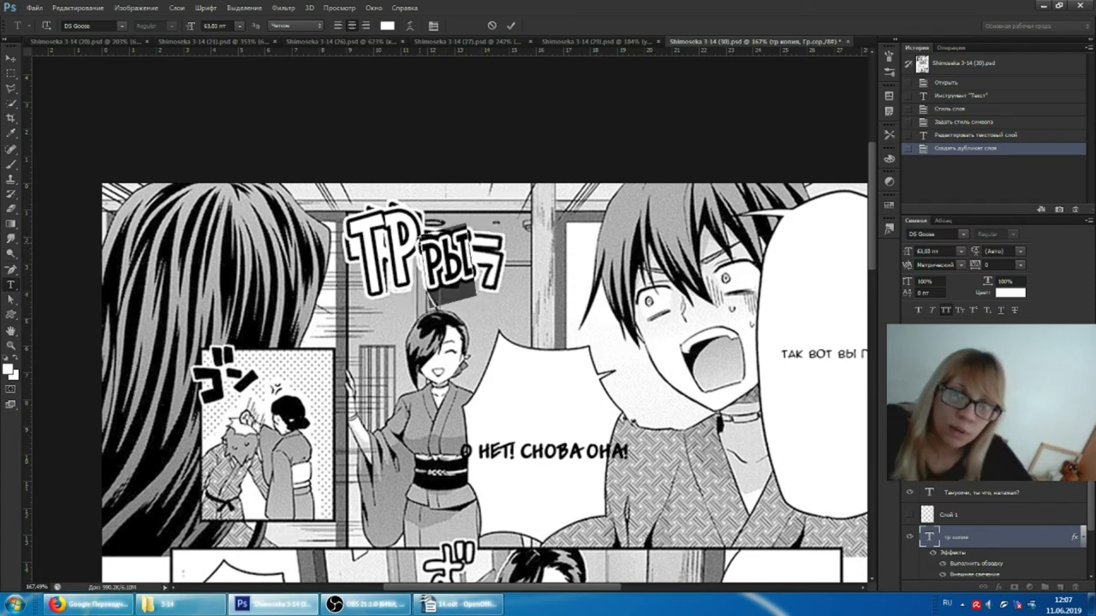
pyautogui.hotkey('ctrl', 'Return')
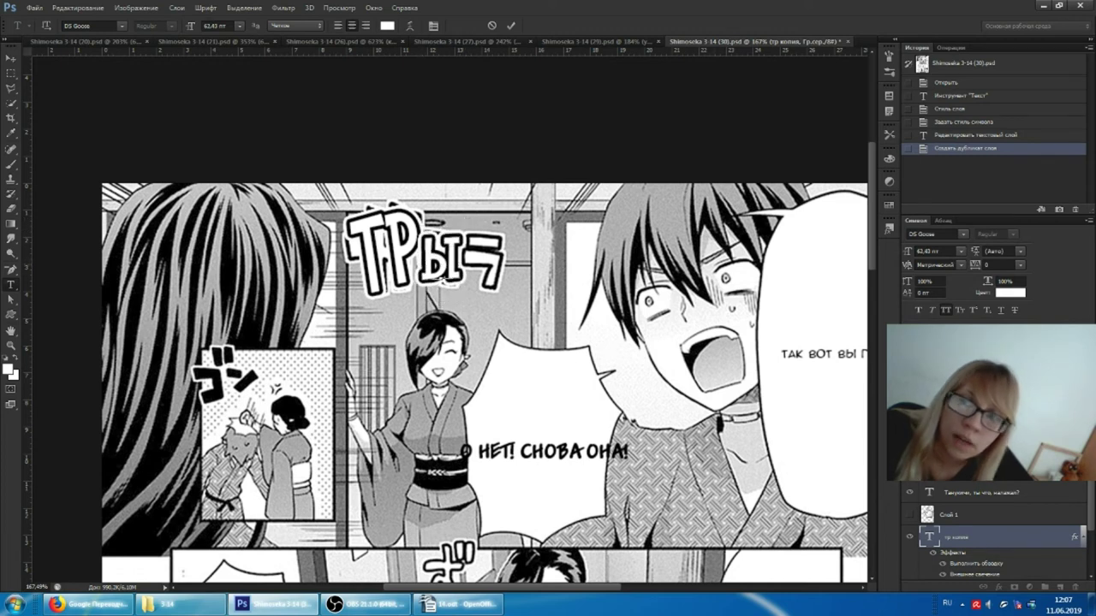
pyautogui.click(1005, 551)
pyautogui.scroll(-3, 951, 548)
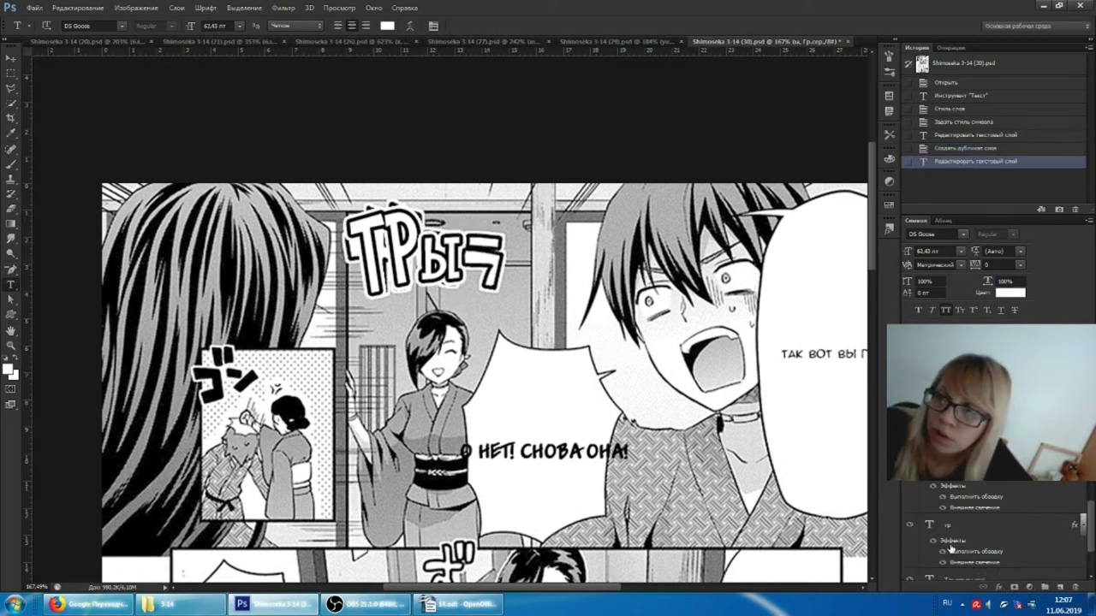
# - Hide the Ы and ТР outline effects and move the webcam preview off the layers panel
pyautogui.click(934, 486)
pyautogui.click(933, 431)
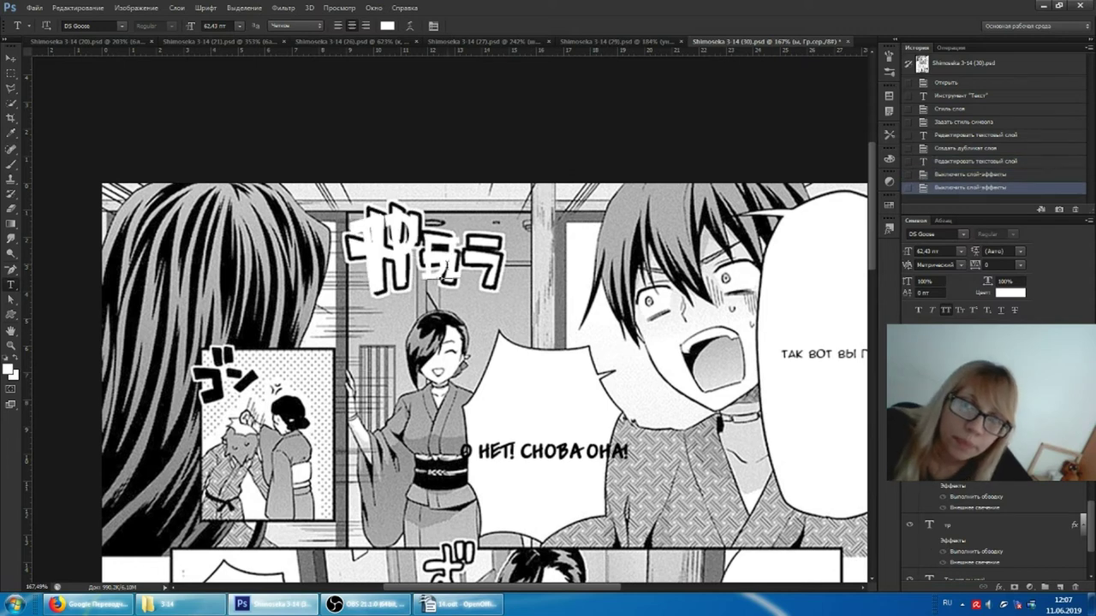
pyautogui.click(444, 274)
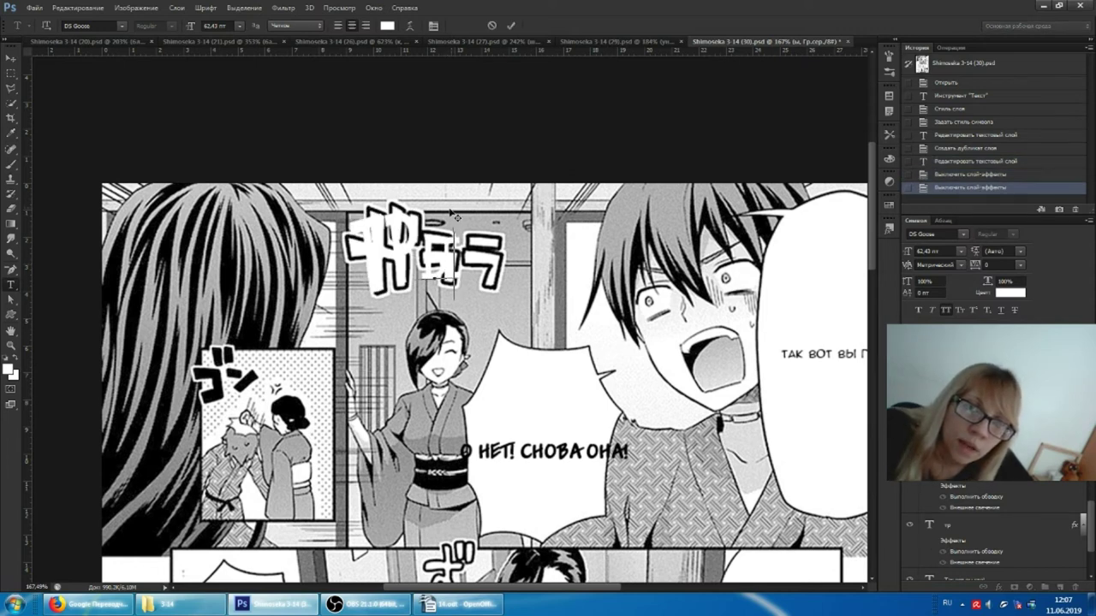
pyautogui.press('ctrl')
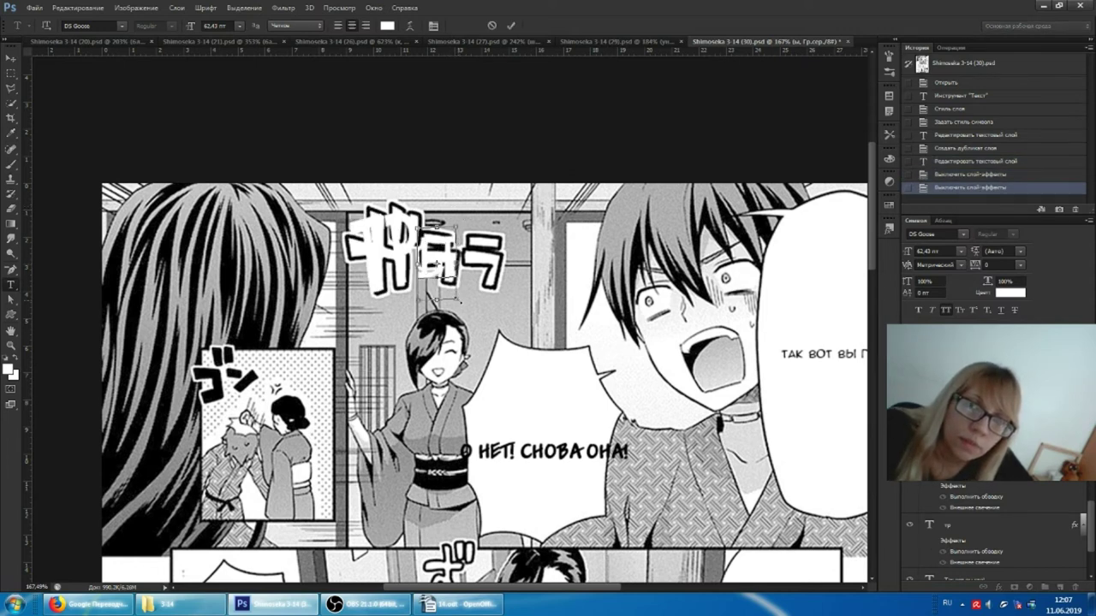
pyautogui.click(368, 605)
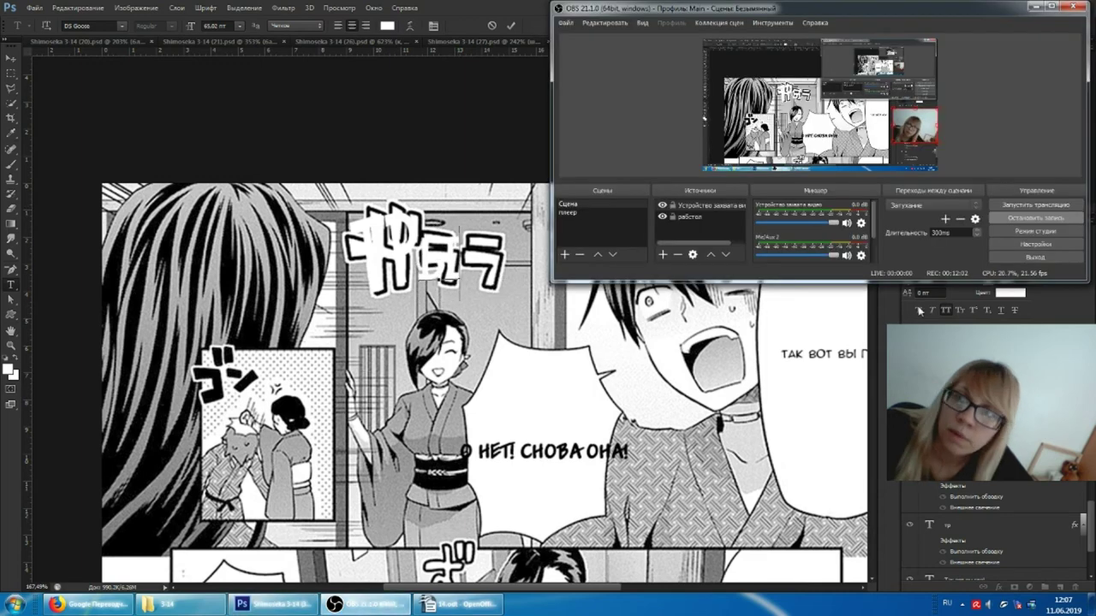
pyautogui.moveTo(938, 137); pyautogui.dragTo(938, 67)
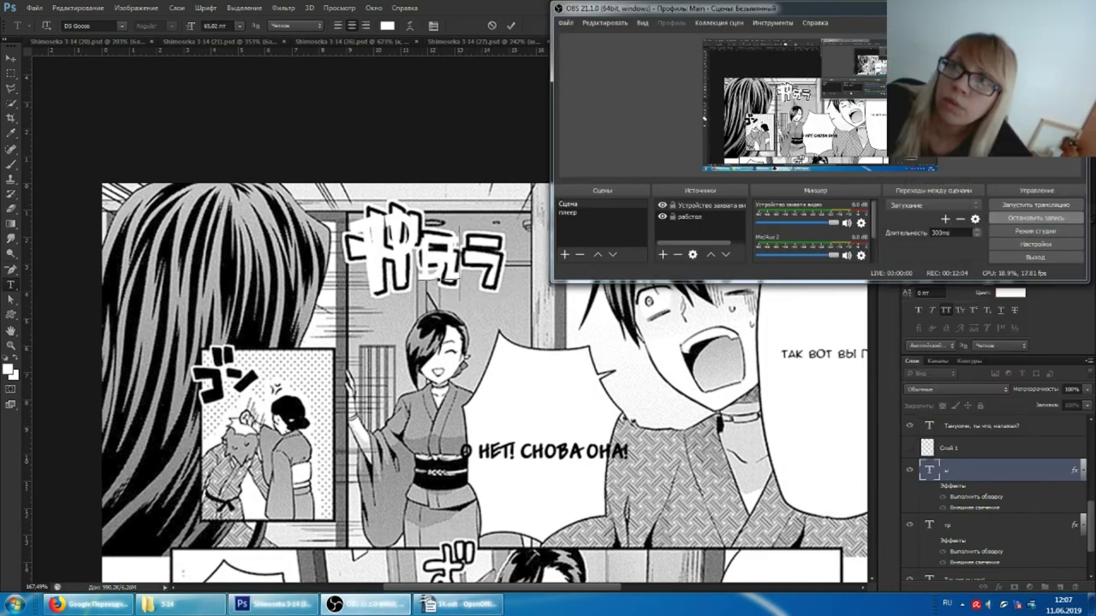
pyautogui.click(985, 471)
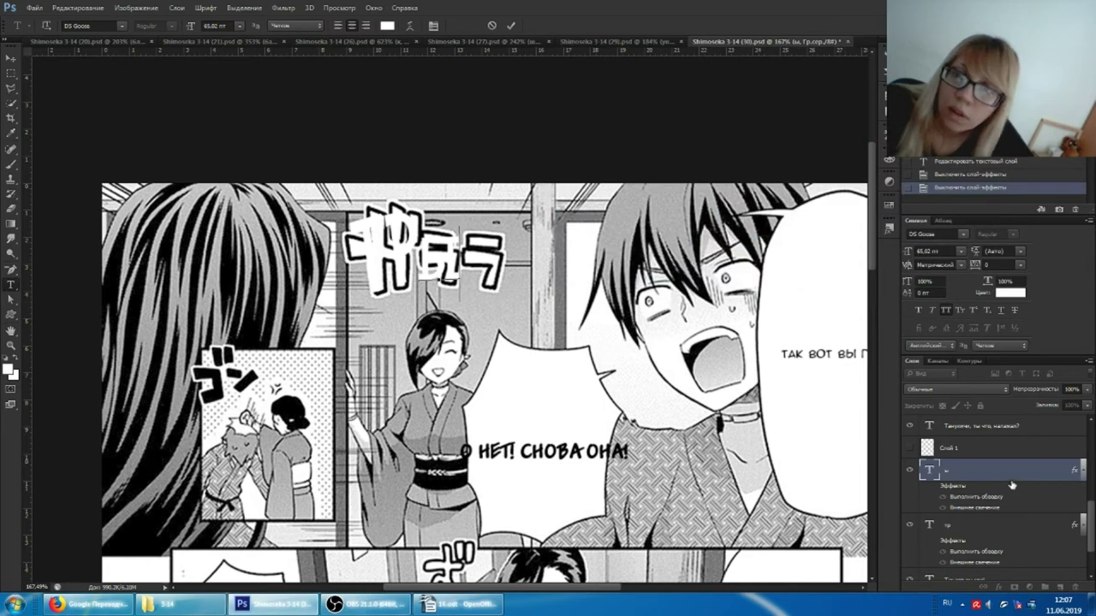
# - Duplicate the Ы layer, retype the copy as К, and enlarge it after ТРЫ
pyautogui.rightClick(986, 471)
pyautogui.click(950, 201)
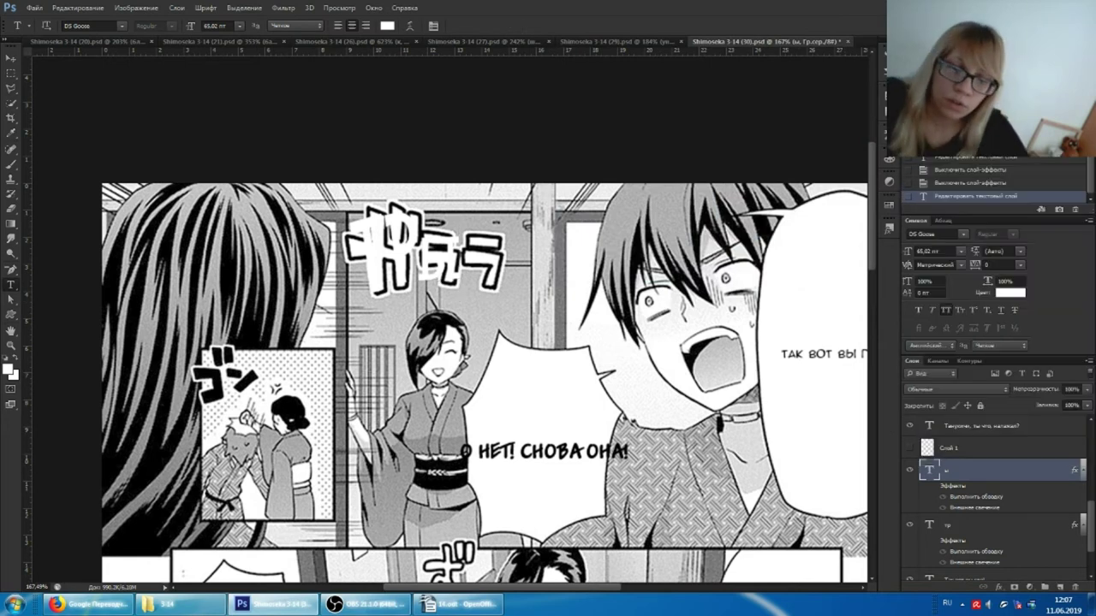
pyautogui.press('Return')
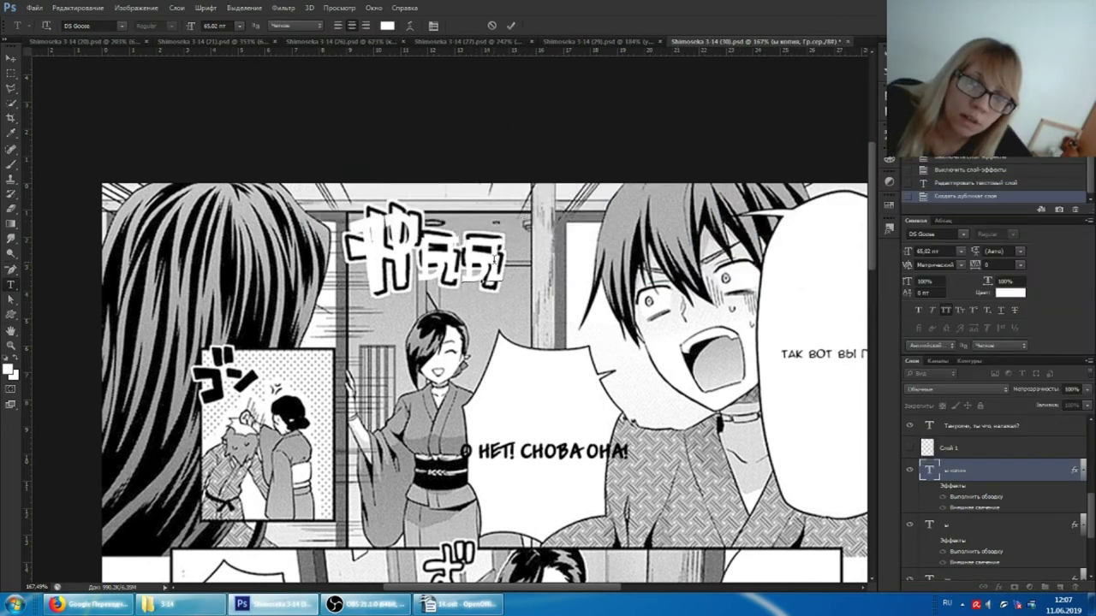
pyautogui.moveTo(503, 266); pyautogui.dragTo(461, 265)
pyautogui.write('ы')
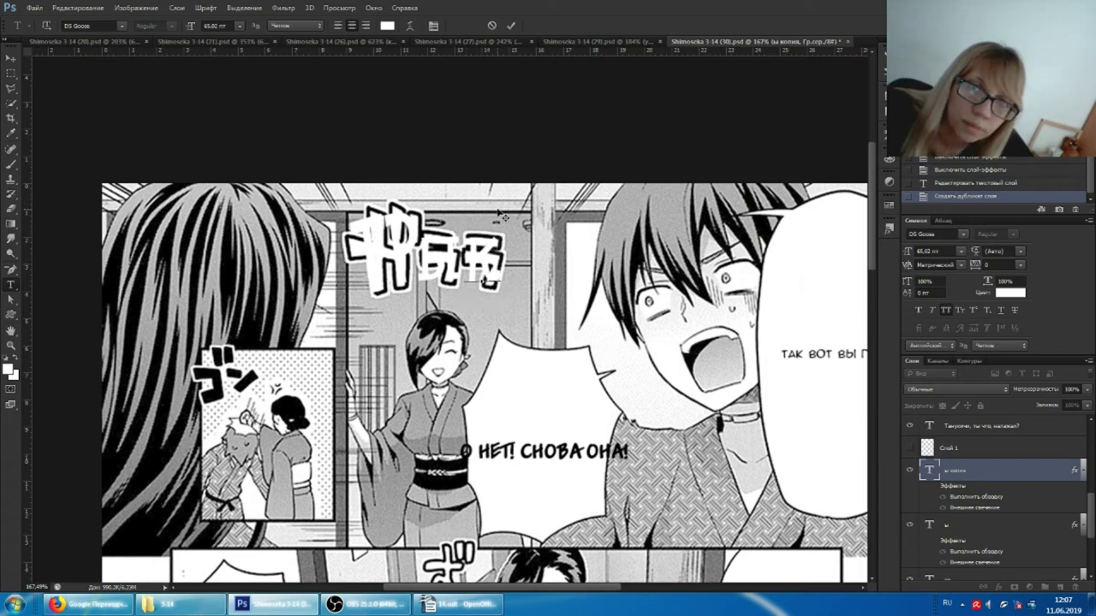
pyautogui.moveTo(502, 289); pyautogui.dragTo(503, 315)
pyautogui.hotkey('ctrl', 'Return')
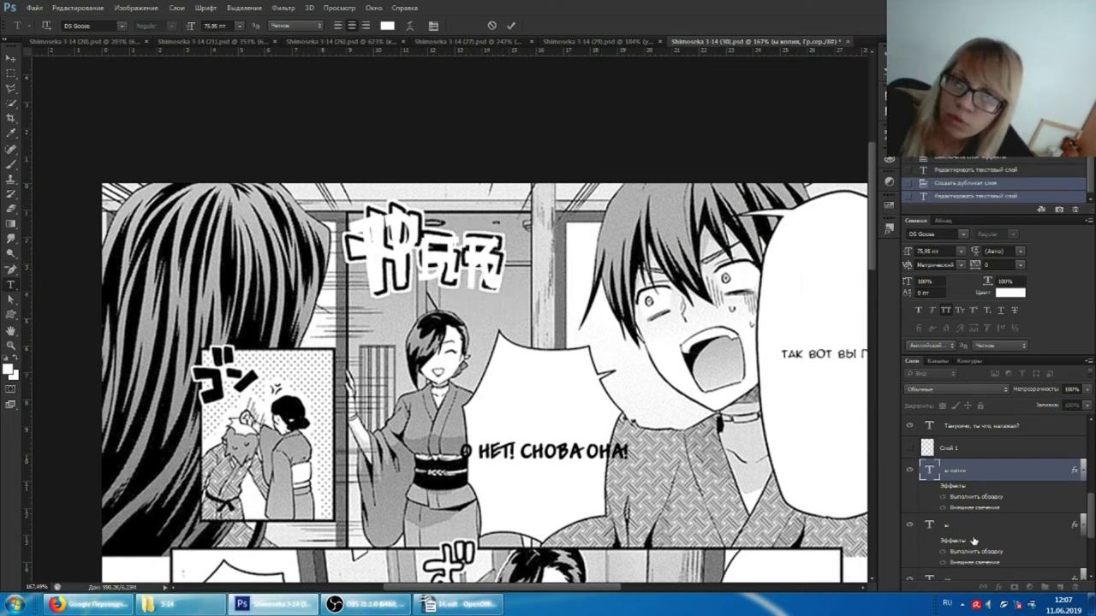
pyautogui.hotkey('alt', '[')
# - Adjust the middle Ы, then group the three letter layers into Группа 1
pyautogui.click(439, 265)
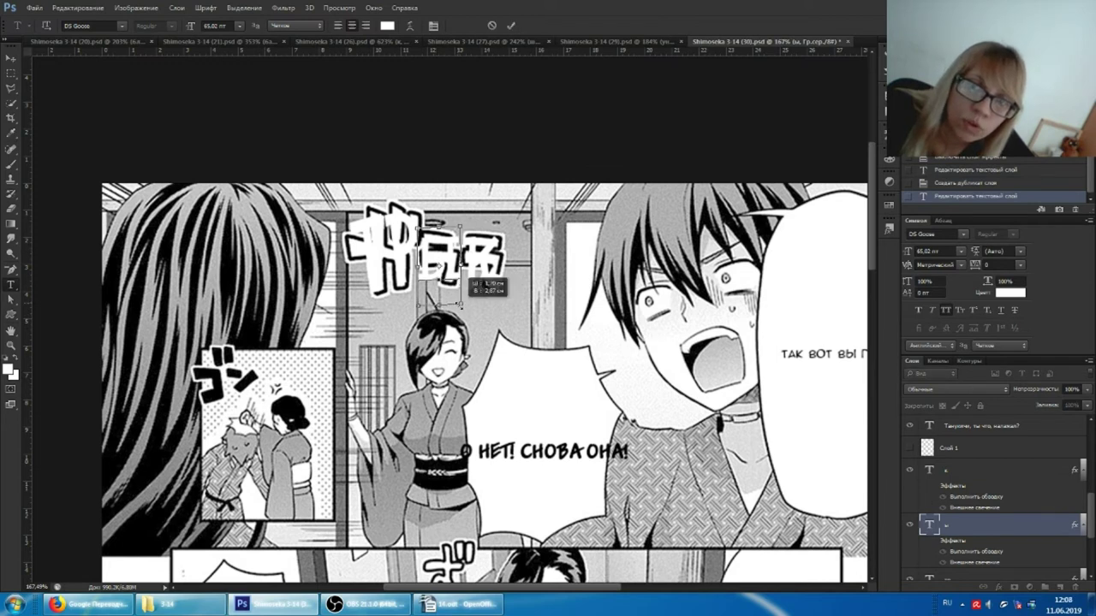
pyautogui.hotkey('ctrl', 'Return')
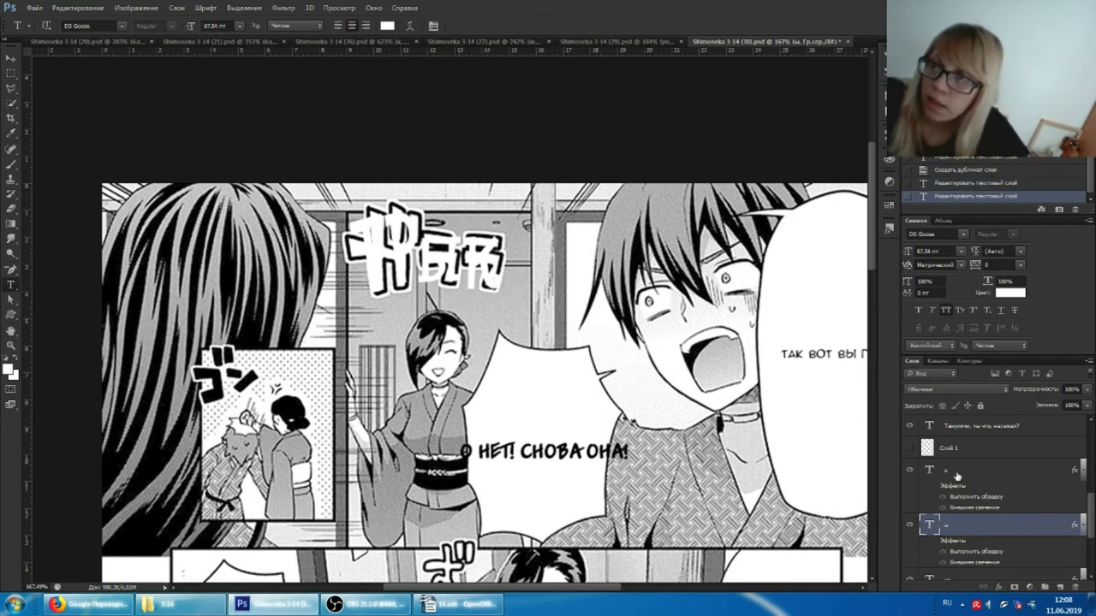
pyautogui.hotkey('alt', ']')
pyautogui.keyDown('shift'); pyautogui.click(957, 558); pyautogui.keyUp('shift')
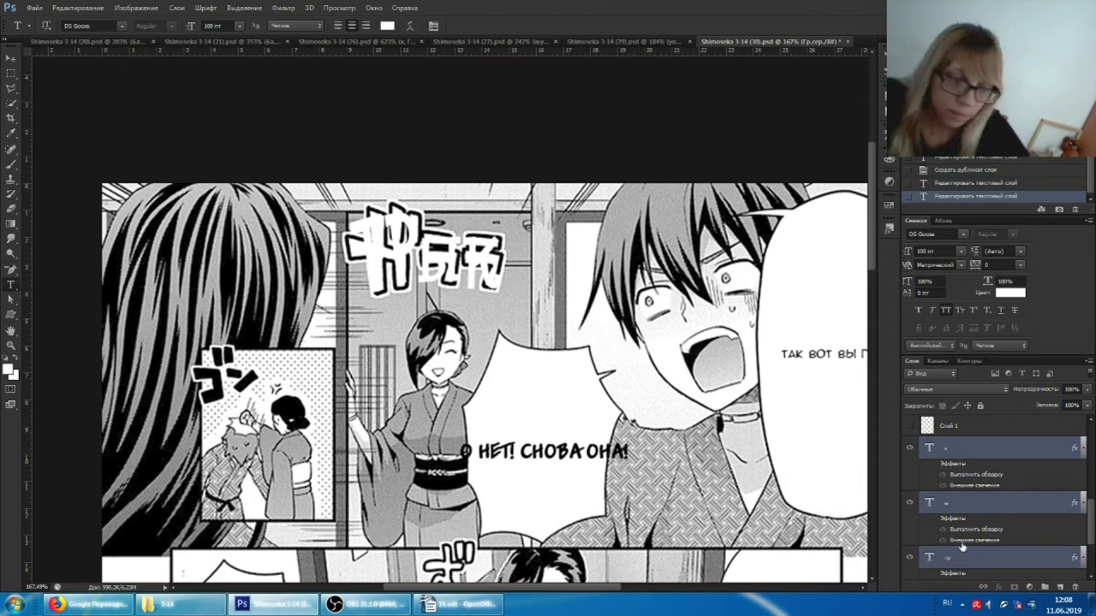
pyautogui.hotkey('ctrl', 'g')
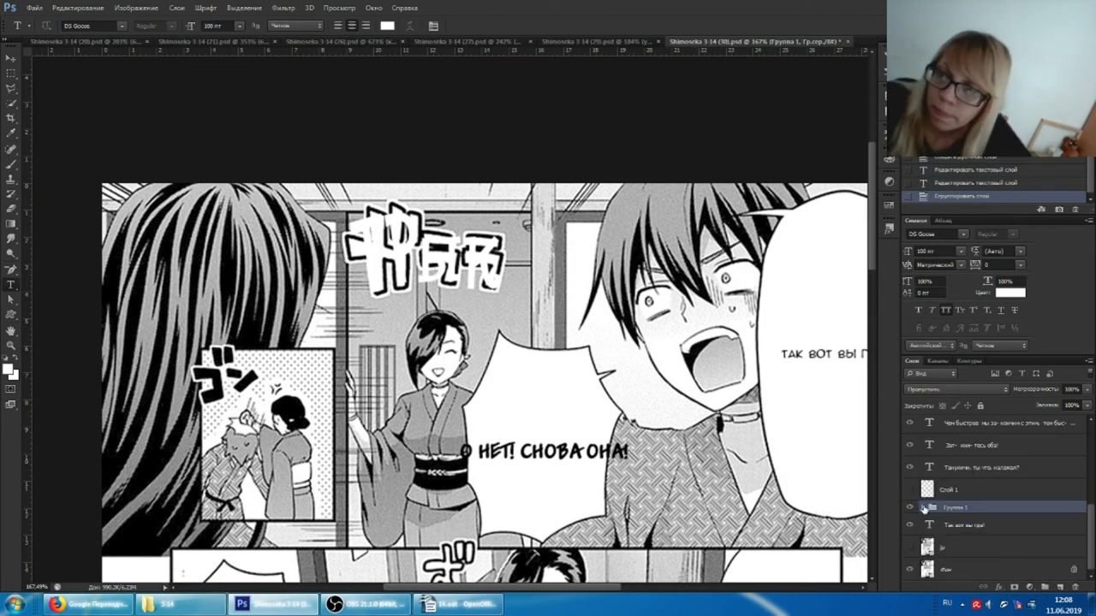
# - Copy a letter layer's stroke and outer glow style and paste it onto Группа 1
pyautogui.click(923, 508)
pyautogui.rightClick(966, 522)
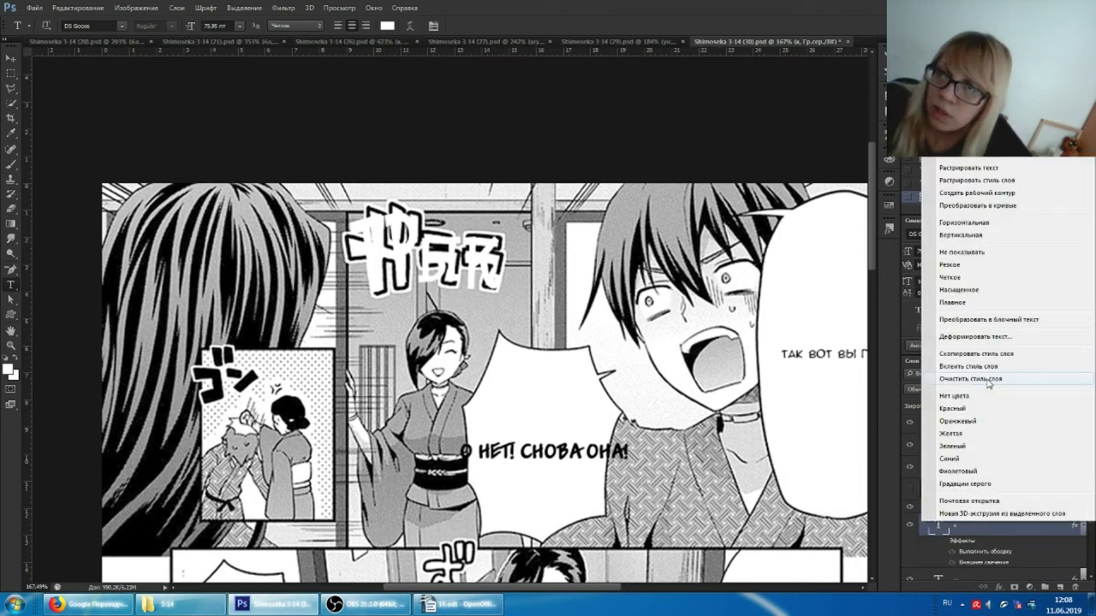
pyautogui.click(977, 354)
pyautogui.click(922, 508)
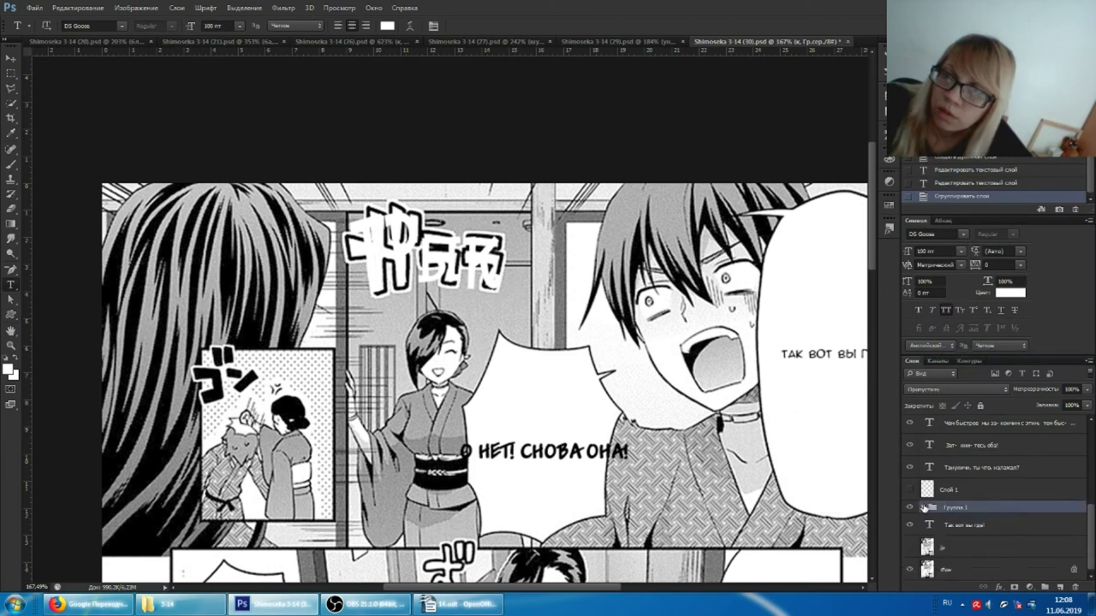
pyautogui.rightClick(943, 511)
pyautogui.click(967, 363)
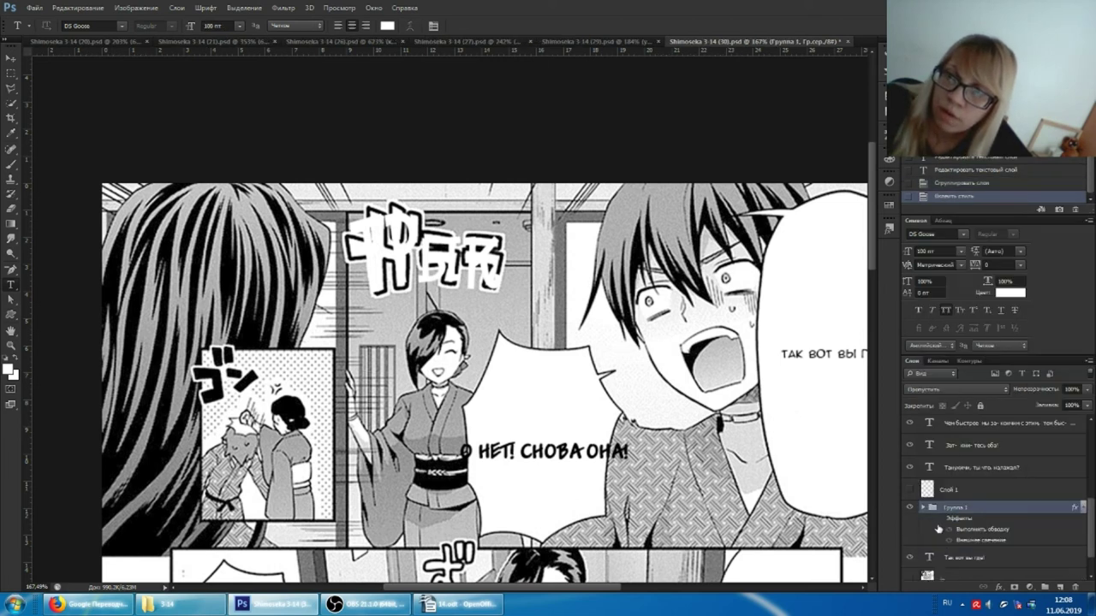
pyautogui.click(940, 520)
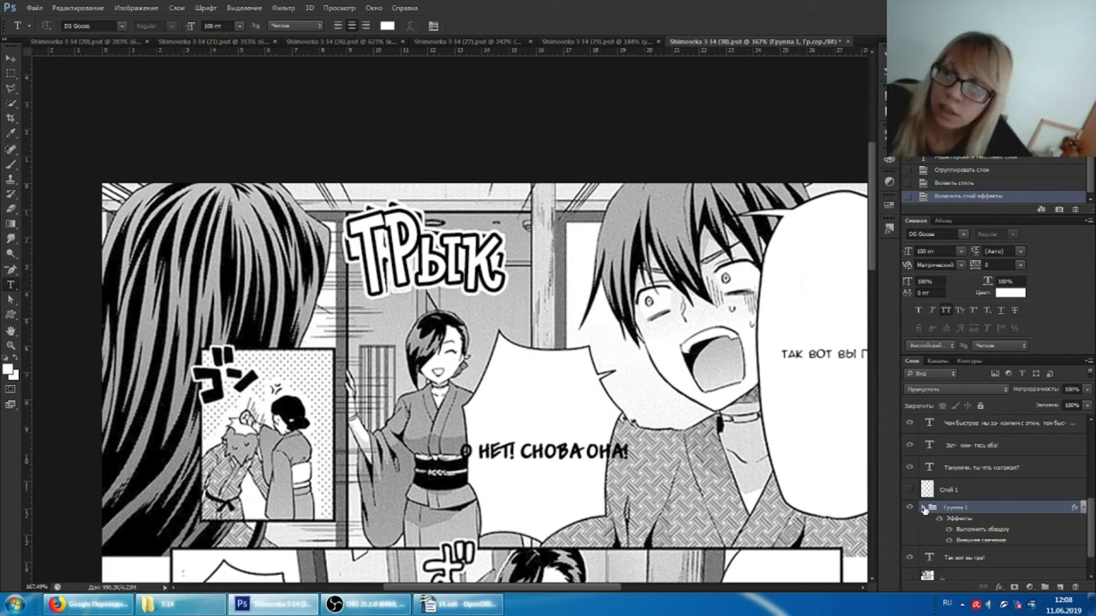
# - Toggle effects on the ТРЫК letter layers inside Группа 1 to compare against the group style
pyautogui.scroll(-1, 677, 325)
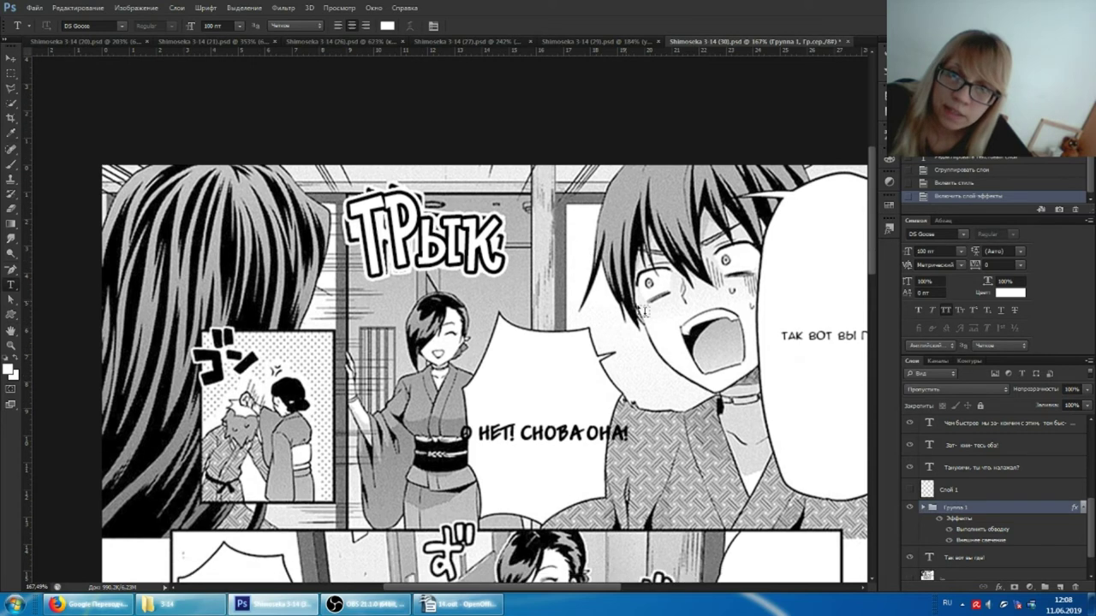
pyautogui.click(923, 509)
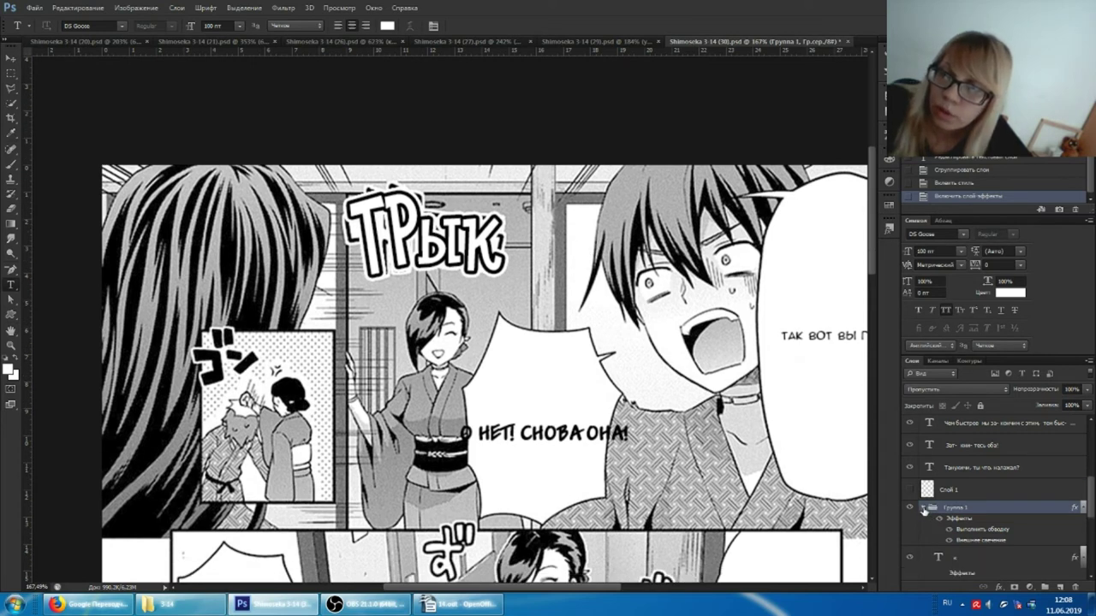
pyautogui.scroll(-2, 942, 460)
pyautogui.click(941, 429)
pyautogui.click(942, 485)
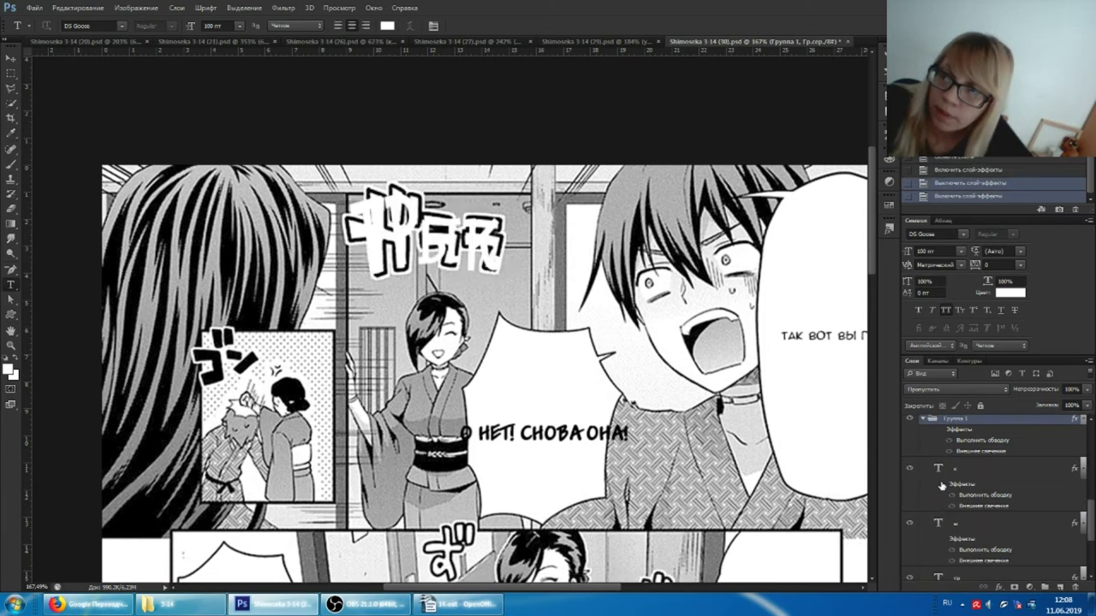
pyautogui.click(942, 542)
pyautogui.scroll(-1, 942, 548)
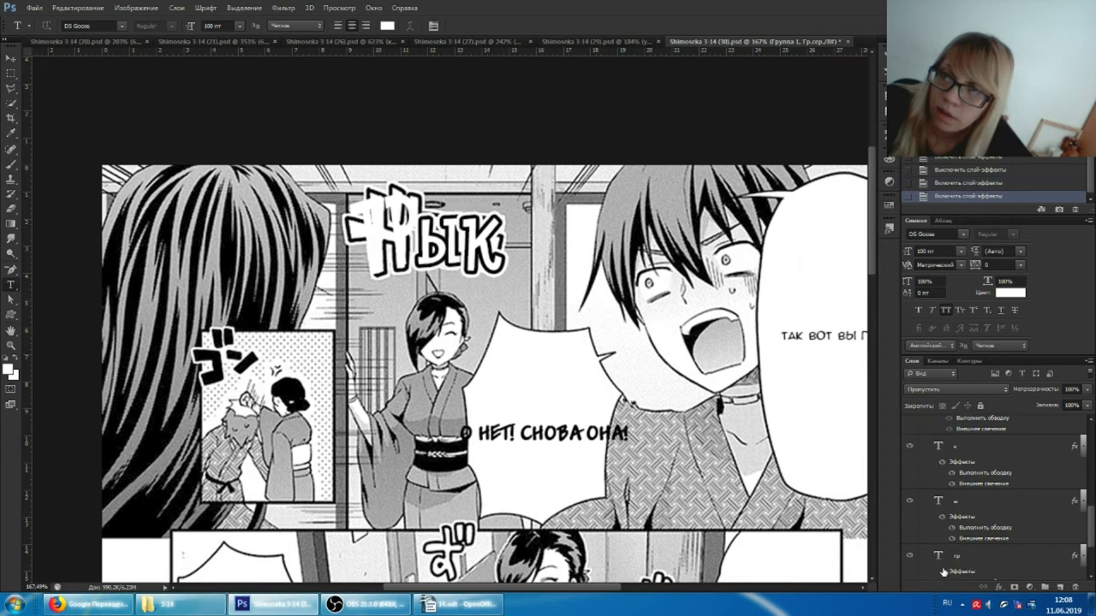
pyautogui.click(942, 572)
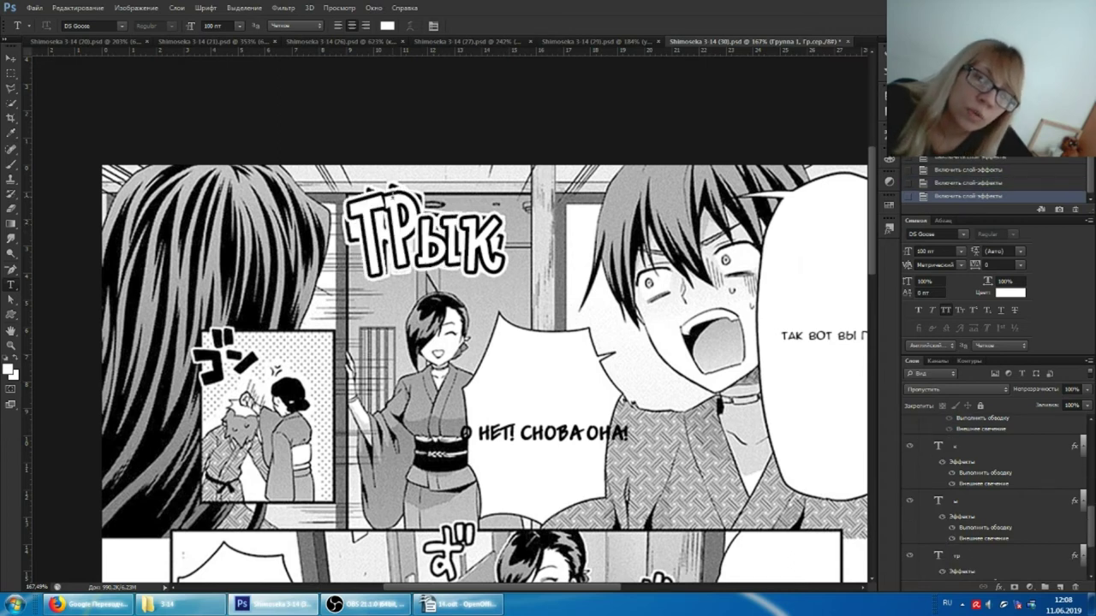
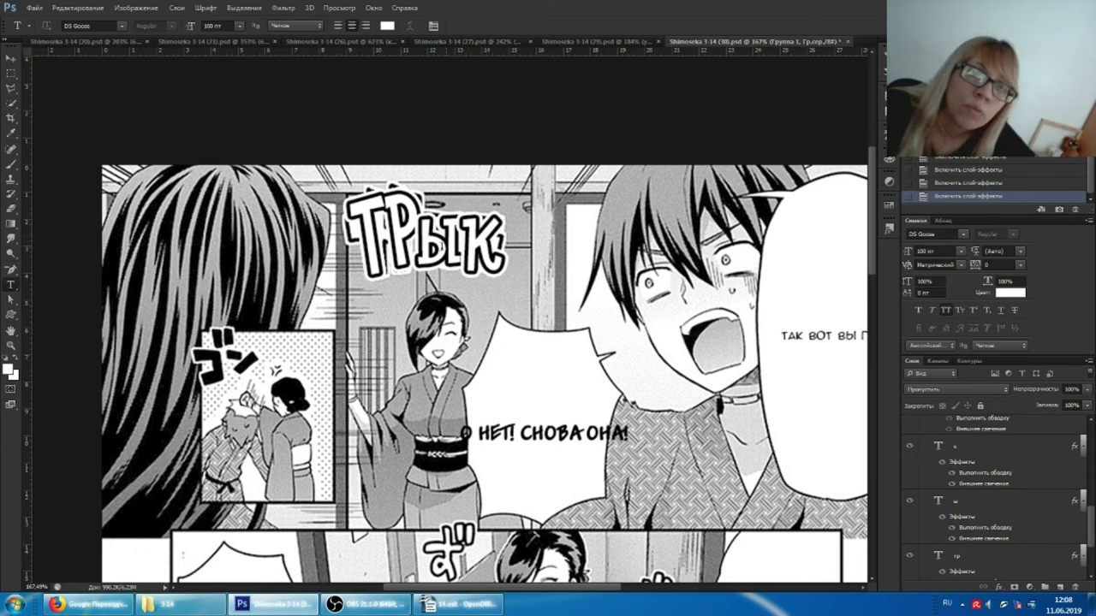
# - Toggle the ТРЫК letter outline effects off and back on to compare the look
pyautogui.click(942, 572)
pyautogui.click(942, 518)
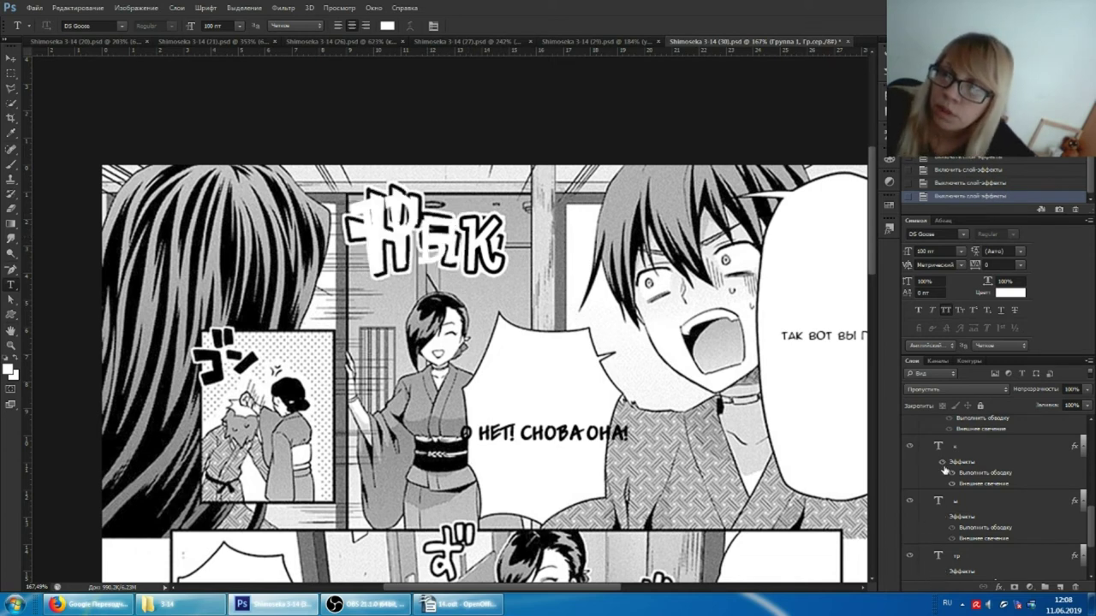
pyautogui.click(942, 462)
pyautogui.scroll(2, 942, 505)
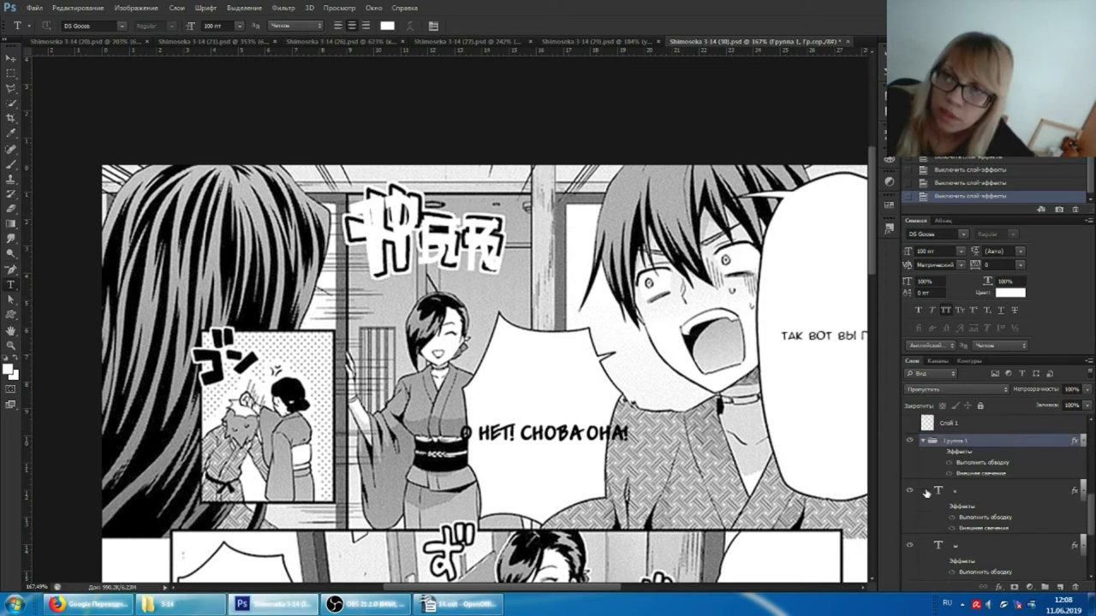
pyautogui.click(923, 441)
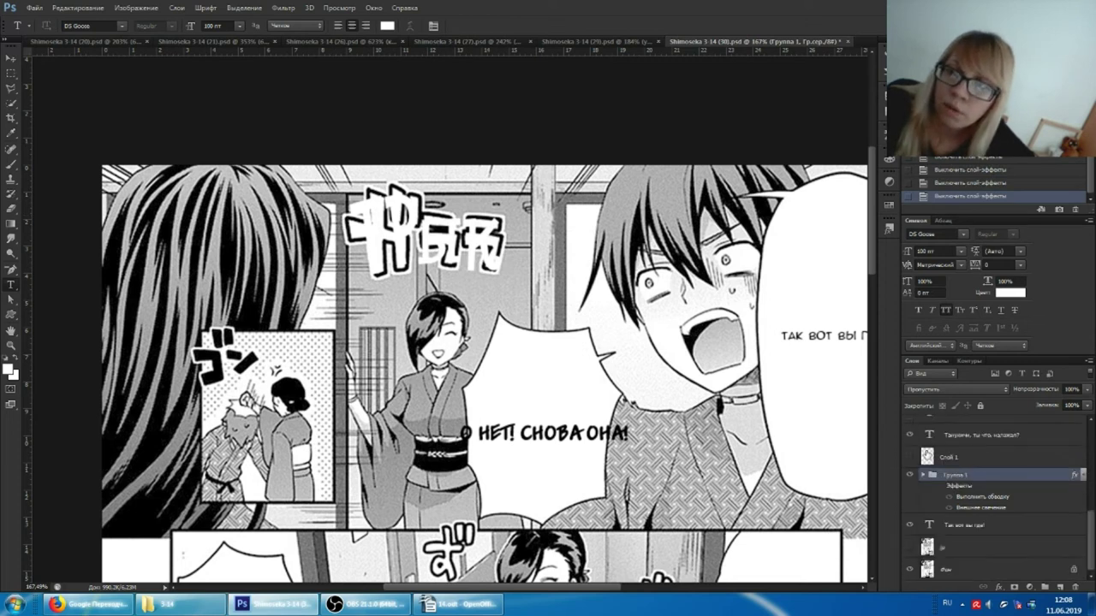
pyautogui.click(939, 490)
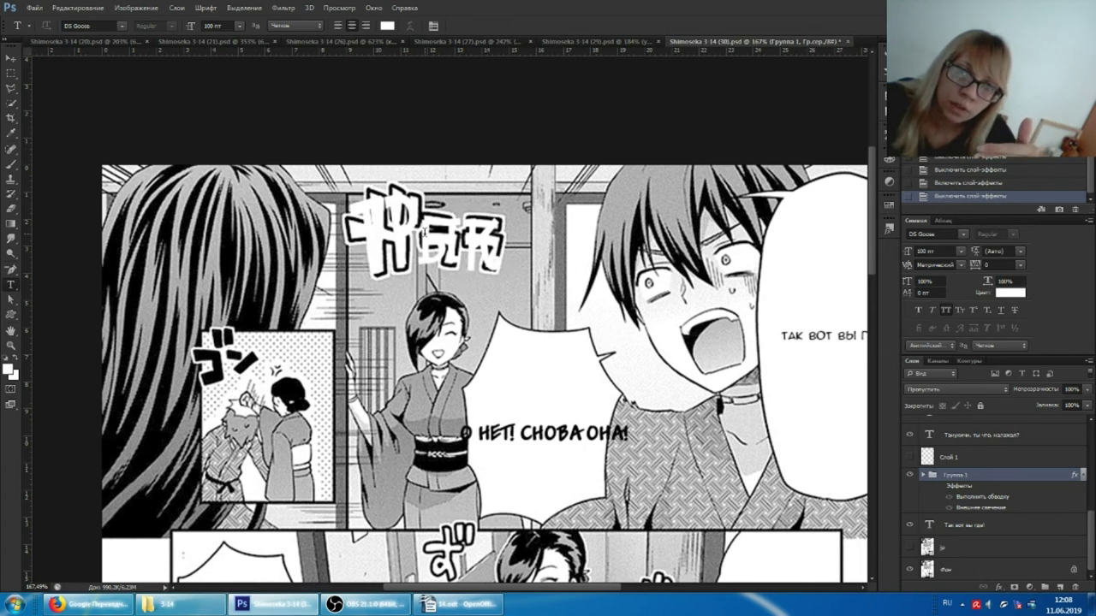
pyautogui.click(939, 486)
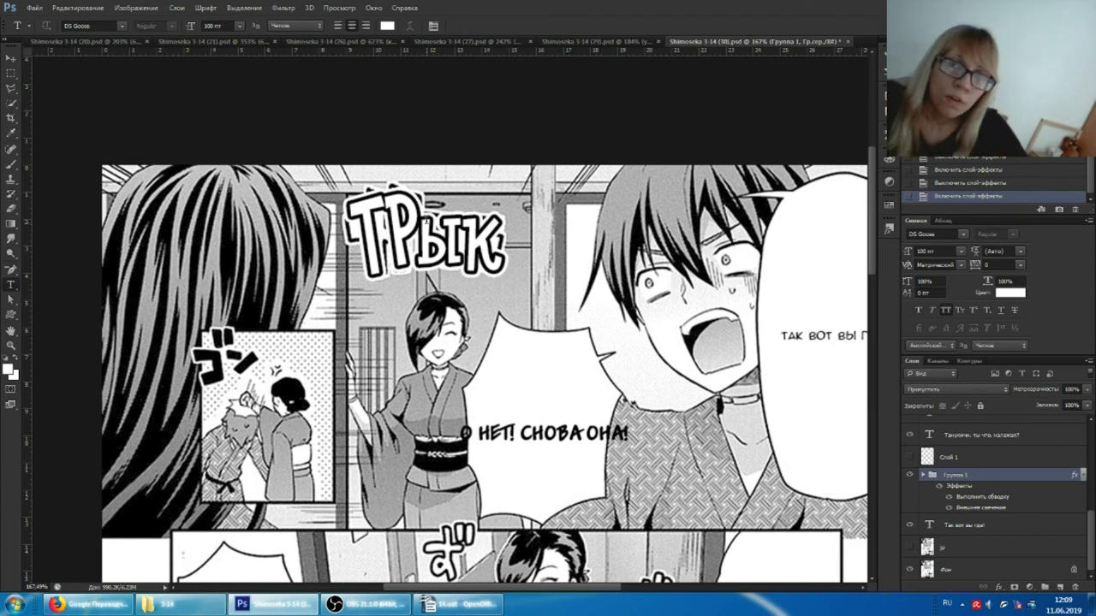
# - Select the 'квадратный 2' type preset
pyautogui.scroll(-3, 528, 267)
pyautogui.scroll(2, 254, 255)
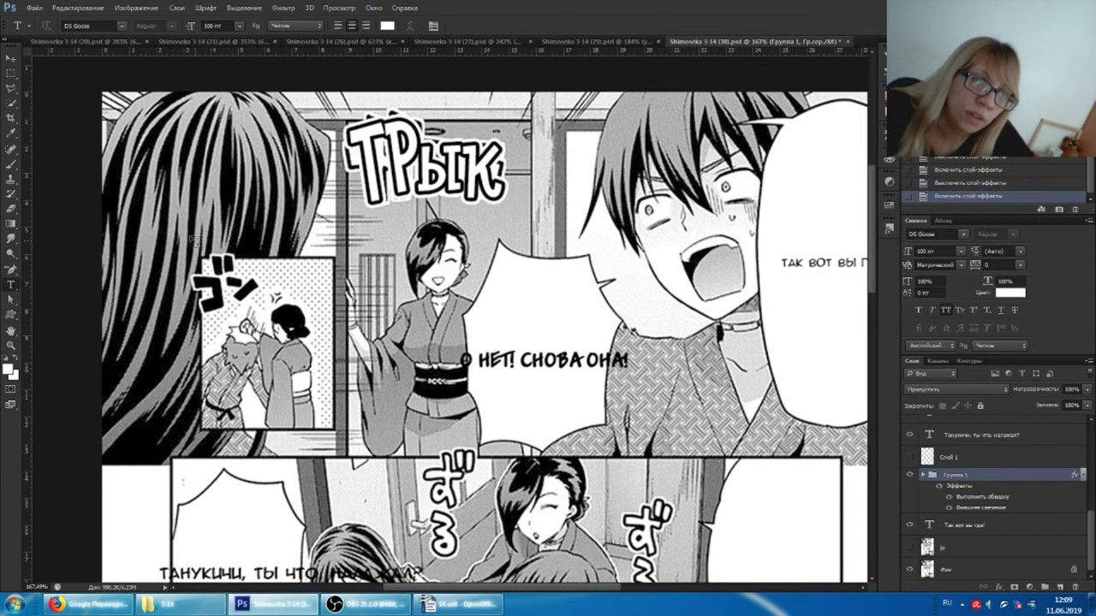
pyautogui.hscroll(-3, 257, 274)
pyautogui.scroll(1, 293, 315)
pyautogui.scroll(2, 293, 315)
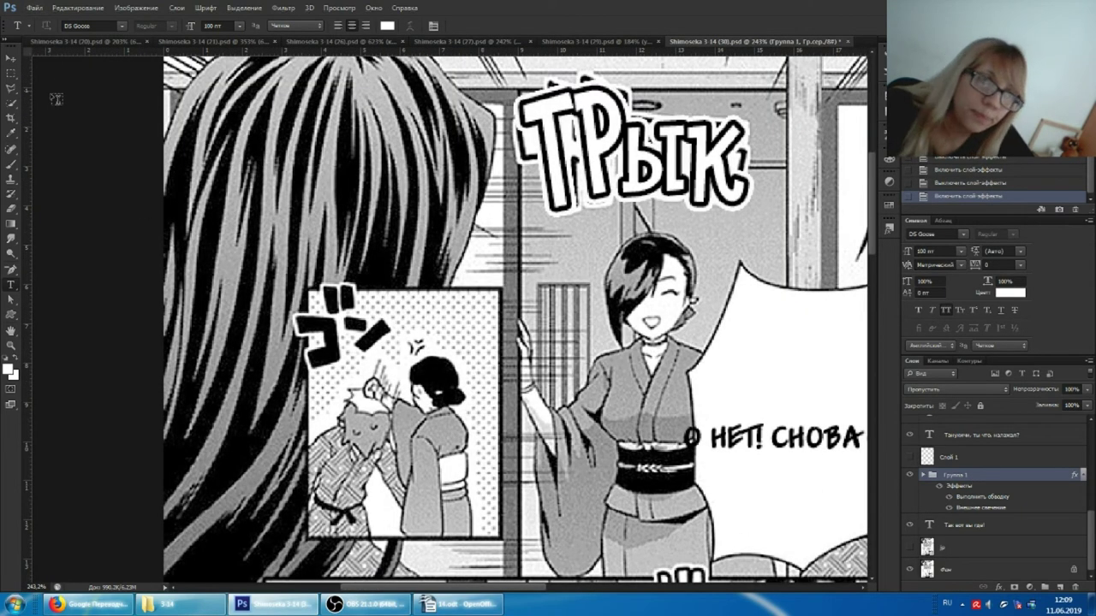
pyautogui.click(24, 28)
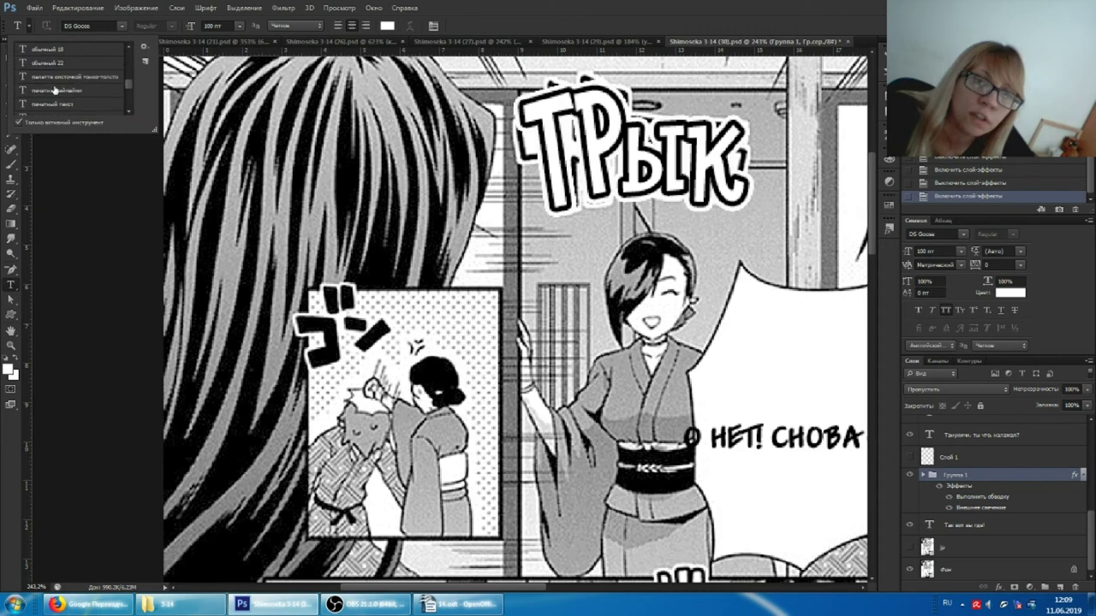
pyautogui.scroll(2, 53, 89)
pyautogui.scroll(2, 53, 89)
pyautogui.scroll(2, 53, 89)
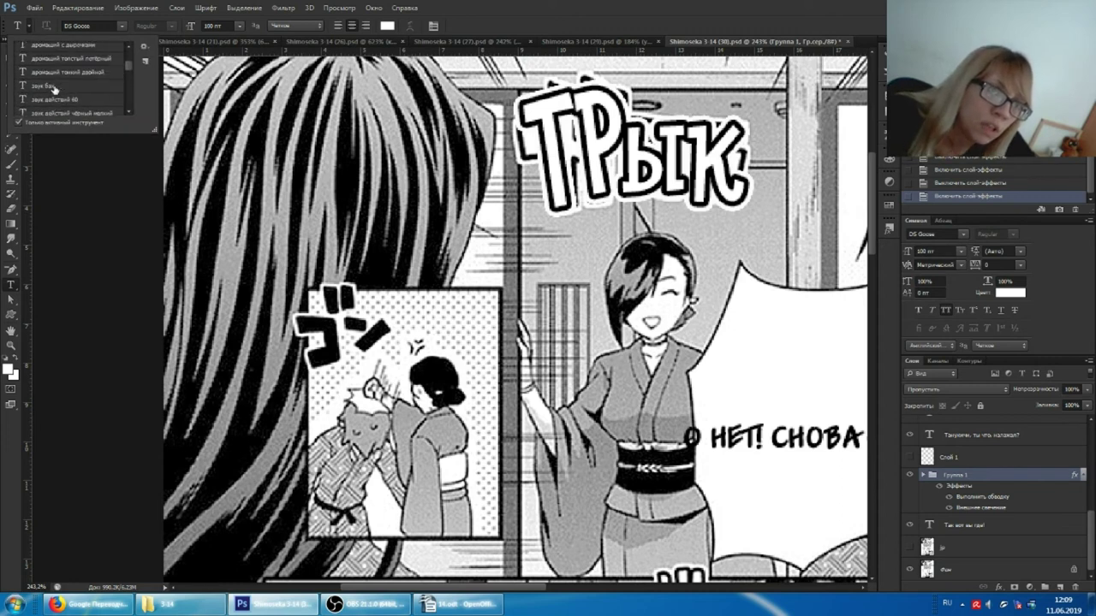
pyautogui.scroll(-3, 56, 89)
pyautogui.scroll(-1, 57, 86)
pyautogui.click(60, 47)
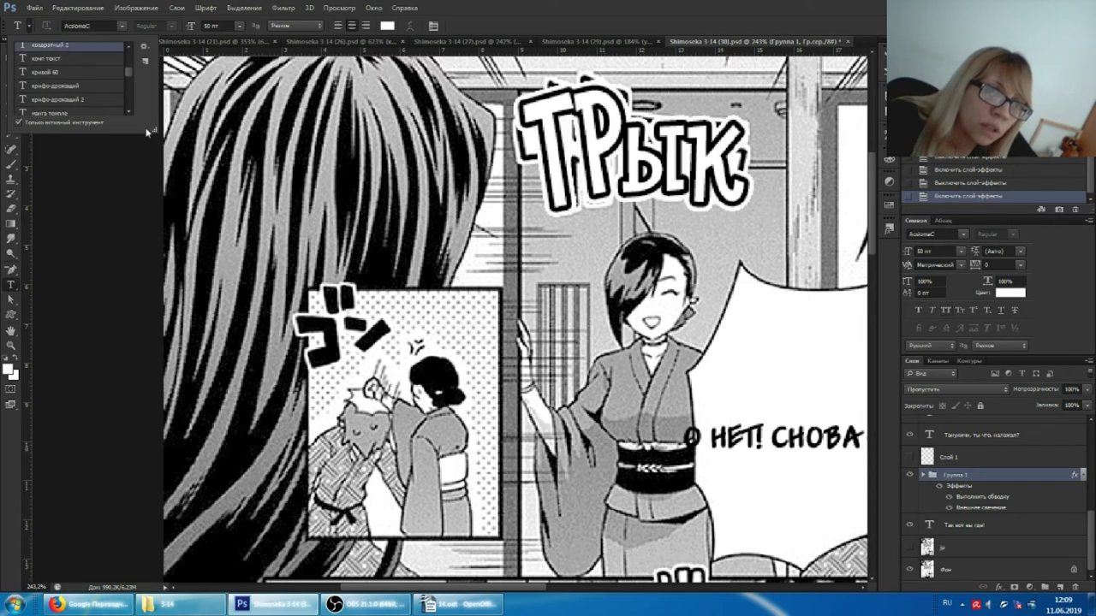
# - Type БУМ above the ゴン sound effect and colour it black
pyautogui.click(377, 319)
pyautogui.write('БУМ')
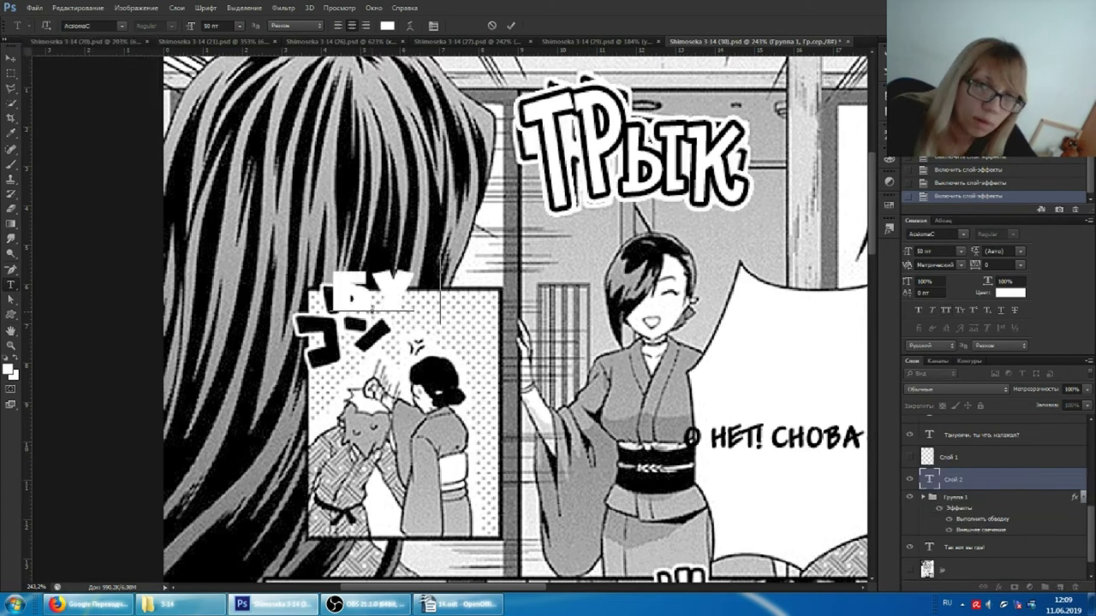
pyautogui.click(953, 486)
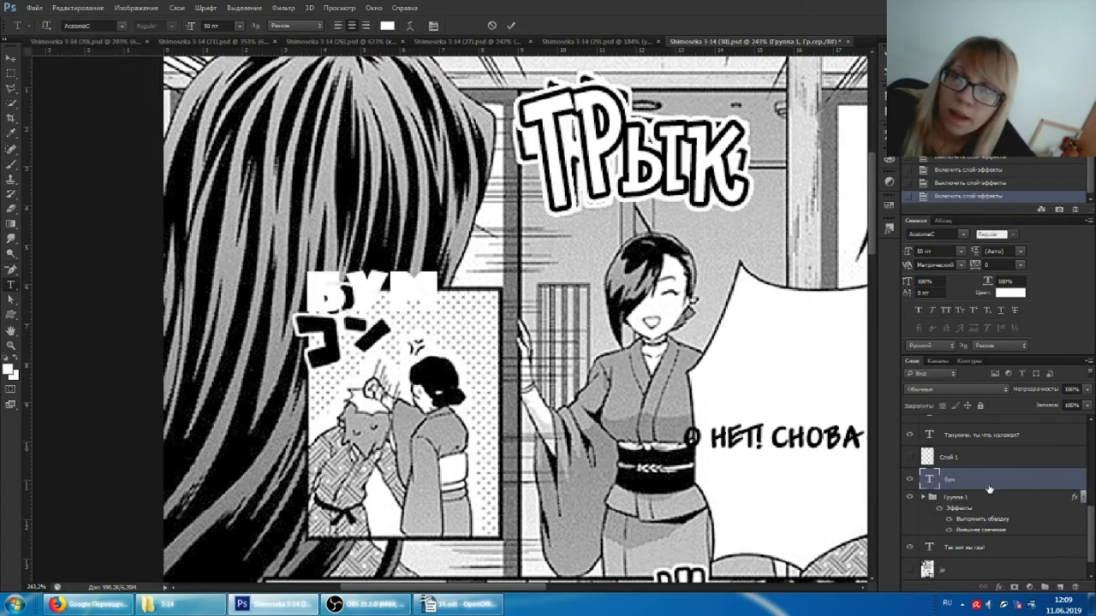
pyautogui.click(1007, 294)
pyautogui.click(670, 419)
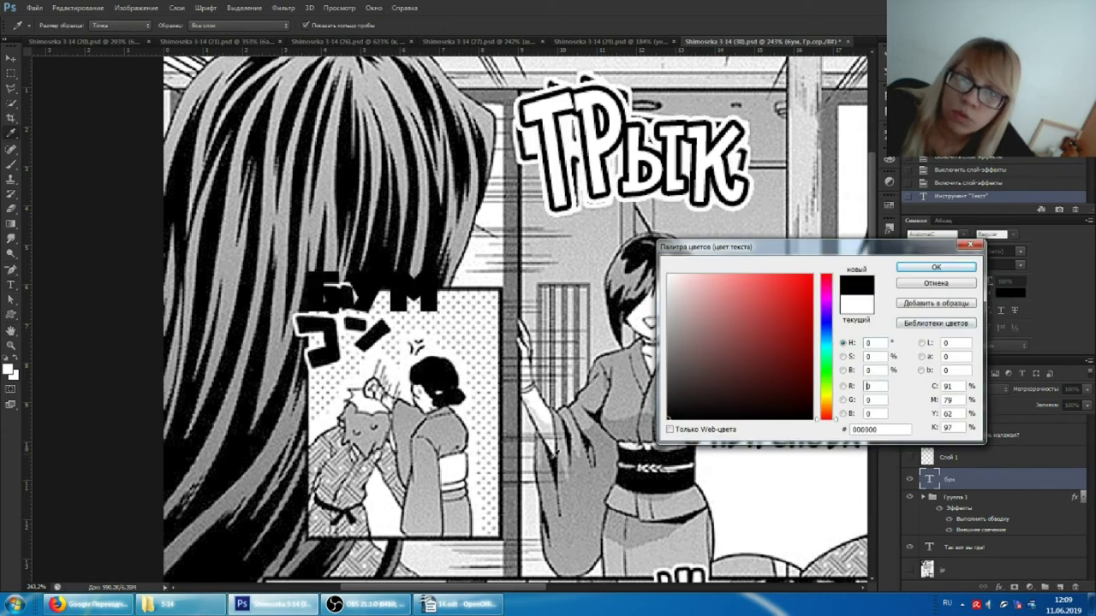
pyautogui.click(936, 267)
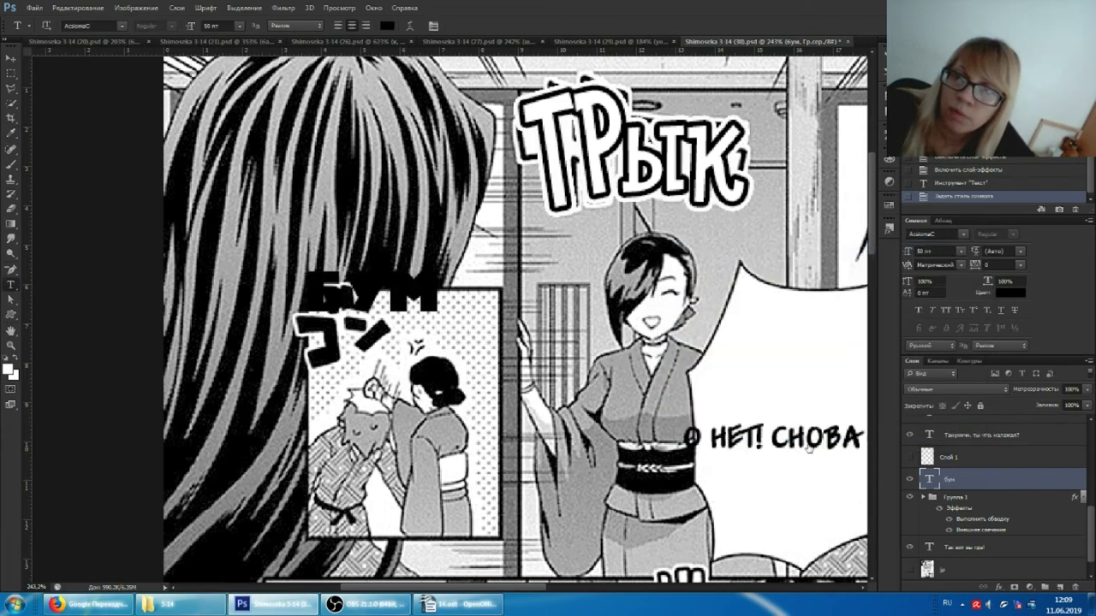
# - Give the БУМ layer a white 3 px Stroke layer style
pyautogui.click(676, 294)
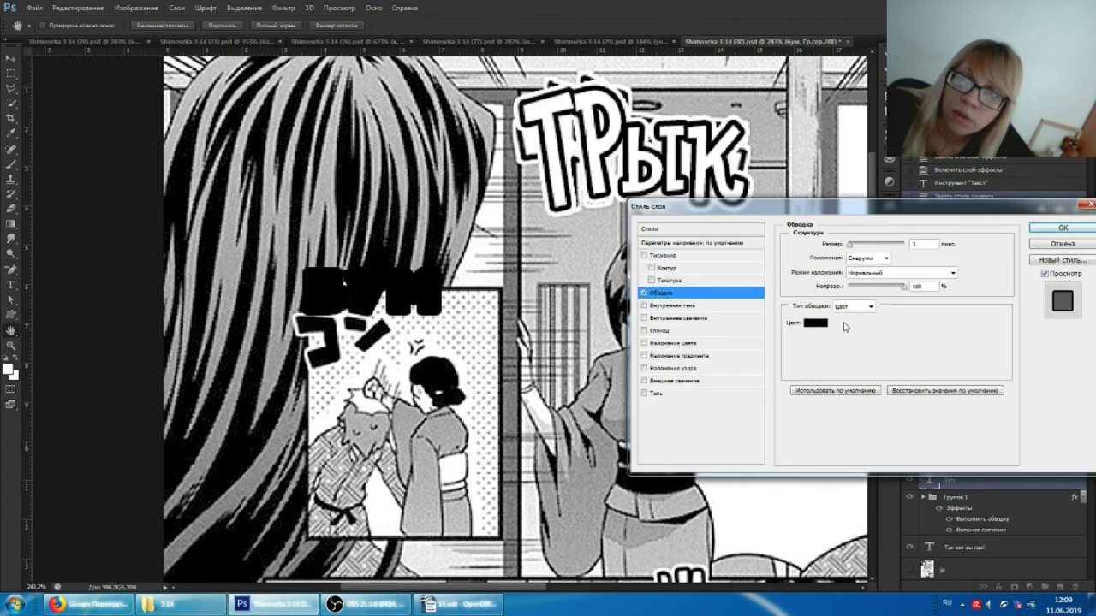
pyautogui.click(805, 322)
pyautogui.click(668, 275)
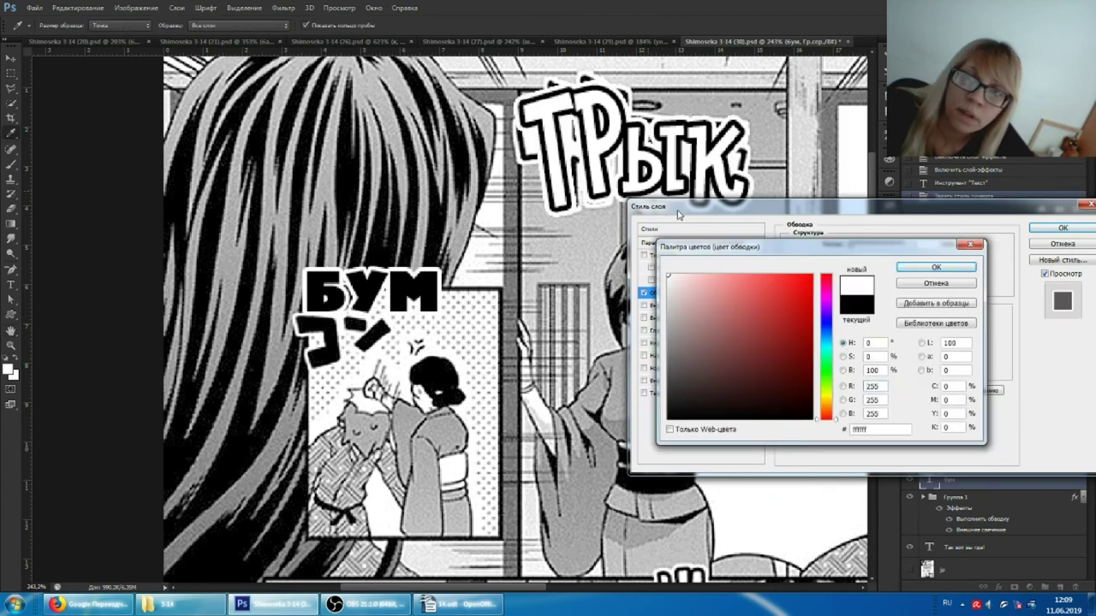
pyautogui.click(936, 268)
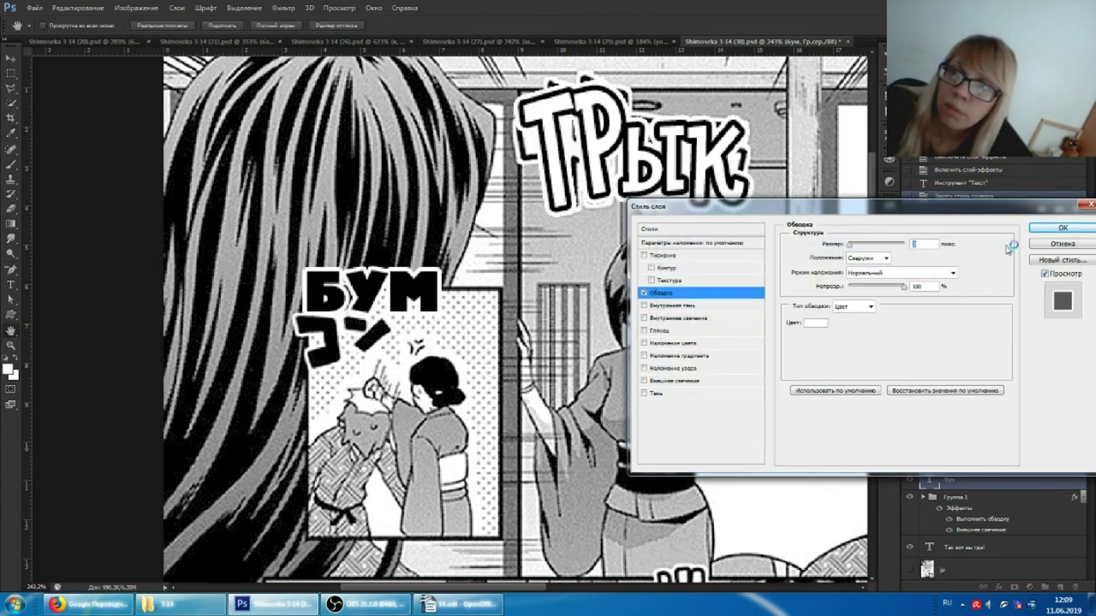
pyautogui.click(1066, 228)
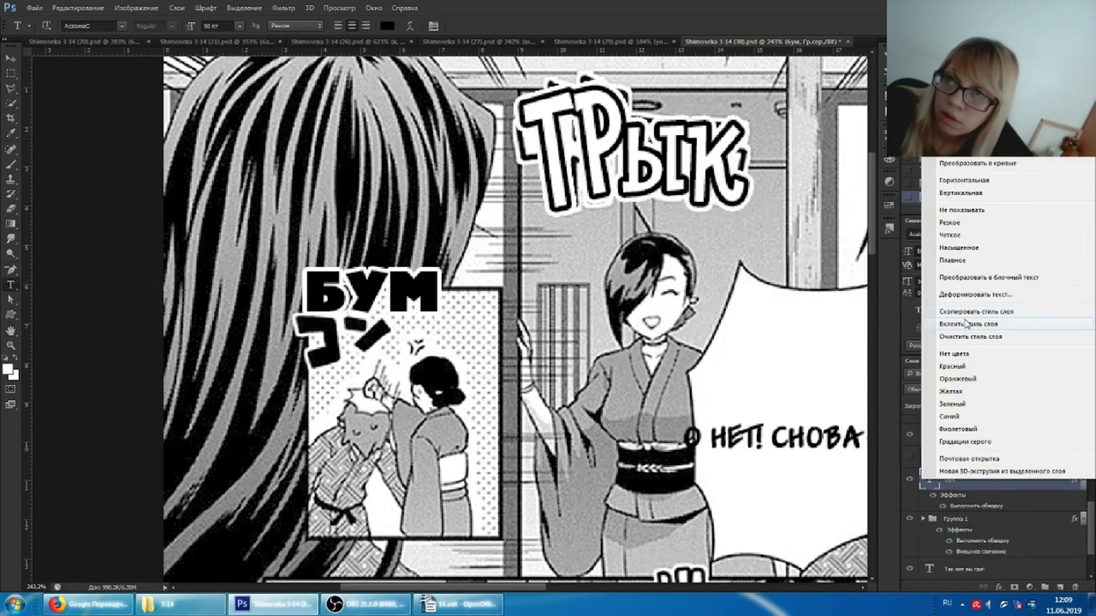
# - Paste the copied layer style onto БУМ and trial an arc warp before cancelling it
pyautogui.click(966, 324)
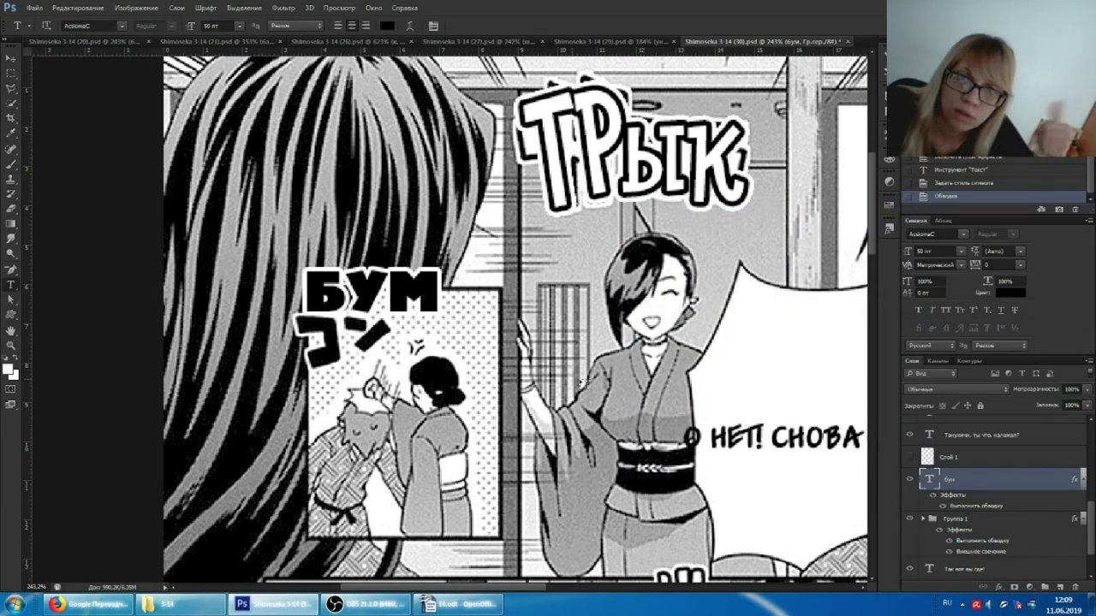
pyautogui.click(409, 29)
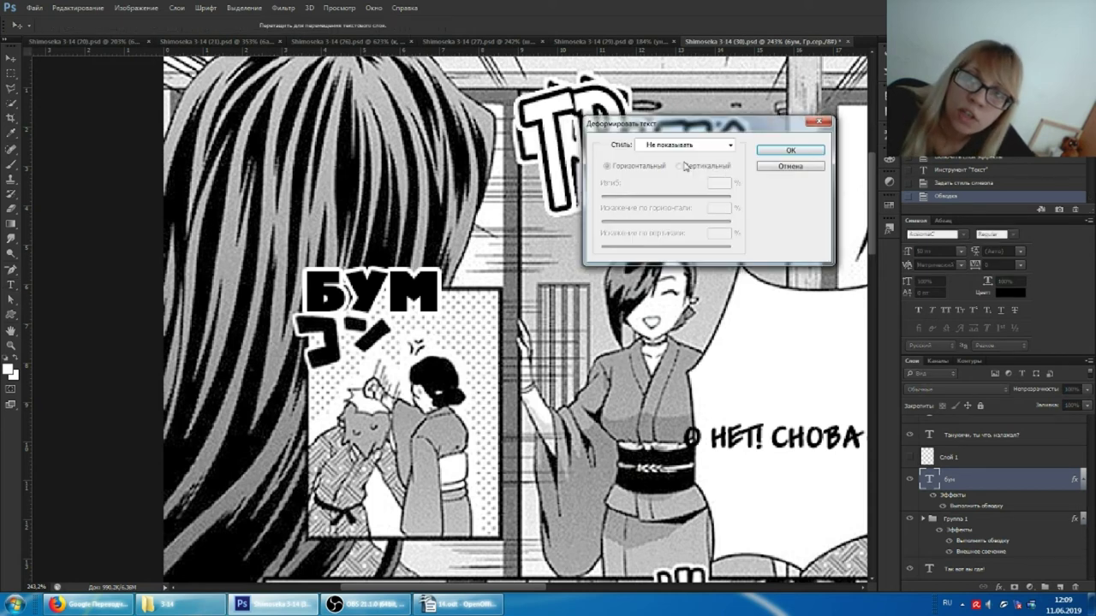
pyautogui.click(683, 145)
pyautogui.click(667, 179)
pyautogui.moveTo(697, 196)
pyautogui.mouseDown()
pyautogui.moveTo(666, 196)
pyautogui.moveTo(634, 222)
pyautogui.mouseUp()
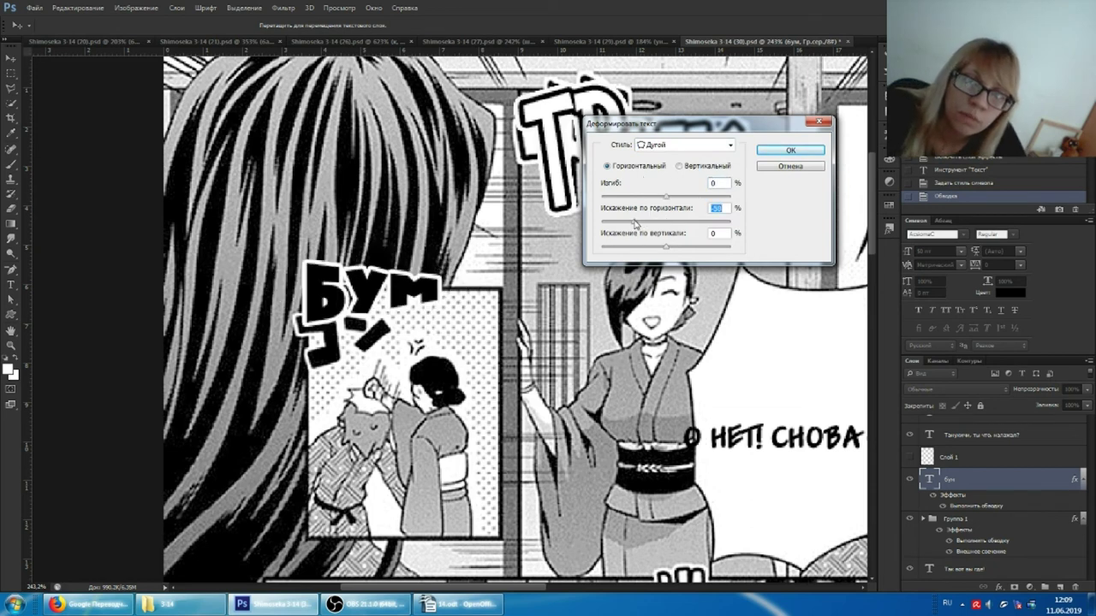
pyautogui.click(767, 166)
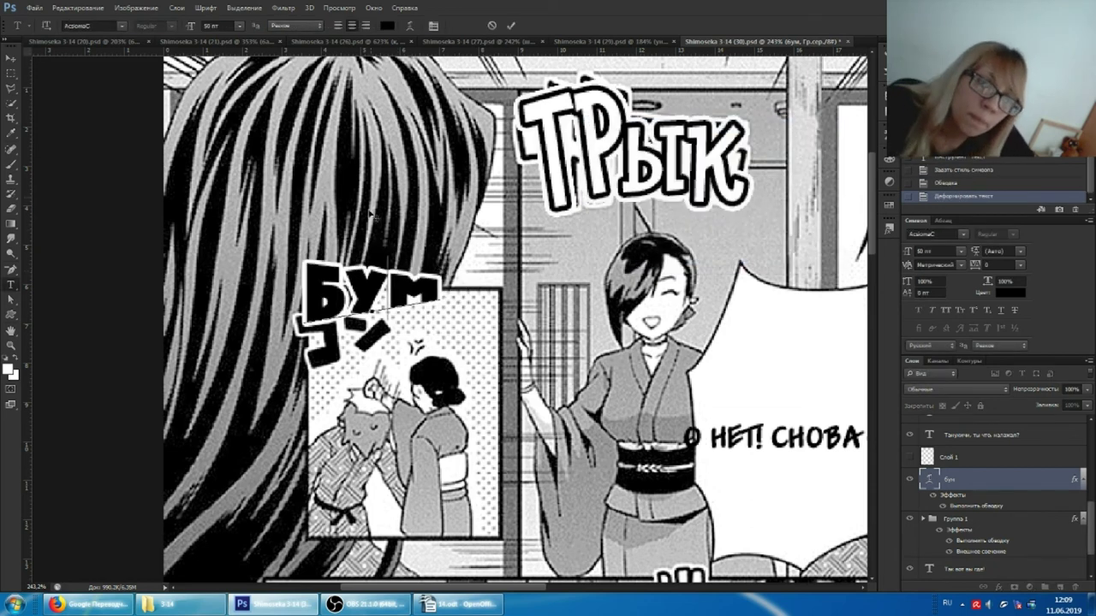
# - Rotate БУМ to a shallow tilt over the ゴン mark with Free Transform and commit
pyautogui.hotkey('ctrl', 't')
pyautogui.moveTo(373, 241); pyautogui.dragTo(379, 271)
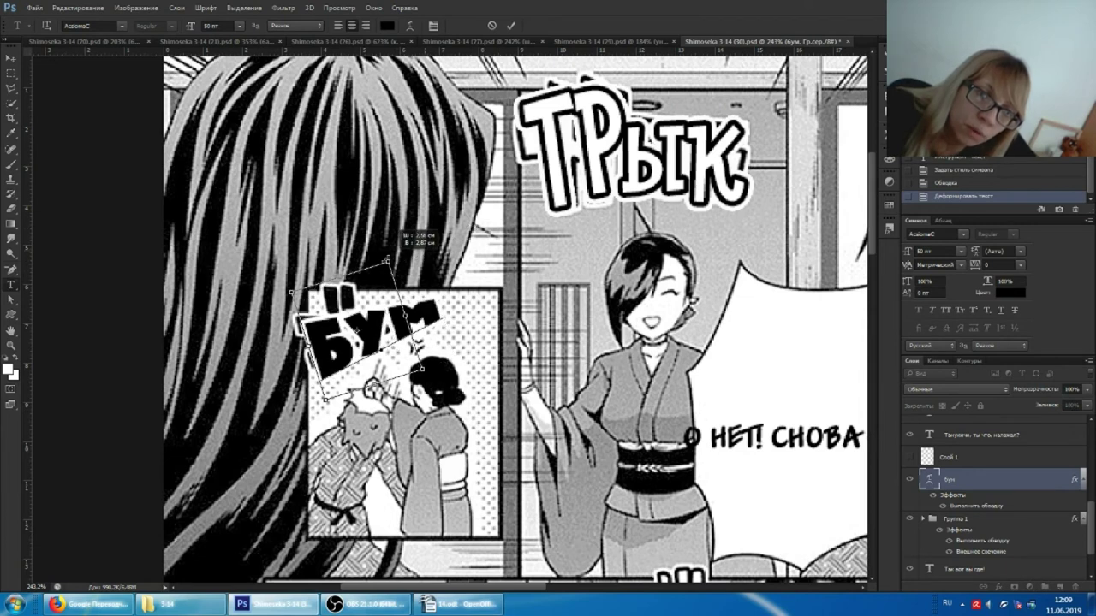
pyautogui.moveTo(352, 335); pyautogui.dragTo(347, 329)
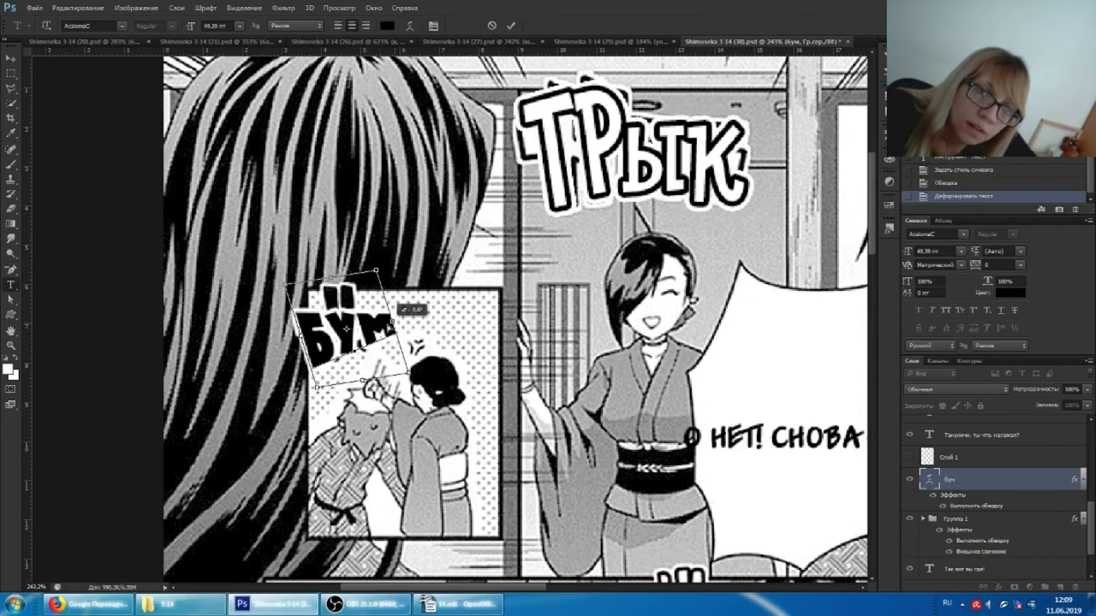
pyautogui.moveTo(396, 331); pyautogui.dragTo(394, 317)
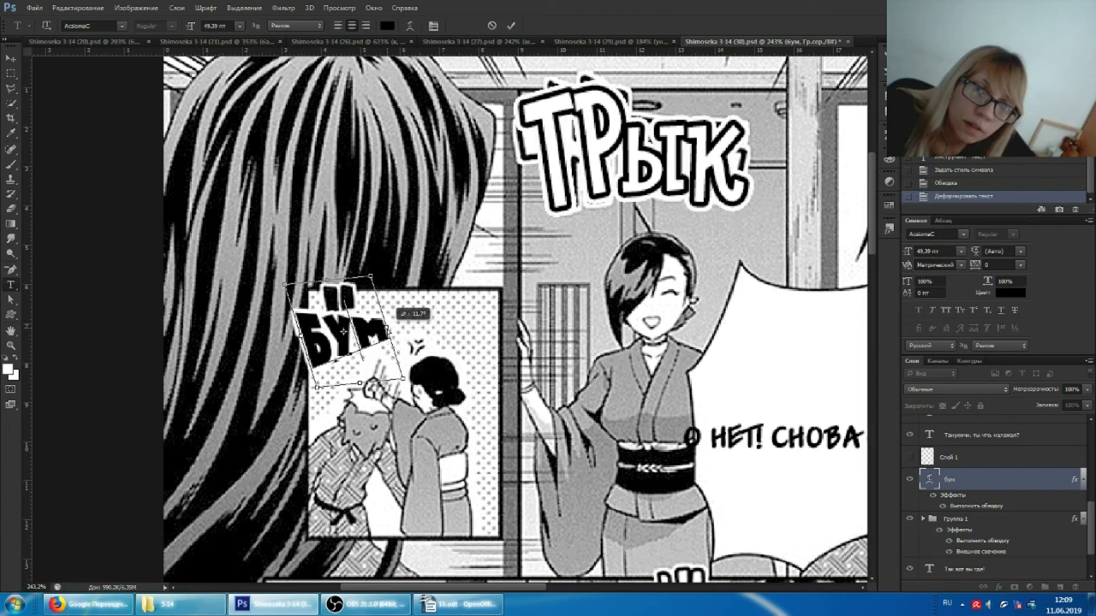
pyautogui.press('Return')
pyautogui.click(349, 307)
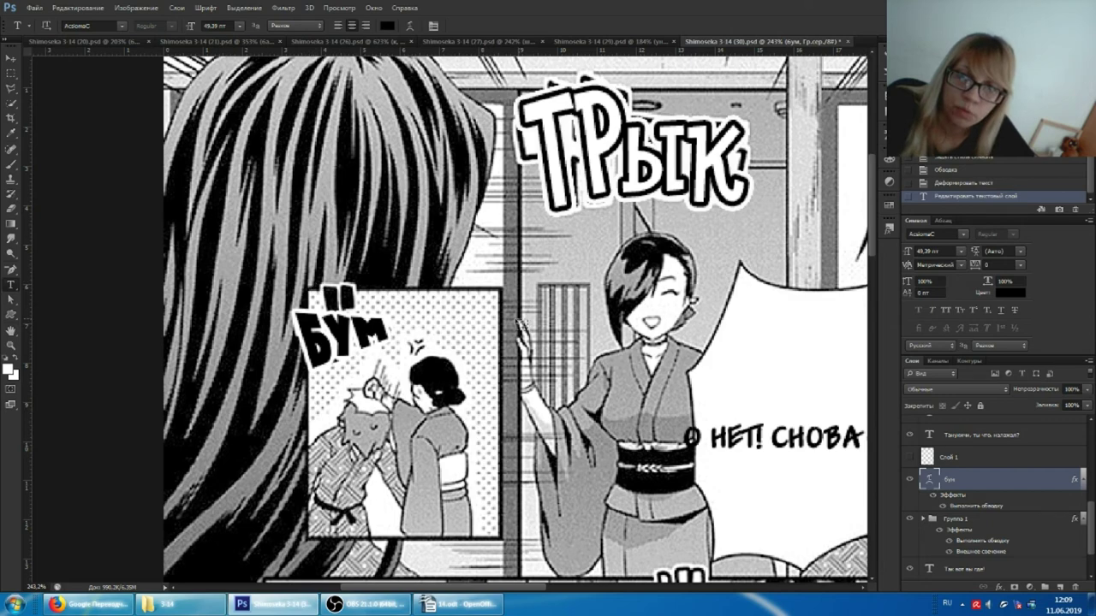
# - Scroll down through the typeset manga page
pyautogui.scroll(-2, 349, 295)
pyautogui.scroll(-3, 517, 328)
pyautogui.scroll(-3, 517, 327)
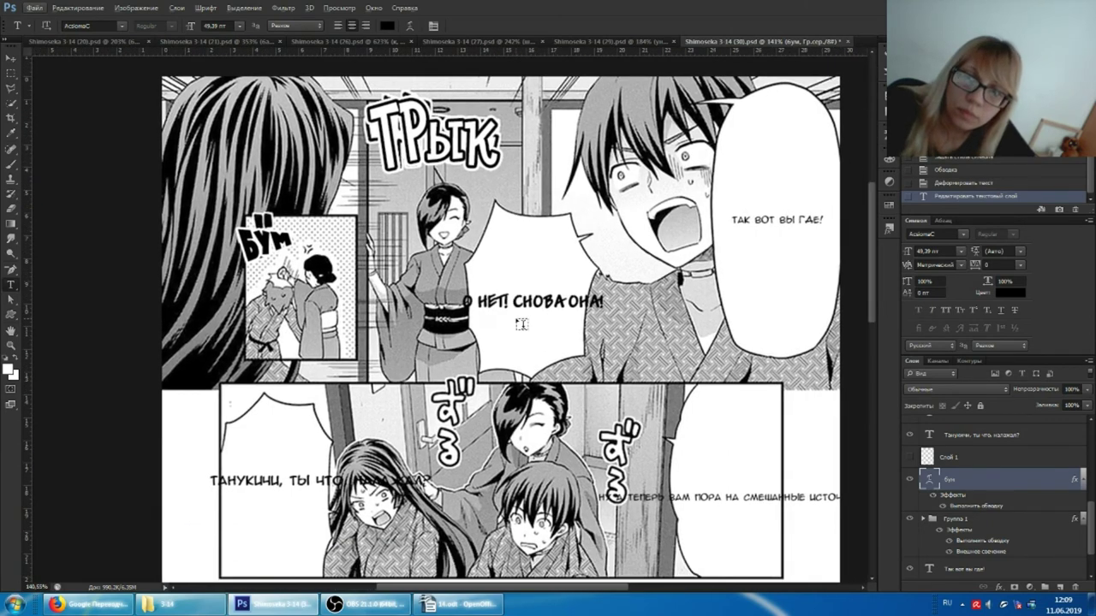
pyautogui.scroll(-1, 614, 302)
pyautogui.scroll(-1, 617, 308)
pyautogui.scroll(-2, 620, 321)
pyautogui.scroll(-2, 624, 334)
pyautogui.scroll(-1, 623, 334)
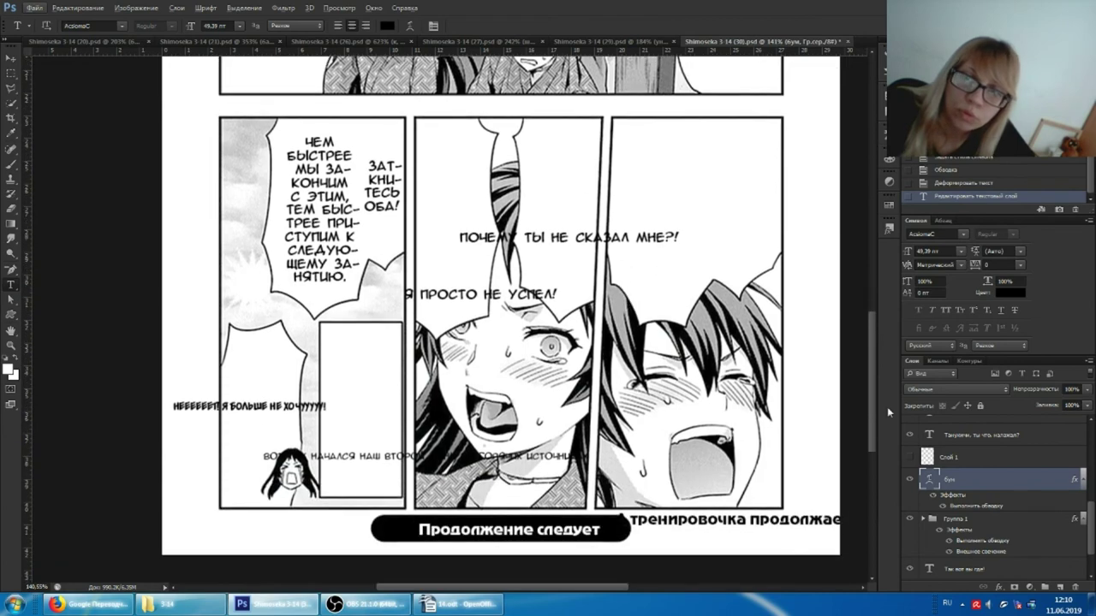
# - Scroll back to the two ずる marks and bring the Google Translate browser forward
pyautogui.hscroll(2, 617, 317)
pyautogui.scroll(2, 608, 296)
pyautogui.scroll(2, 608, 291)
pyautogui.scroll(2, 603, 291)
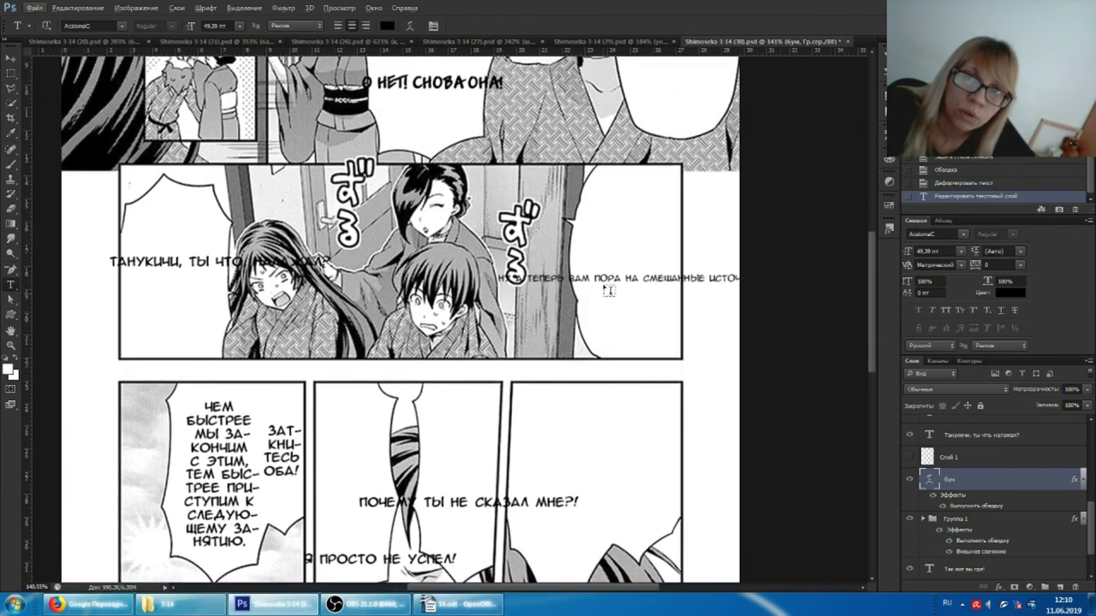
pyautogui.scroll(1, 513, 274)
pyautogui.scroll(2, 376, 257)
pyautogui.scroll(1, 376, 257)
pyautogui.hscroll(-1, 376, 257)
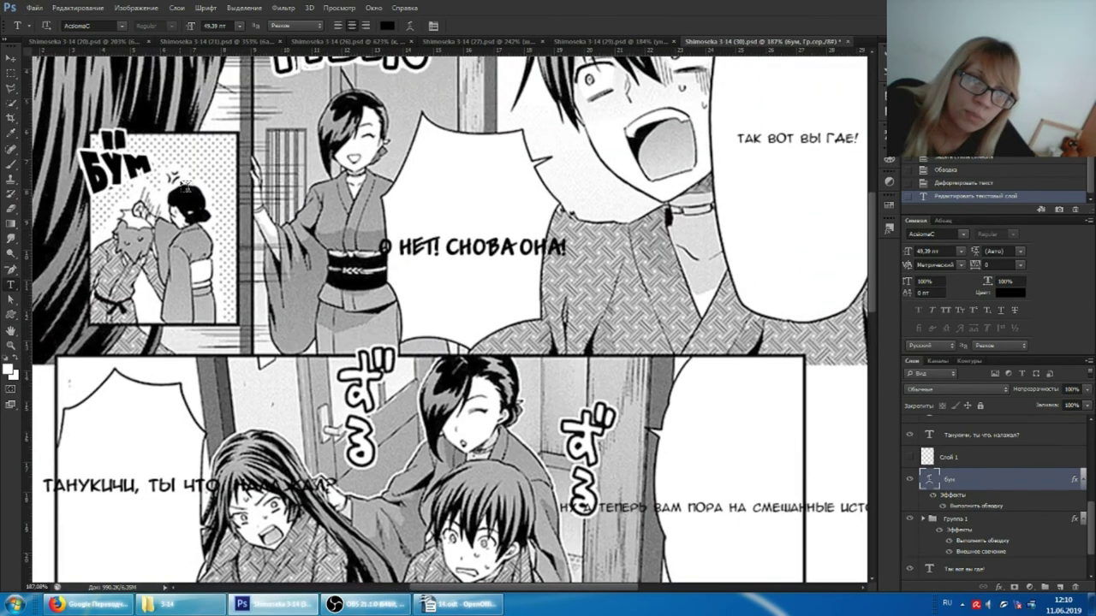
pyautogui.scroll(1, 534, 443)
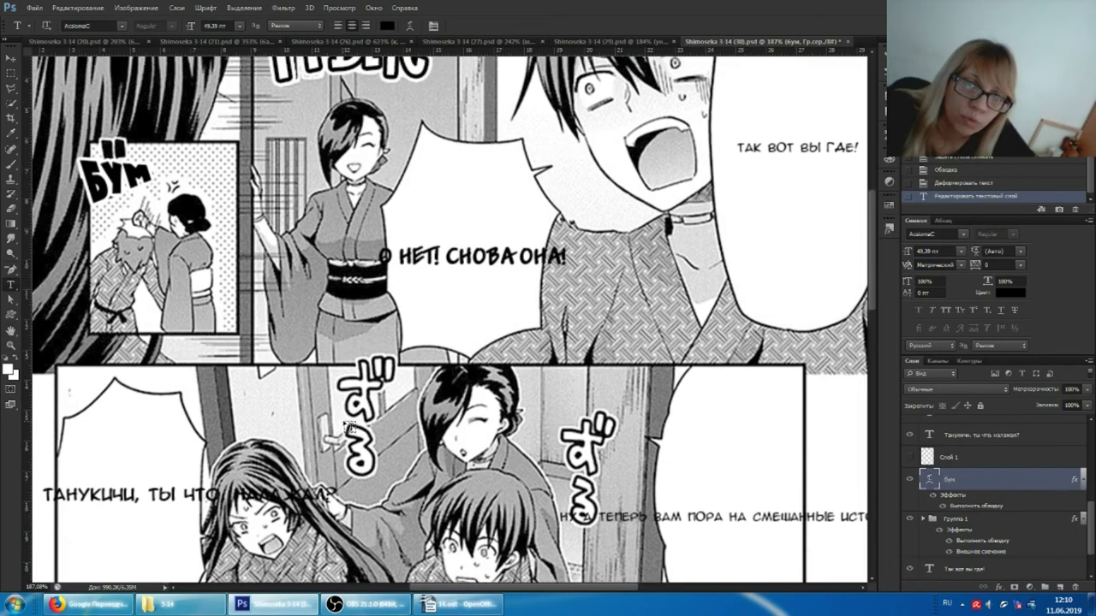
pyautogui.scroll(1, 350, 428)
pyautogui.scroll(1, 349, 428)
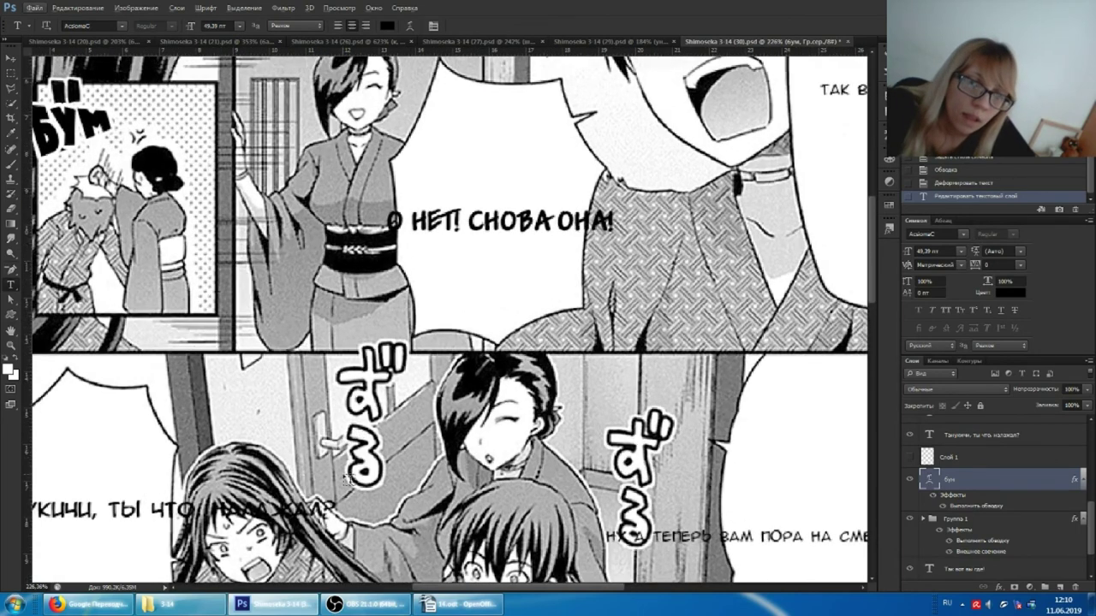
pyautogui.click(116, 608)
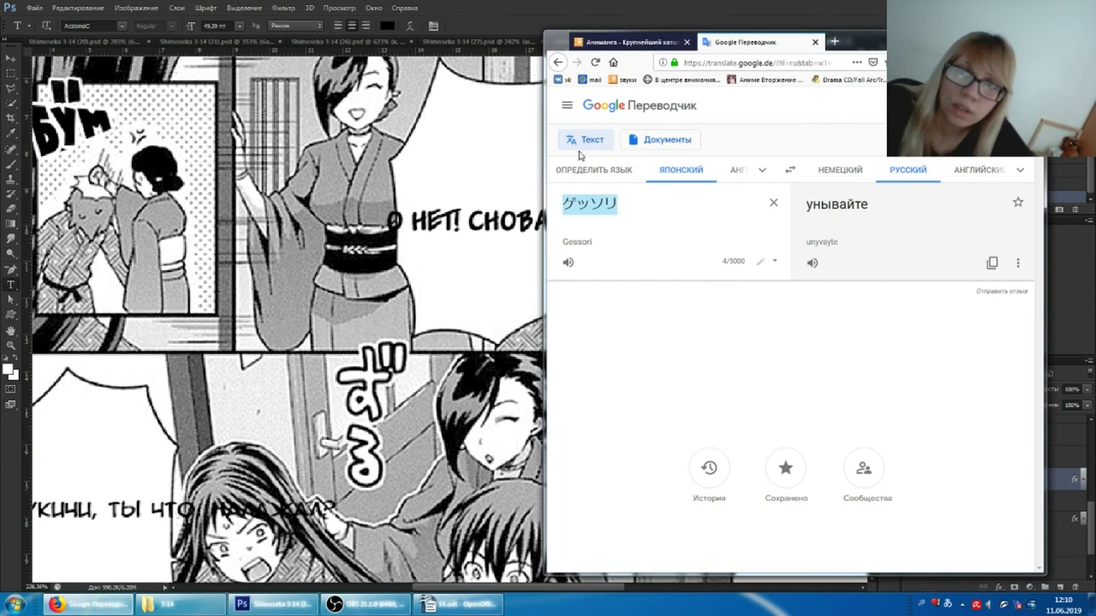
# - Look up ずる in the Animanga dictionary (Дзуру: шух, вжух), then return to Photoshop
pyautogui.click(621, 42)
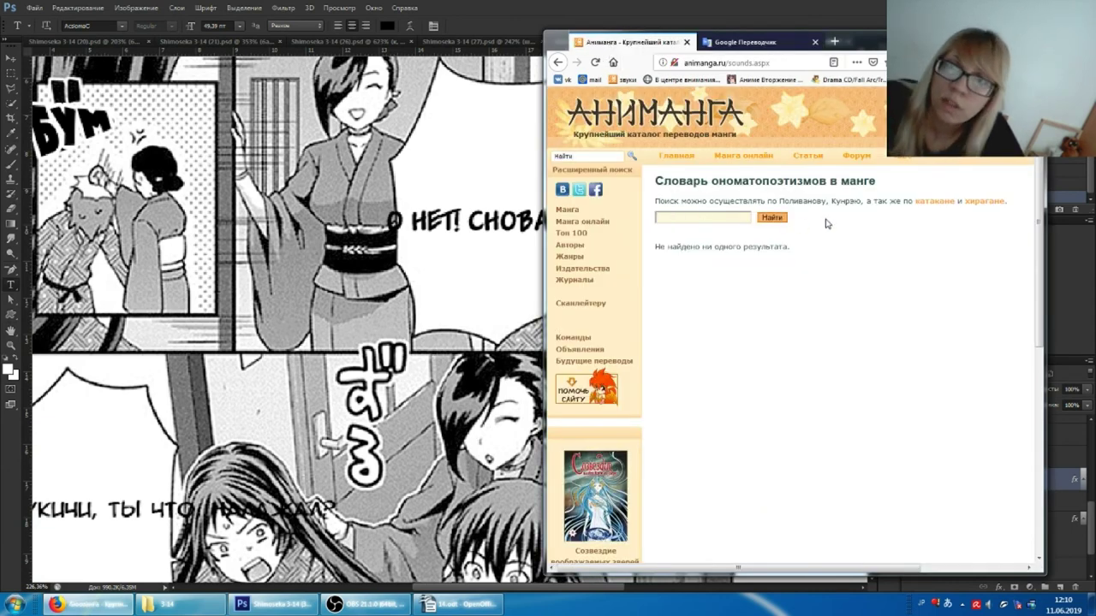
pyautogui.click(983, 202)
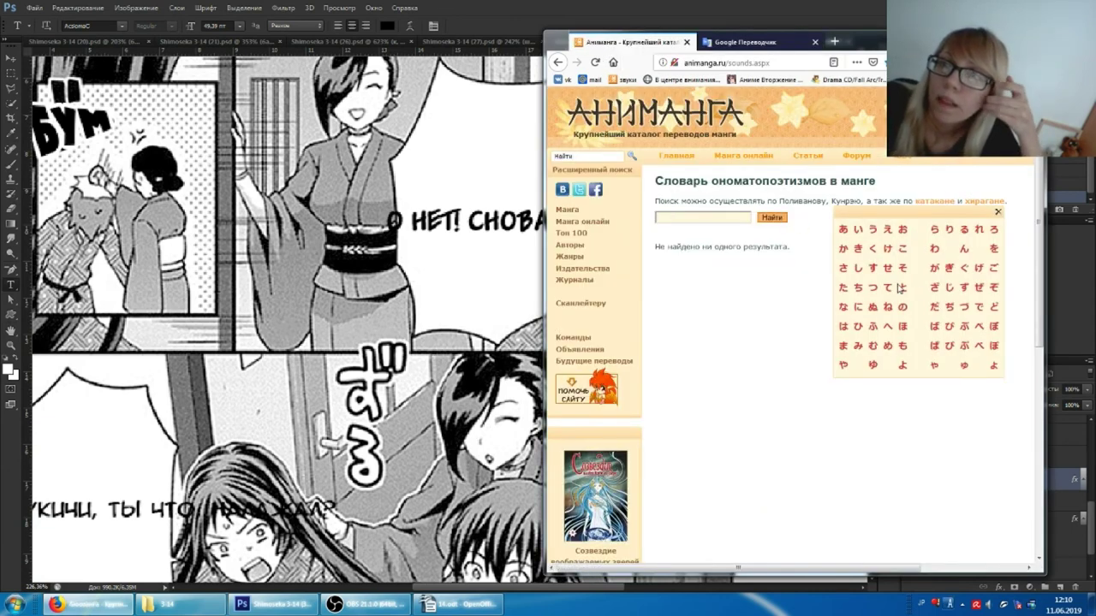
pyautogui.click(873, 268)
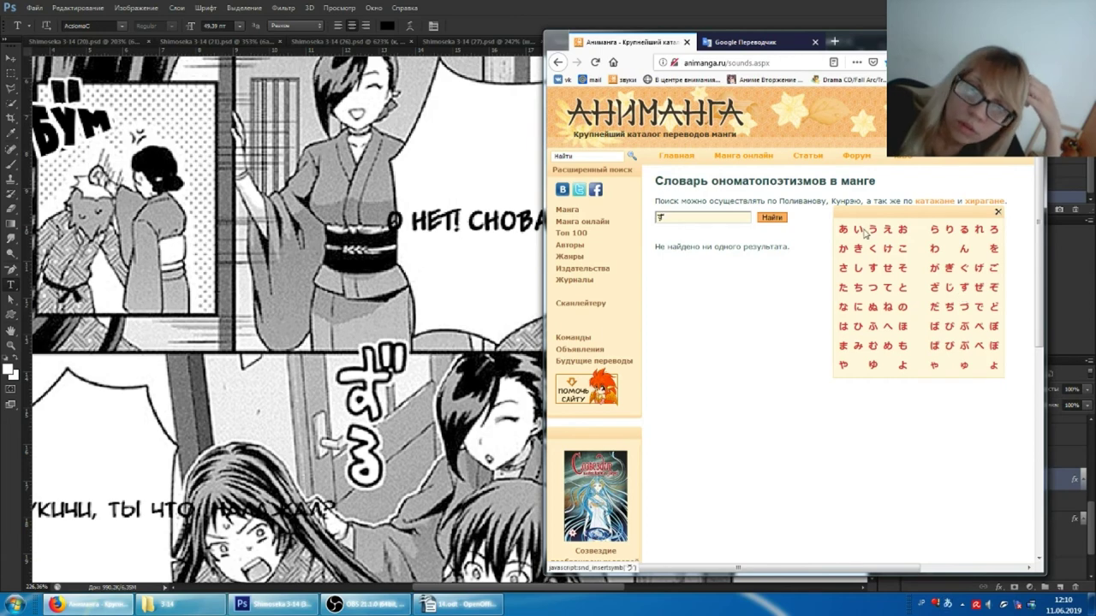
pyautogui.click(964, 233)
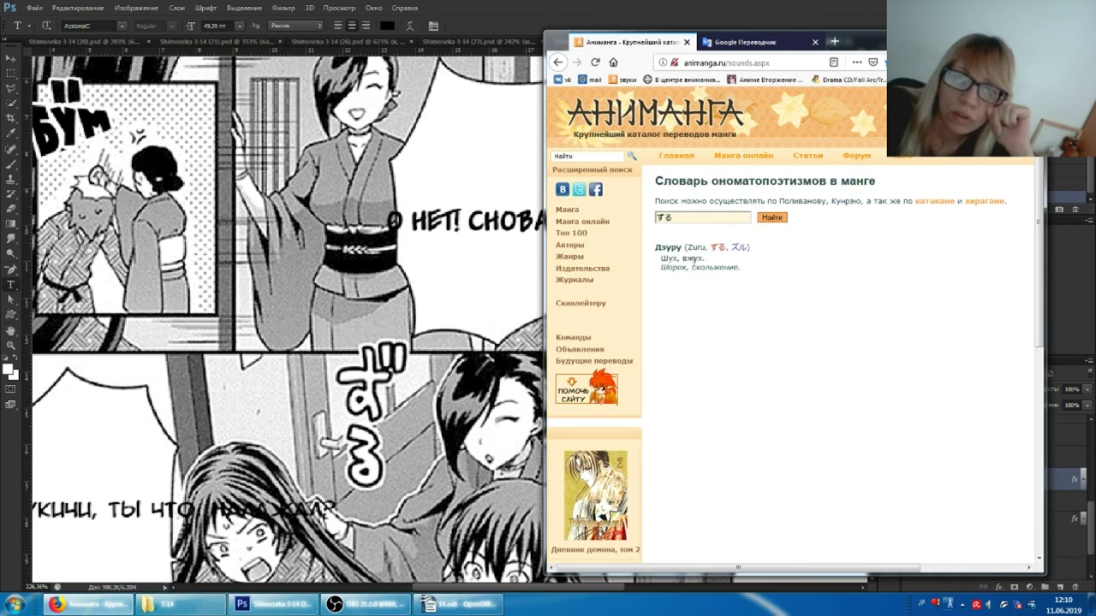
pyautogui.click(482, 6)
pyautogui.scroll(-2, 445, 326)
pyautogui.scroll(-3, 445, 326)
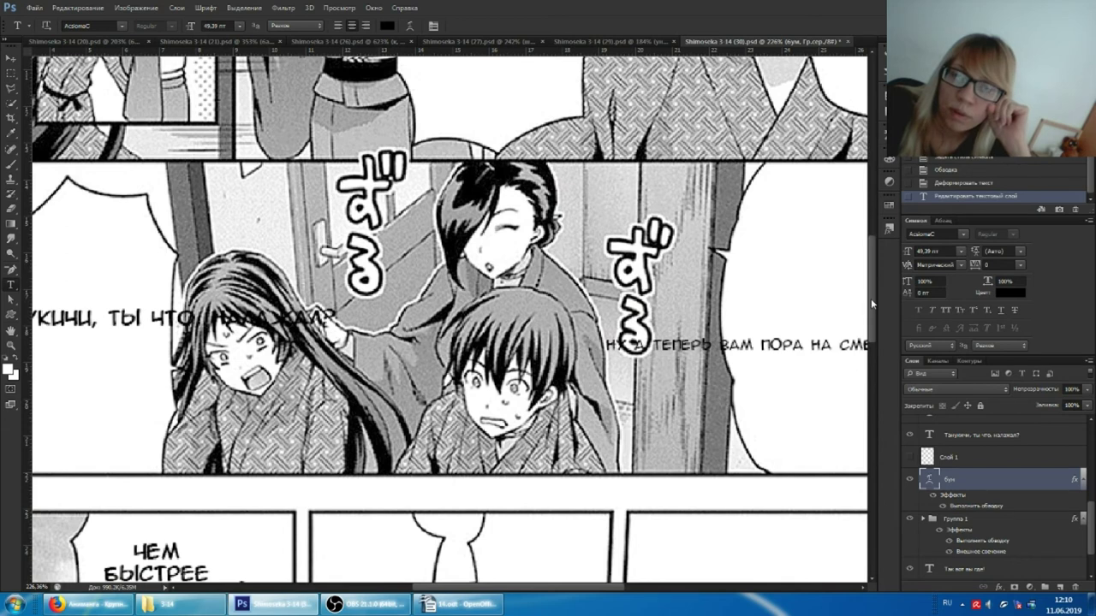
# - Choose the 'текст невалачай 26' type preset and start text left of the first ずる
pyautogui.scroll(1, 871, 297)
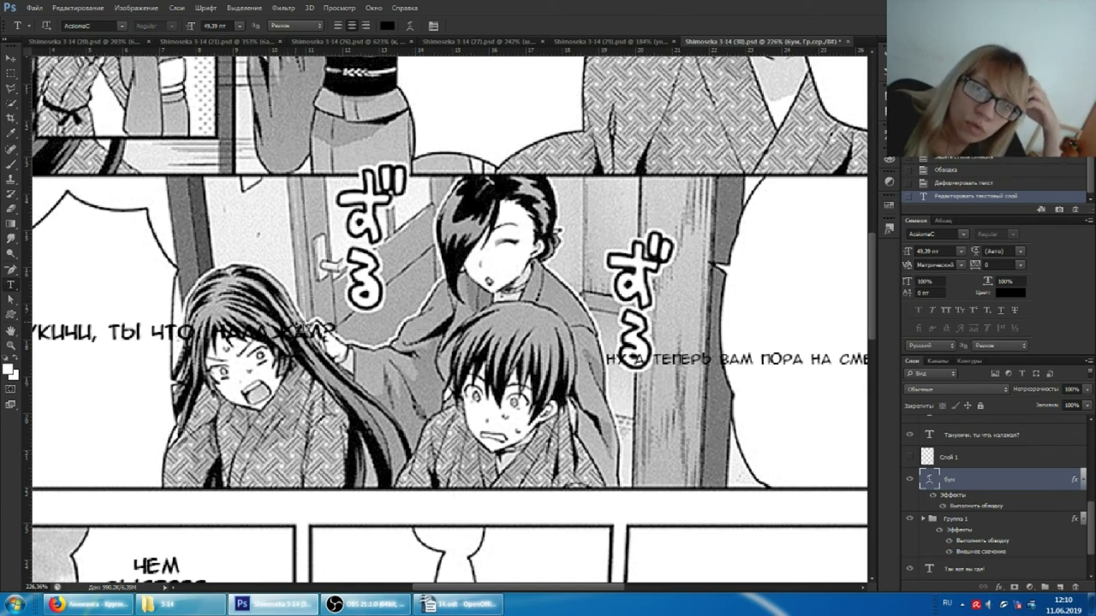
pyautogui.click(25, 27)
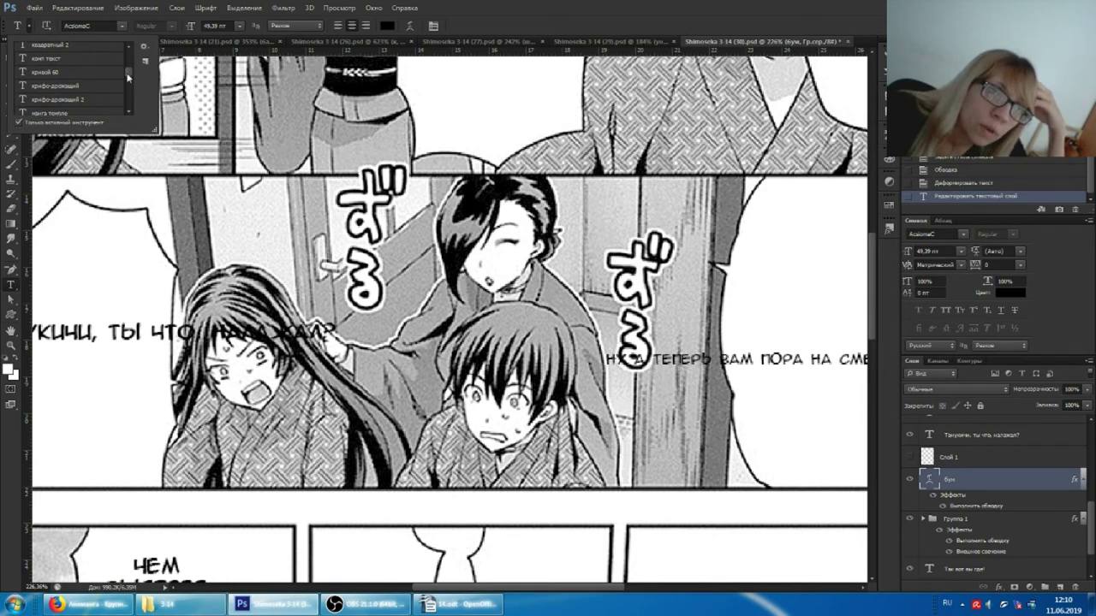
pyautogui.moveTo(126, 78); pyautogui.dragTo(127, 100)
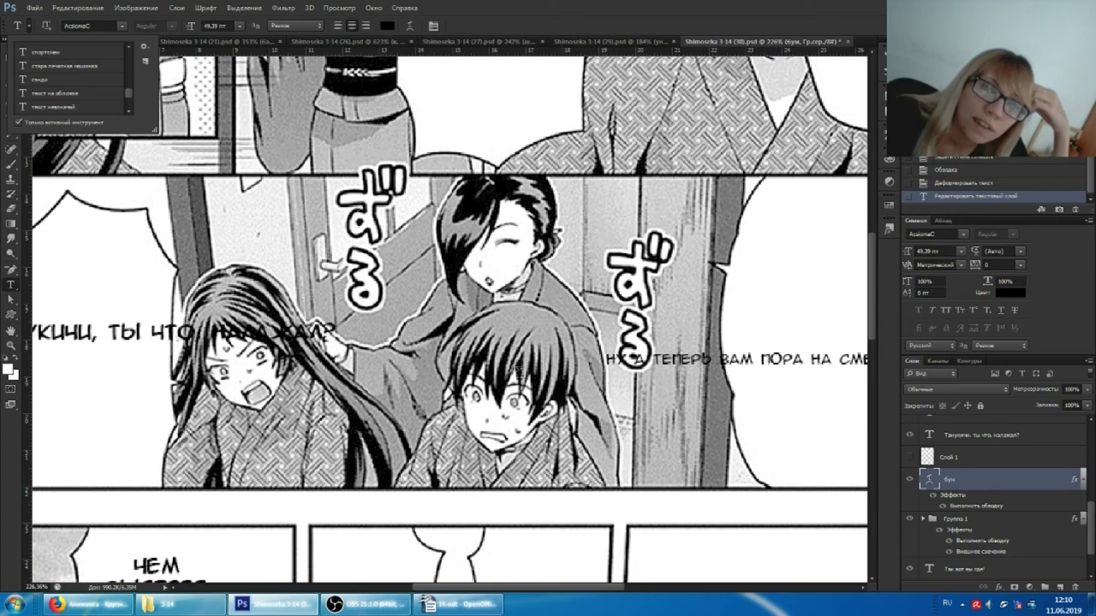
pyautogui.scroll(-2, 80, 91)
pyautogui.scroll(-2, 77, 93)
pyautogui.click(71, 86)
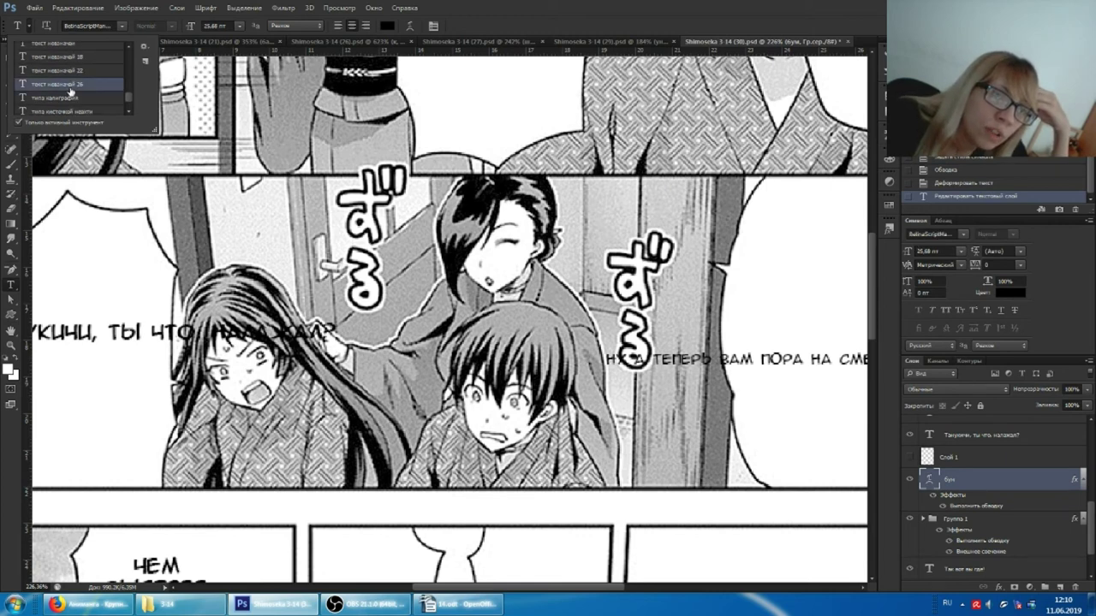
pyautogui.click(283, 209)
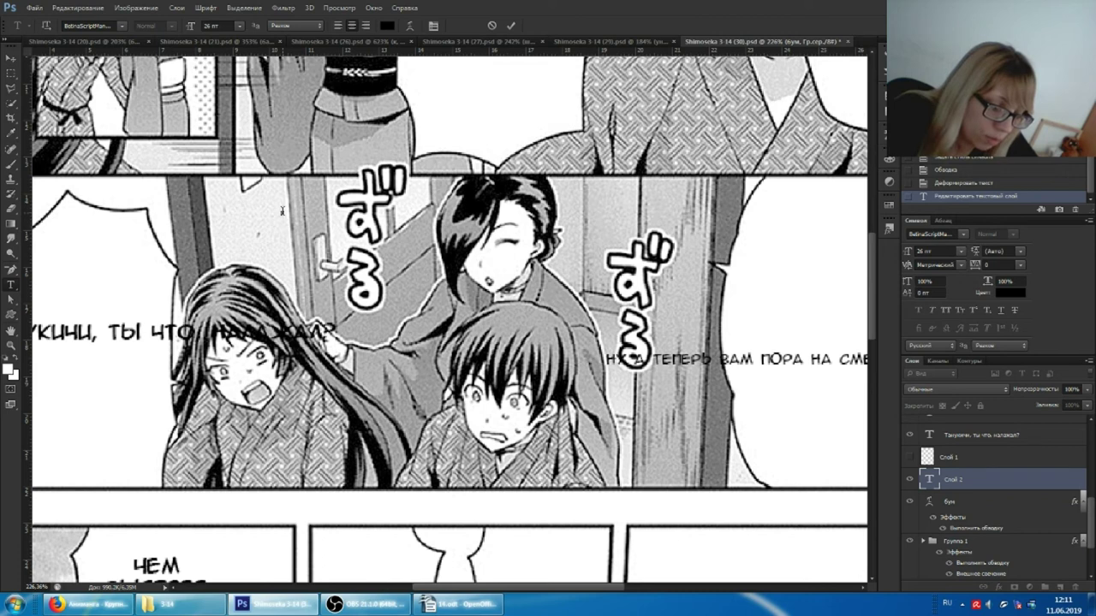
# - Type вжух, make it faux bold and set its colour to white
pyautogui.write('Звжух')
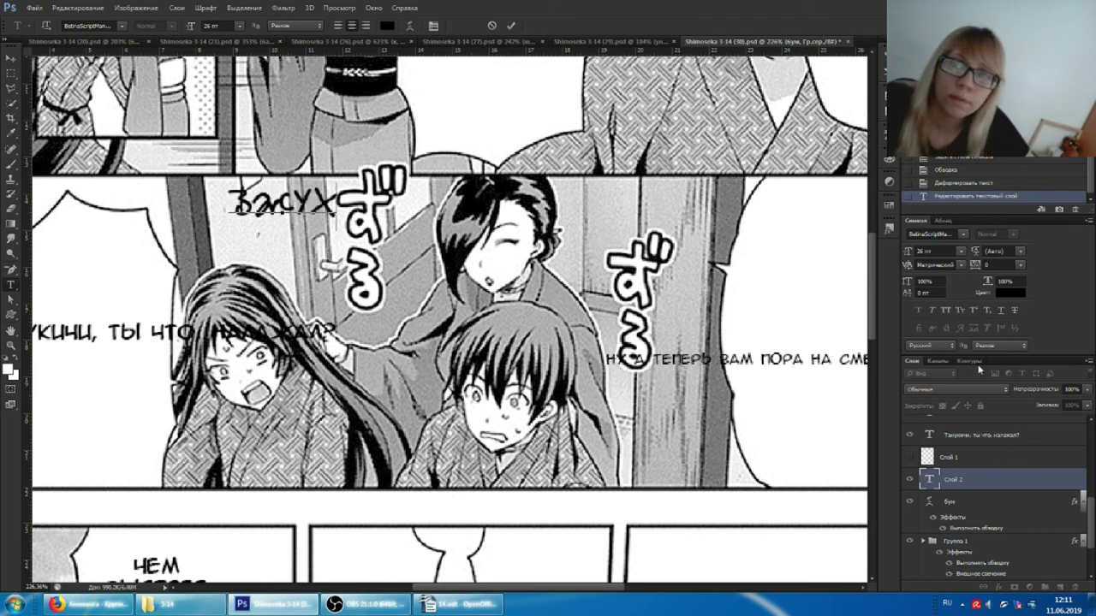
pyautogui.hotkey('ctrl', 'Return')
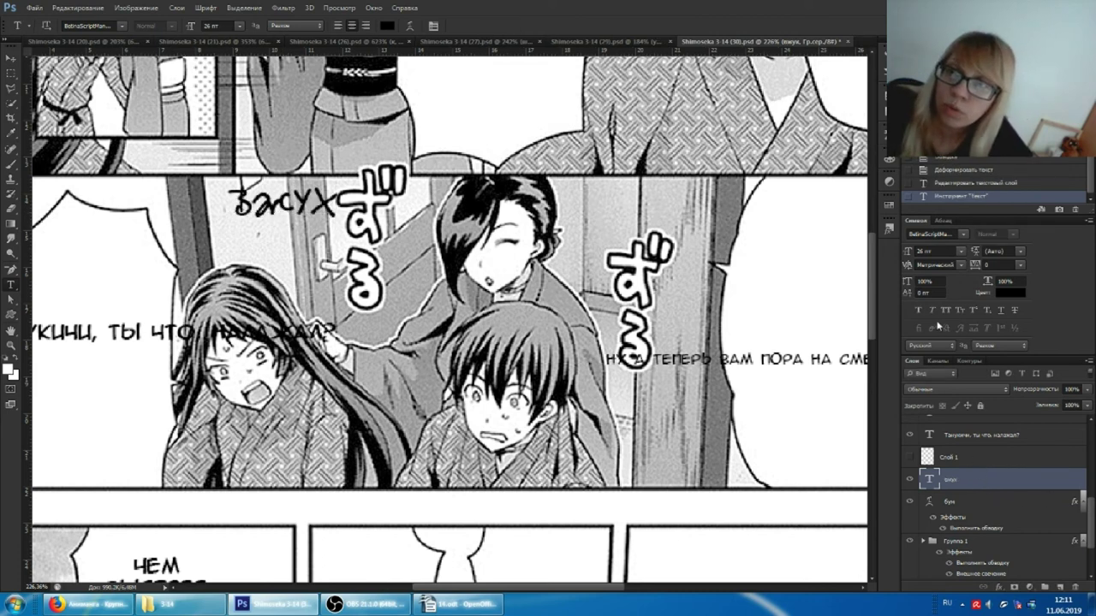
pyautogui.click(919, 310)
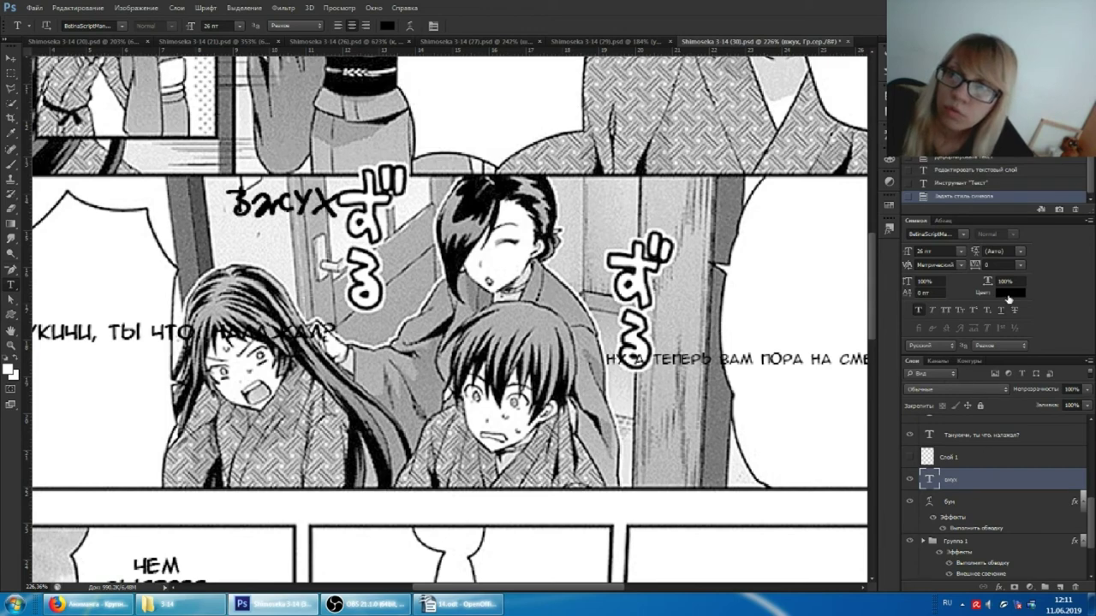
pyautogui.click(1008, 293)
pyautogui.click(669, 276)
pyautogui.click(915, 271)
pyautogui.doubleClick(993, 483)
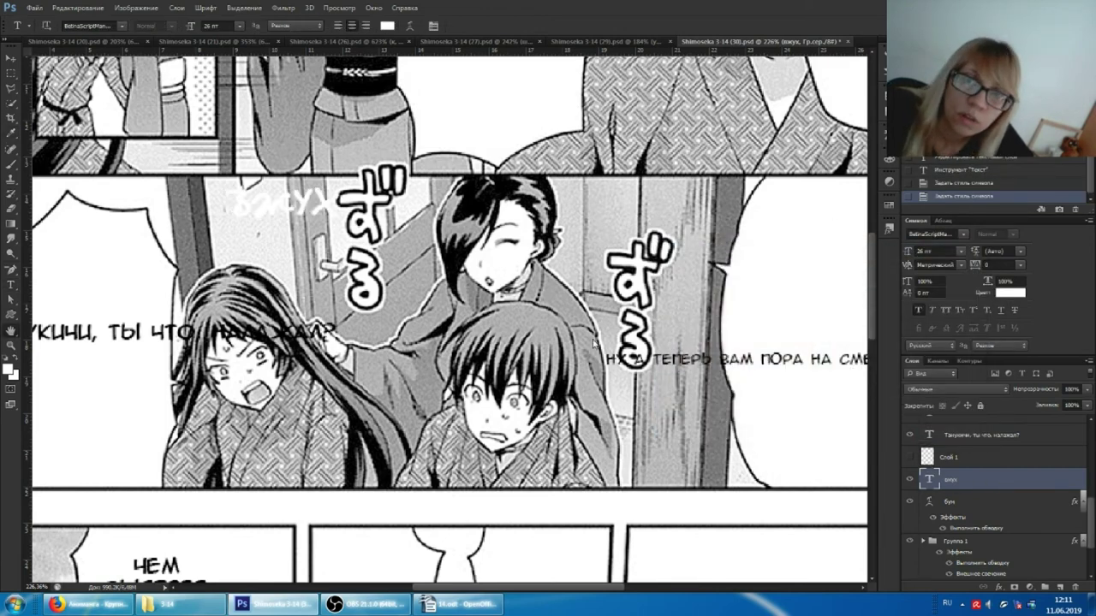
# - Add a white 3 px stroke and a black outer glow to the вжух layer
pyautogui.click(672, 293)
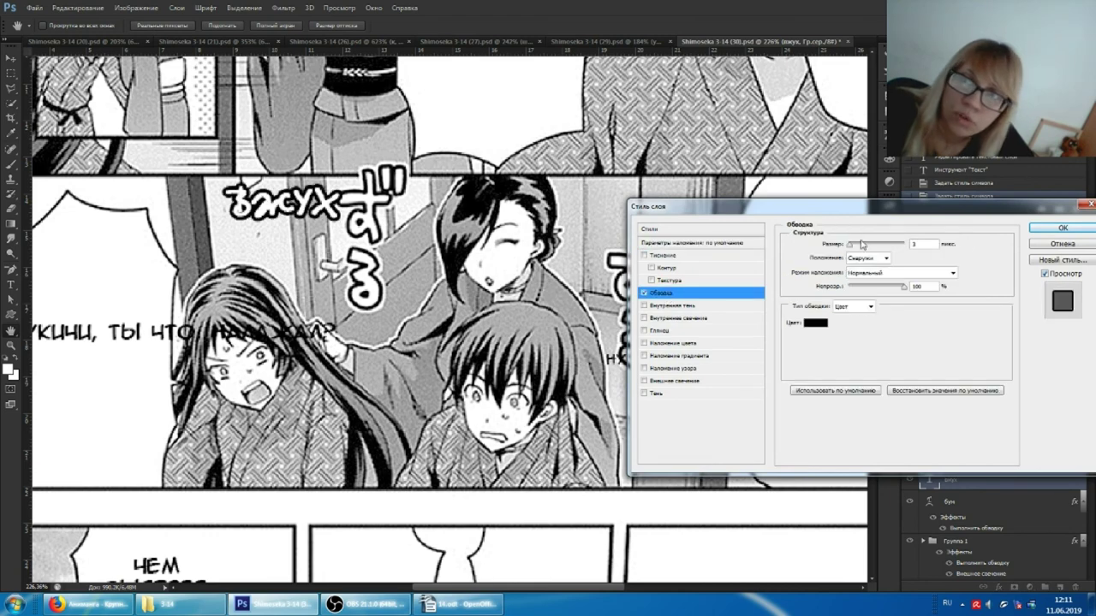
pyautogui.click(810, 322)
pyautogui.click(668, 275)
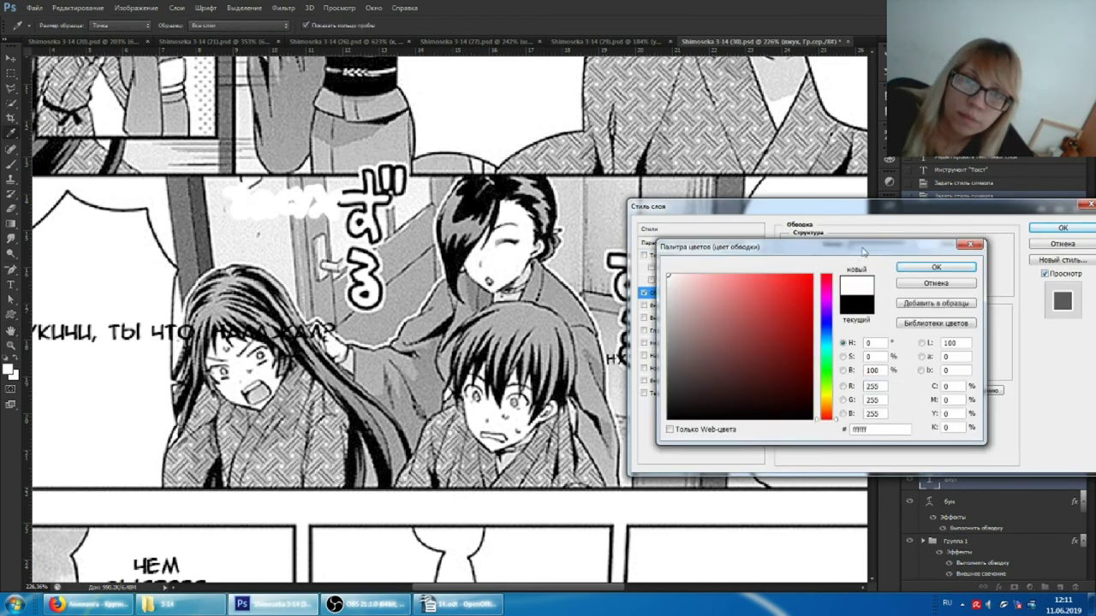
pyautogui.click(936, 268)
pyautogui.write('3')
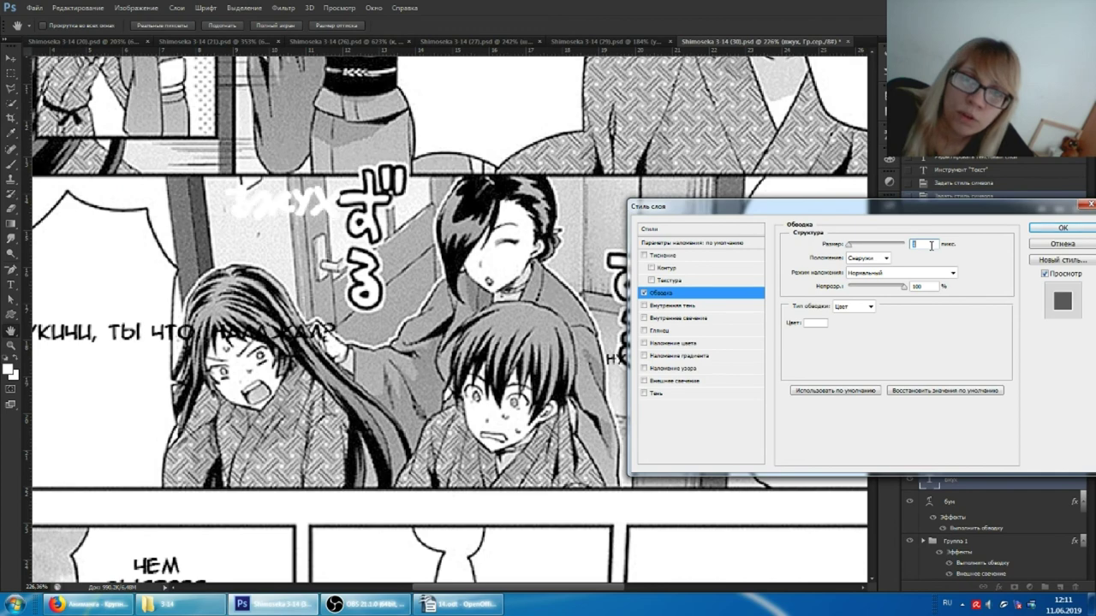
pyautogui.click(686, 382)
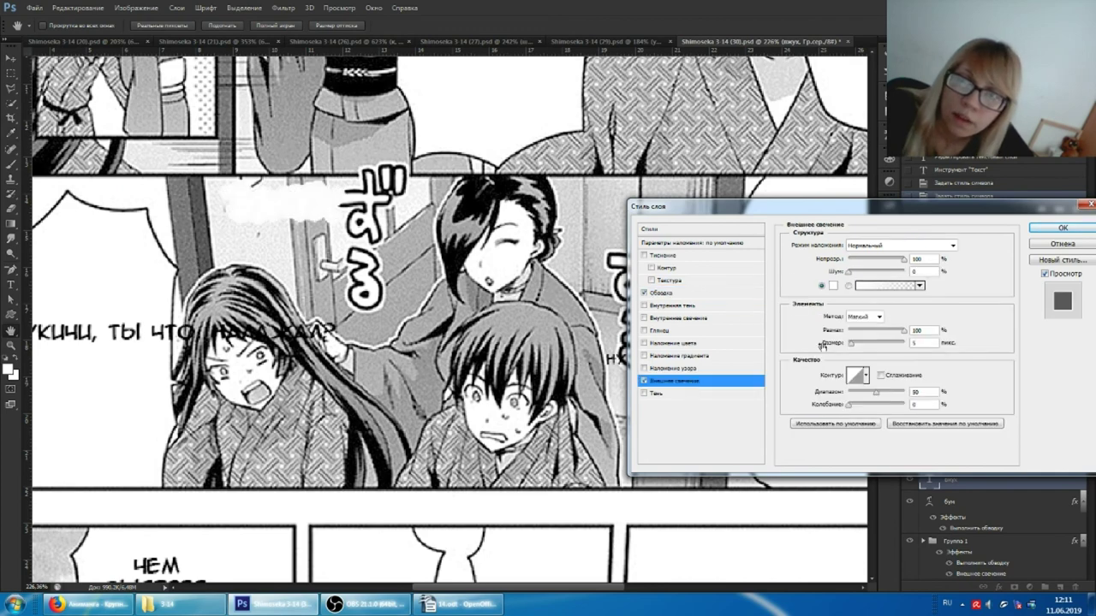
pyautogui.click(832, 286)
pyautogui.click(669, 419)
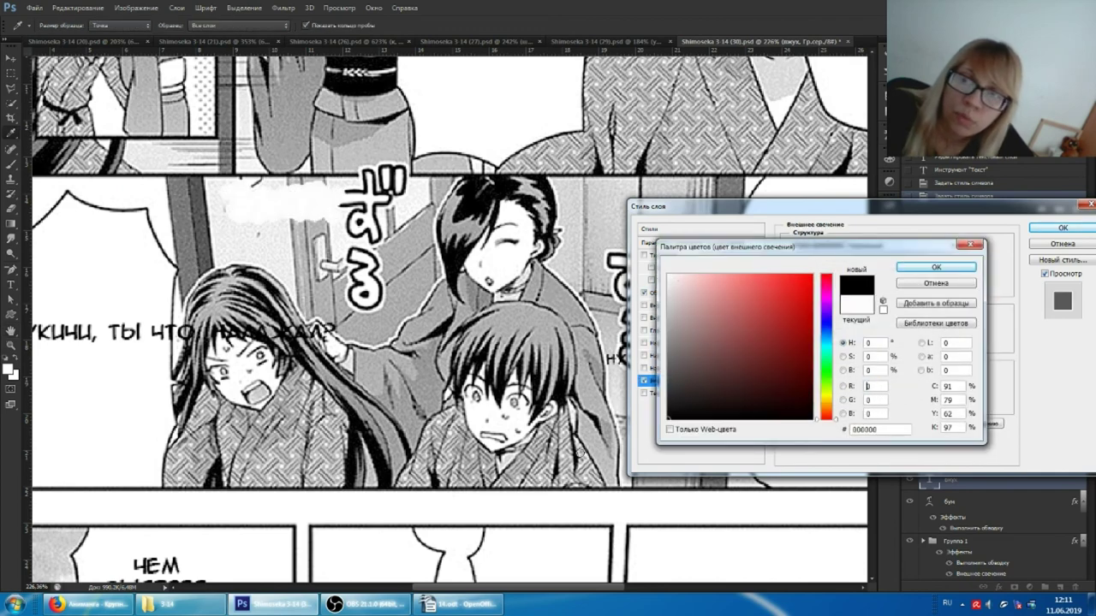
pyautogui.click(920, 270)
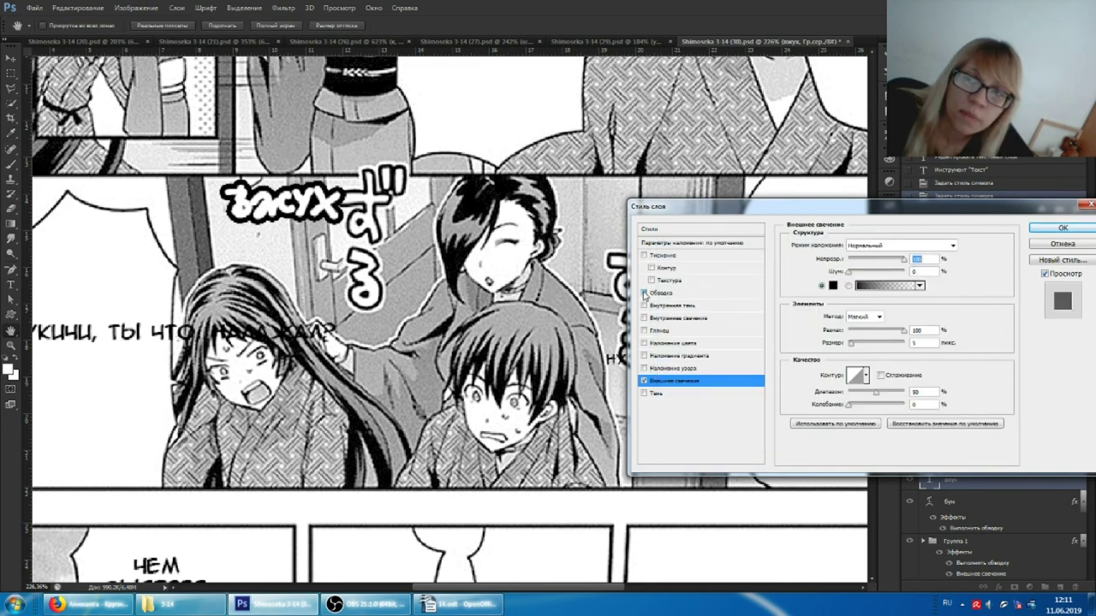
# - Reopen the вжух layer style and reapply the stroke and outer glow
pyautogui.click(1043, 245)
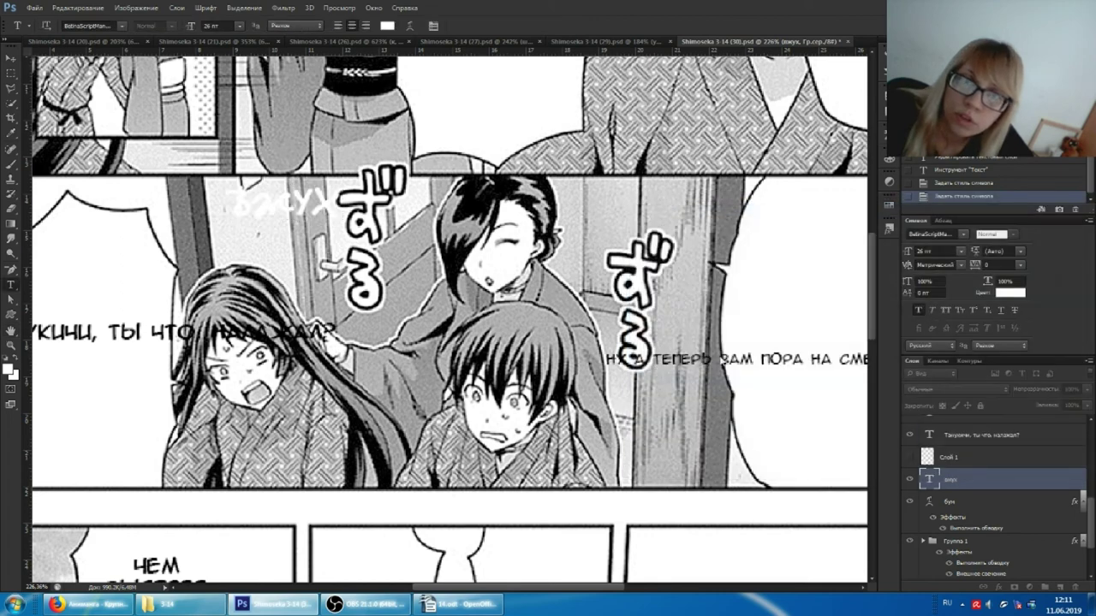
pyautogui.doubleClick(1011, 478)
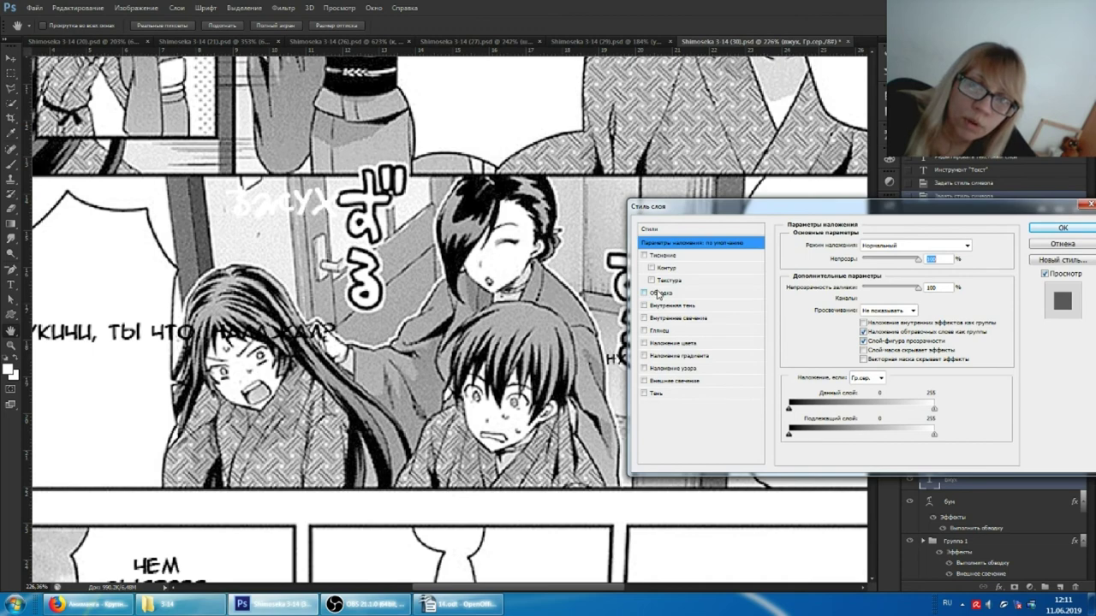
pyautogui.click(658, 292)
pyautogui.click(670, 382)
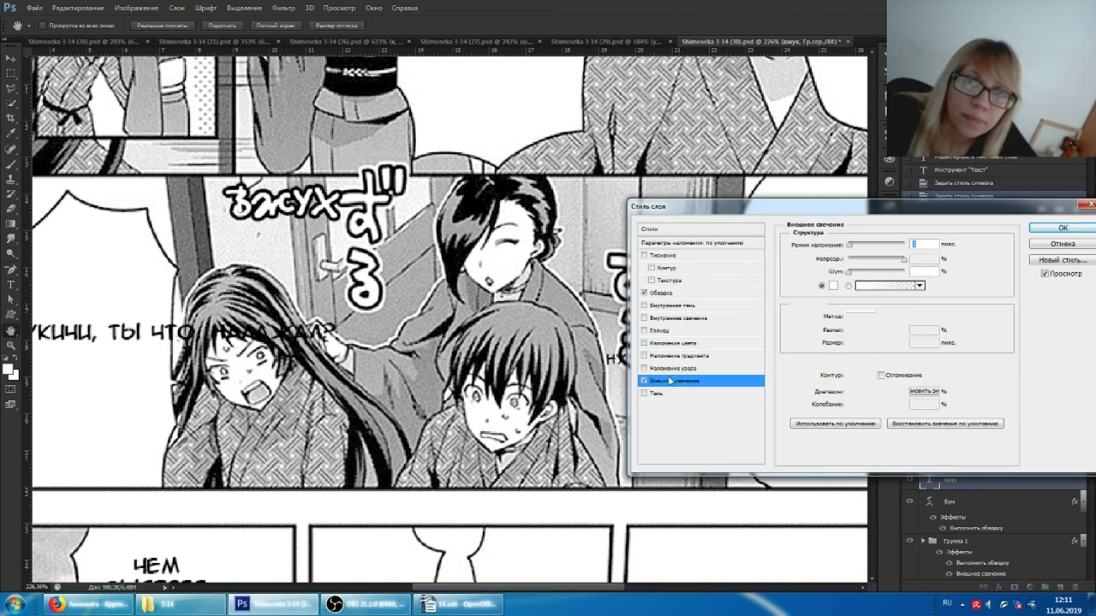
pyautogui.press('Return')
# - Try the BirchCTT, Bold and Bard fonts on the вжух text
pyautogui.click(964, 239)
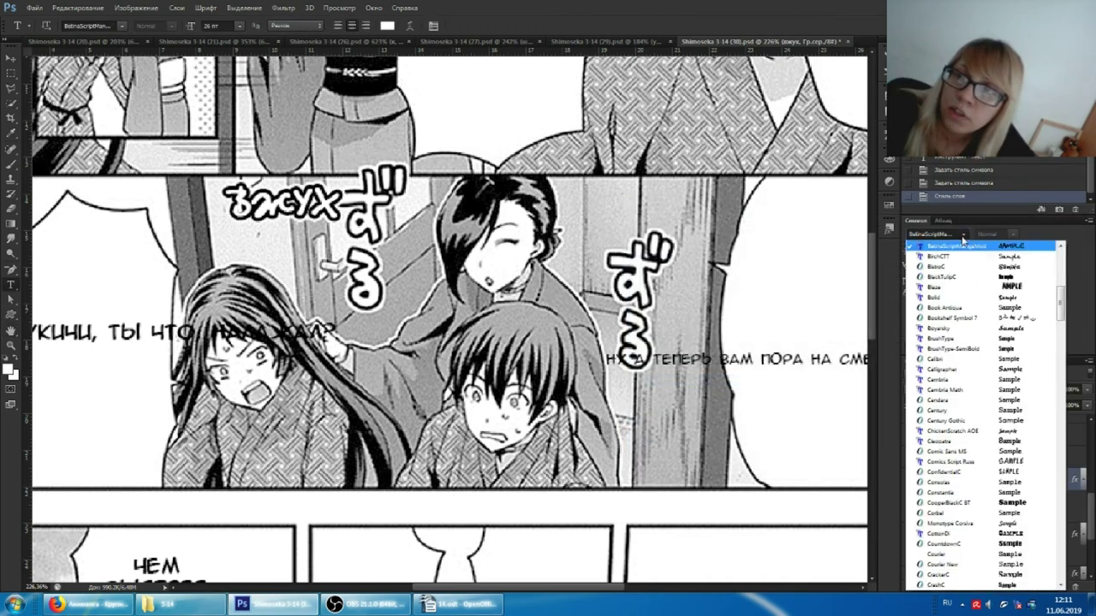
pyautogui.click(953, 259)
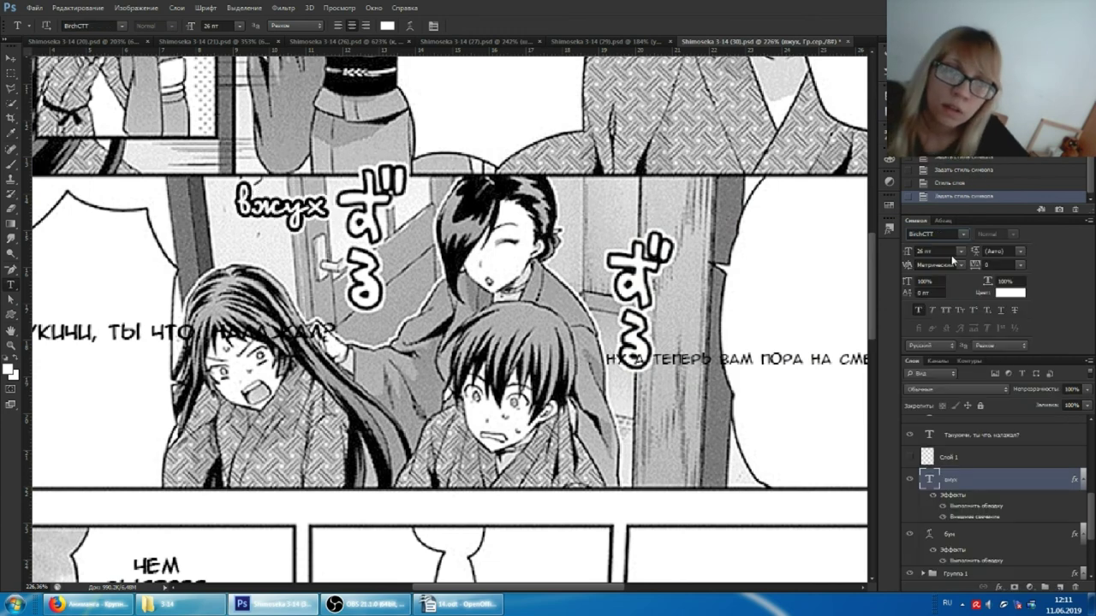
pyautogui.click(964, 235)
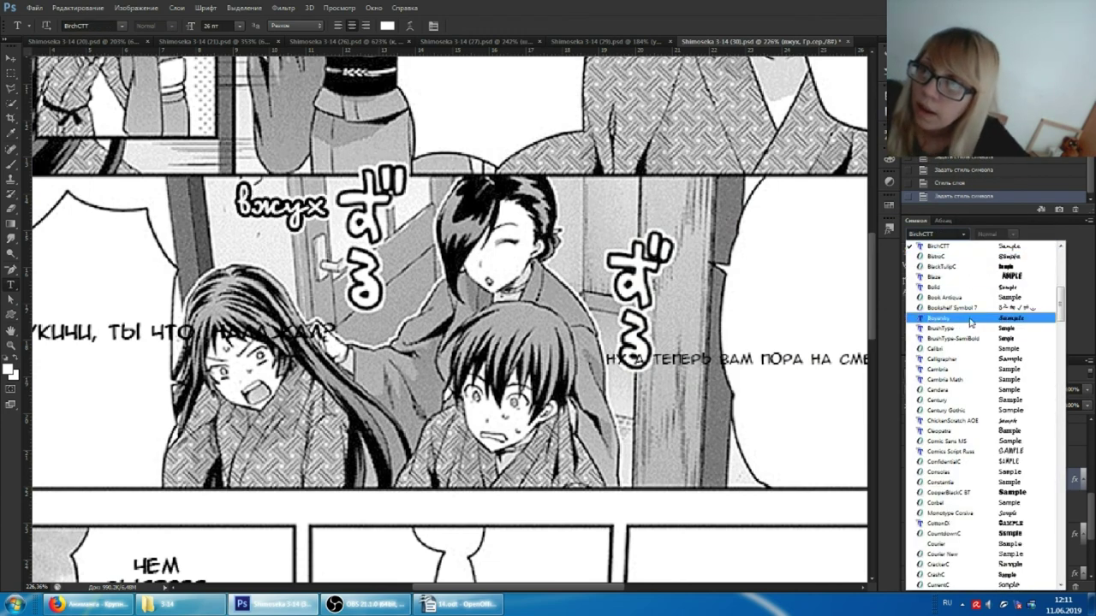
pyautogui.click(966, 290)
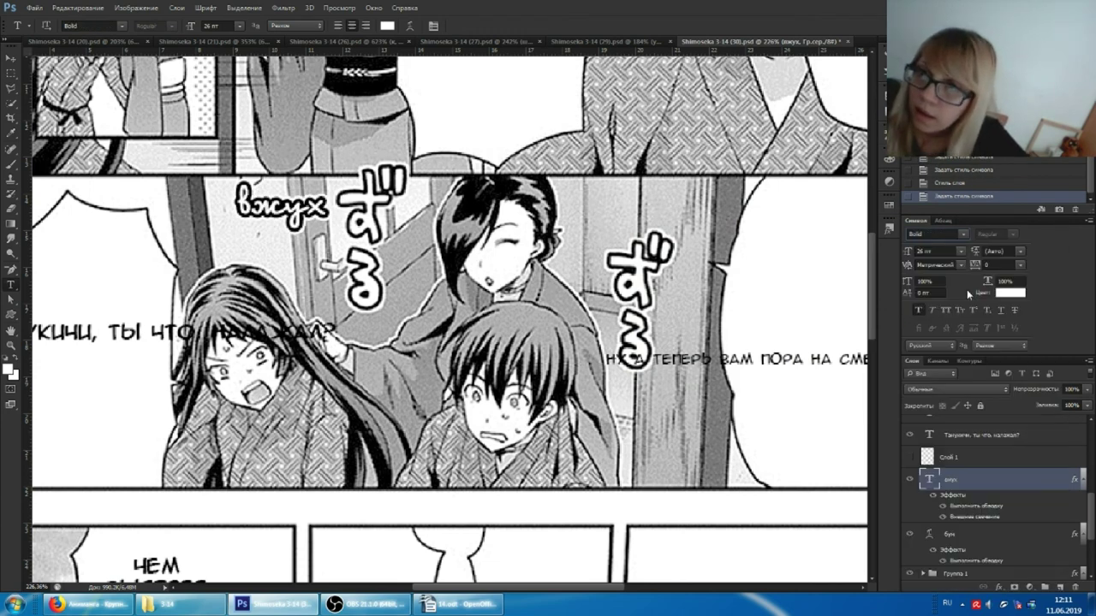
pyautogui.click(964, 234)
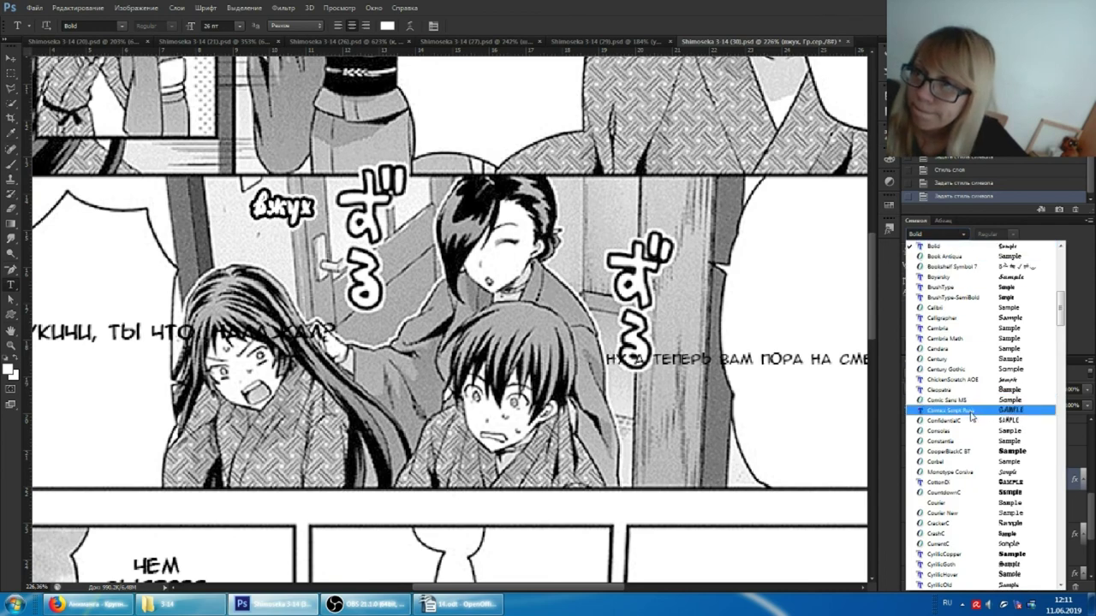
pyautogui.scroll(5, 979, 437)
pyautogui.scroll(5, 976, 405)
pyautogui.scroll(5, 976, 404)
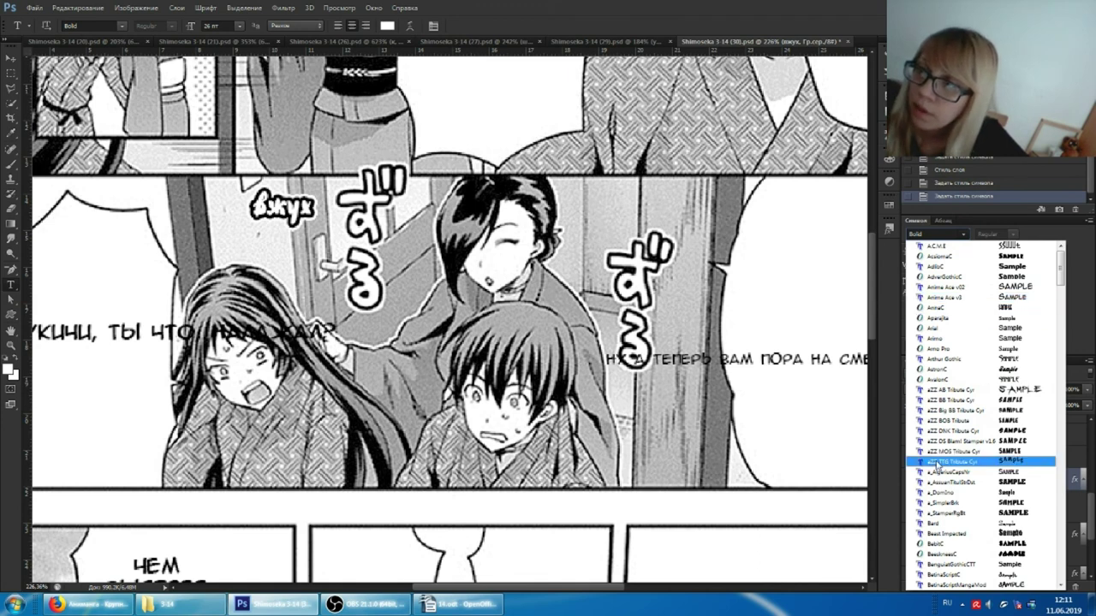
pyautogui.click(966, 524)
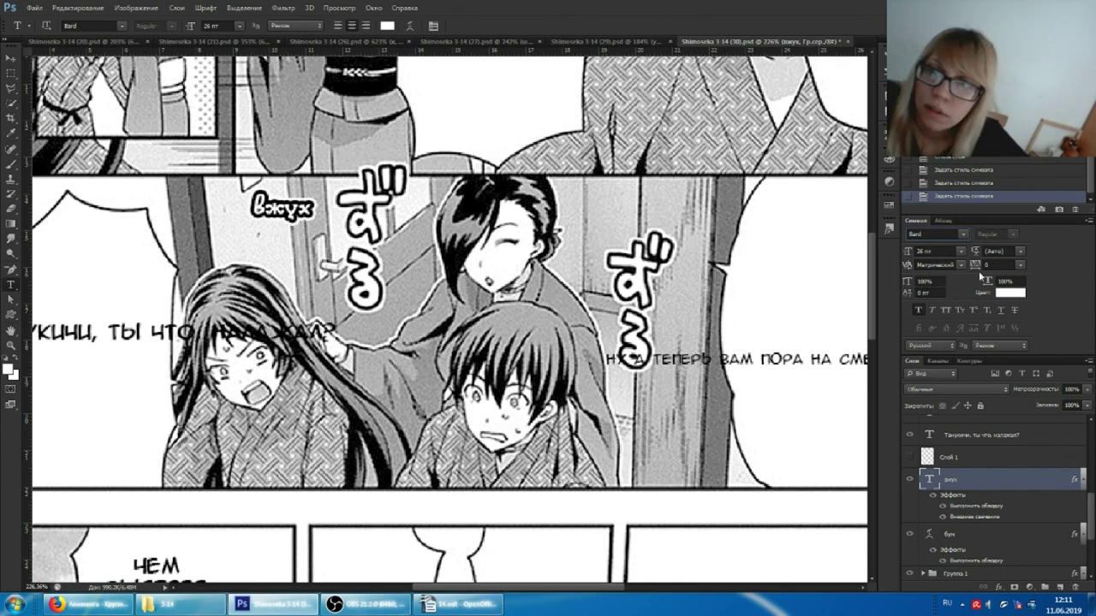
# - Try the DS Note and TagirCTT fonts on the вжух text
pyautogui.click(963, 233)
pyautogui.scroll(8, 998, 315)
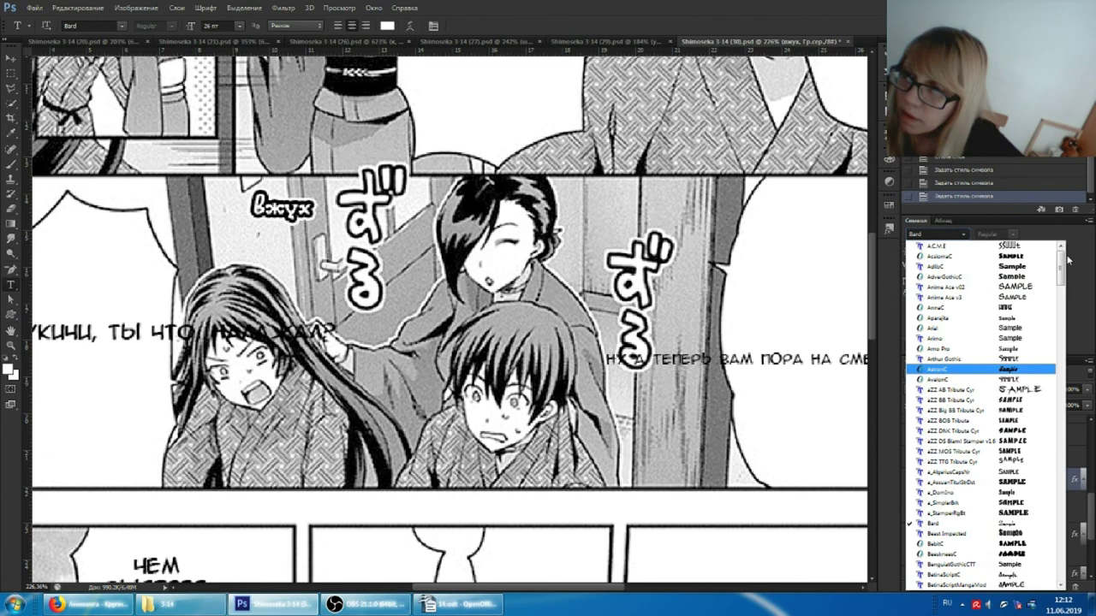
pyautogui.moveTo(1061, 339); pyautogui.dragTo(1062, 360)
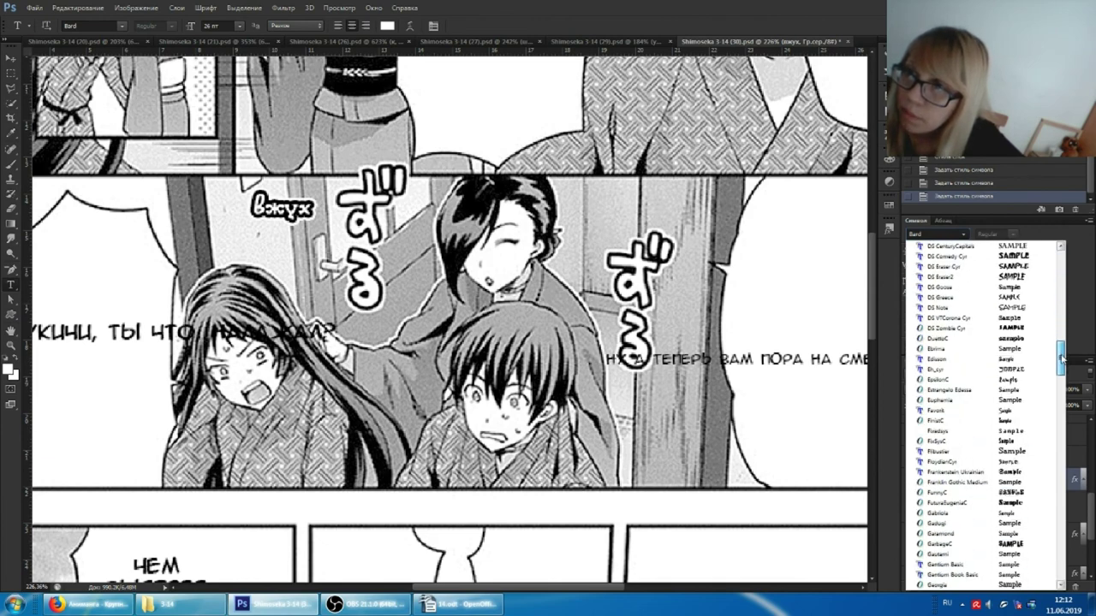
pyautogui.click(1020, 307)
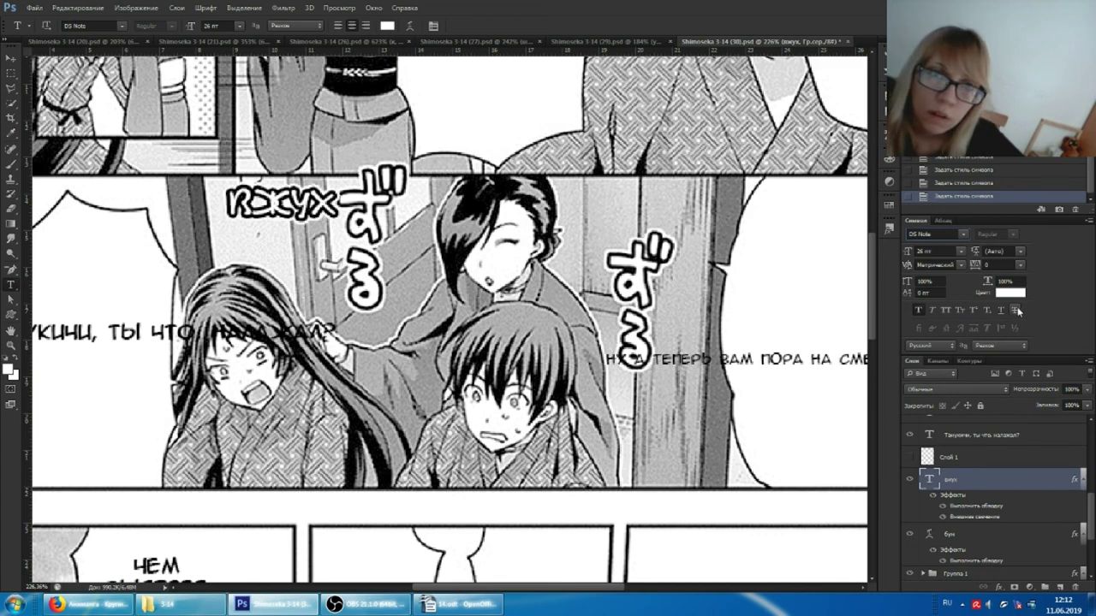
pyautogui.click(955, 234)
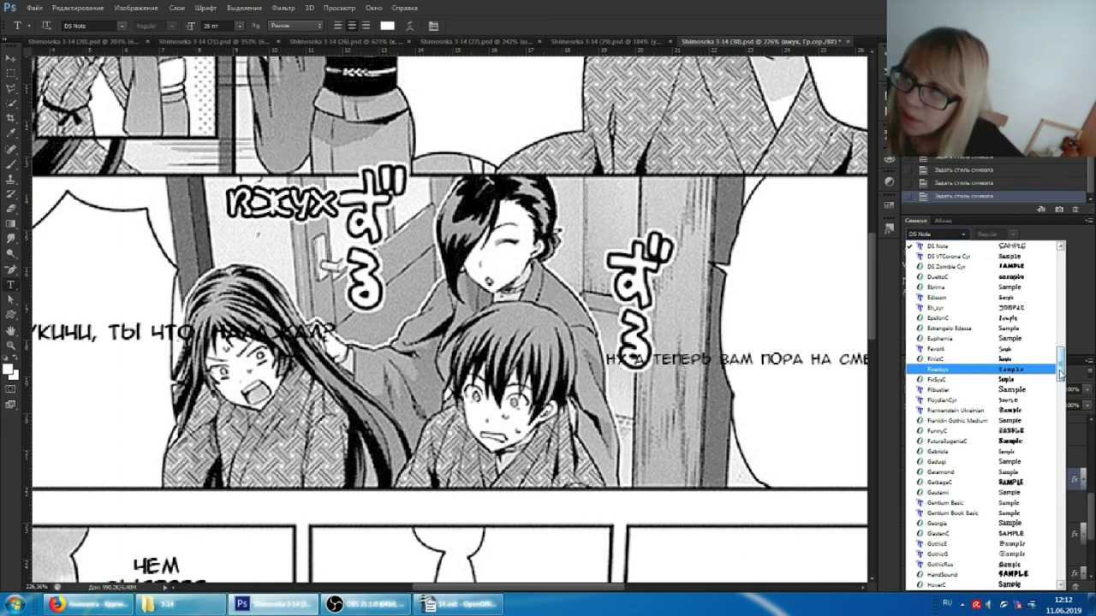
pyautogui.moveTo(1062, 372); pyautogui.dragTo(1066, 335)
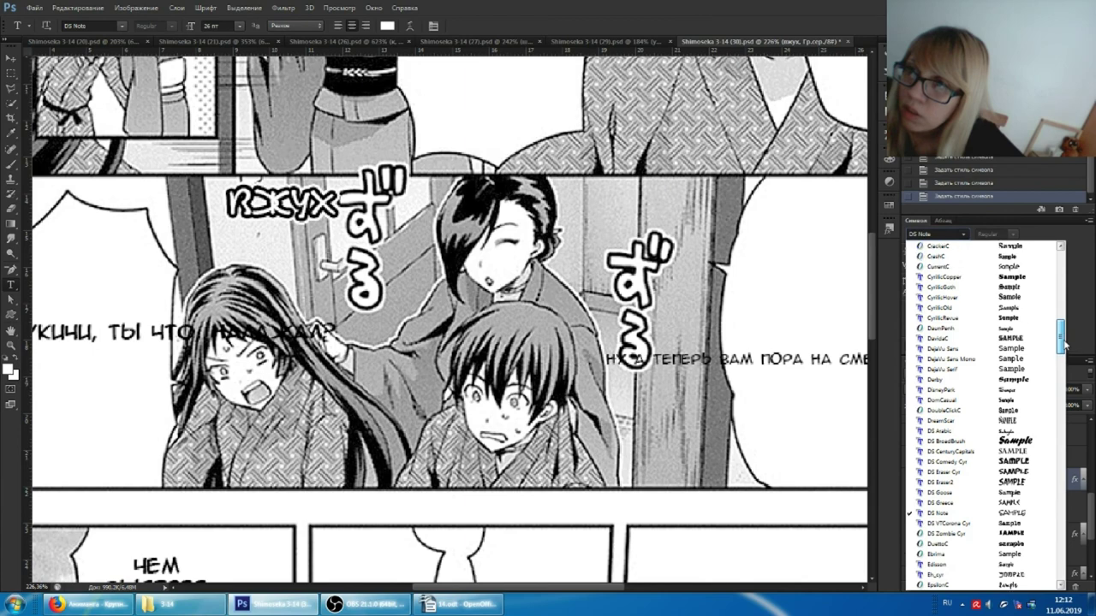
pyautogui.moveTo(1065, 337); pyautogui.dragTo(1068, 300)
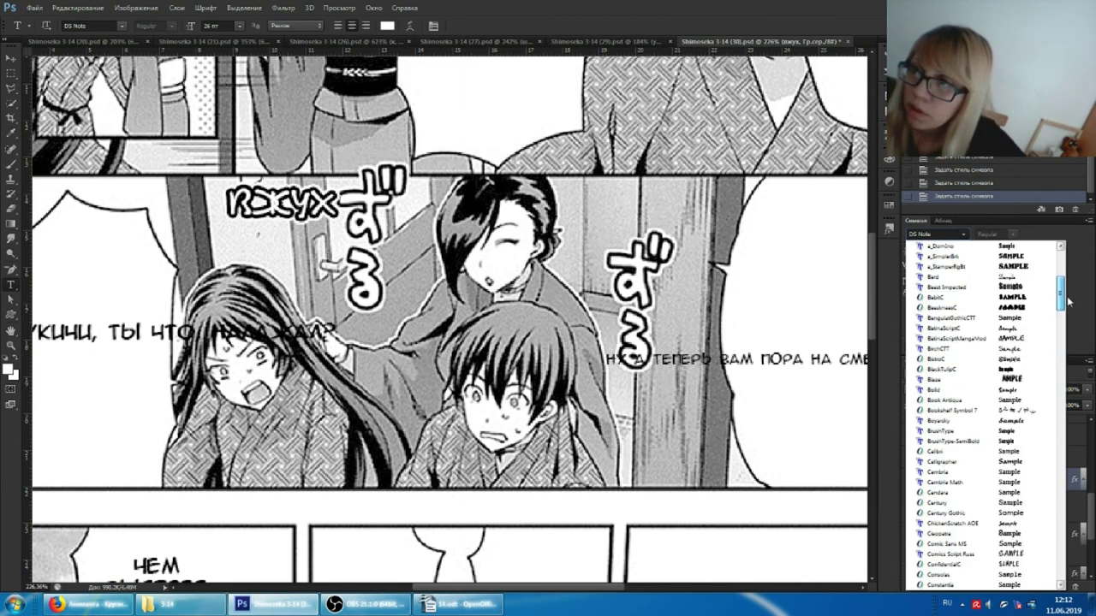
pyautogui.moveTo(1068, 301); pyautogui.dragTo(1067, 288)
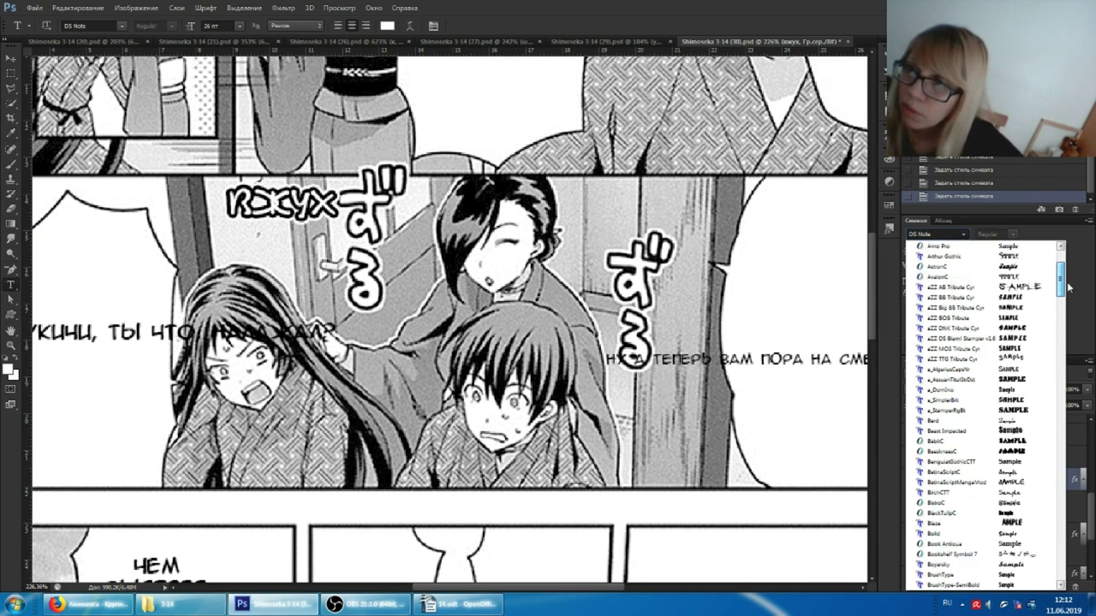
pyautogui.moveTo(1068, 288)
pyautogui.mouseDown()
pyautogui.moveTo(1067, 278)
pyautogui.moveTo(1048, 500)
pyautogui.mouseUp()
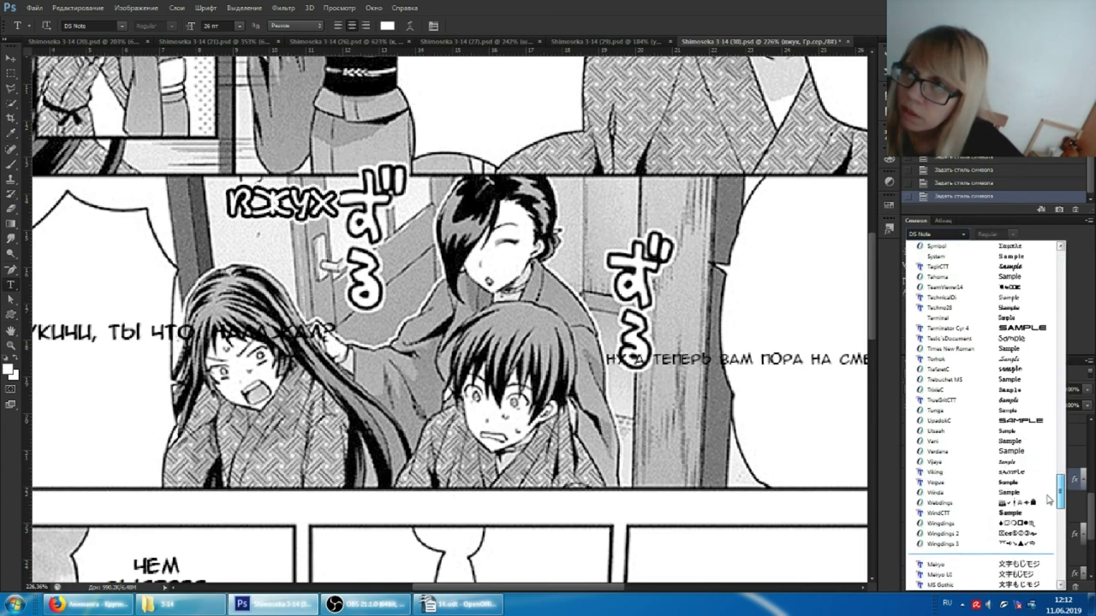
pyautogui.click(942, 277)
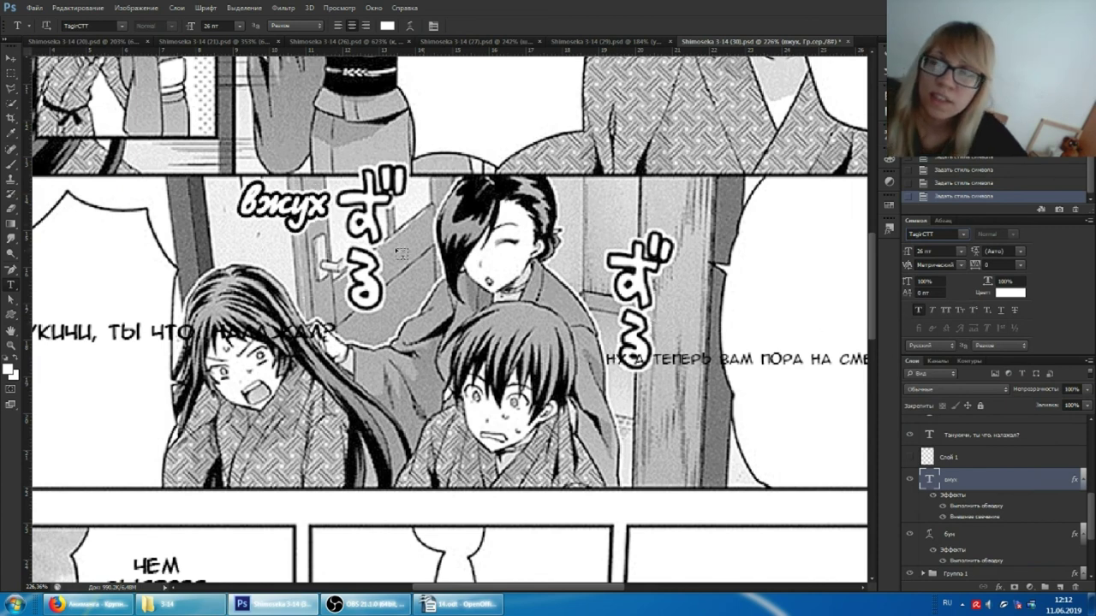
# - Try Scream Up Down, then set вжух in Segoe Print Bold
pyautogui.click(962, 234)
pyautogui.scroll(5, 1010, 329)
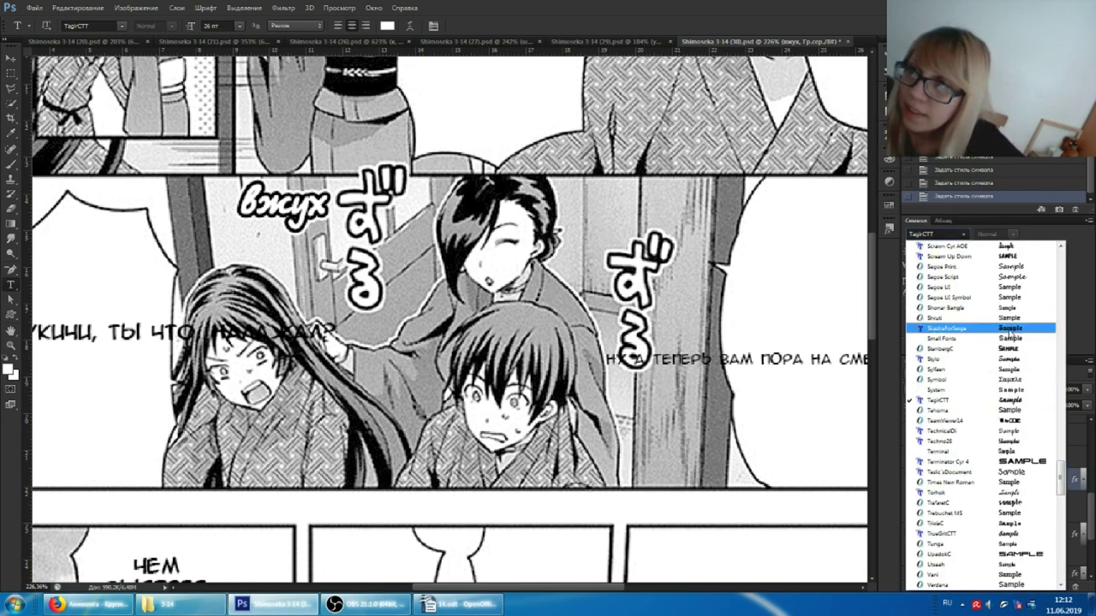
pyautogui.click(1026, 257)
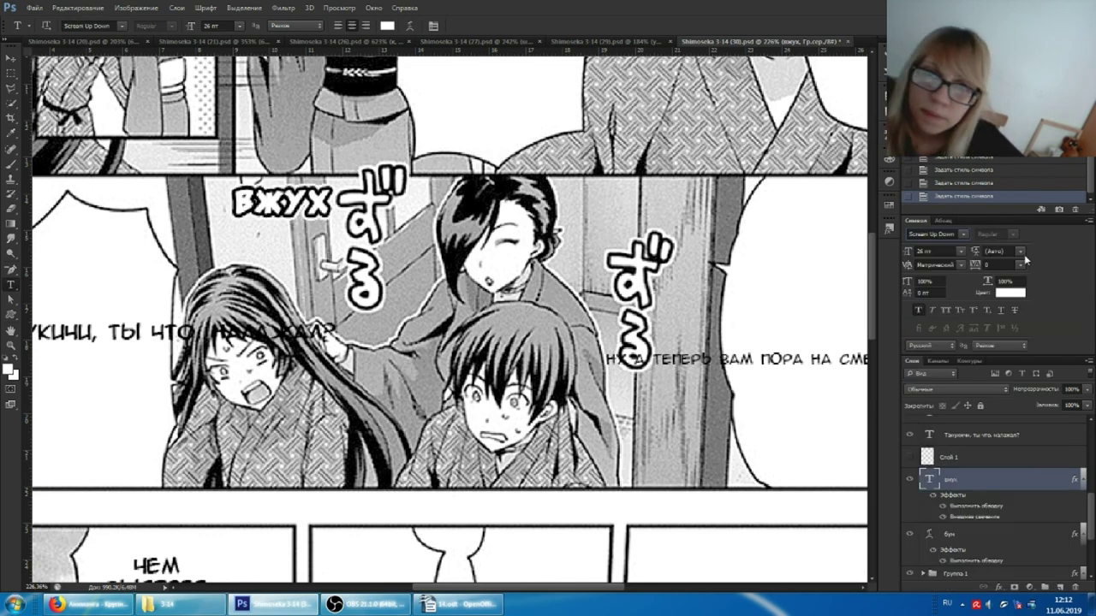
pyautogui.click(963, 234)
pyautogui.scroll(3, 971, 249)
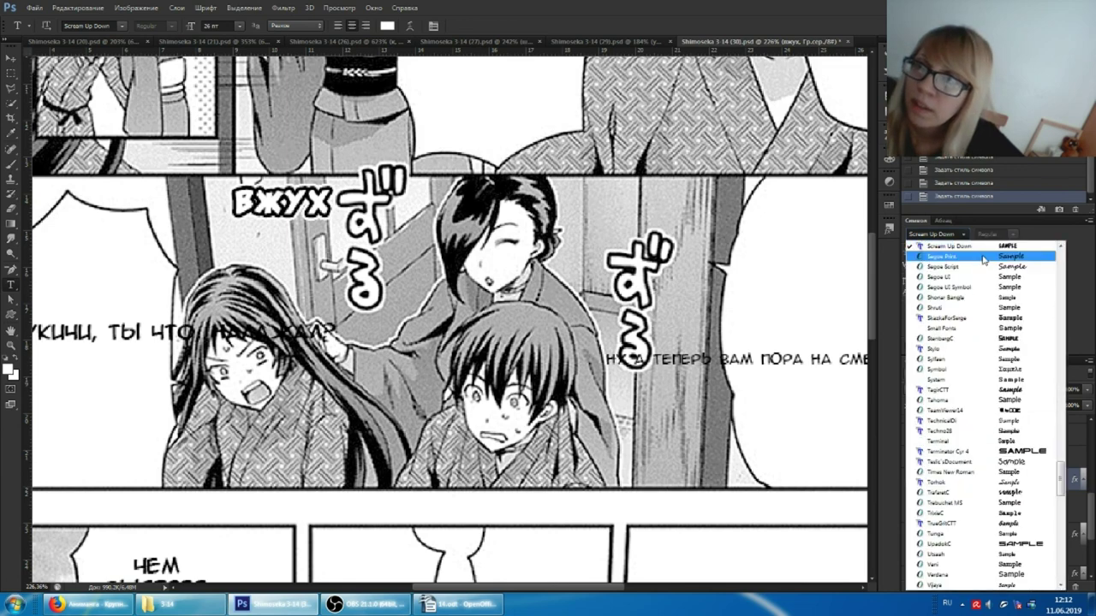
pyautogui.click(978, 257)
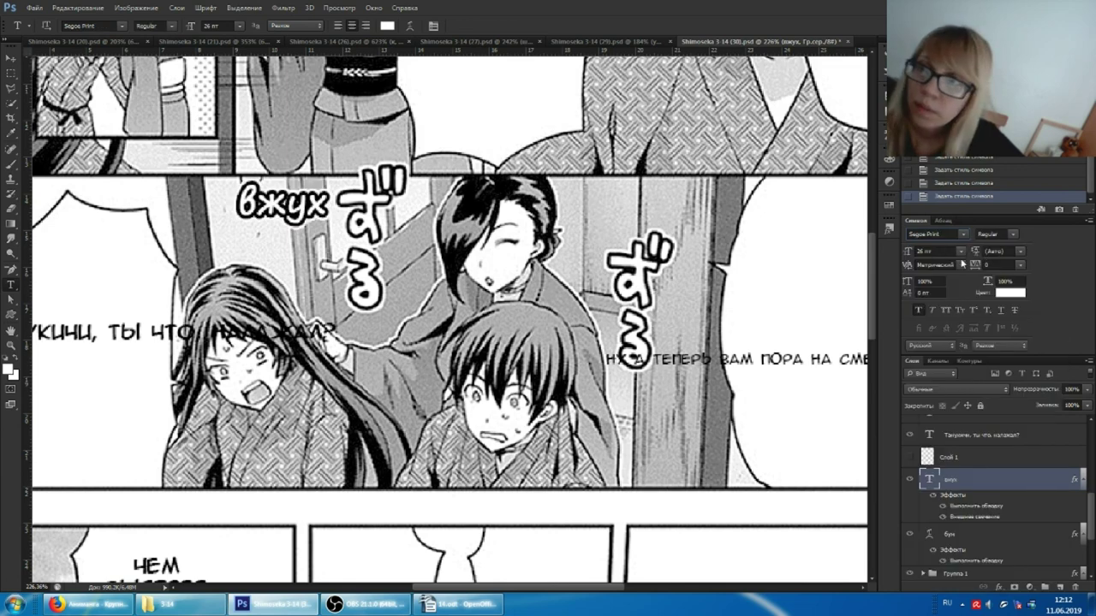
pyautogui.click(993, 234)
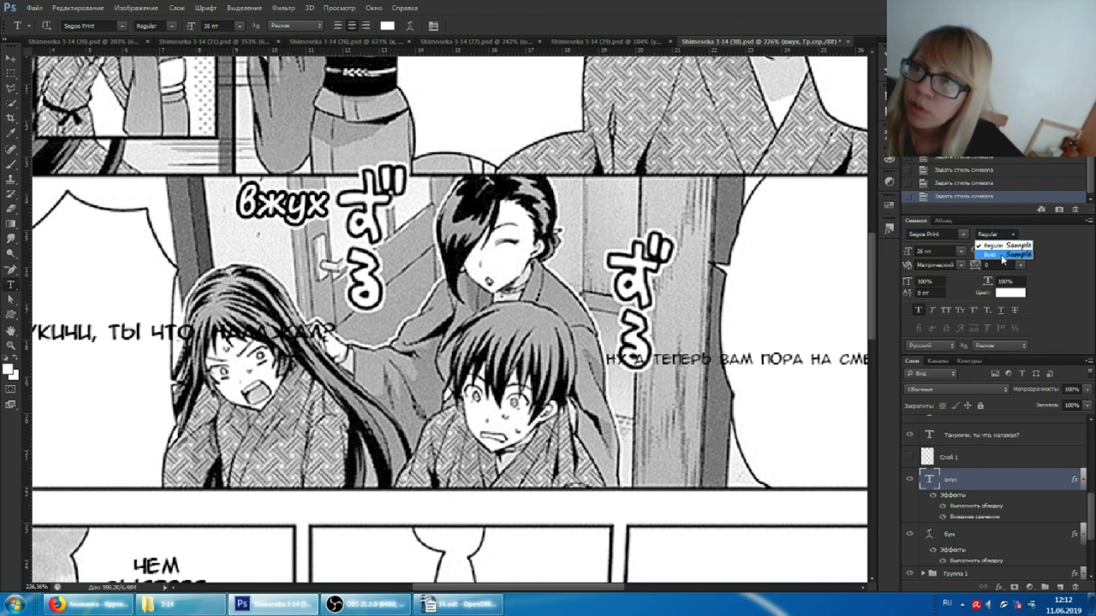
pyautogui.click(993, 248)
pyautogui.click(283, 202)
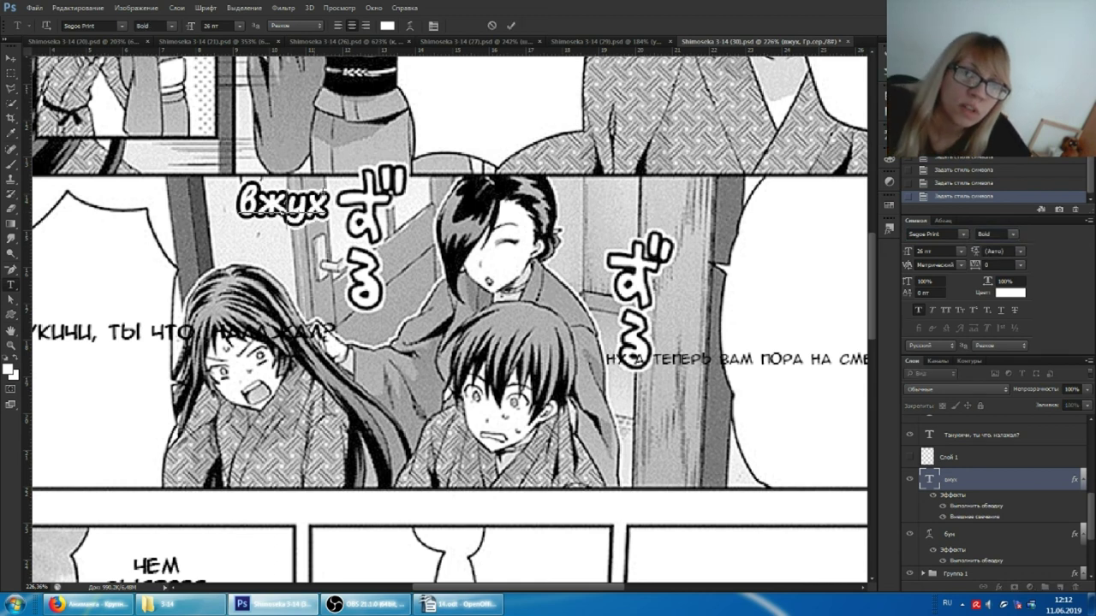
# - Enlarge вжух to about 44 pt and retype its first letter as capital В
pyautogui.moveTo(361, 152); pyautogui.dragTo(404, 144)
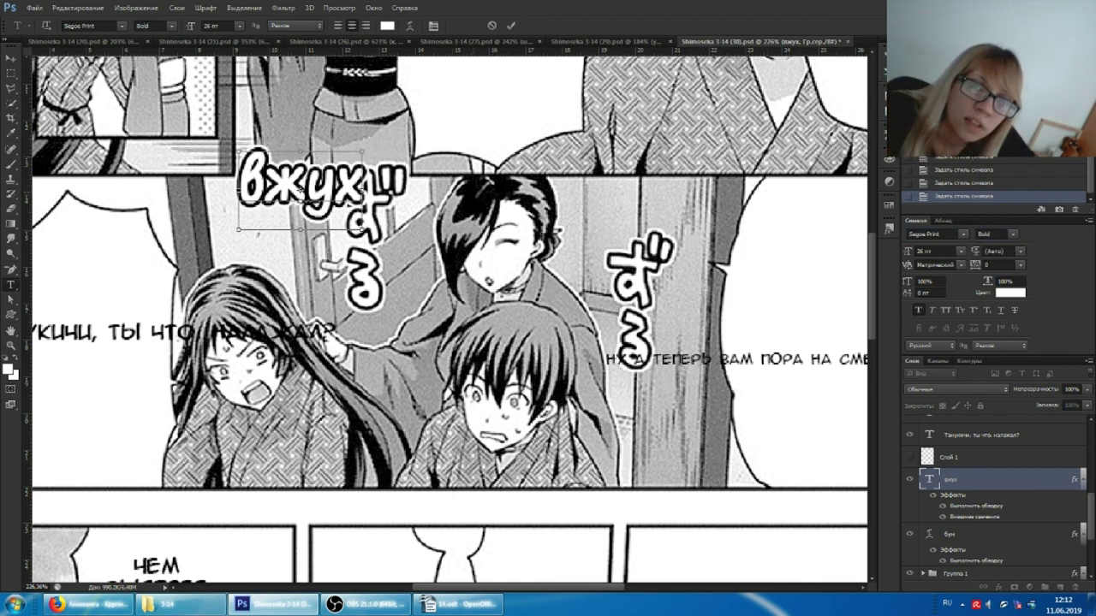
pyautogui.click(947, 311)
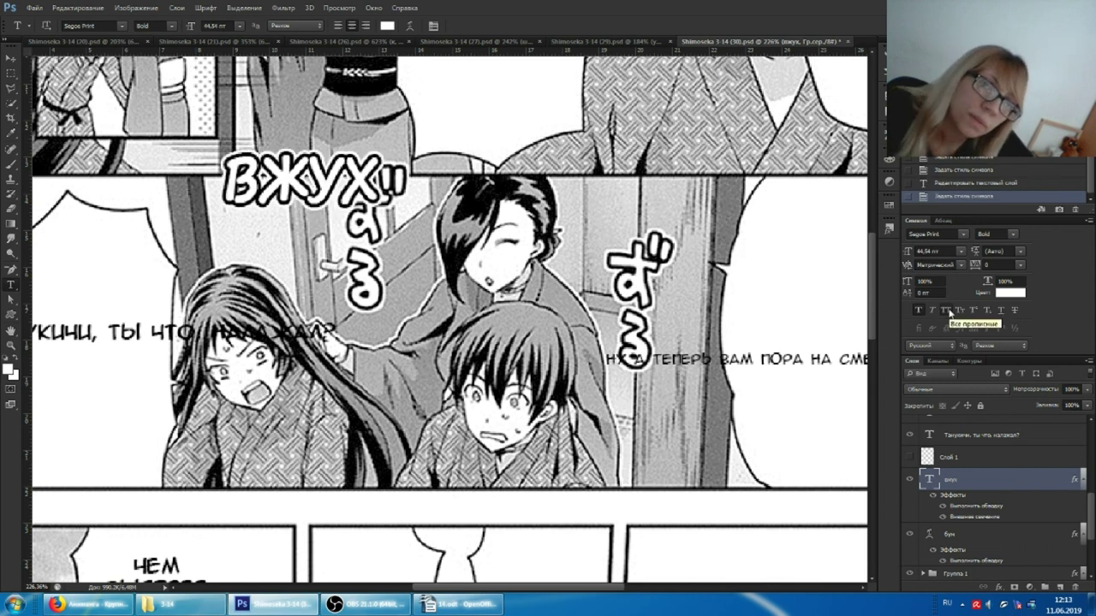
pyautogui.click(947, 310)
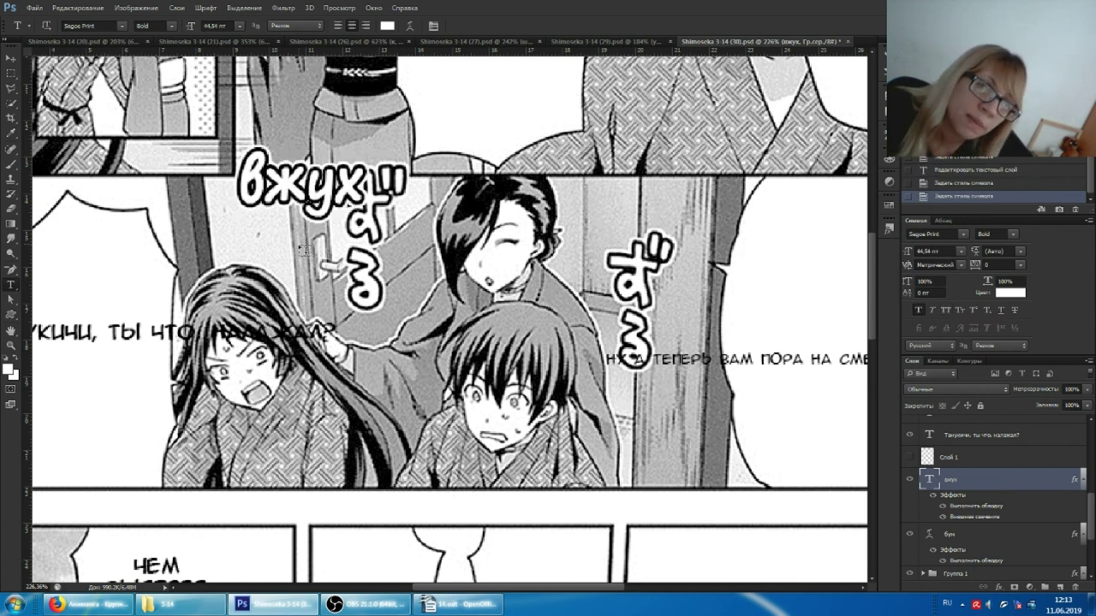
pyautogui.moveTo(268, 176); pyautogui.dragTo(238, 175)
pyautogui.write('В')
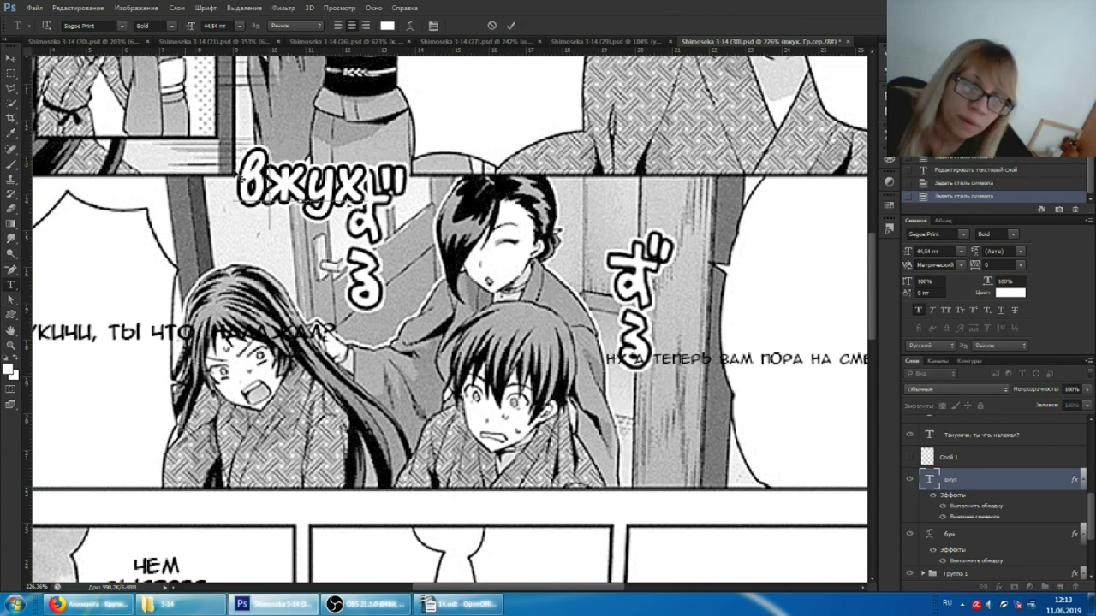
# - Rotate Вжух to run down over the left ずる mark, enlarging it to 50.81 pt
pyautogui.press('ctrl')
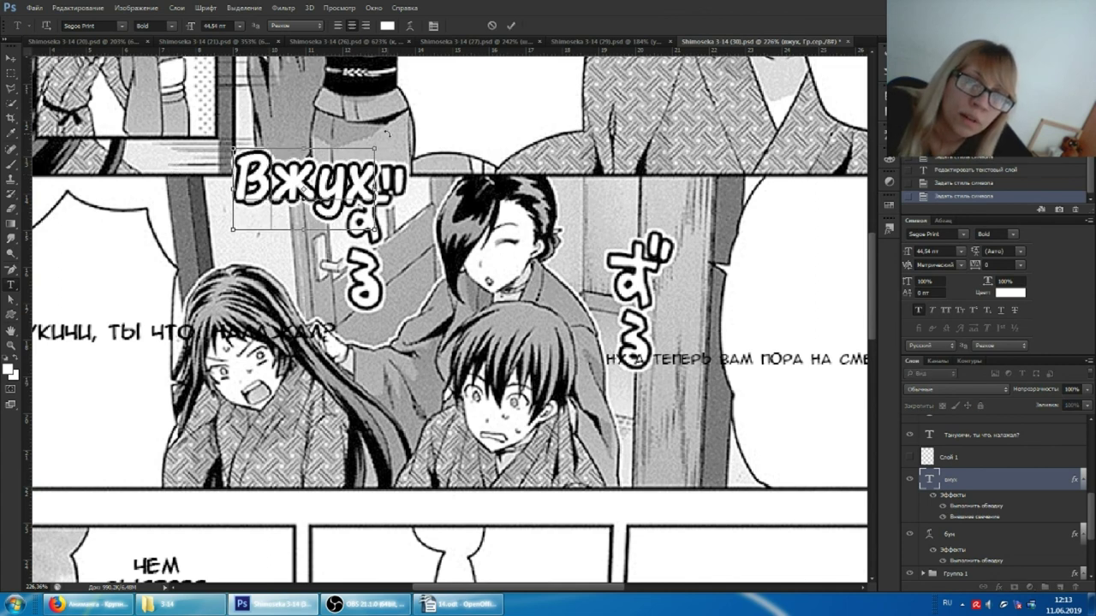
pyautogui.moveTo(424, 237)
pyautogui.mouseDown()
pyautogui.moveTo(434, 208)
pyautogui.moveTo(437, 227)
pyautogui.mouseUp()
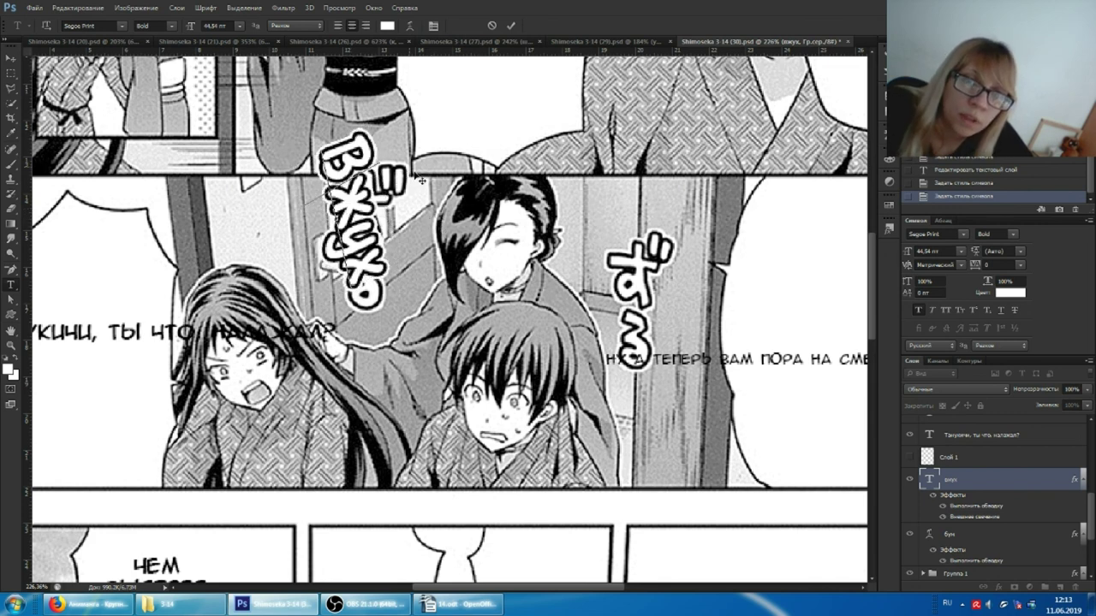
pyautogui.moveTo(393, 227); pyautogui.dragTo(422, 194)
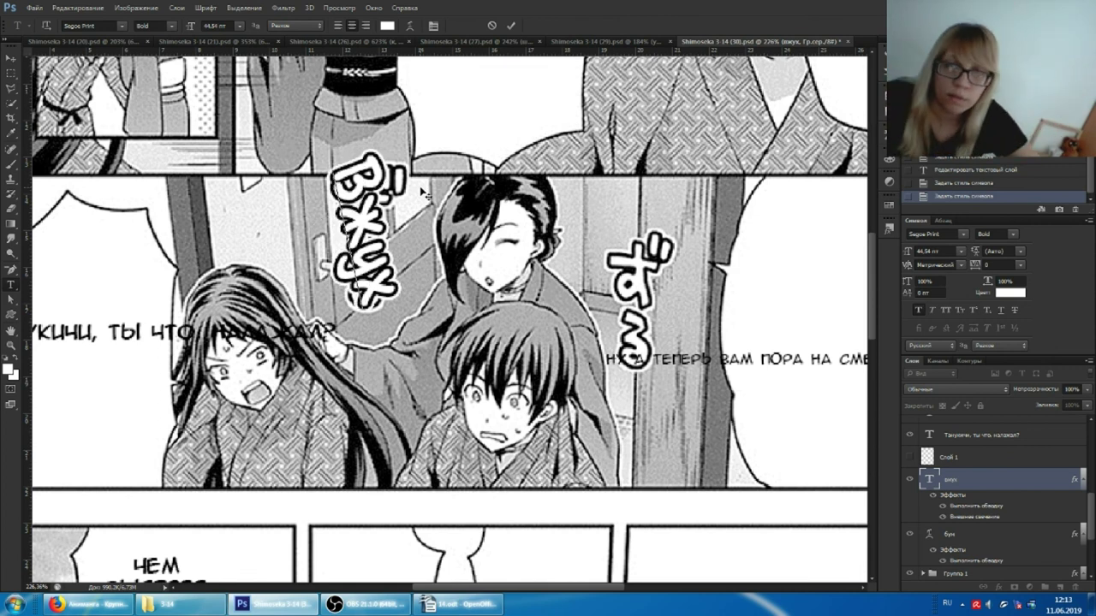
pyautogui.click(410, 188)
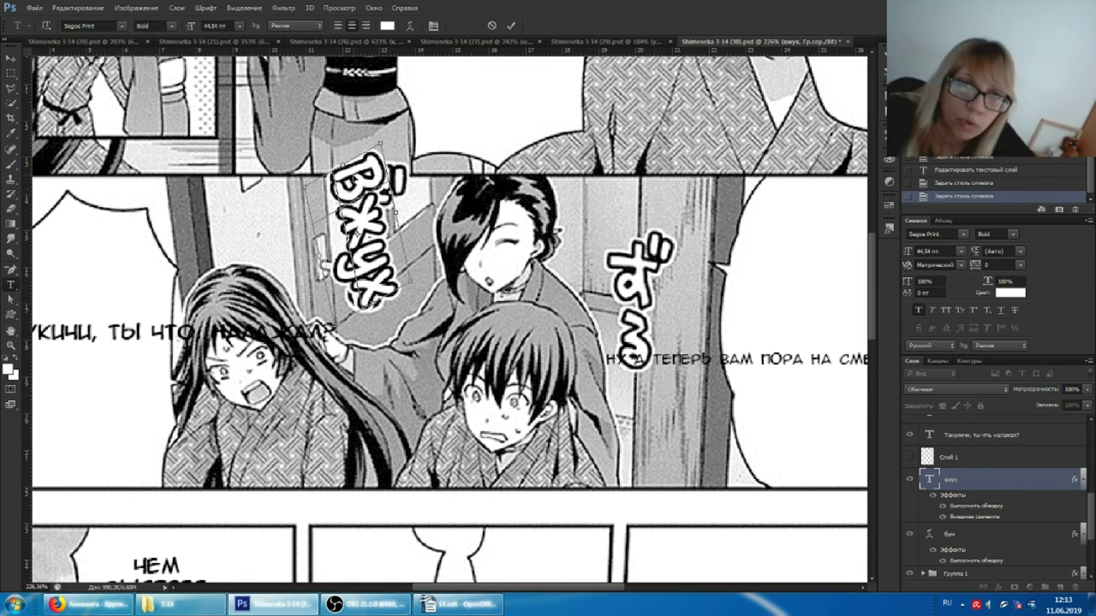
pyautogui.moveTo(381, 148); pyautogui.dragTo(344, 162)
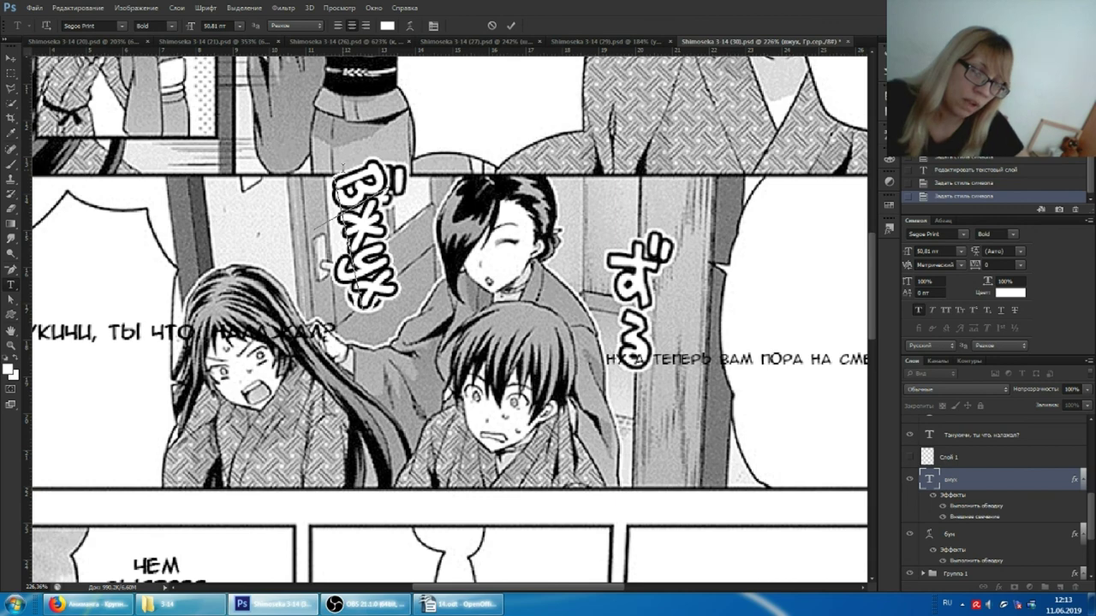
pyautogui.rightClick(958, 480)
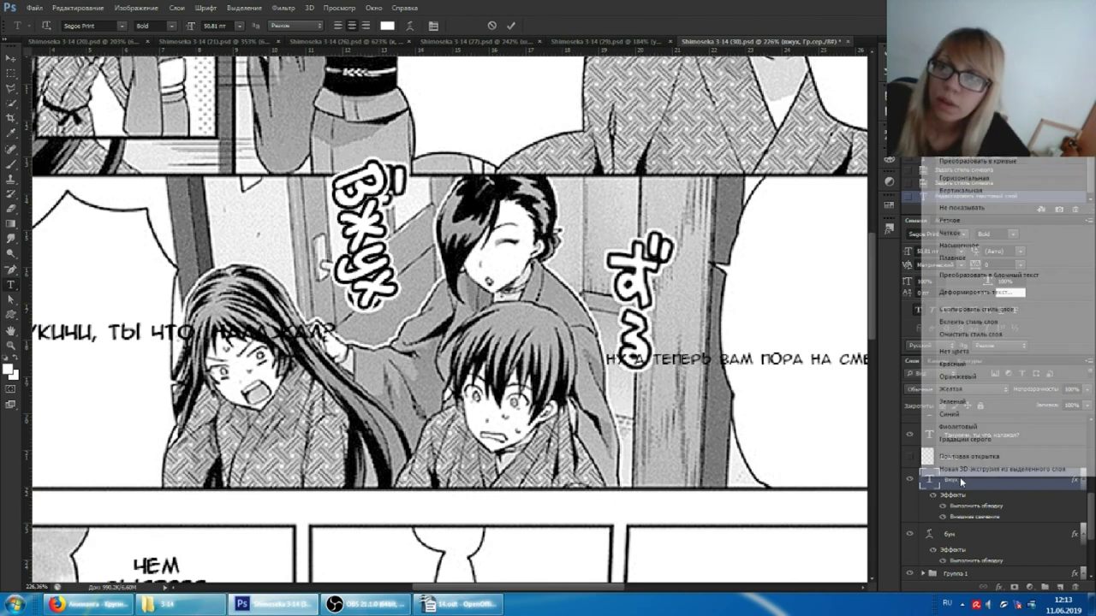
# - Duplicate the Вжух layer, move the copy over the right ずる mark and rotate it about 21.5°
pyautogui.hotkey('ctrl', 'j')
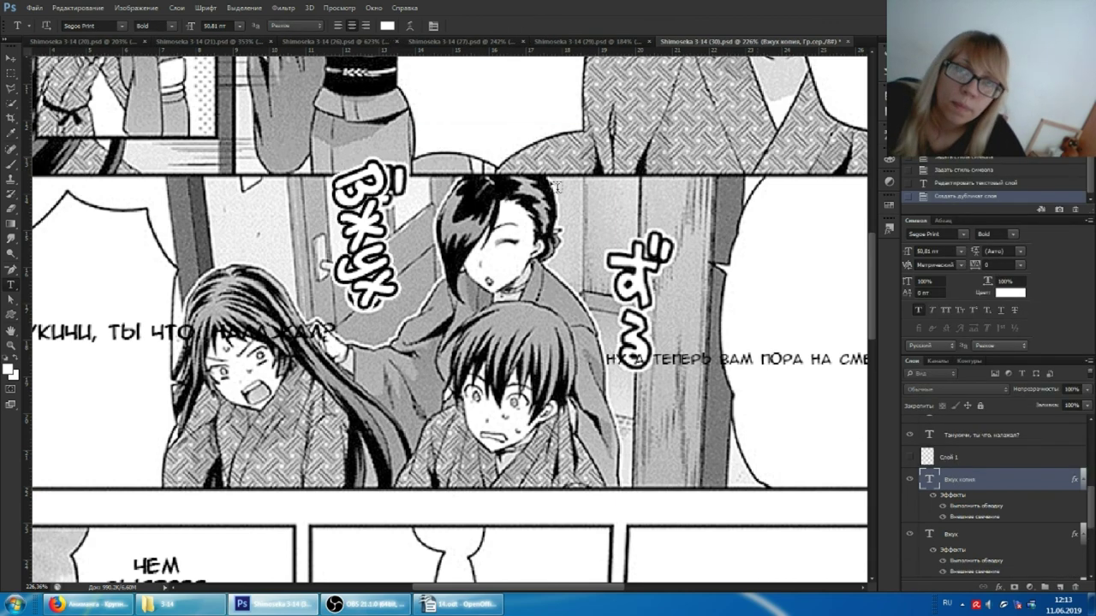
pyautogui.moveTo(326, 265); pyautogui.dragTo(716, 236)
pyautogui.hotkey('ctrl', 't')
pyautogui.moveTo(677, 231)
pyautogui.mouseDown()
pyautogui.moveTo(632, 242)
pyautogui.moveTo(664, 257)
pyautogui.mouseUp()
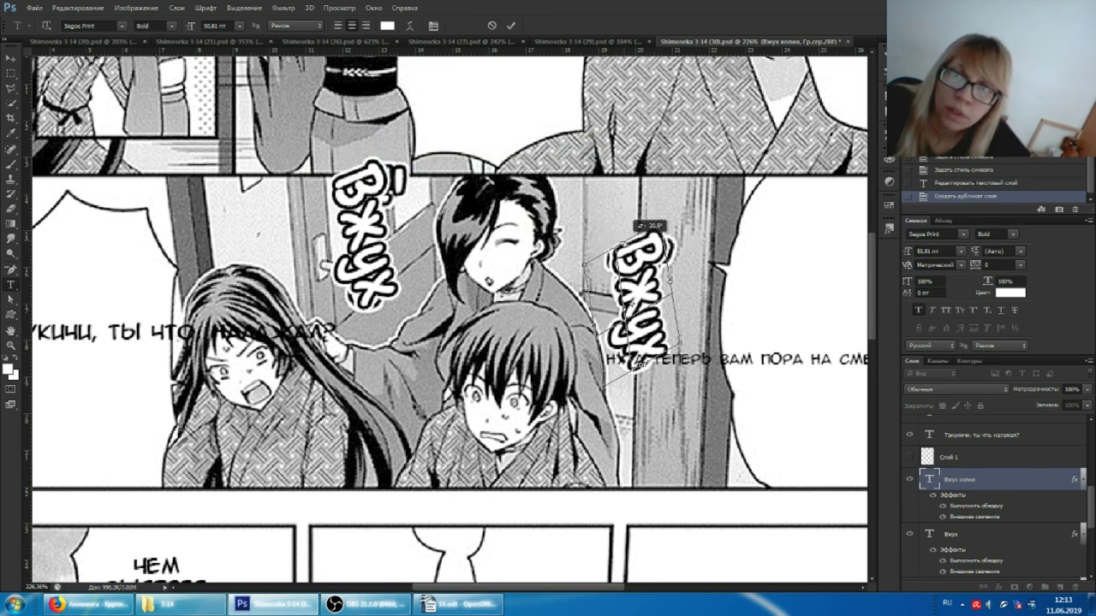
pyautogui.press('Return')
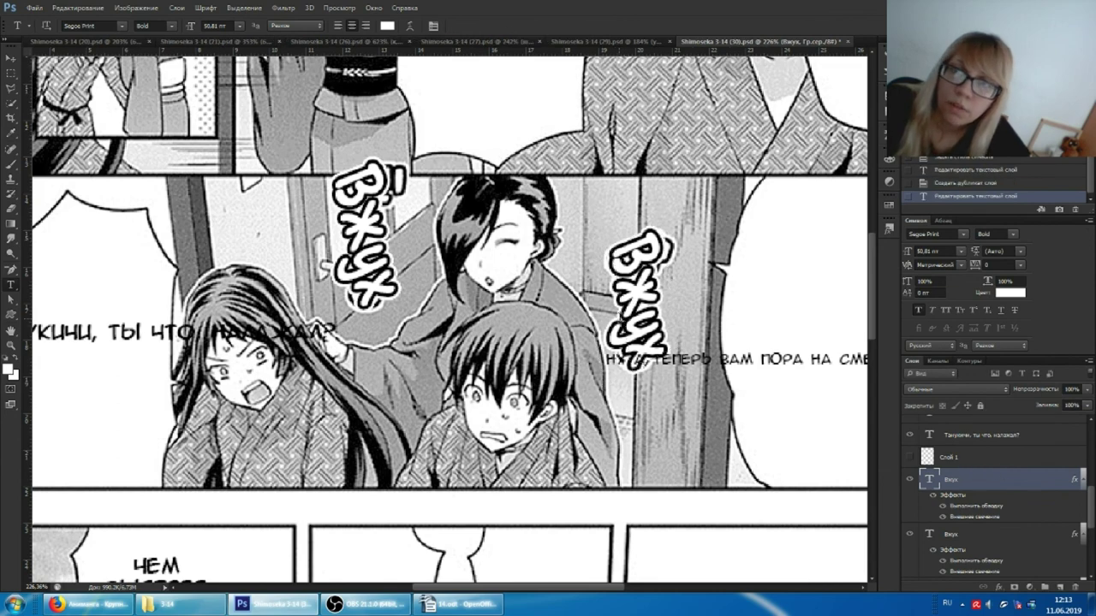
# - Save the manga page and bring the OpenOffice Writer translation script forward
pyautogui.scroll(-3, 526, 252)
pyautogui.scroll(2, 531, 249)
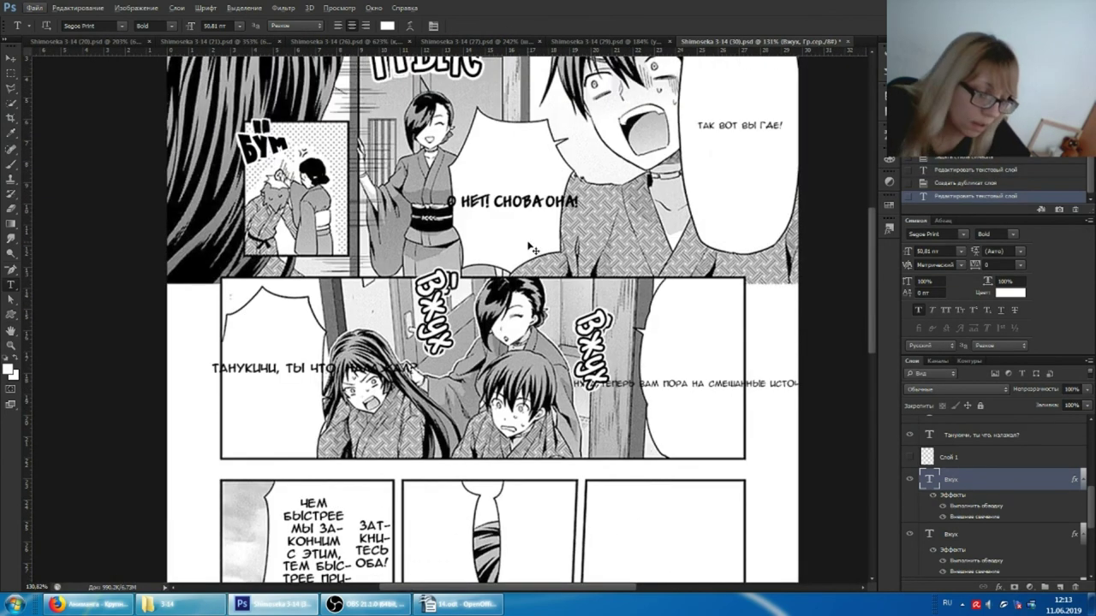
pyautogui.hotkey('ctrl', 's')
pyautogui.click(467, 603)
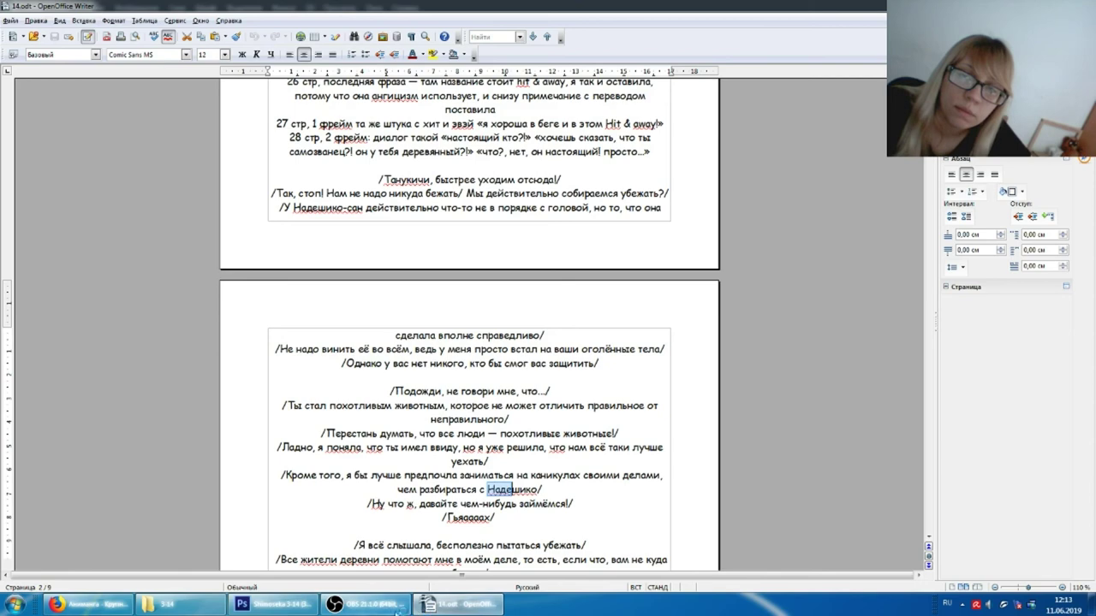
# - Switch between the screen-recording window and the finished Photoshop manga page with both rotated Вжух effects
pyautogui.click(364, 604)
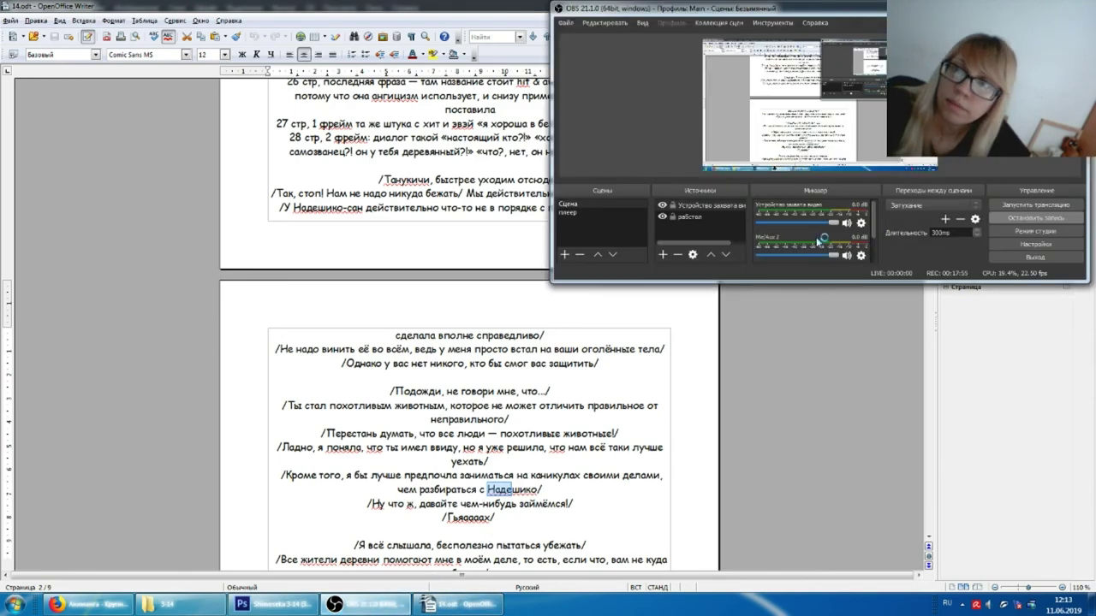
pyautogui.click(274, 605)
pyautogui.scroll(1, 651, 189)
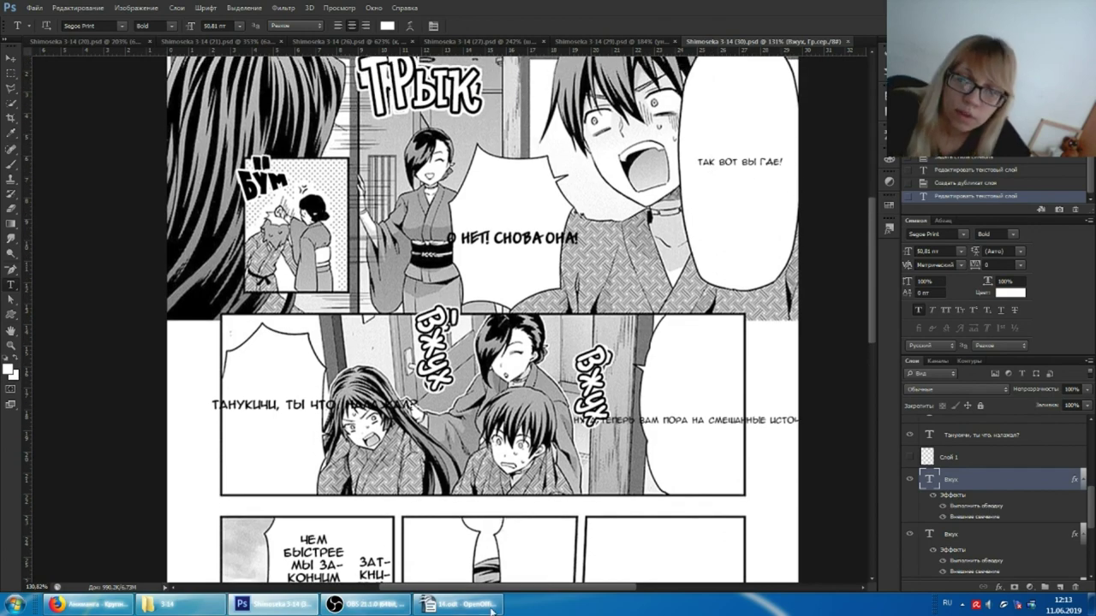
pyautogui.click(364, 605)
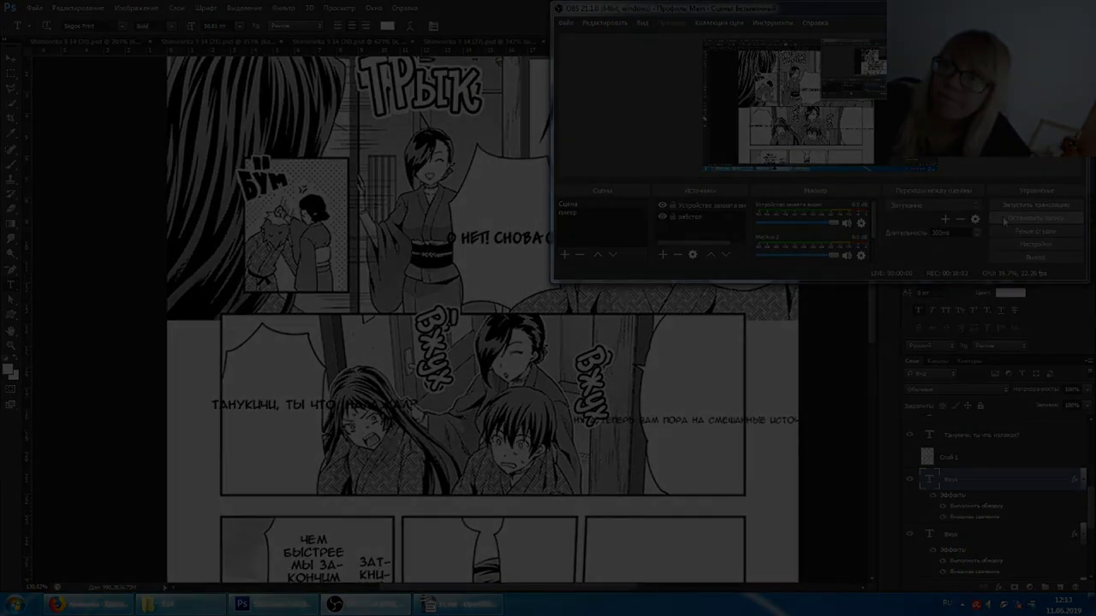